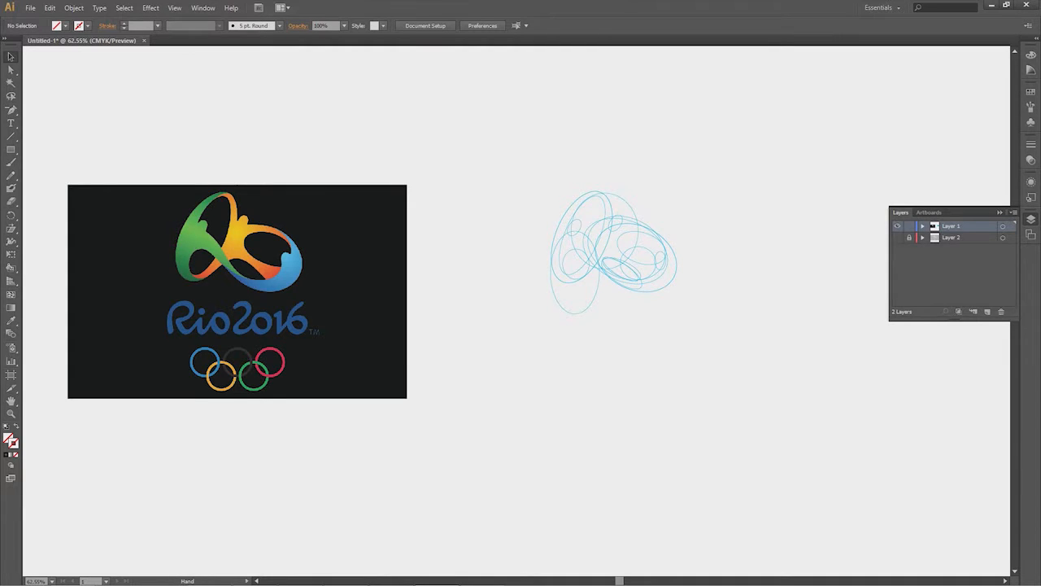
- Move the overlapping logo construction ellipses apart one by one so each stands separately on the canvas
left_click_drag(570, 301, 463, 314)
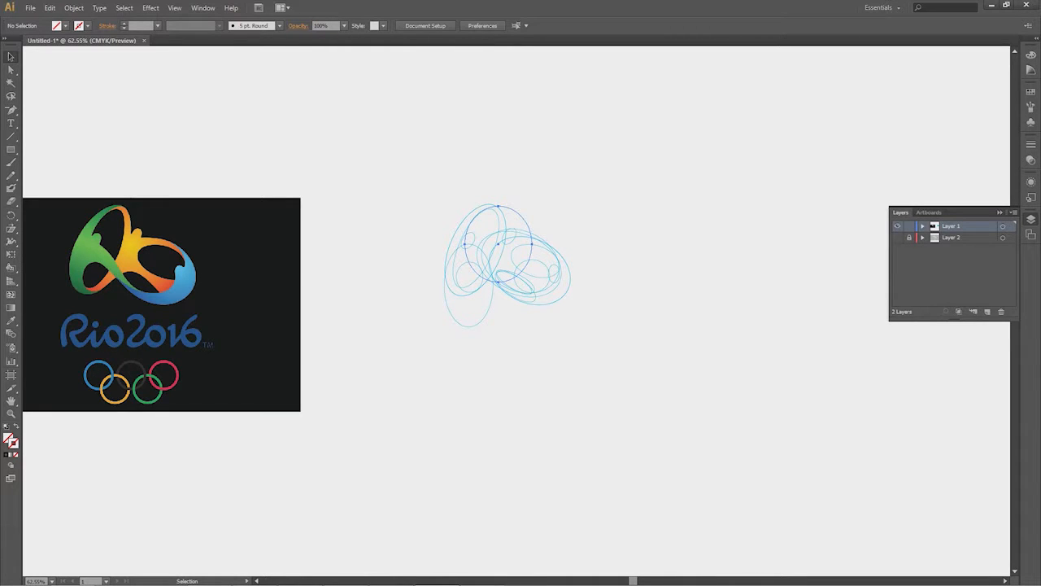
mouse_move(531, 243)
left_mouse_down()
mouse_move(714, 146)
mouse_move(735, 155)
left_mouse_up()
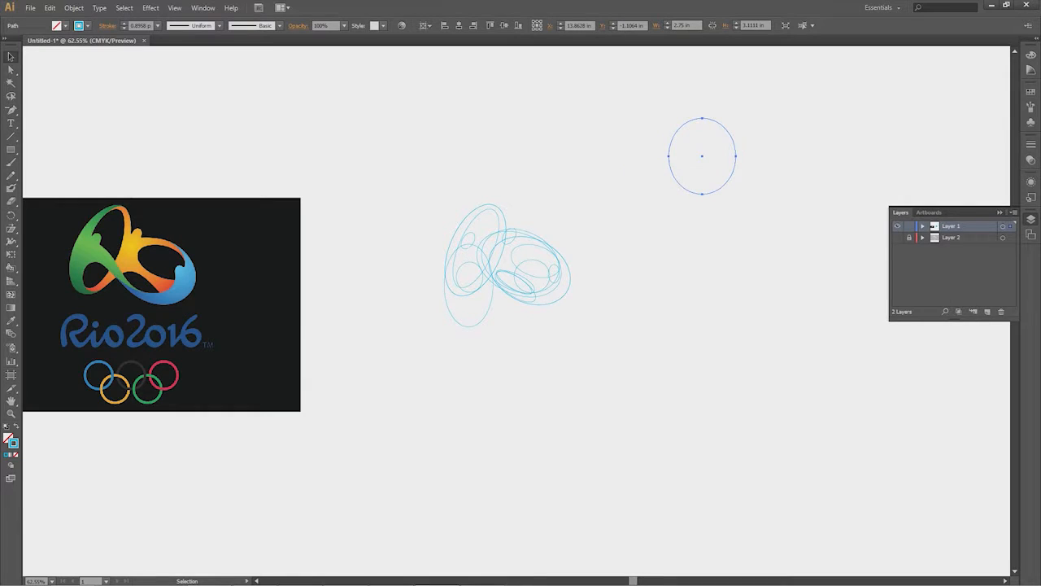
left_click_drag(532, 271, 746, 238)
left_click_drag(547, 292, 622, 440)
left_click_drag(540, 237, 608, 129)
left_click(534, 245)
left_click_drag(534, 245, 618, 186)
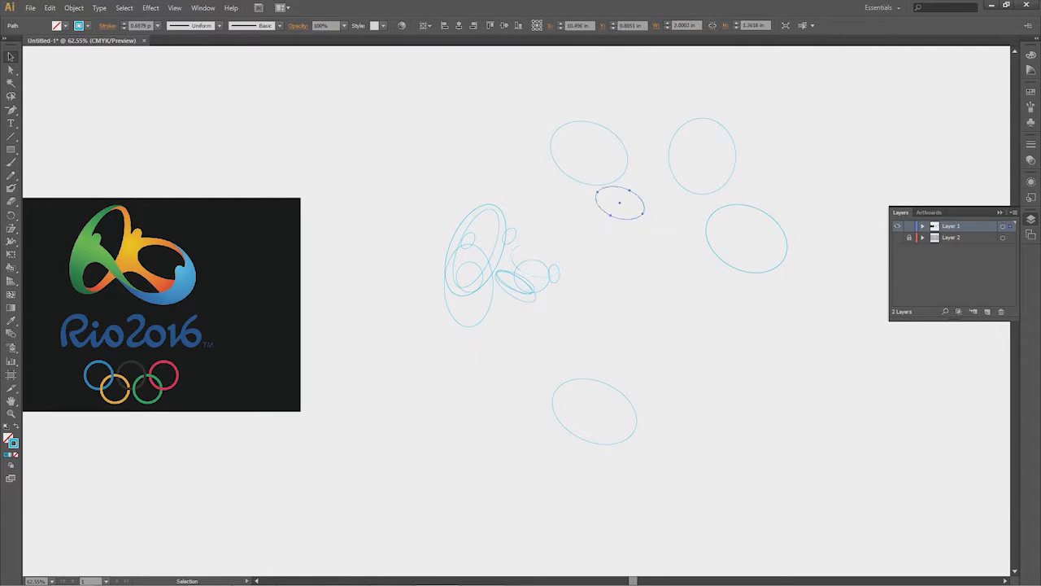
left_click_drag(553, 274, 668, 250)
left_click_drag(542, 268, 661, 230)
left_click_drag(514, 282, 499, 400)
left_click_drag(521, 284, 644, 217)
left_click_drag(517, 284, 585, 336)
left_click_drag(515, 232, 578, 212)
left_click_drag(502, 253, 577, 205)
left_click_drag(497, 227, 423, 136)
left_click_drag(468, 235, 478, 169)
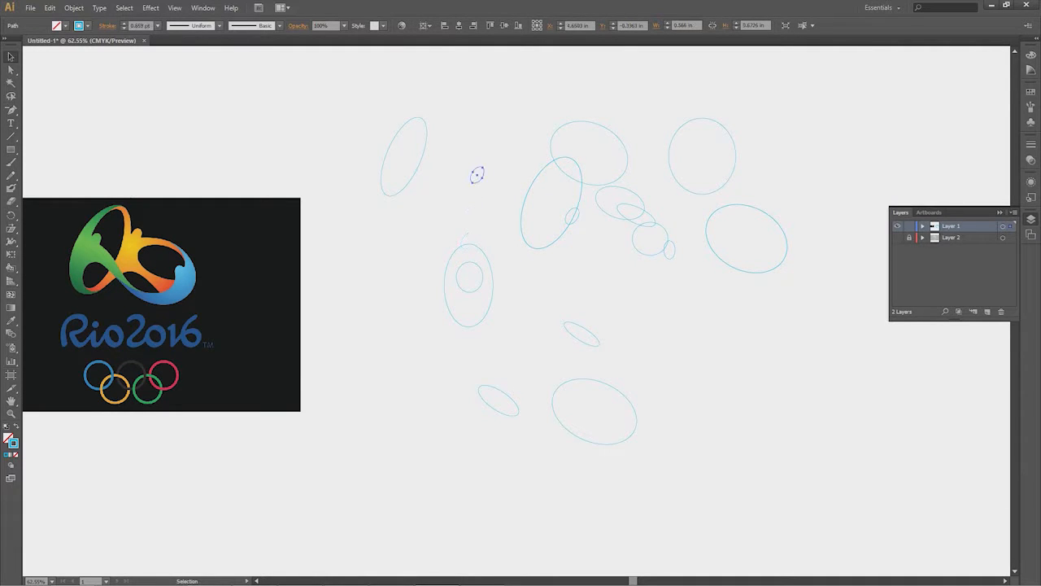
left_click_drag(445, 280, 468, 217)
left_click_drag(457, 277, 427, 352)
- Undo all the ellipse moves to reassemble the construction drawing, and clear the selection
key("ctrl+z")
key("ctrl+z")
key("ctrl+z")
key("ctrl+z")
key("ctrl+z")
key("ctrl+z")
key("ctrl+z")
key("ctrl+z")
key("ctrl+z")
key("ctrl+z")
key("ctrl+z")
key("ctrl+z")
key("ctrl+z")
key("ctrl+z")
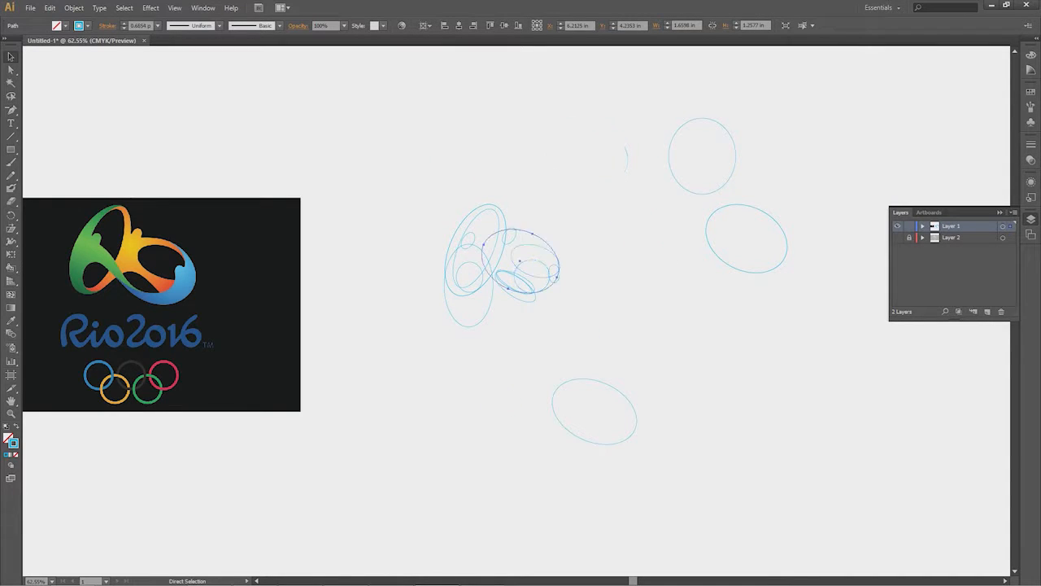
key("v")
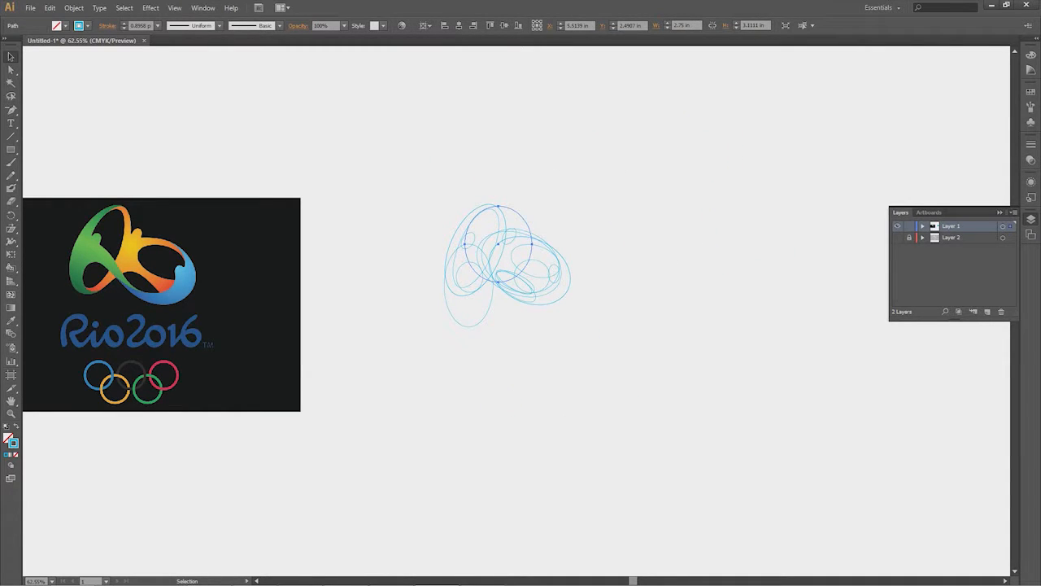
key("ctrl+shift+a")
- Draw a separate ellipse about 3.38 in wide and 4.36 in high beside the construction and rotate it freehand
left_click_drag(521, 326, 625, 342)
key("l")
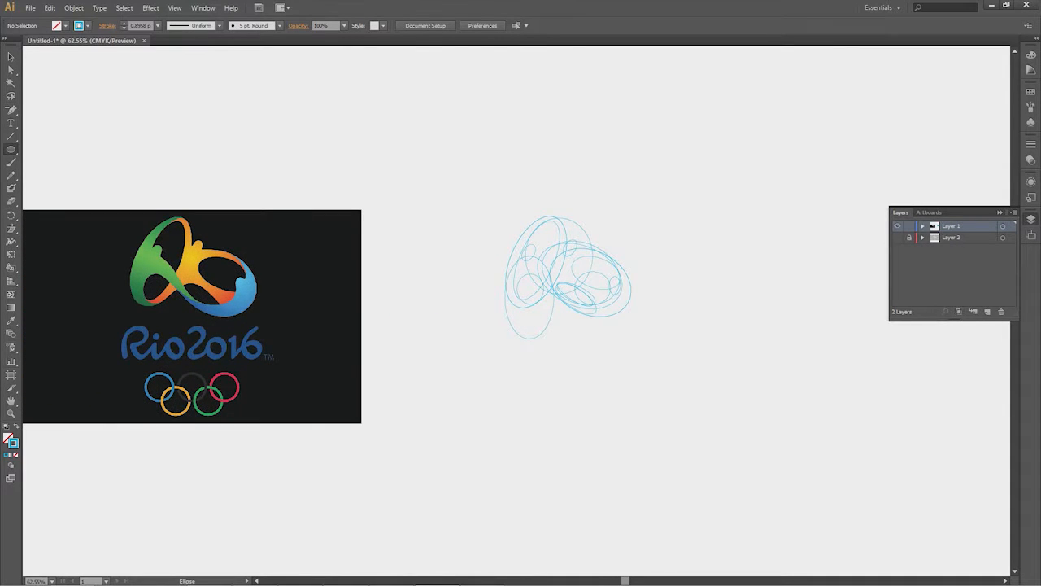
left_click_drag(419, 127, 503, 232)
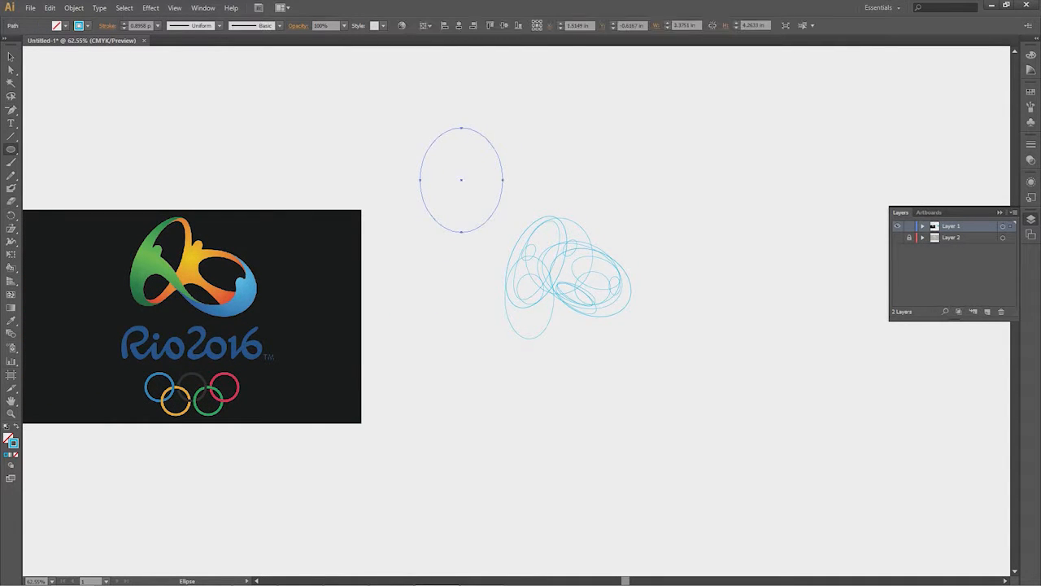
key("r")
left_click_drag(500, 151, 447, 131)
mouse_move(510, 199)
left_mouse_down()
mouse_move(495, 137)
mouse_move(513, 185)
left_mouse_up()
left_click_drag(11, 229, 57, 241)
left_click_drag(513, 184, 475, 127)
- Try repeating the rotation on the separate ellipse, undo the repeats, and delete the ellipse
key("r")
key("ctrl+z")
key("ctrl+d")
key("ctrl+d")
key("ctrl+z")
key("ctrl+z")
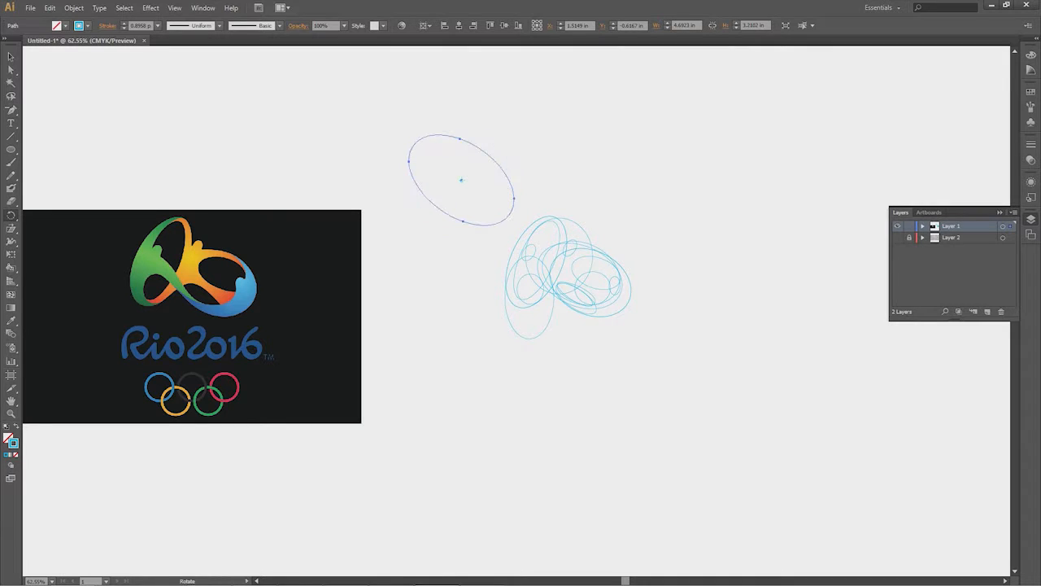
key("v")
key("Delete")
- Duplicate the complete set of construction ellipses and place the copy beside the original
key("space")
left_click_drag(561, 281, 451, 299)
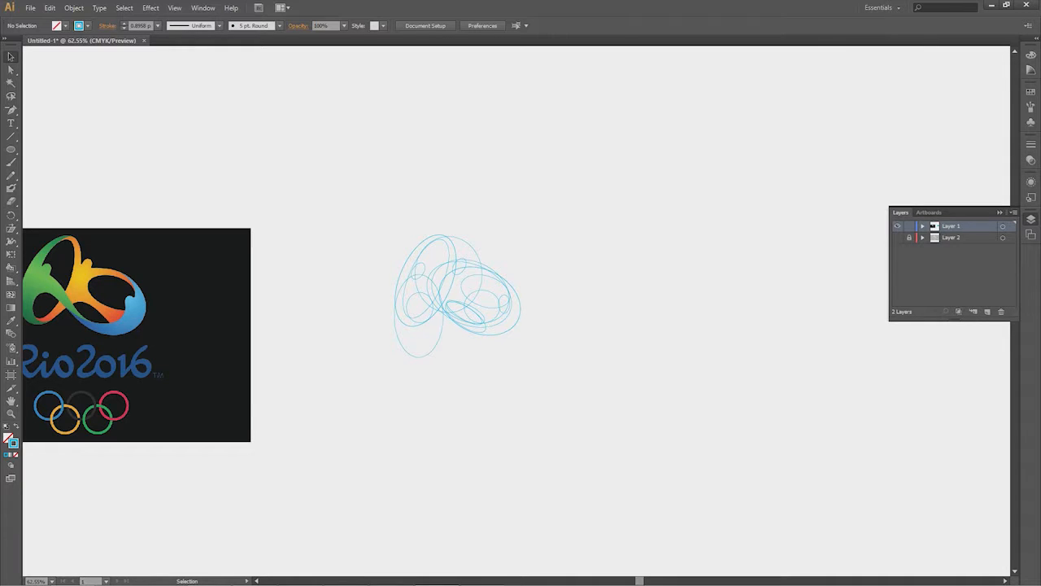
key("space")
left_click_drag(450, 299, 389, 302)
key("space")
mouse_move(524, 235)
left_mouse_down()
mouse_move(435, 293)
mouse_move(448, 271)
mouse_move(656, 306)
mouse_move(670, 343)
mouse_move(710, 275)
mouse_move(724, 275)
mouse_move(703, 318)
mouse_move(750, 268)
mouse_move(695, 280)
left_mouse_up()
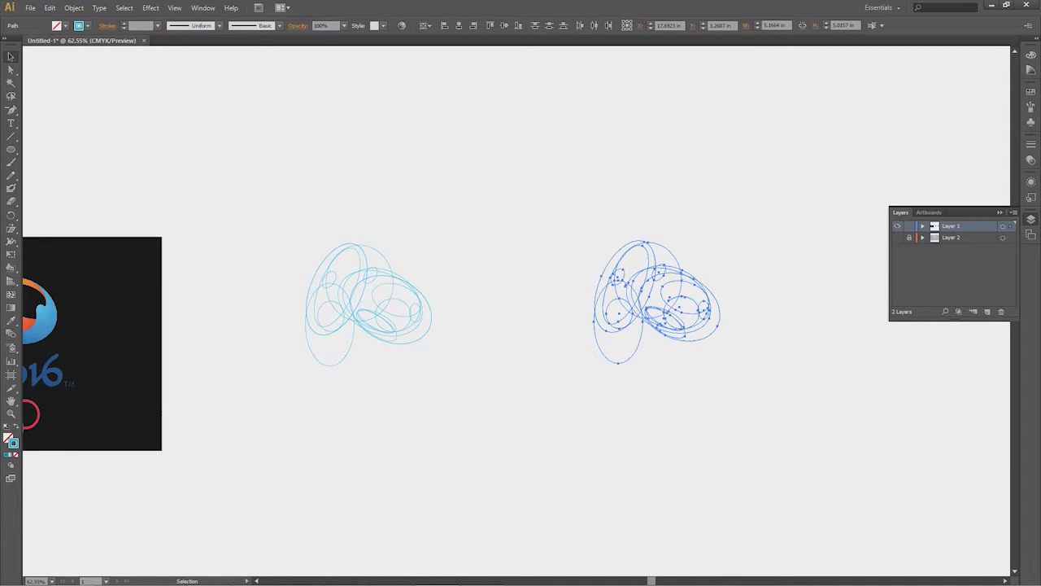
- Select all ellipses of the original construction set and group them
left_click_drag(325, 233, 464, 336)
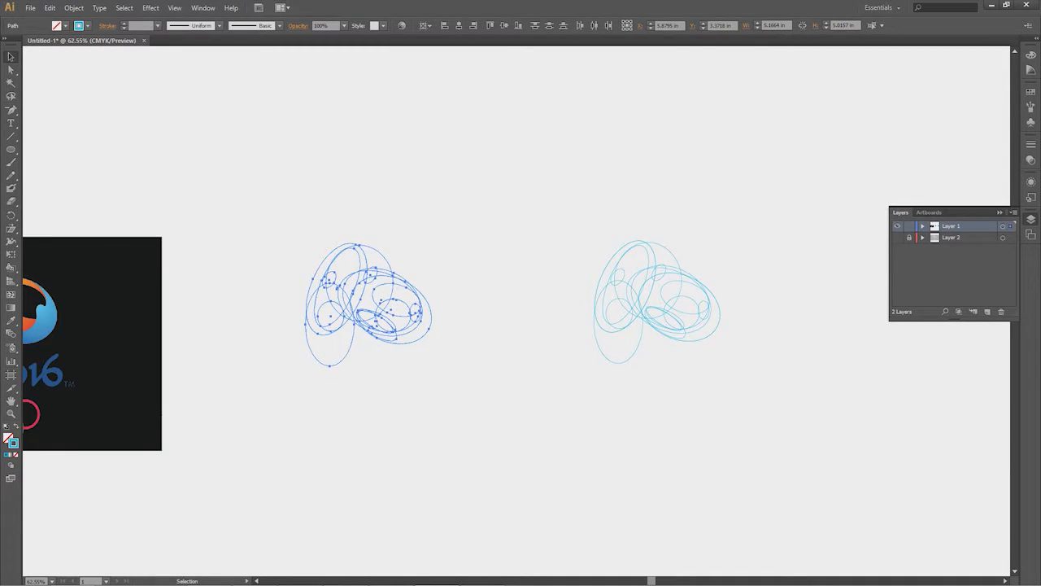
key("ctrl+shift+a")
left_click_drag(278, 237, 493, 375)
key("ctrl+g")
- Divide the grouped ellipses into separate pieces with the Pathfinder Divide operation, and deselect them
left_click_drag(439, 358, 514, 342)
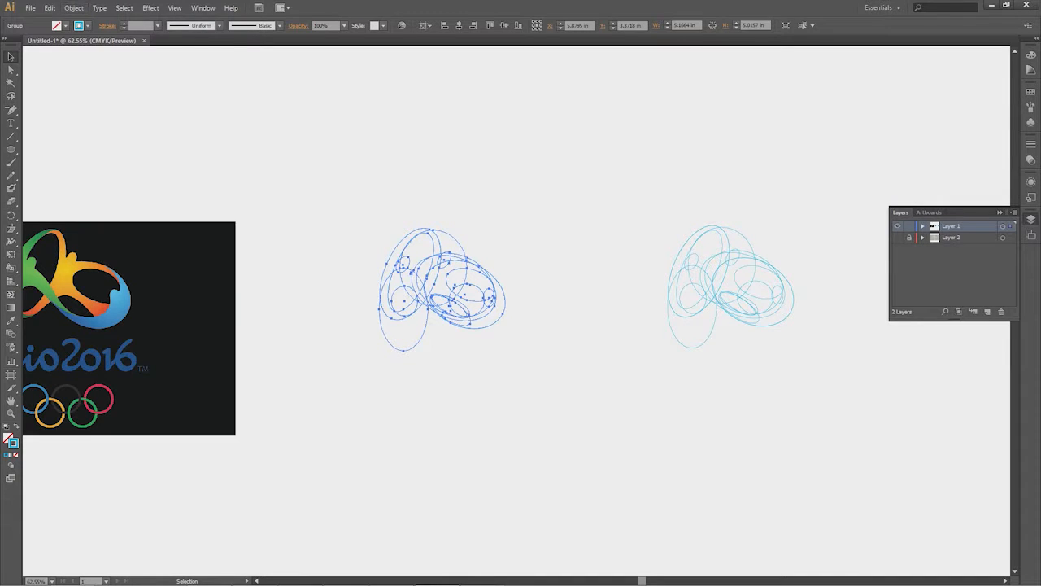
left_click(203, 8)
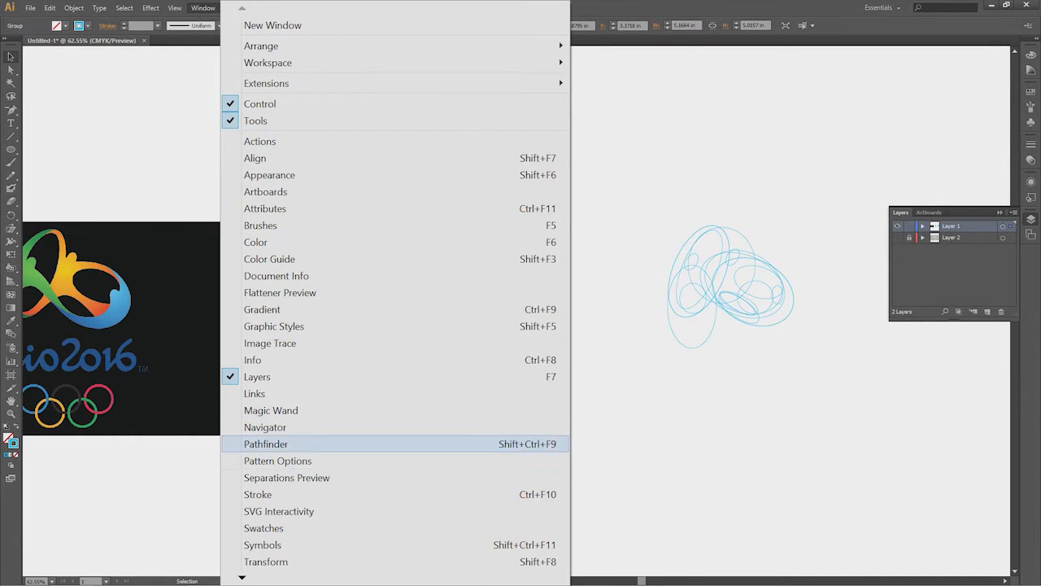
left_click(266, 443)
left_click_drag(106, 230, 316, 137)
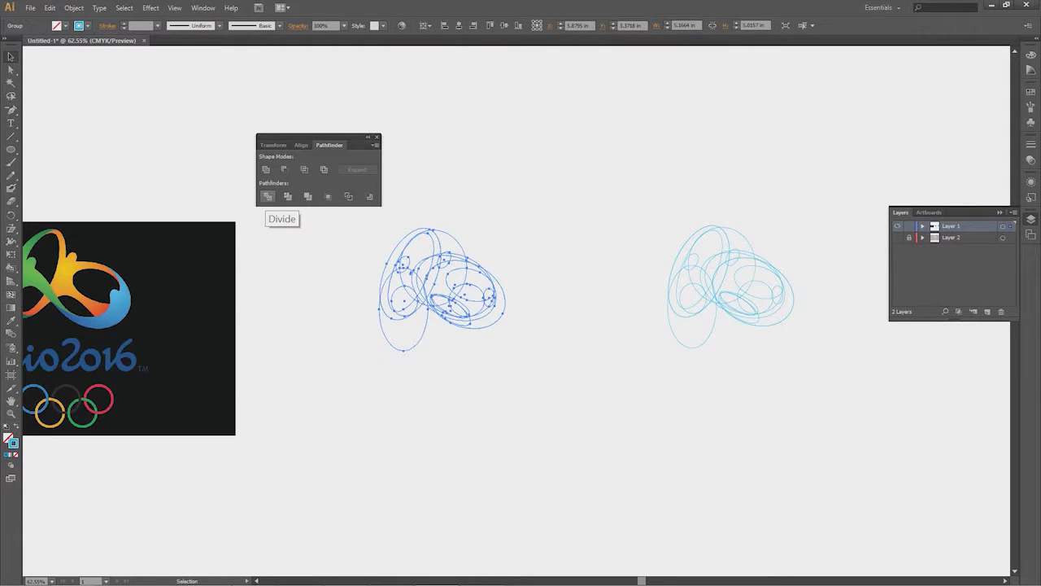
left_click(268, 196)
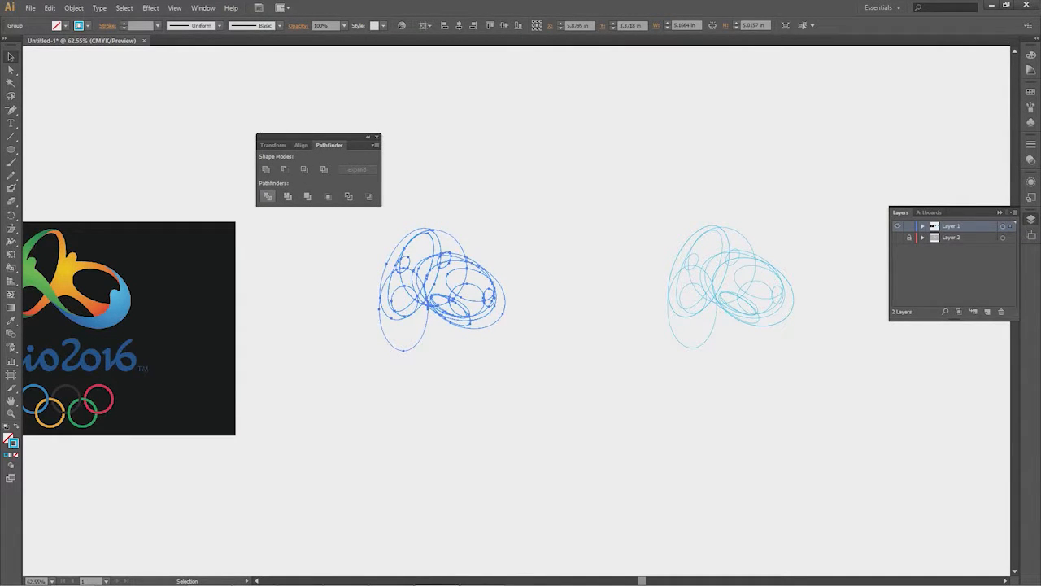
key("ctrl+shift+a")
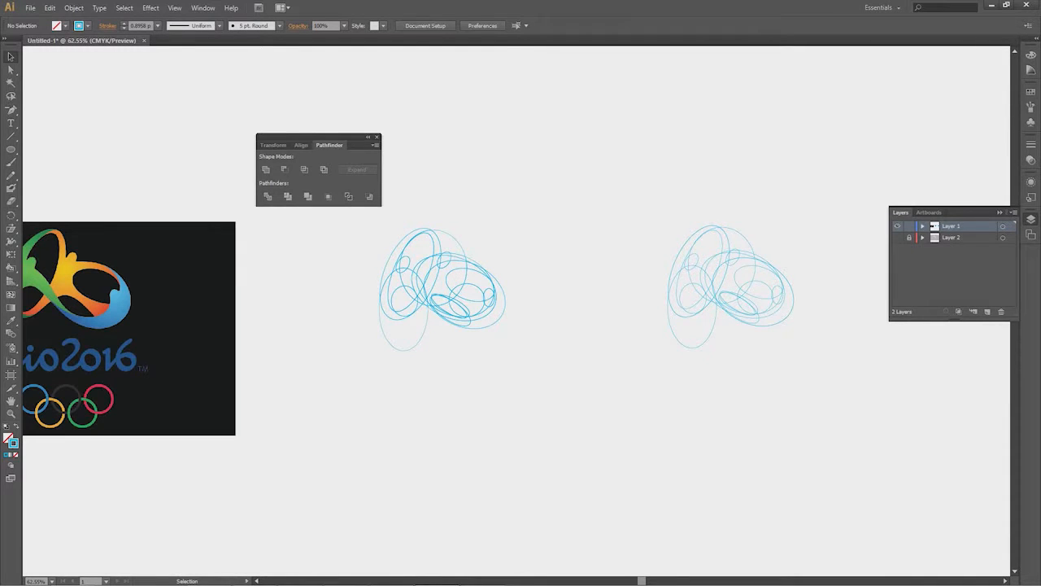
- Pull the crescent-shaped piece out of the divided artwork's upper-left edge, and try pulling out another piece near the small central ellipse
key("space")
left_click_drag(431, 276, 440, 339)
key("ctrl+space")
left_click_drag(354, 266, 563, 426)
key("space")
left_click_drag(537, 382, 559, 362)
left_click_drag(317, 136, 178, 109)
key("v")
key("a")
left_click(391, 139)
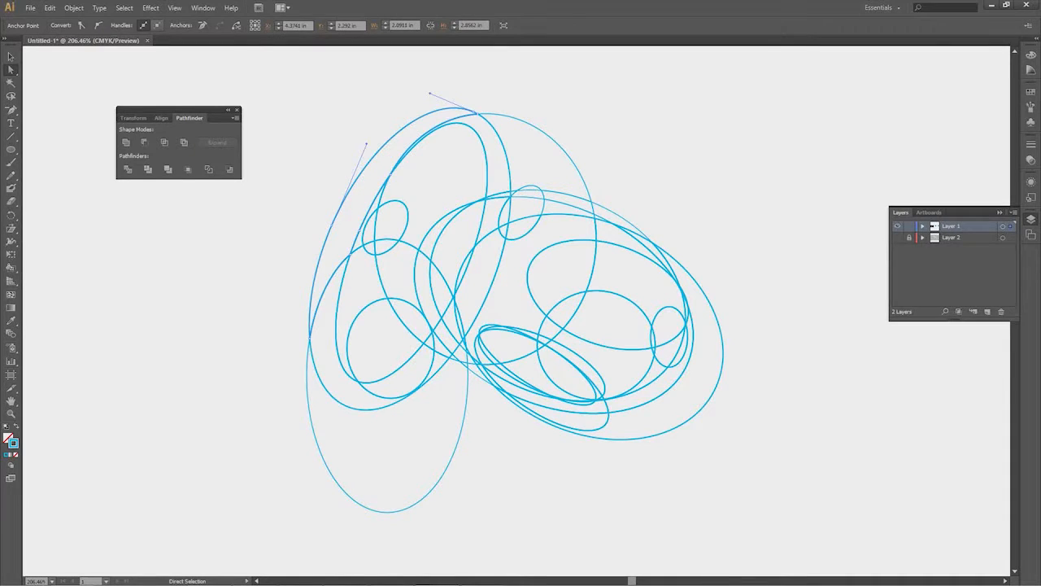
left_click_drag(404, 151, 139, 343)
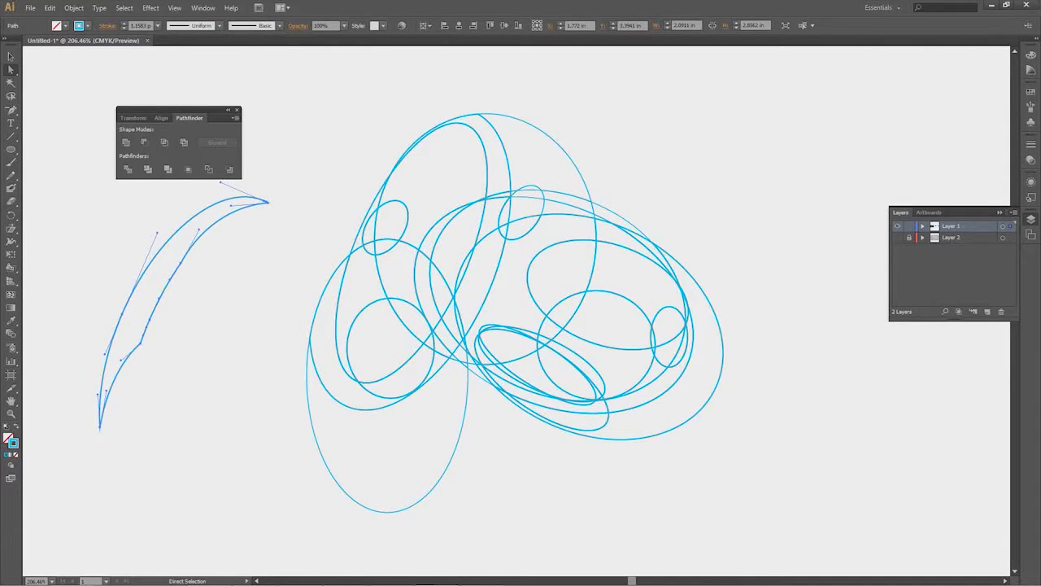
left_click(533, 185)
left_click_drag(533, 185, 686, 92)
- Undo moving the divided pieces out of the artwork and clear the selection
key("ctrl+z")
key("ctrl+z")
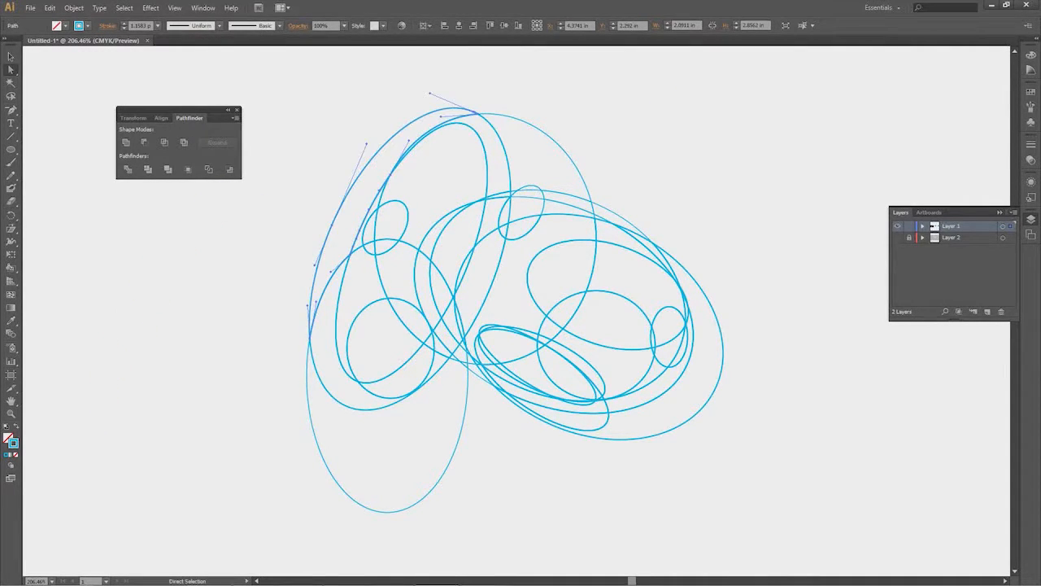
key("ctrl+shift+a")
- Delete the surplus circle segment that bulges outside the logo shape at the divided artwork's upper right
key("ctrl+minus")
key("ctrl+minus")
key("ctrl+minus")
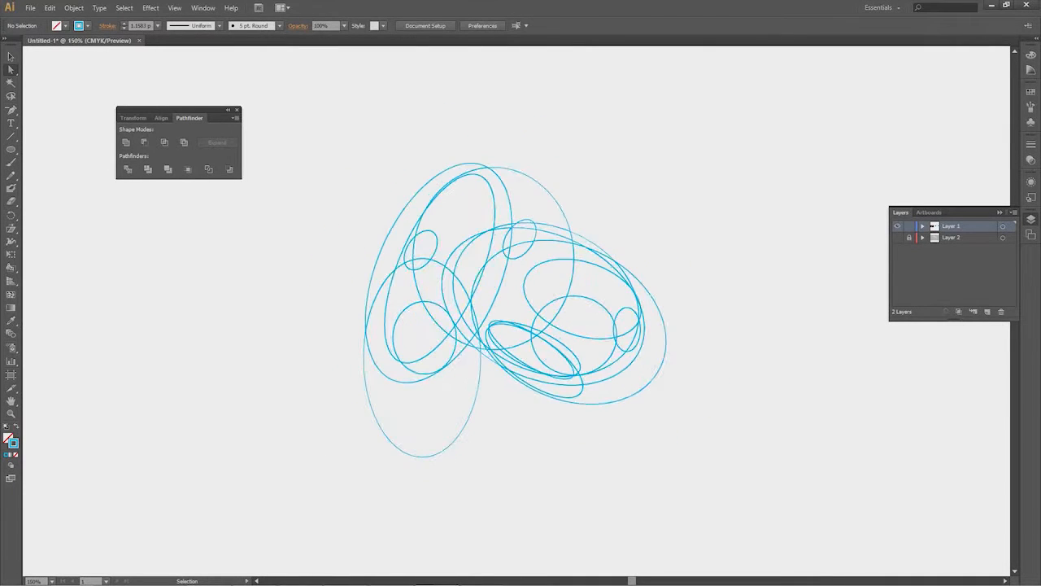
left_click_drag(488, 325, 546, 282)
key("z")
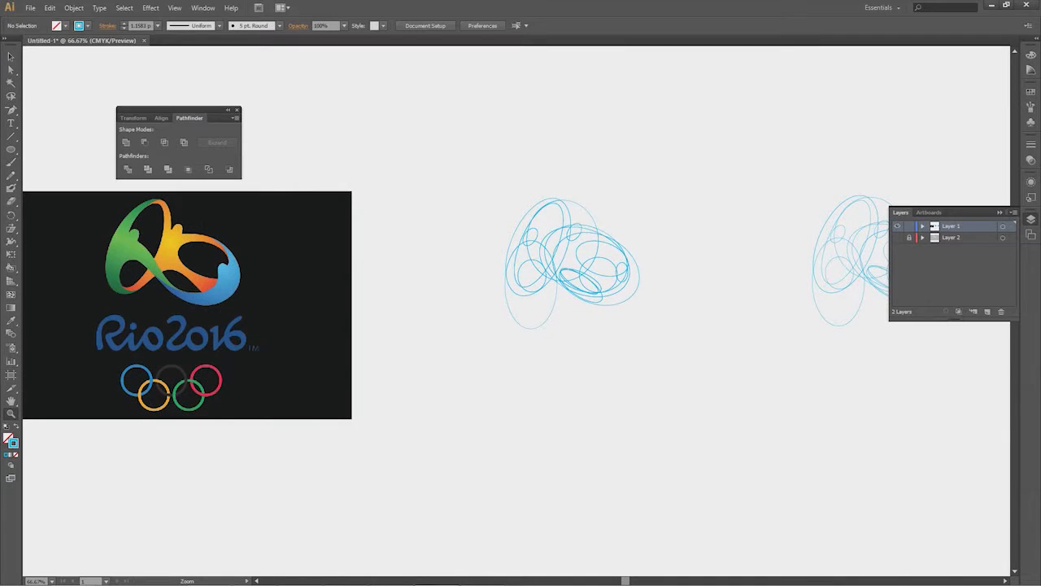
key("a")
left_click(584, 209)
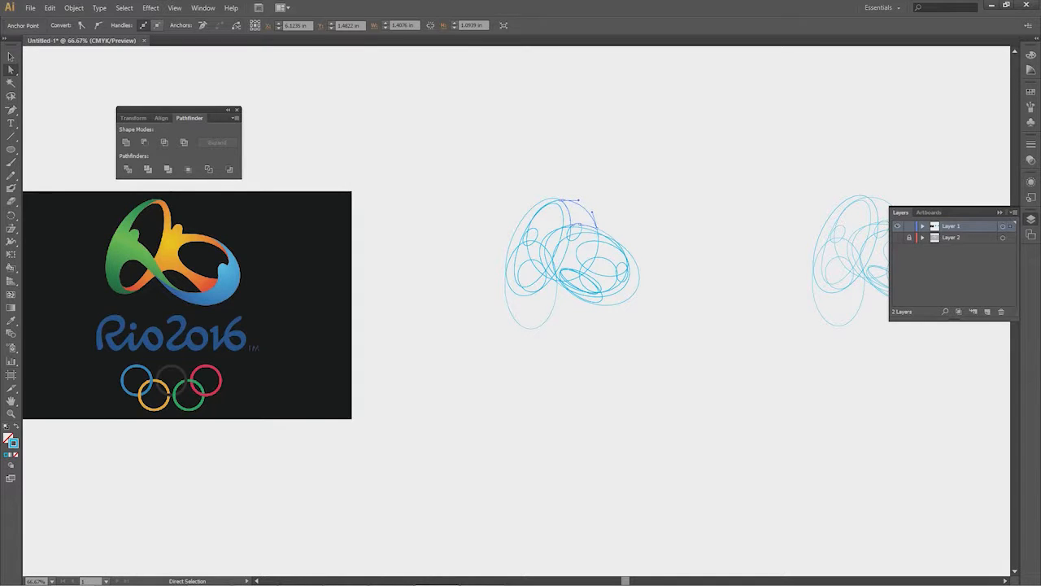
left_click(576, 223)
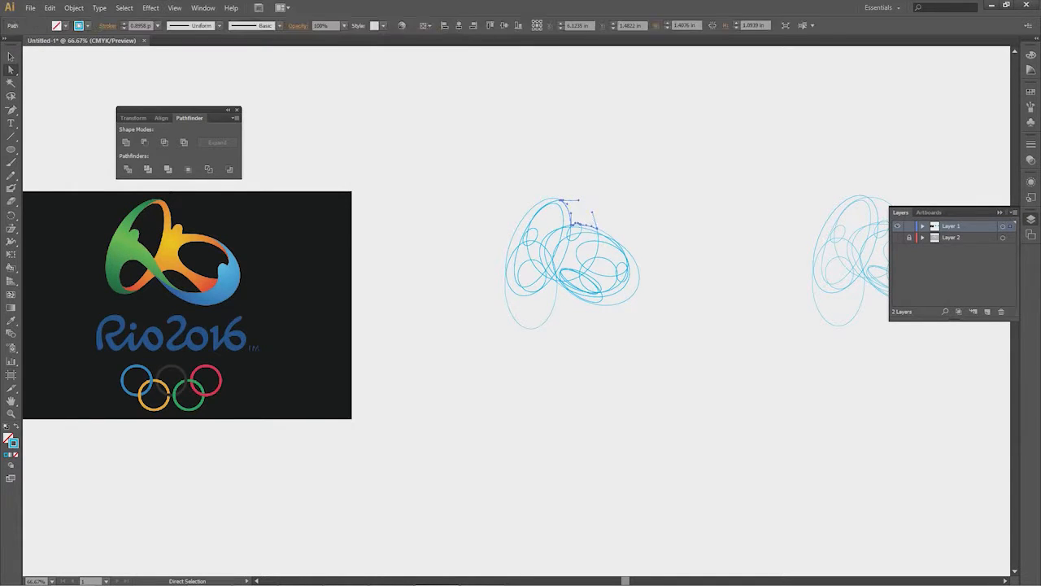
key("ctrl+shift+a")
- Draw a rectangle about 11.48 by 10.1 in around the divided artwork, filled with the reference image's black, and send it behind the artwork
key("m")
left_click_drag(394, 140, 693, 405)
key("i")
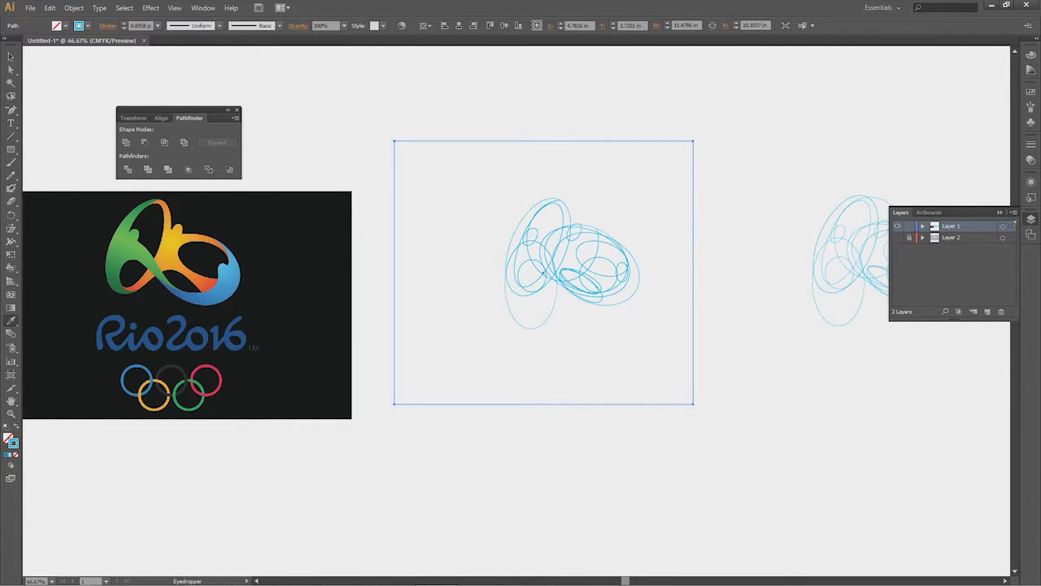
left_click(309, 391)
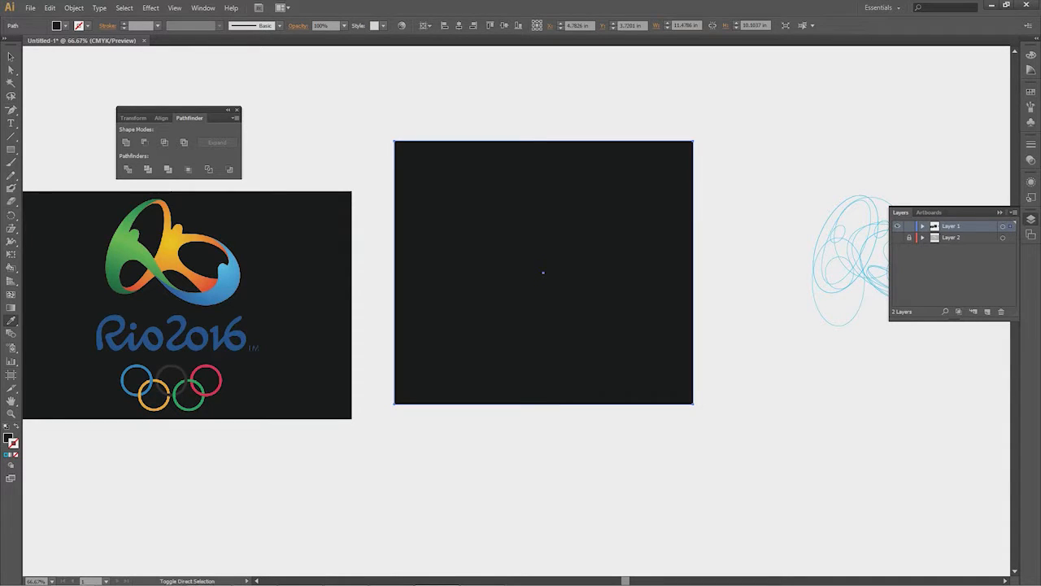
key("ctrl+v")
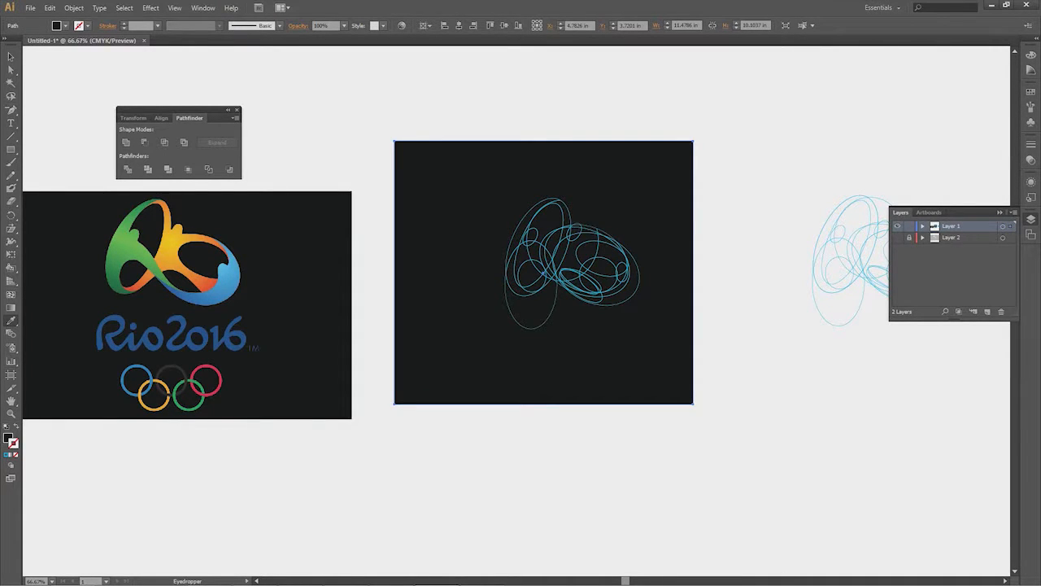
key("ctrl+shift+a")
key("v")
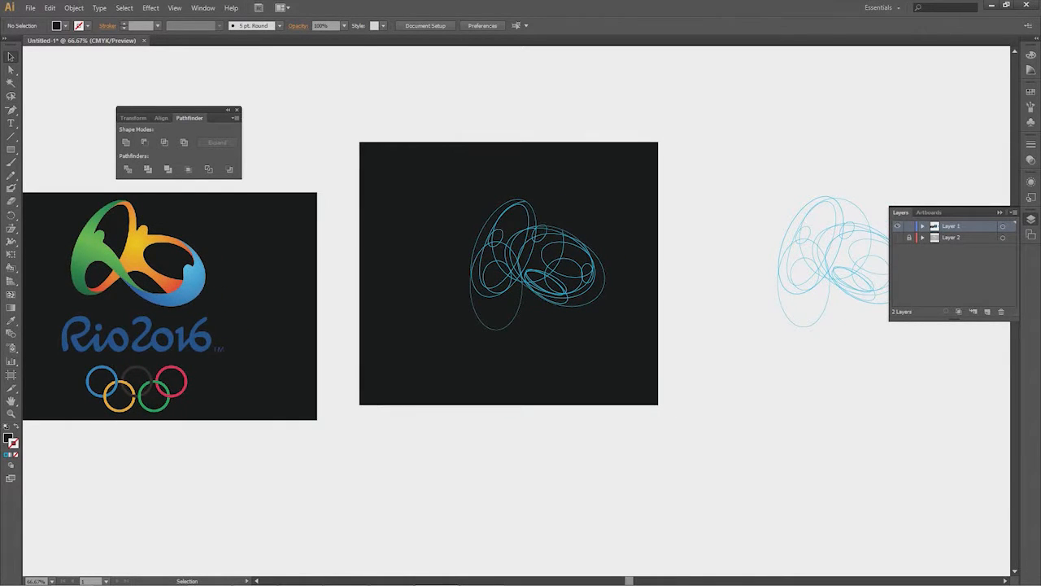
key("z")
scroll(476, 364, "left", 1)
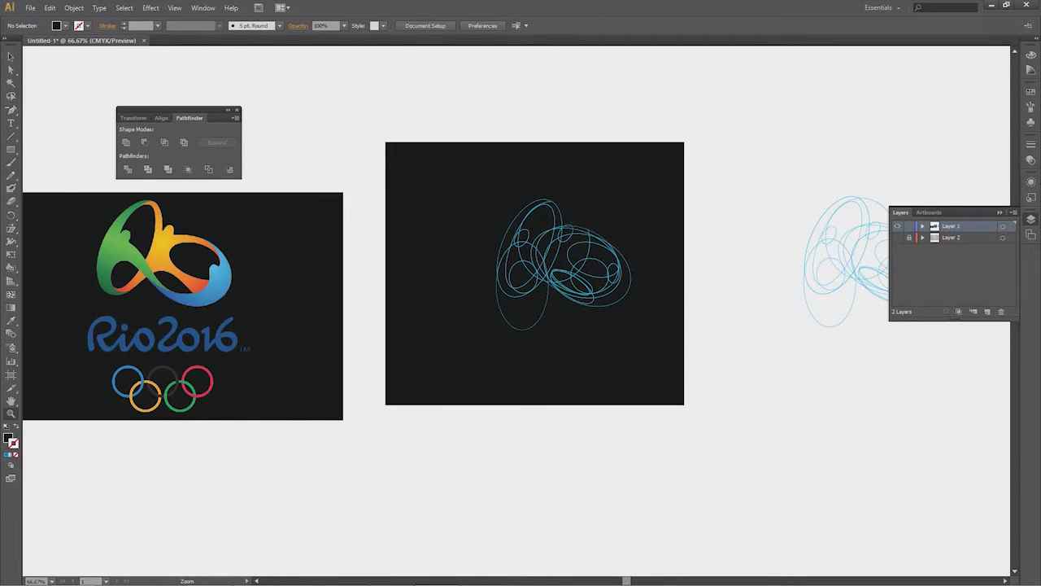
key("a")
left_click_drag(476, 364, 608, 367)
key("b")
mouse_move(393, 195)
left_mouse_down()
mouse_move(362, 154)
mouse_move(215, 195)
left_mouse_up()
key("ctrl+z")
- Sample the pink of the reference's Olympic ring and paint a loose loop around the logo mark with the Paintbrush
key("i")
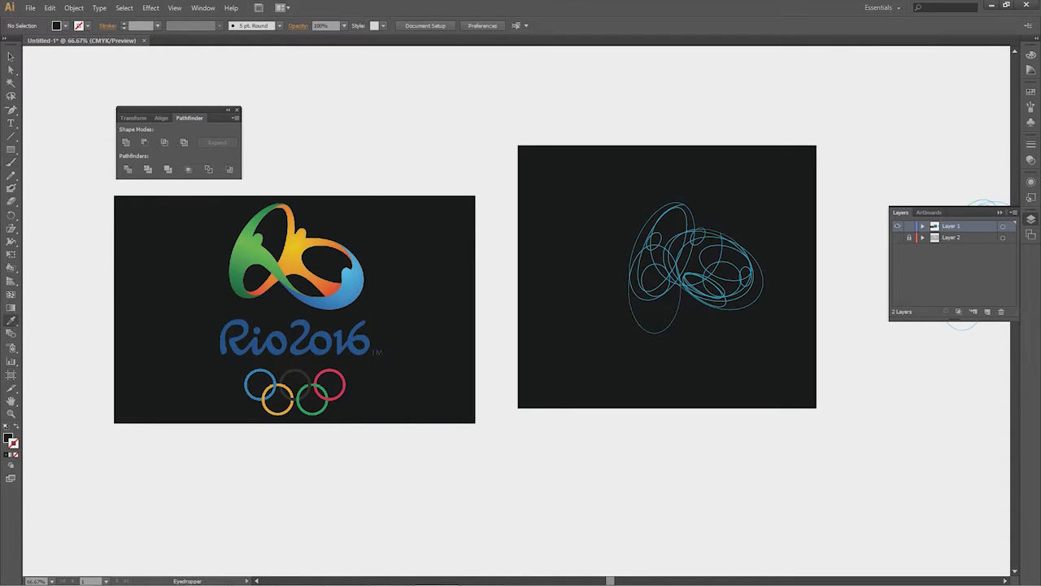
left_click(342, 385)
key("b")
mouse_move(317, 184)
left_mouse_down()
mouse_move(272, 343)
mouse_move(294, 194)
mouse_move(255, 275)
left_mouse_up()
- Delete the surplus lower piece of the tall ellipse hanging below the divided logo artwork
key("space")
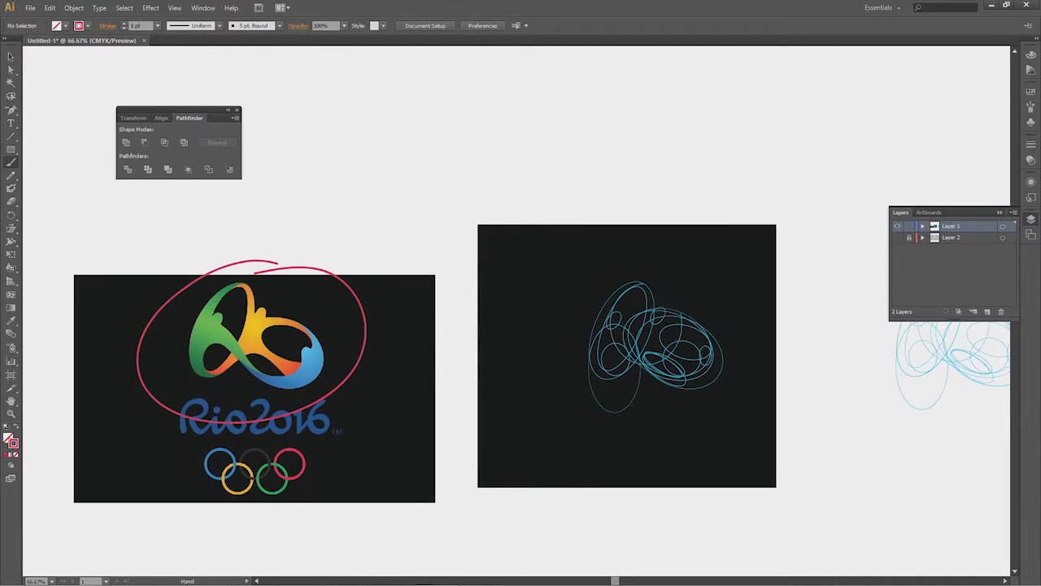
key("v")
key("space")
left_click_drag(504, 309, 464, 298)
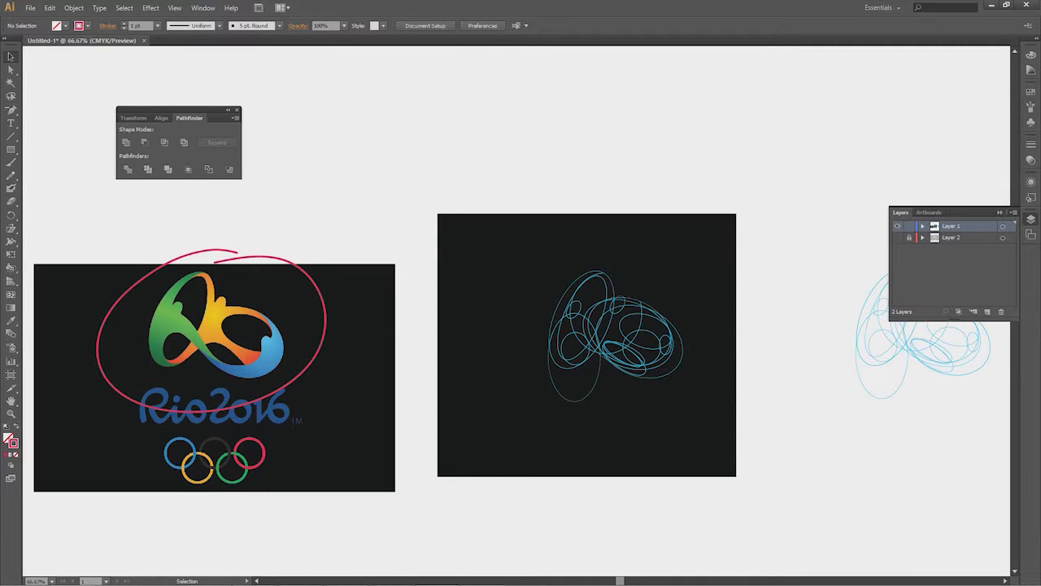
key("space")
left_click_drag(570, 326, 456, 334)
key("a")
key("space")
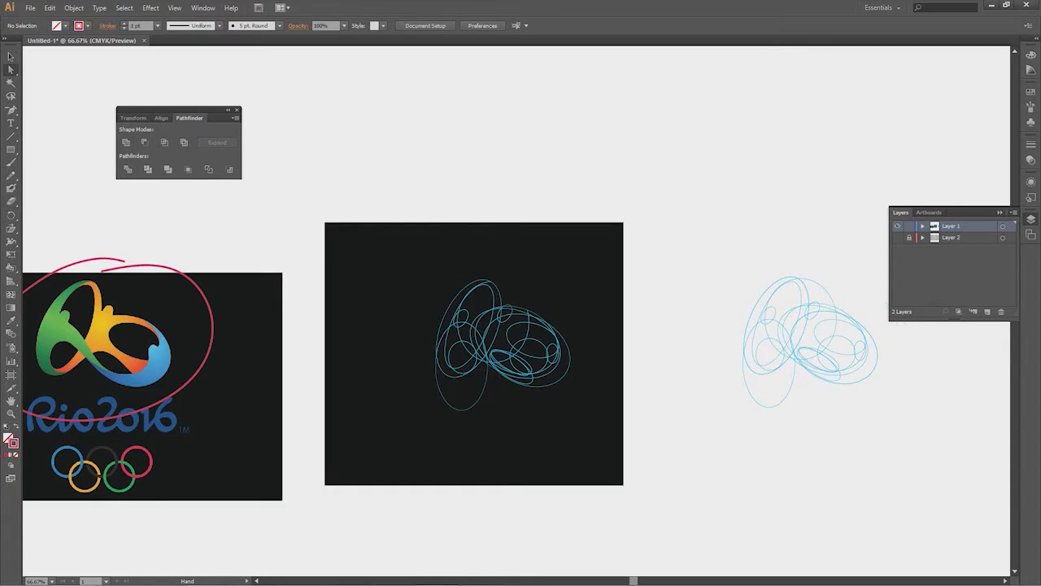
left_click_drag(480, 390, 511, 373)
left_click(512, 378)
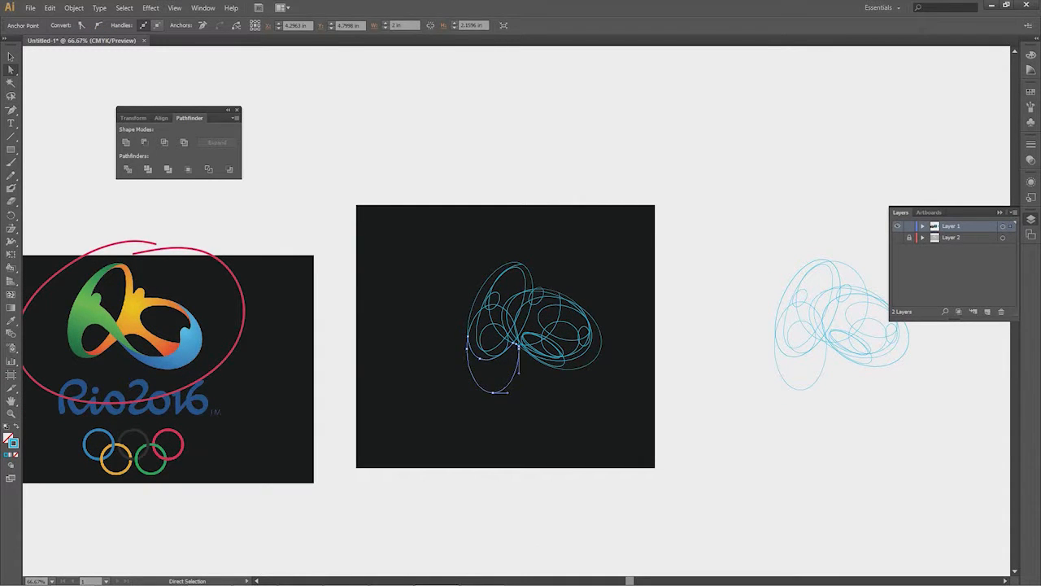
key("Delete")
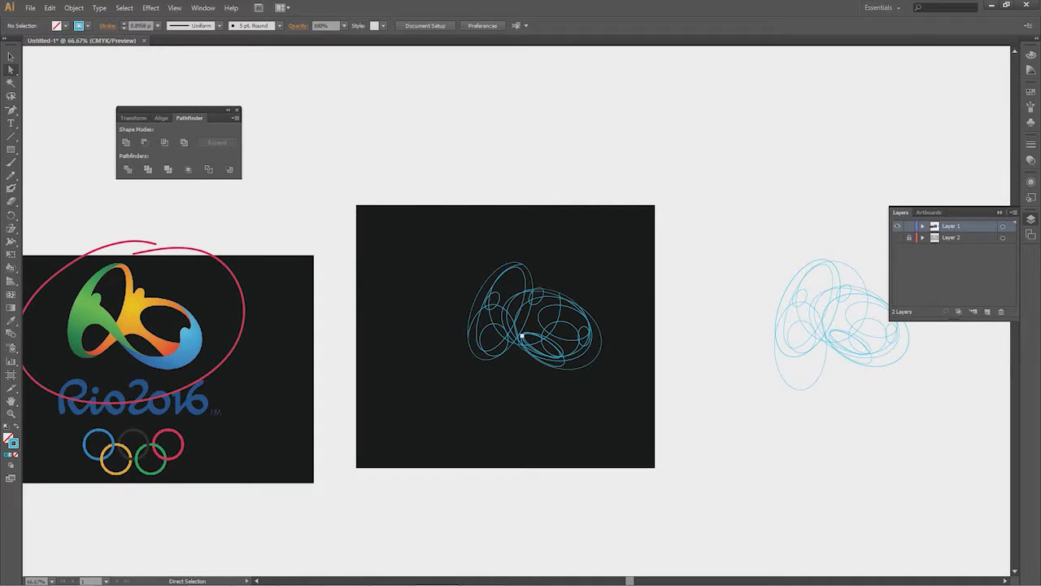
- Delete the surplus curve segments crossing the small lower-left loop and the large right-hand ellipse of the divided artwork
left_click(494, 328)
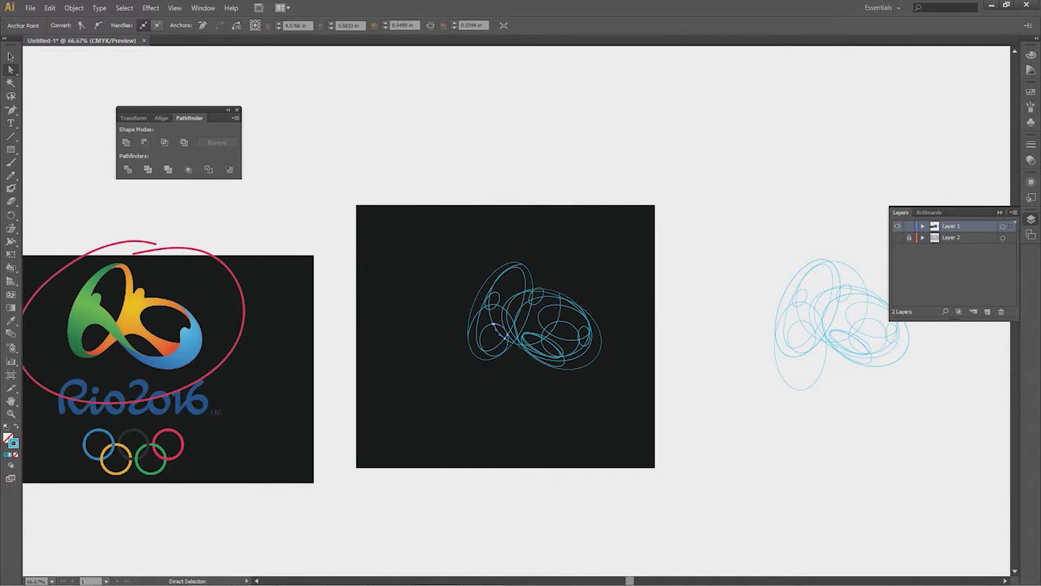
key("Delete")
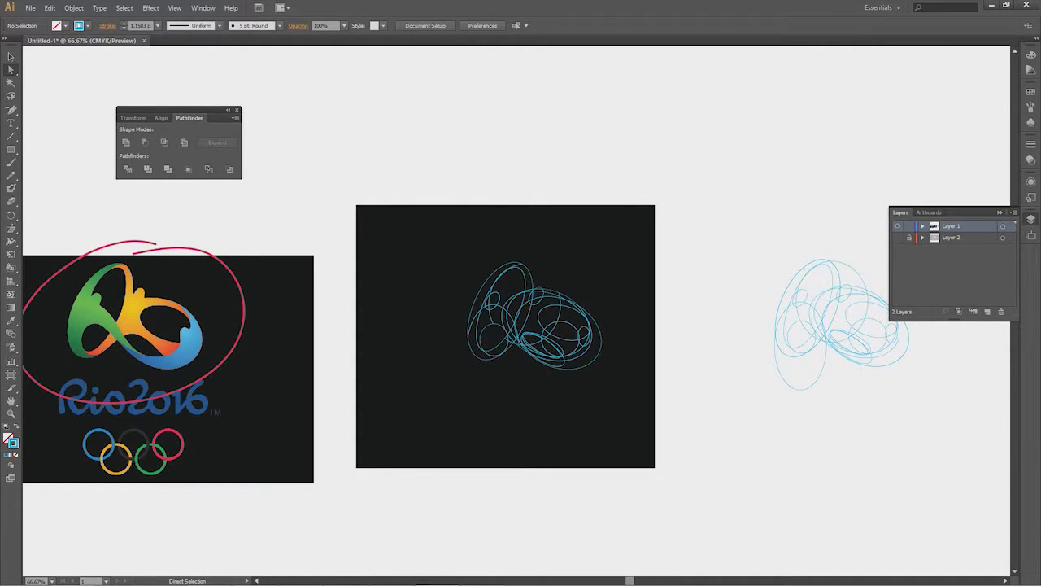
left_click(552, 291)
key("Delete")
left_click(559, 294)
key("Delete")
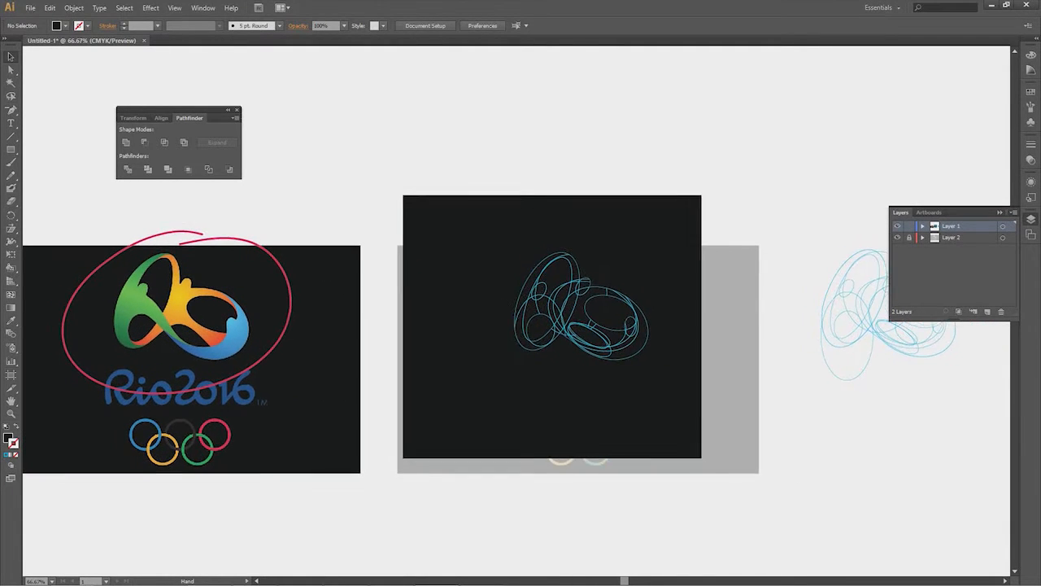
- Examine the trimmed logo outlines up close for leftover segments
key("z")
left_click_drag(509, 207, 717, 397)
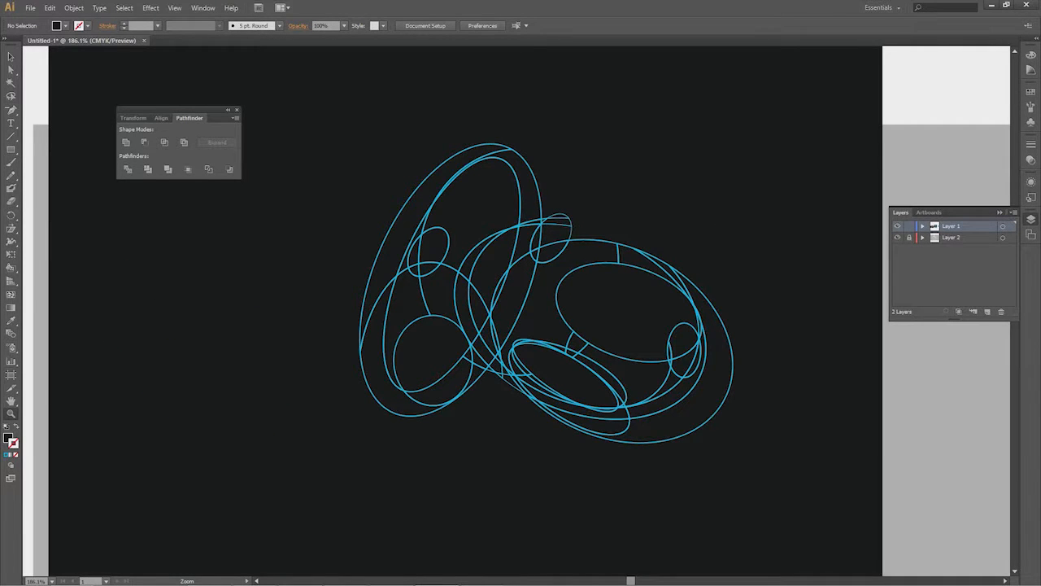
key("ctrl+minus")
key("ctrl+minus")
key("ctrl+minus")
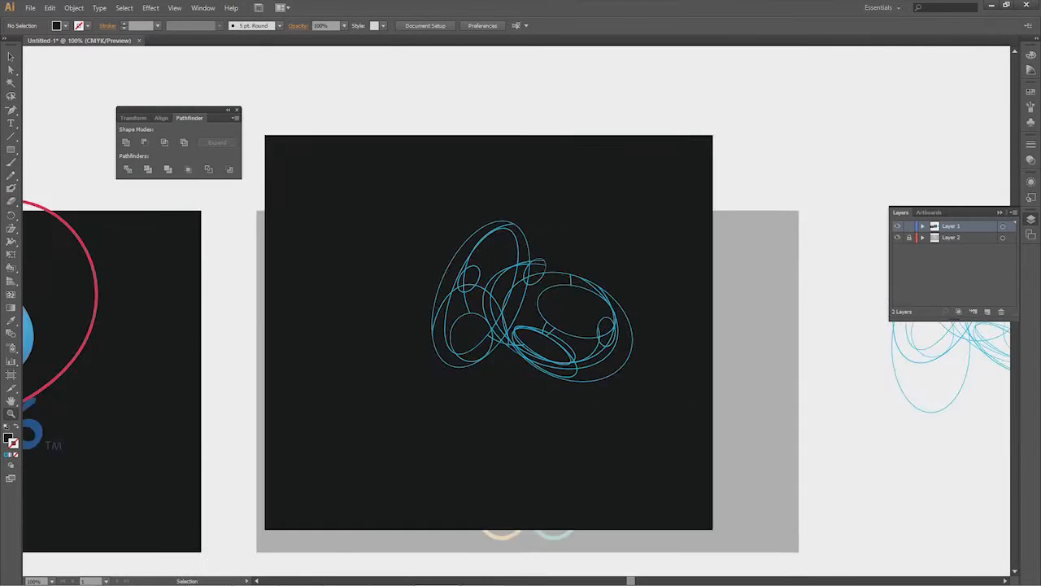
key("space")
left_click_drag(569, 350, 613, 345)
- Convert the trimmed logo outlines on the black background into a Live Paint group
key("v")
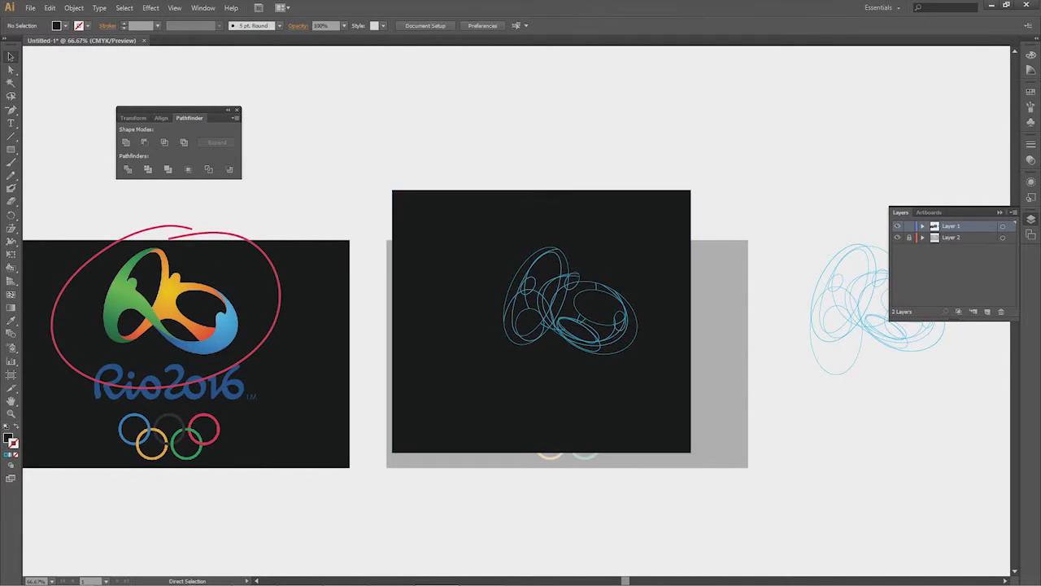
left_click_drag(494, 236, 652, 378)
key("space")
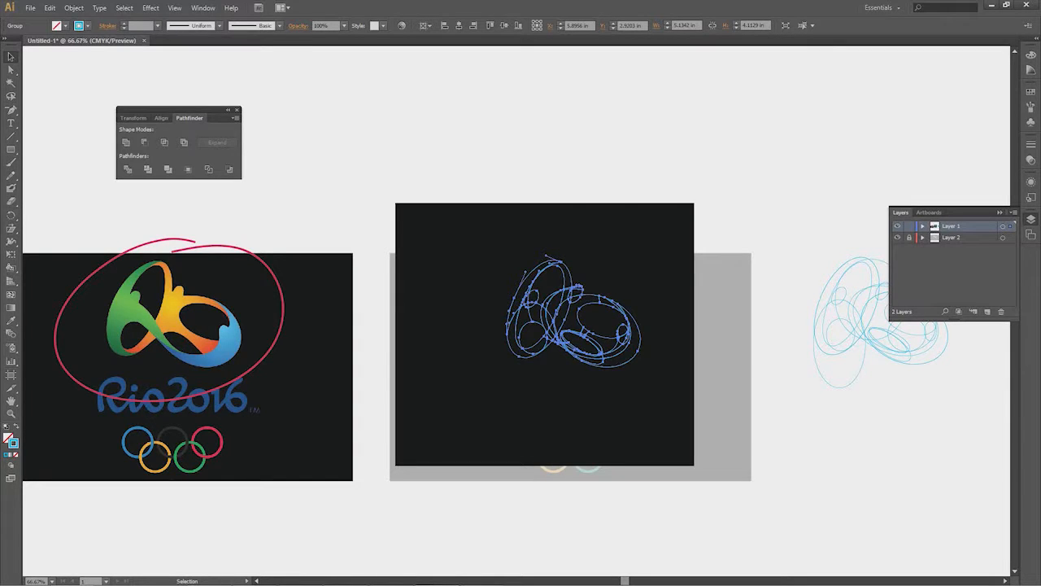
left_click(74, 7)
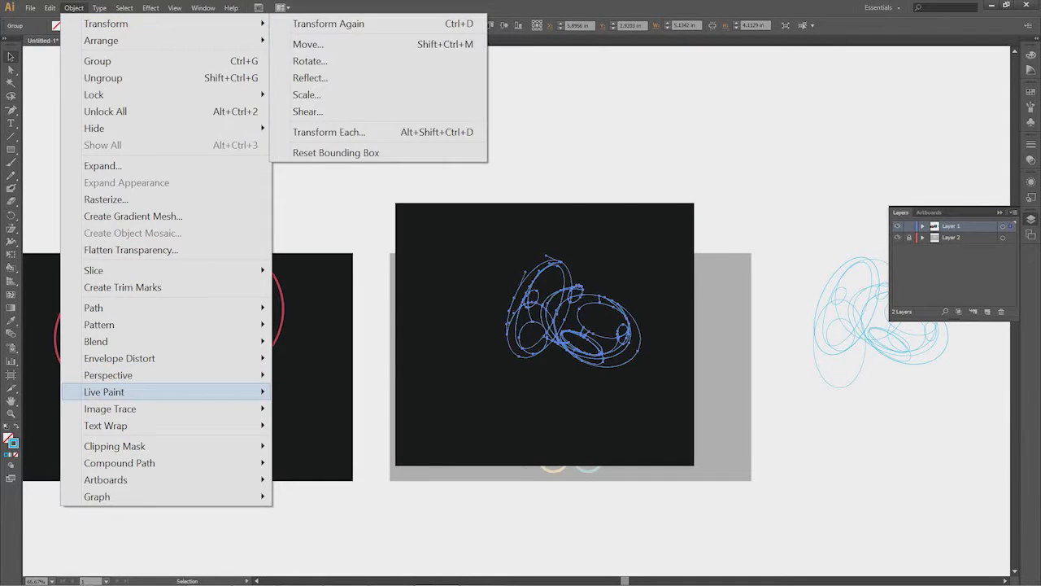
mouse_move(122, 391)
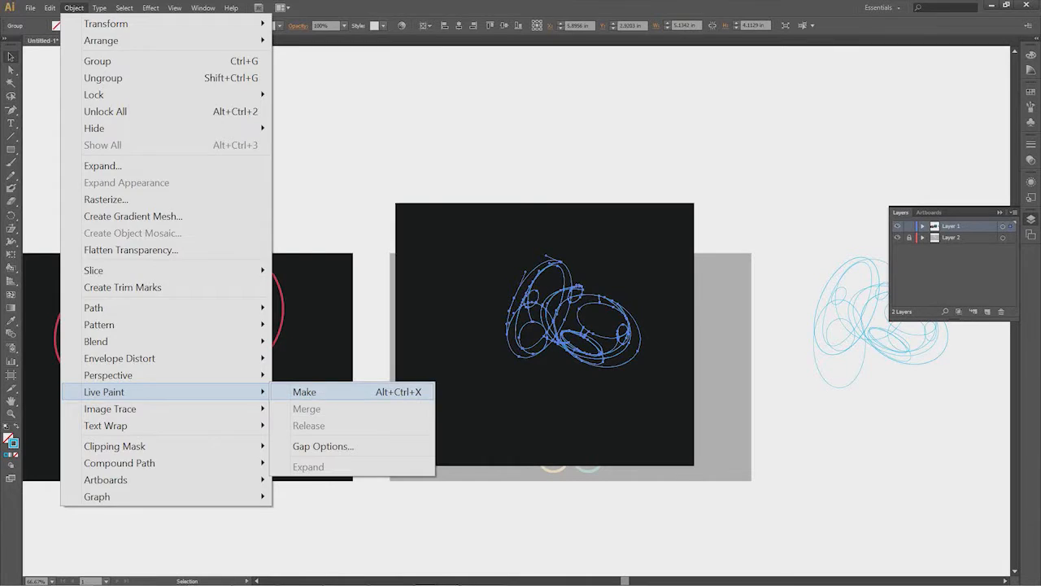
left_click(304, 391)
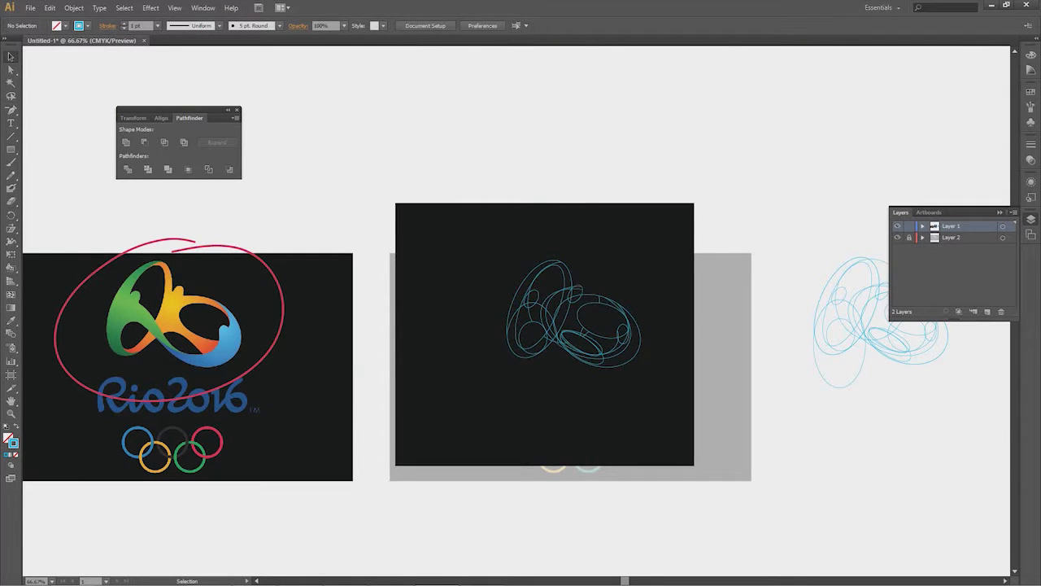
key("ctrl+a")
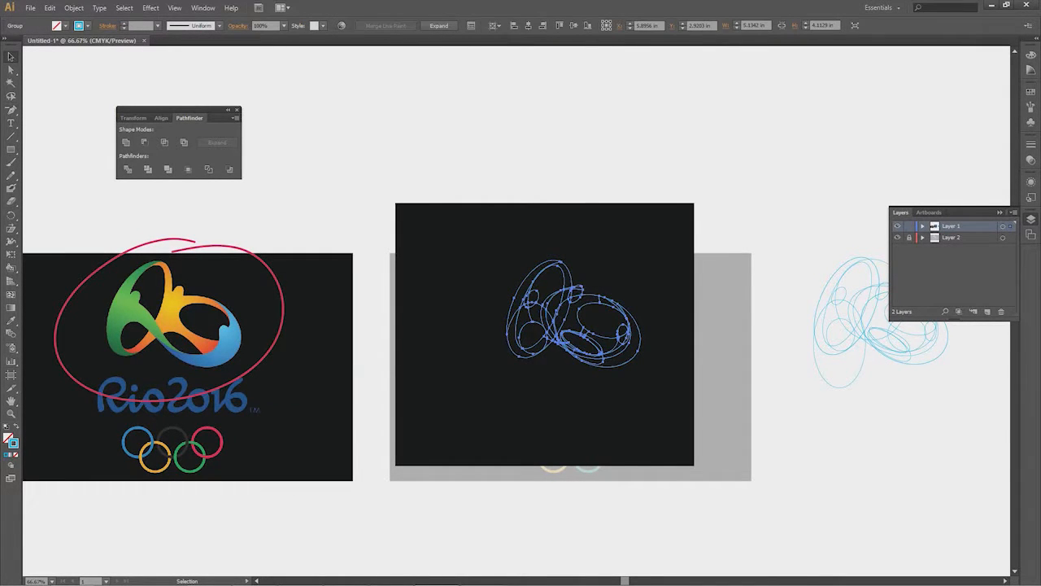
key("ctrl+shift+a")
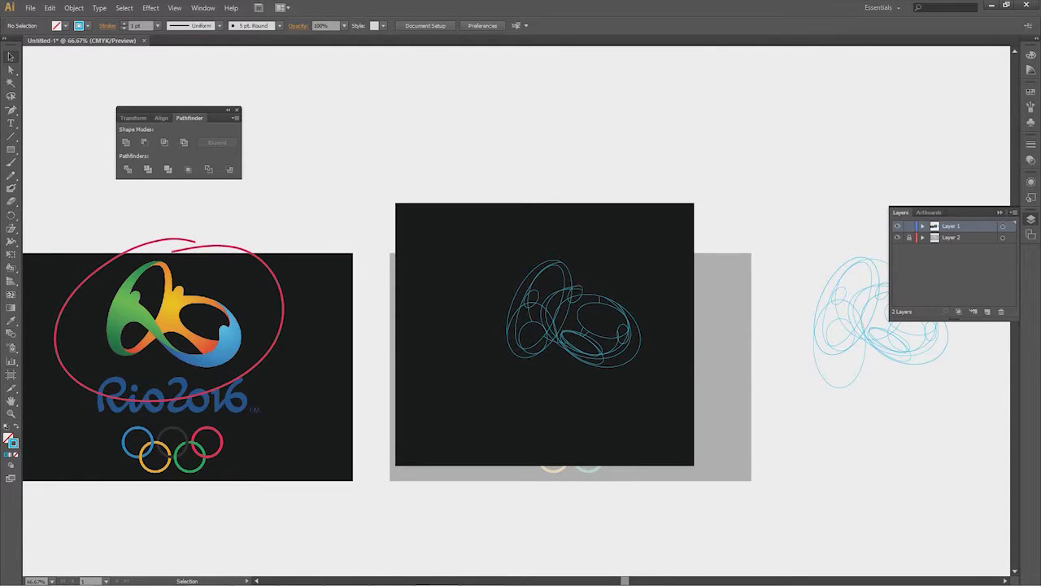
key("ctrl+a")
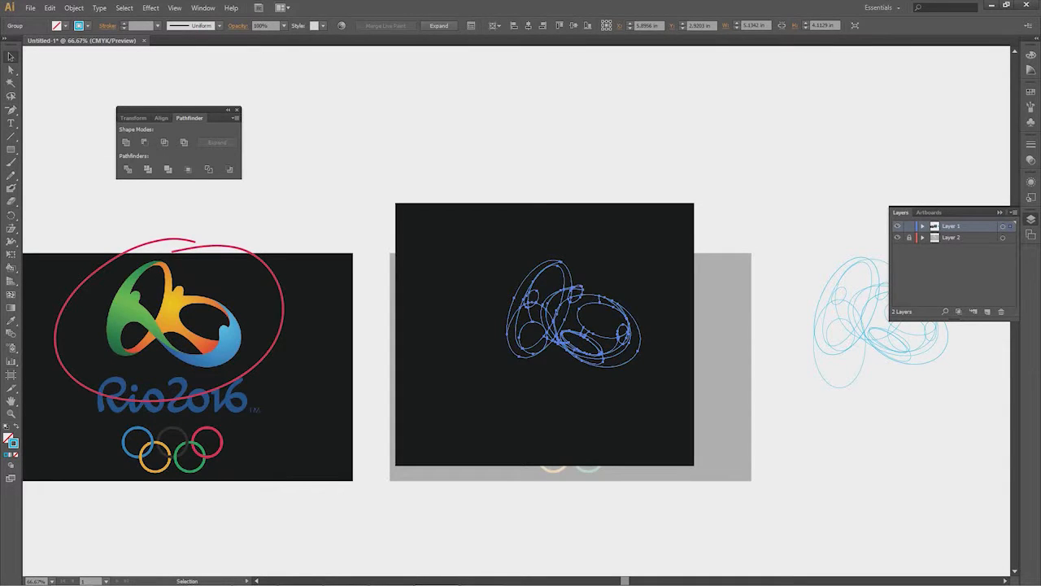
key("ctrl+shift+a")
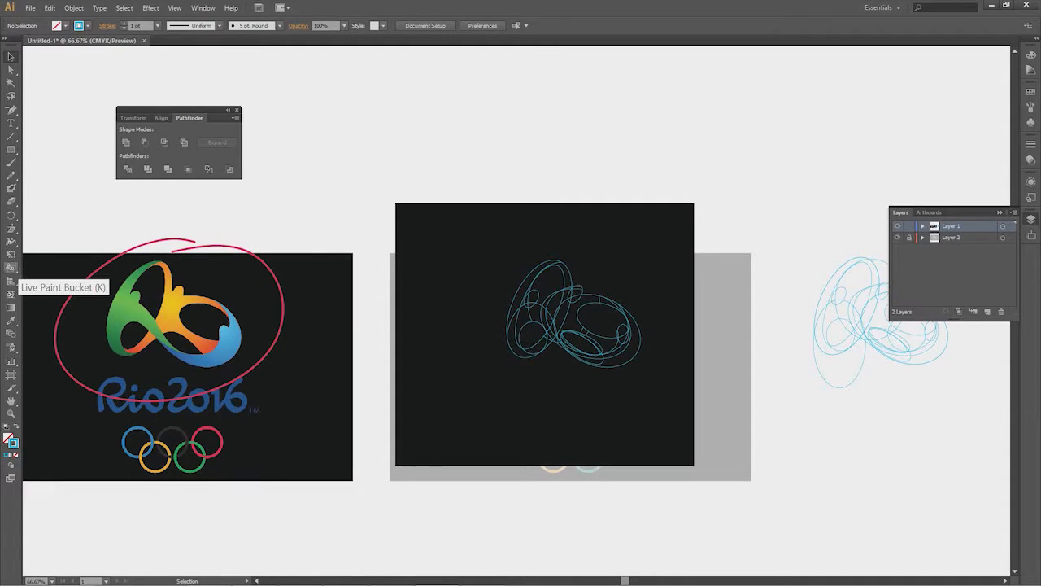
- Try filling the Live Paint regions of the logo's lower-right figure with a light-blue swatch using the Live Paint Bucket
left_click(12, 267)
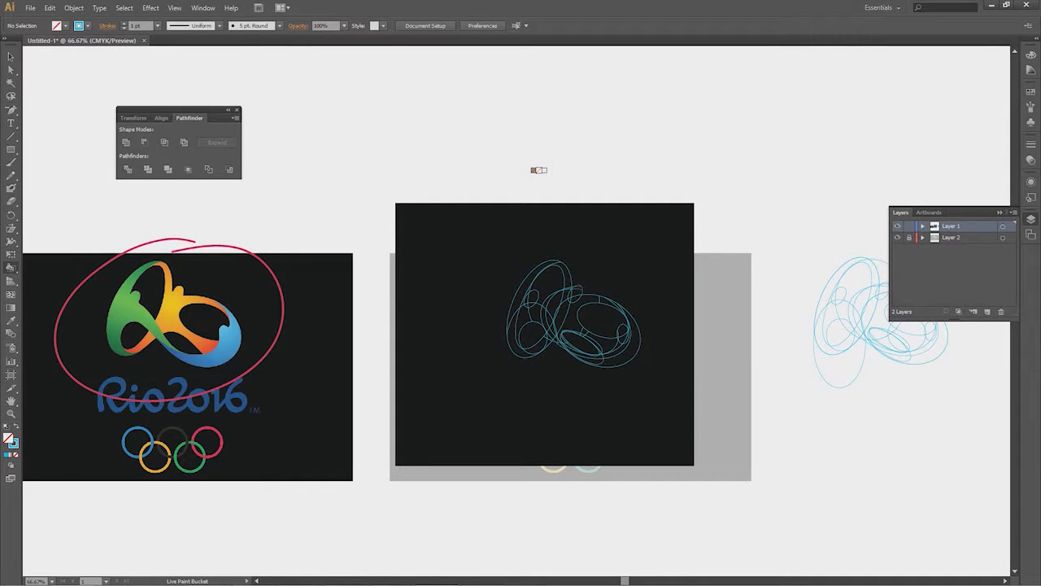
key("g")
key("k")
key("Left")
key("Left")
key("Left")
key("Left")
key("Left")
key("Left")
key("Left")
key("Left")
key("Left")
key("Left")
key("Left")
key("Left")
key("Left")
key("Left")
key("Left")
key("Left")
key("Left")
key("Left")
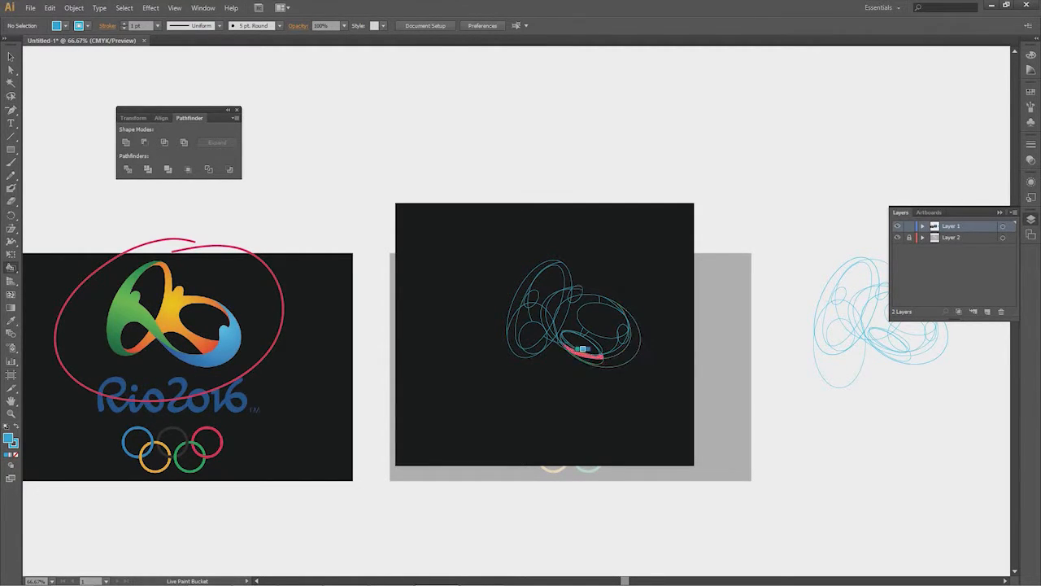
left_click(619, 350)
left_click(612, 345)
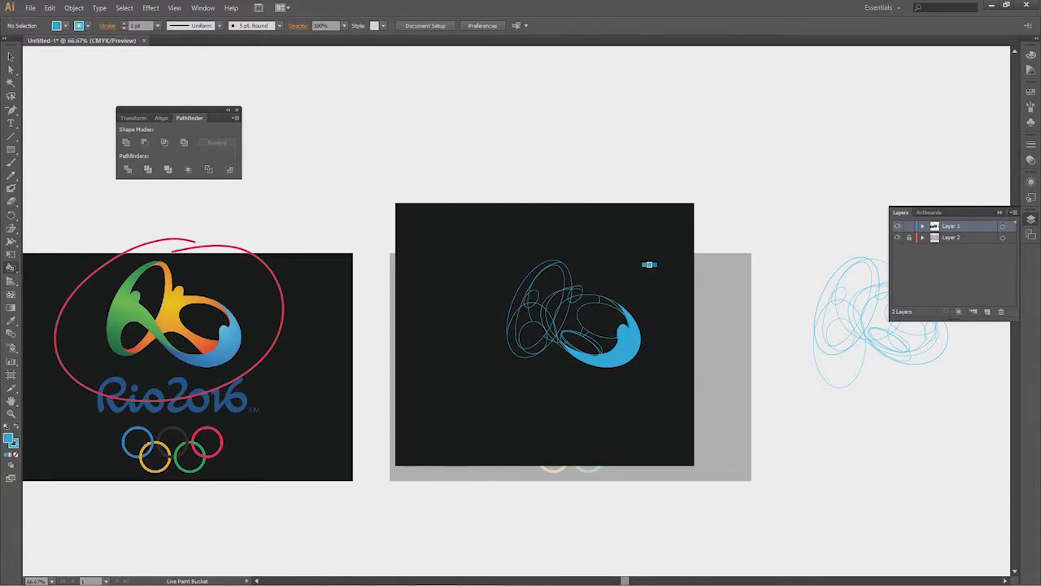
left_click(600, 346)
- Undo the blue Live Paint fills in the lower-right figure and deselect the artwork
key("v")
key("ctrl+z")
key("ctrl+z")
key("ctrl+z")
key("ctrl+z")
key("ctrl+z")
key("ctrl+z")
key("ctrl+z")
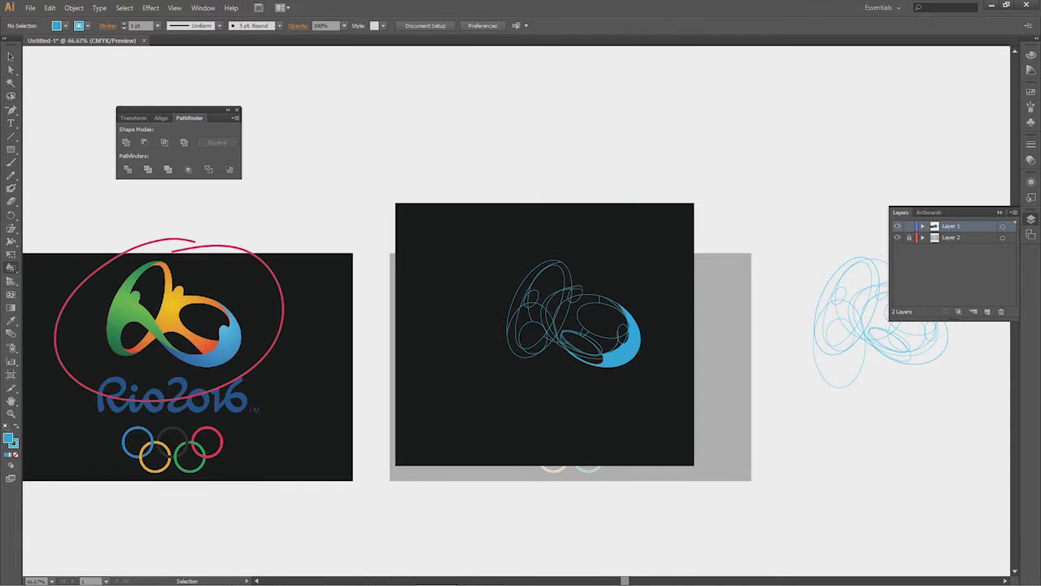
key("k")
left_click(625, 318)
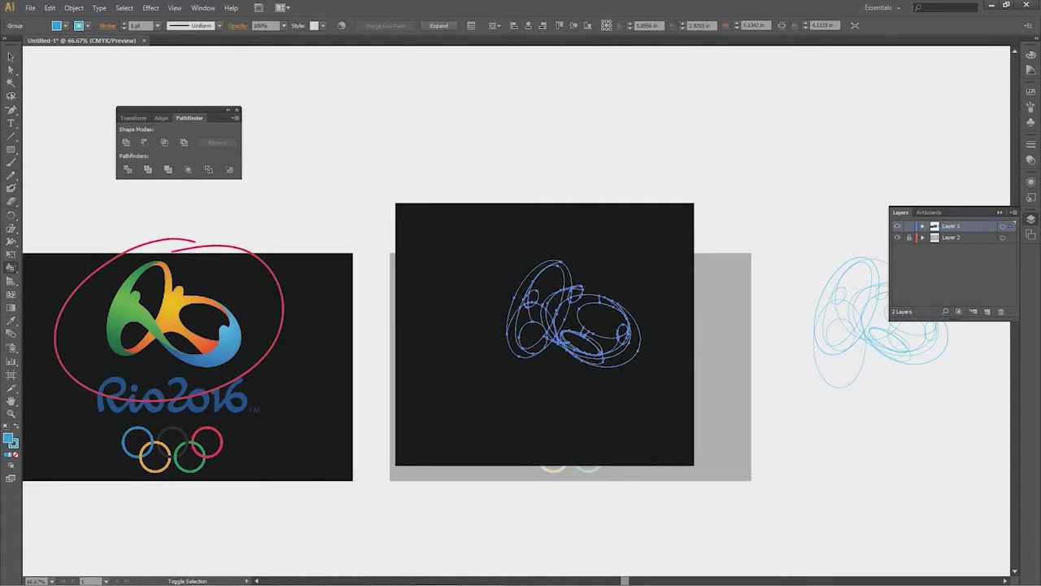
key("v")
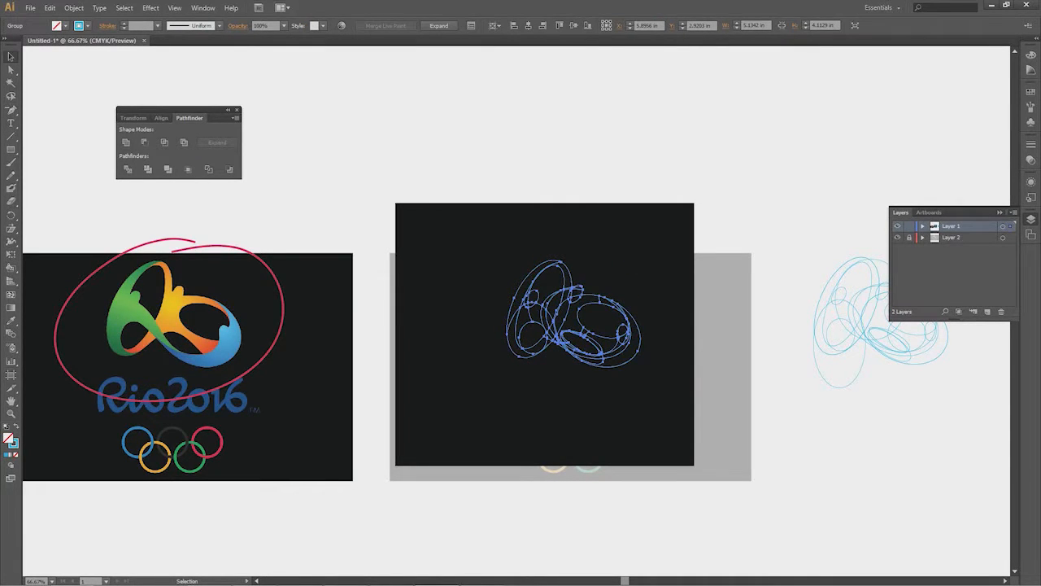
key("ctrl+shift+a")
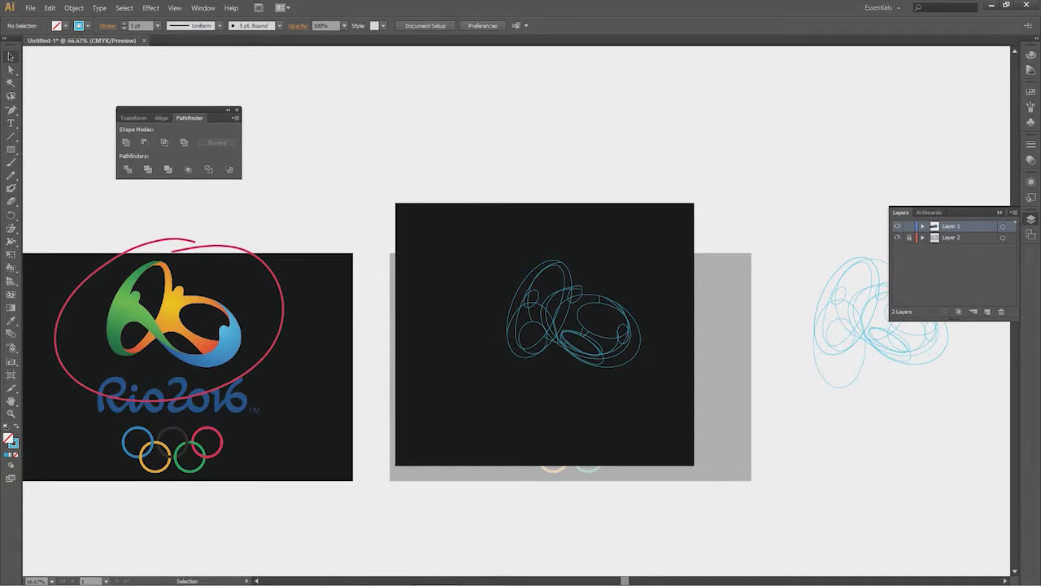
key("ctrl+a")
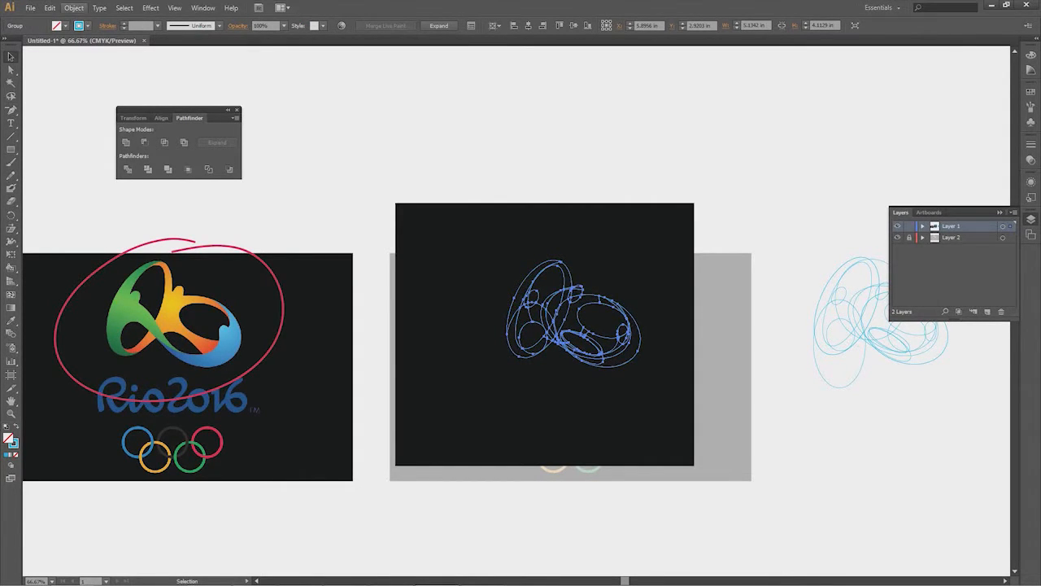
left_click(73, 7)
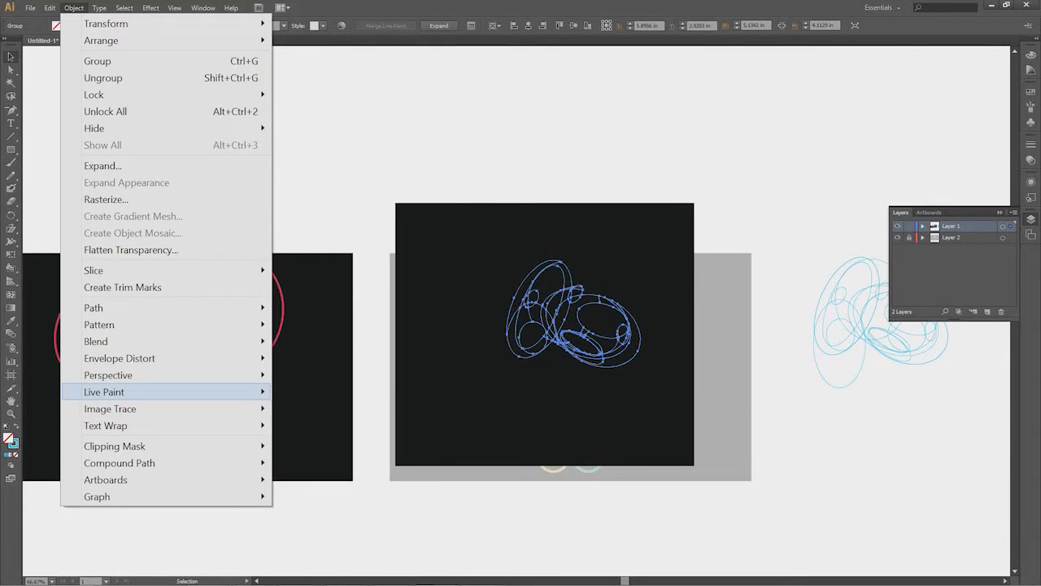
mouse_move(122, 391)
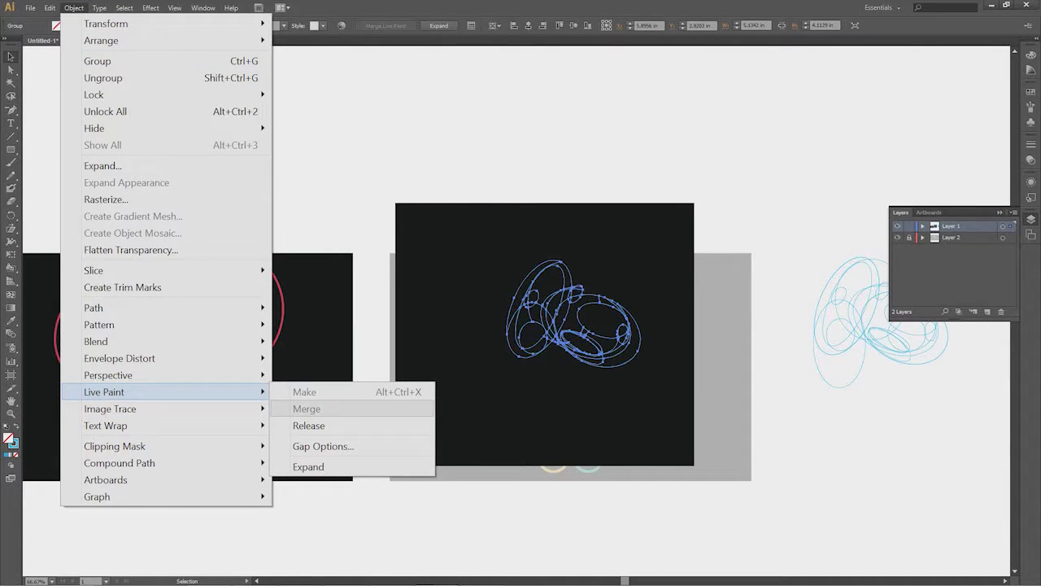
key("Escape")
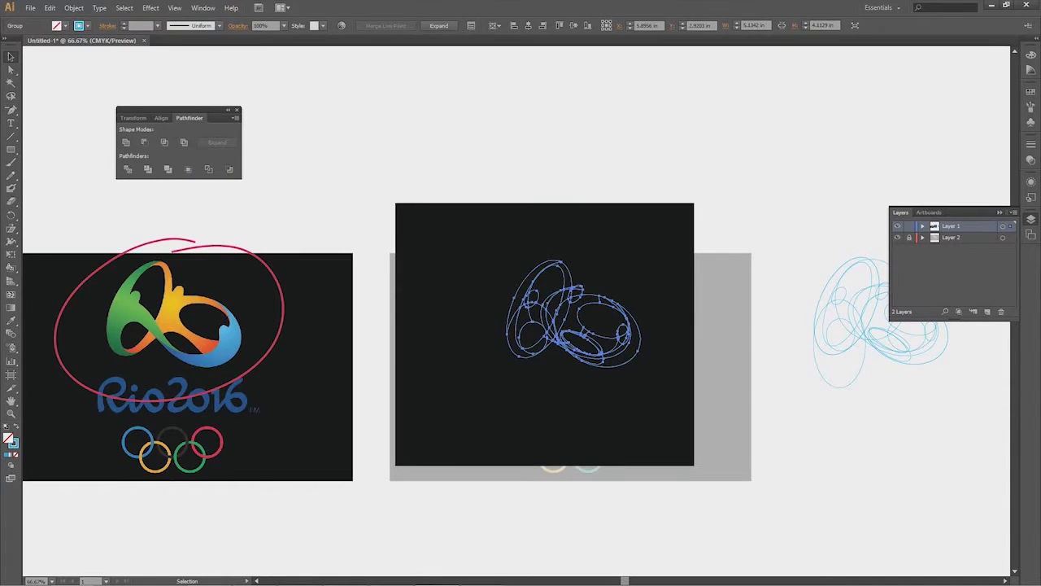
key("ctrl+shift+a")
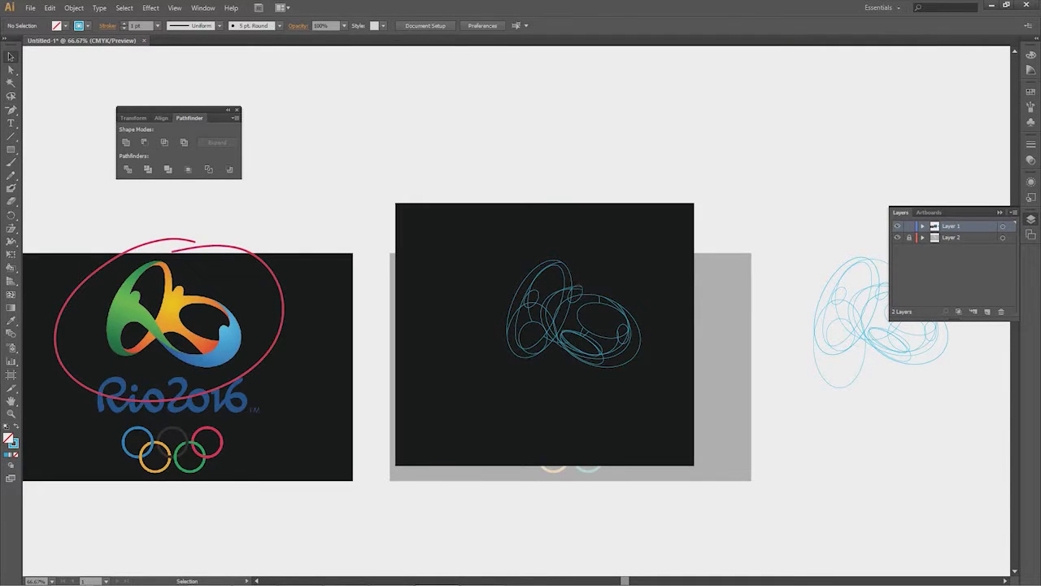
- Draw a light-blue, strokeless square about 0.71 by 0.69 in above the black background and duplicate it into an evenly spaced row of three
key("m")
left_click_drag(459, 147, 479, 164)
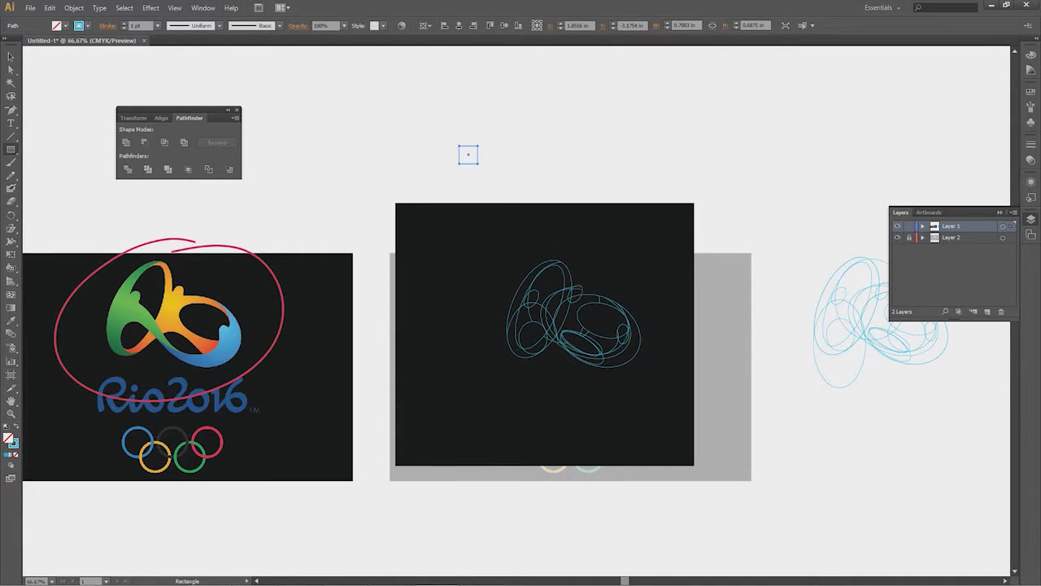
key("v")
left_click_drag(467, 154, 451, 174)
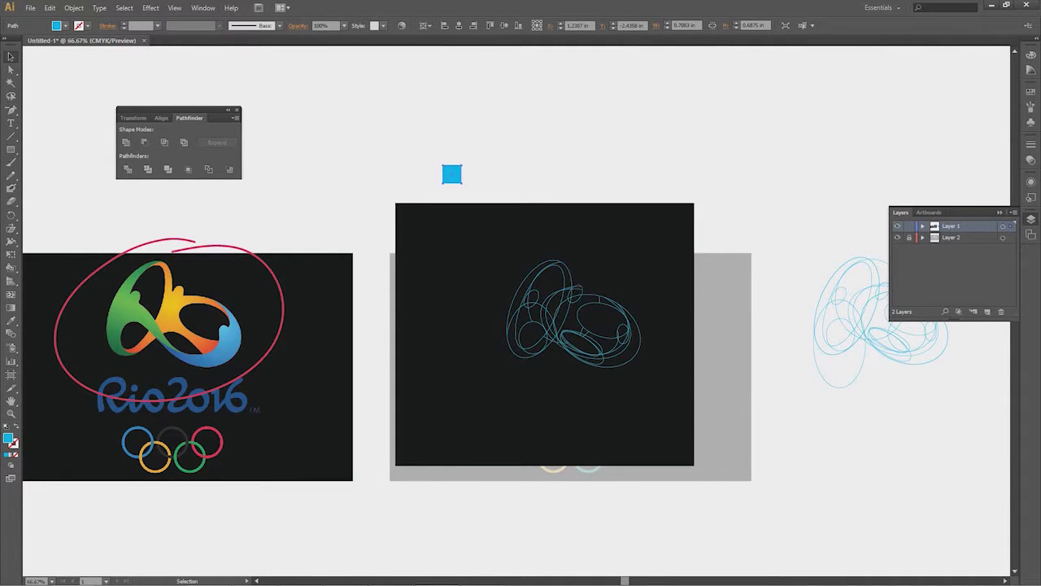
left_click_drag(451, 174, 475, 174)
key("ctrl+d")
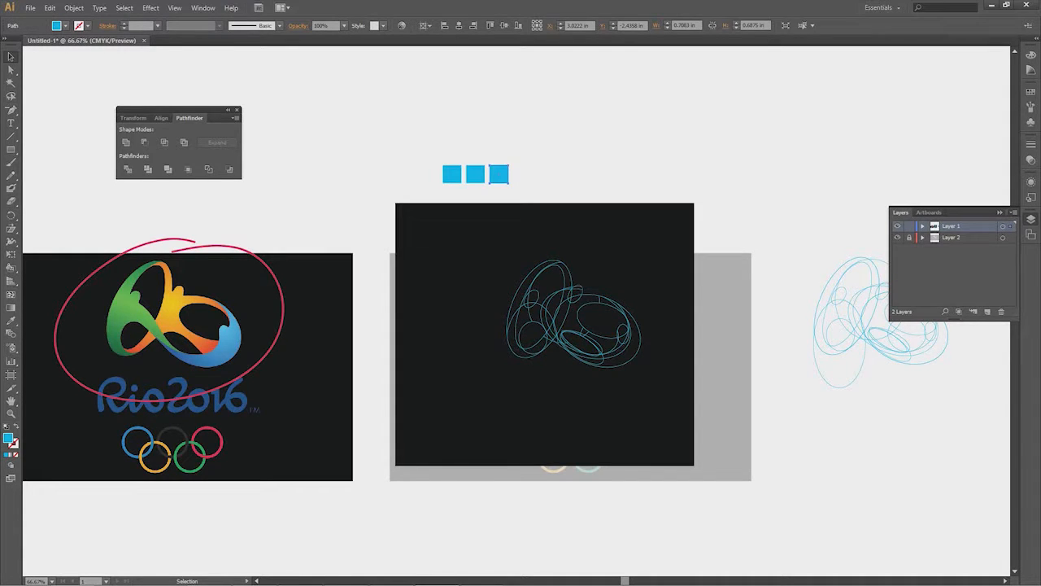
left_click(525, 159)
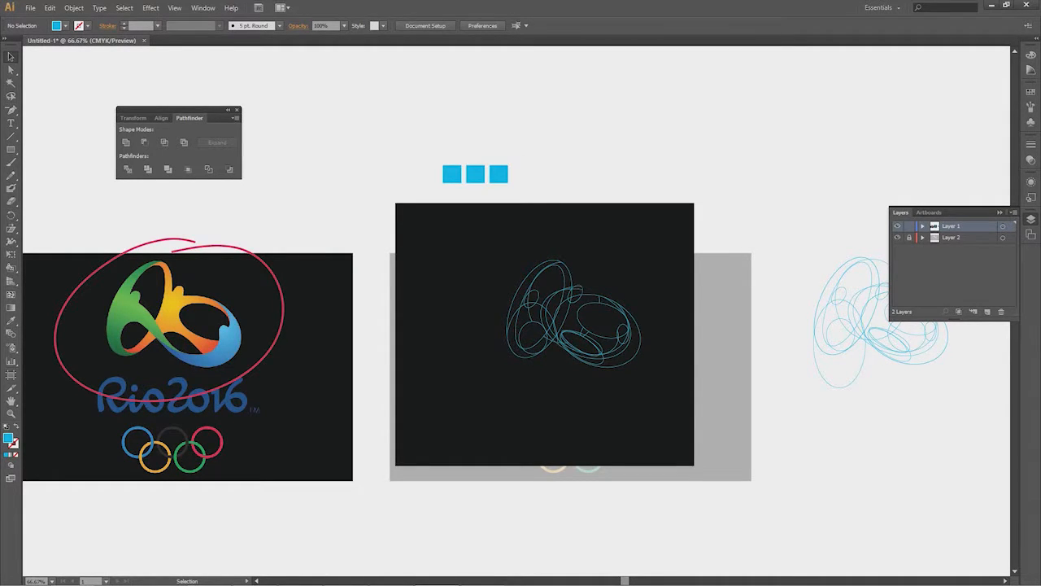
- Recolor the third square of the row with the yellow sampled from the reference logo's middle figure
left_click_drag(526, 277, 547, 286)
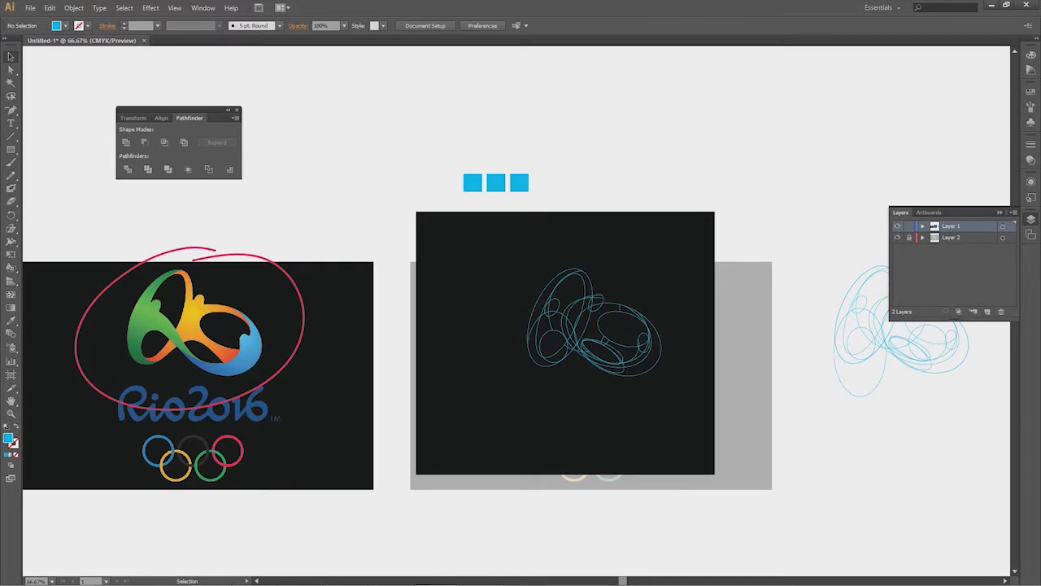
left_click(519, 183)
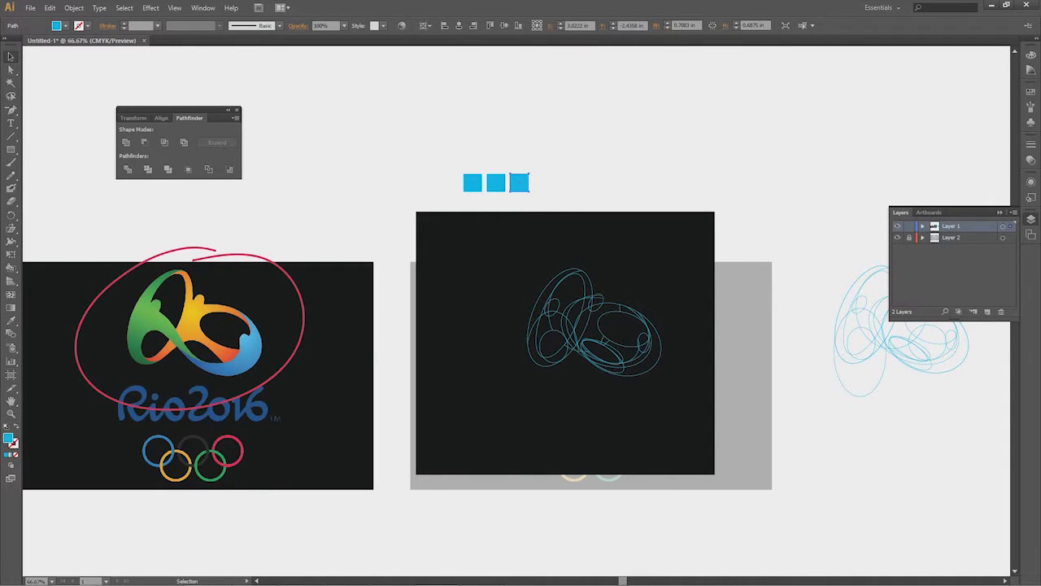
key("i")
left_click_drag(260, 325, 287, 315)
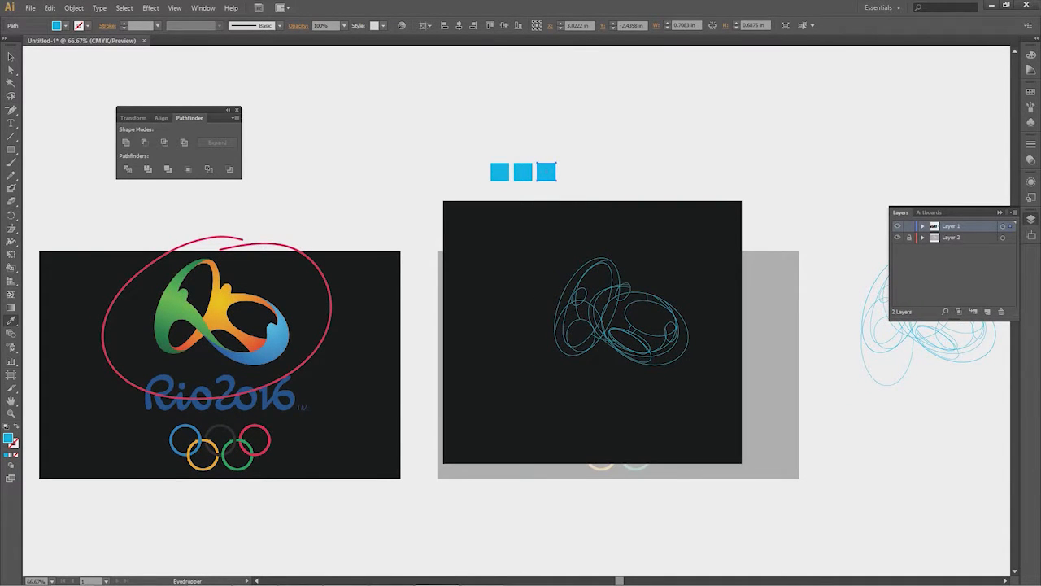
left_click(218, 302)
key("v")
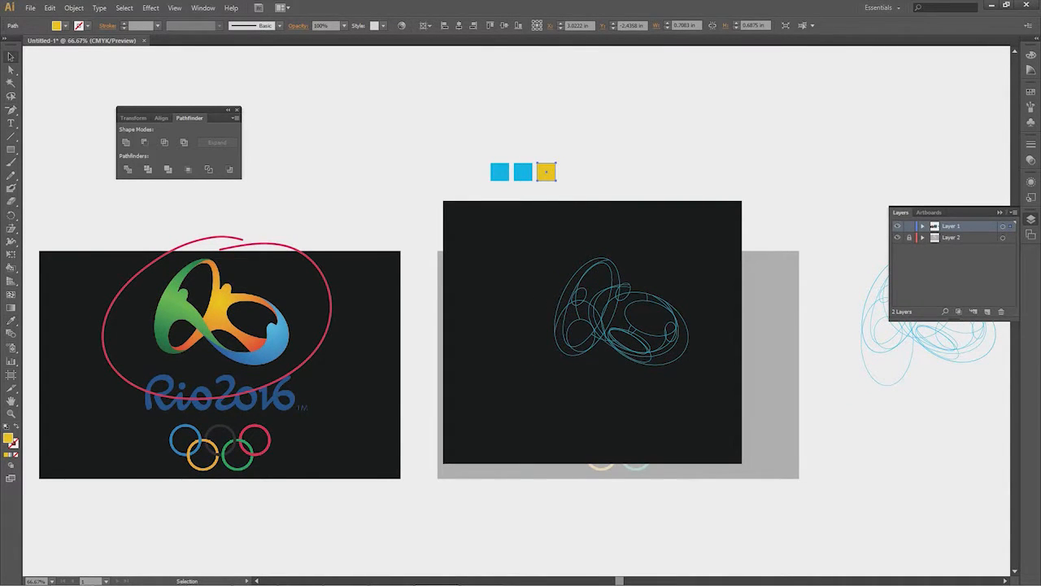
left_click_drag(520, 309, 520, 335)
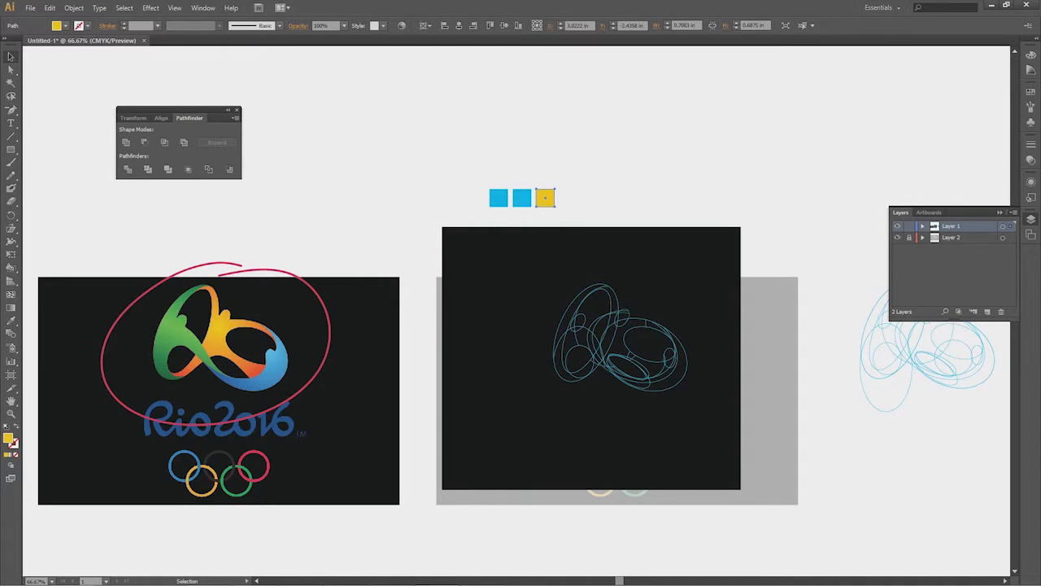
- Recolor the middle square of the row with a light green sampled from the reference logo's left figure
key("ctrl+shift+a")
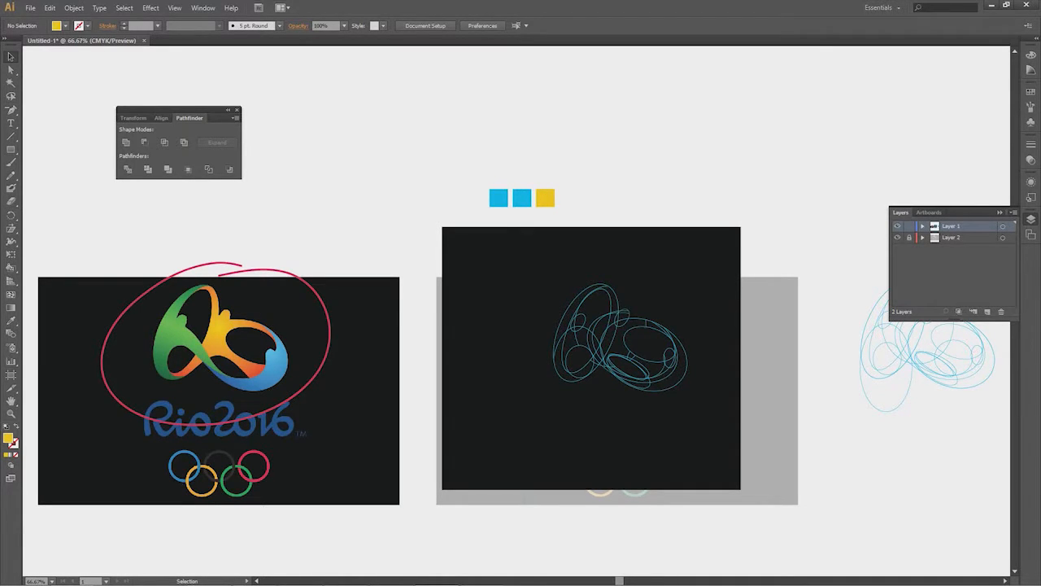
left_click(545, 199)
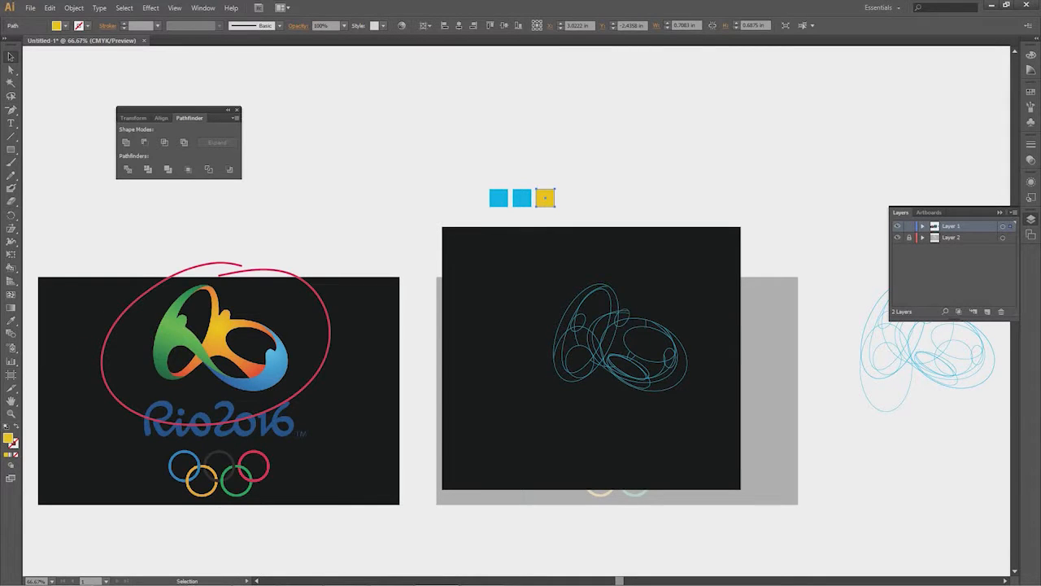
left_click(498, 199)
left_click(523, 199)
key("i")
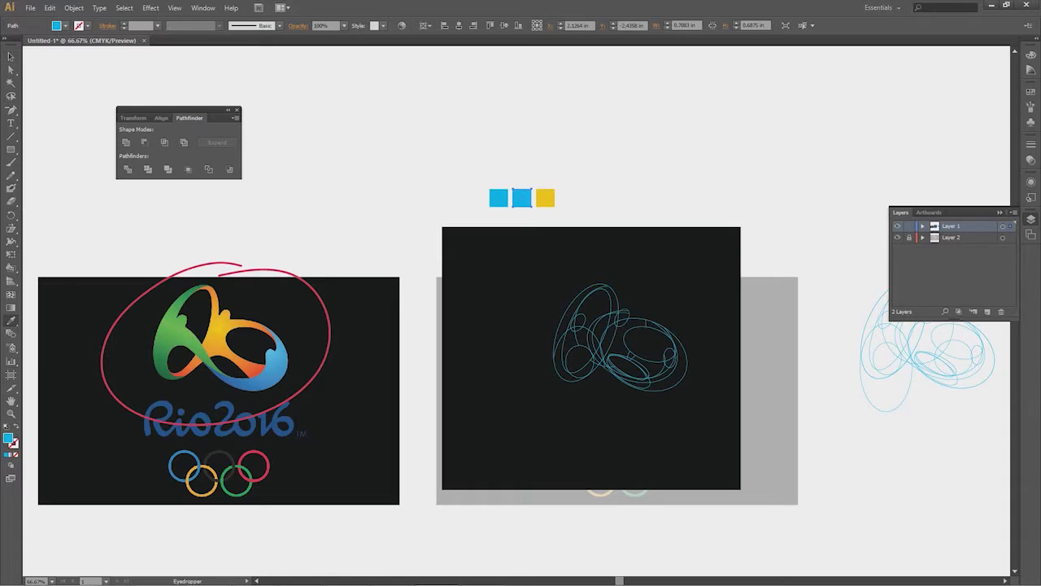
left_click(169, 328)
left_click(174, 330)
key("v")
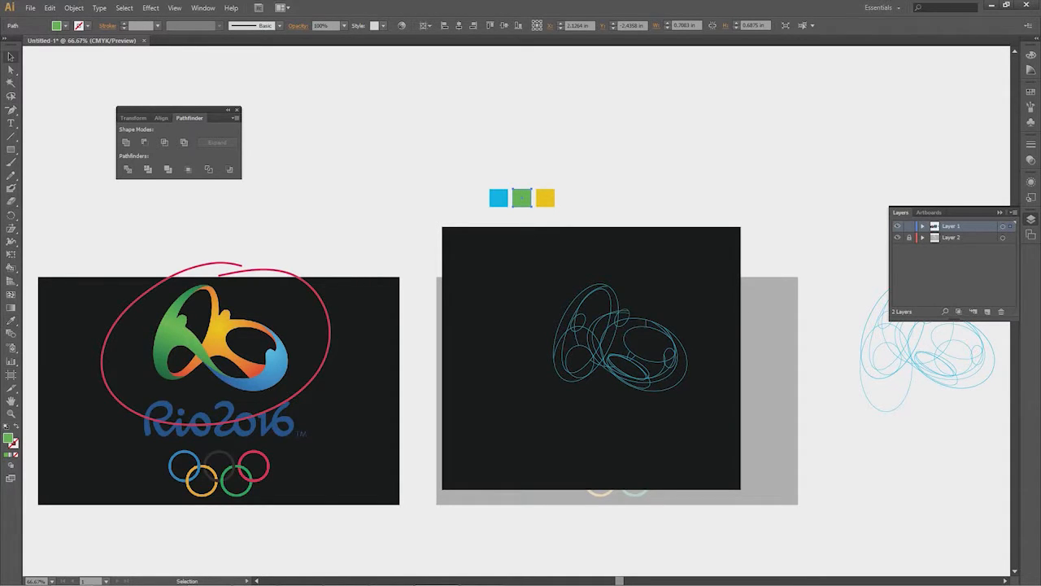
- Resample the middle square's fill from a darker green area of the reference logo's left figure and deselect it
key("ctrl+shift+a")
left_click(523, 197)
key("i")
left_click(165, 338)
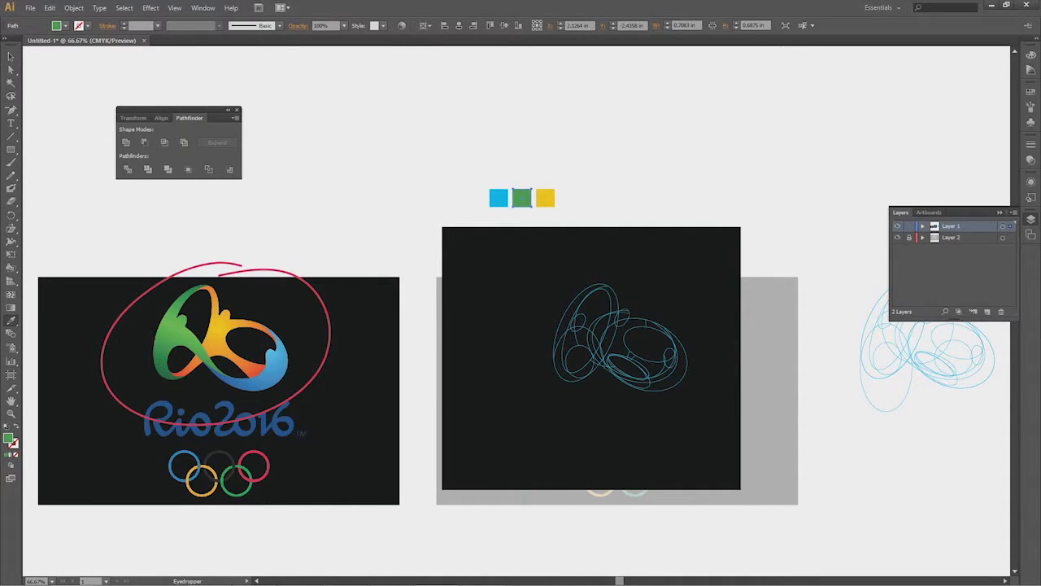
key("v")
key("ctrl+shift+a")
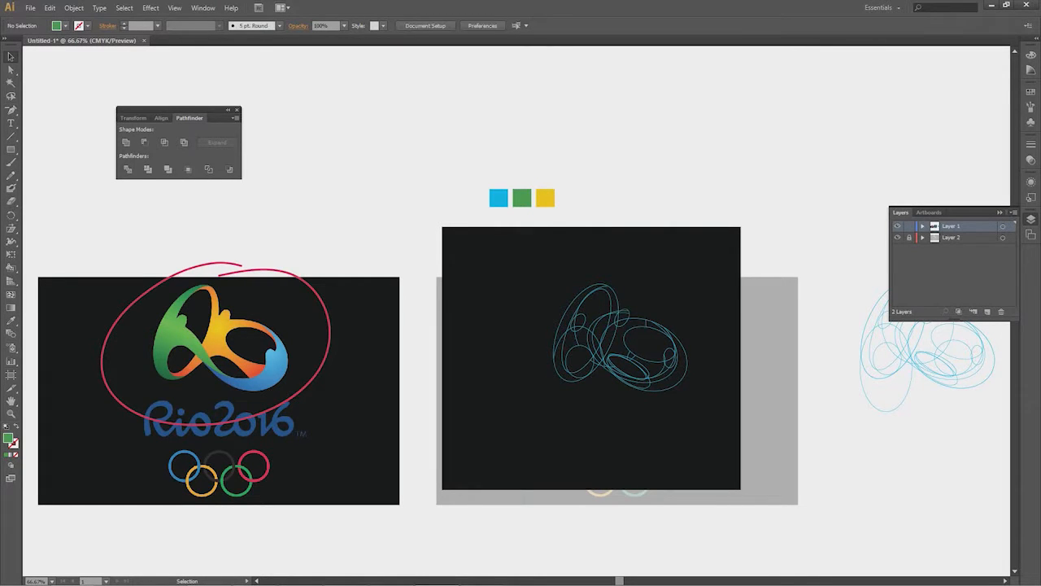
- Select the blue, green and yellow squares together and close the Pathfinder
left_click(545, 198)
key("i")
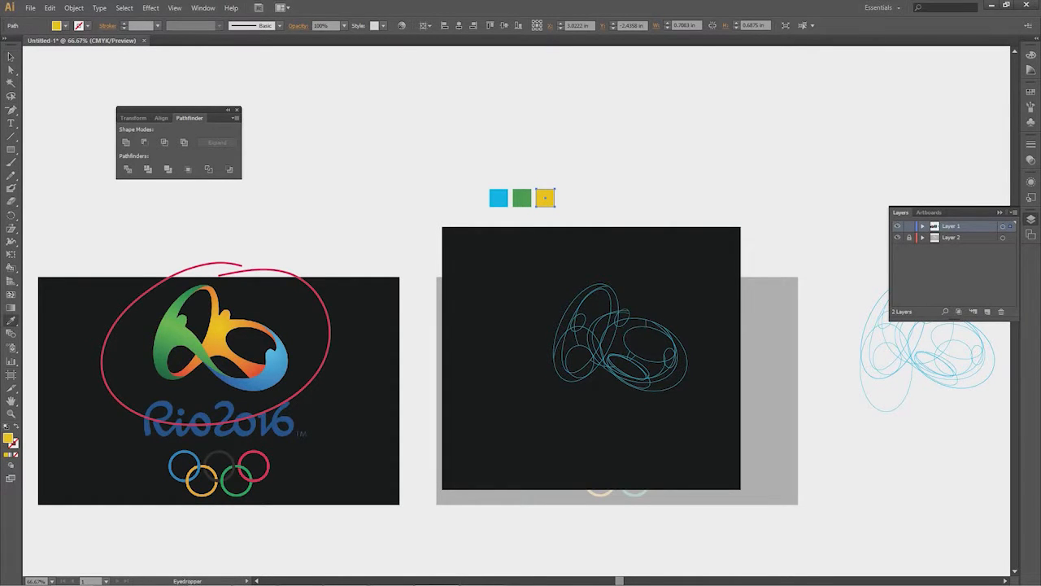
key("v")
key("ctrl+shift+a")
left_click_drag(587, 171, 378, 239)
left_click(237, 109)
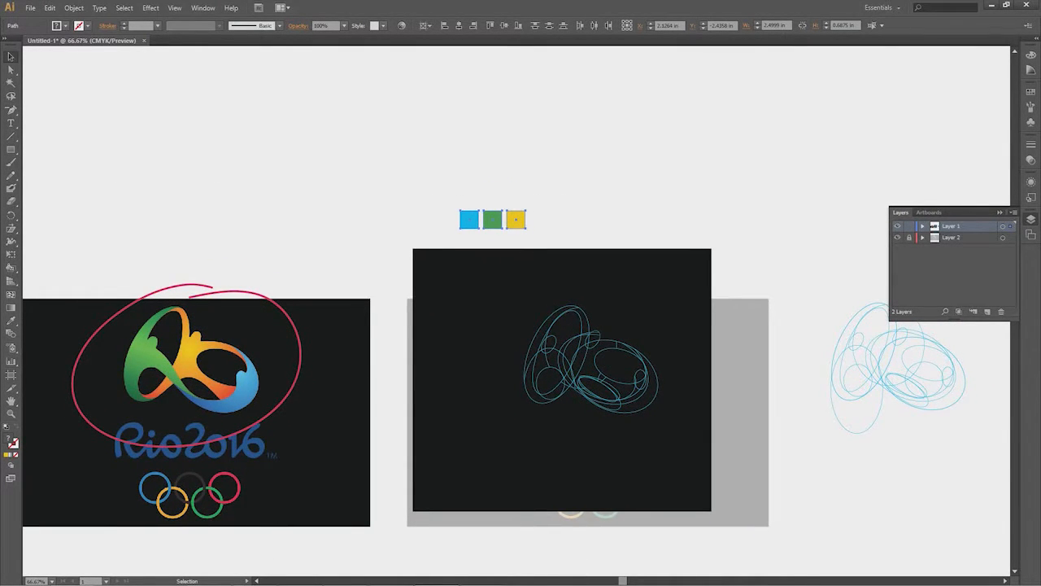
- Try moving the color squares apart above the black background and undo the moves
left_click_drag(378, 238, 357, 210)
left_click(357, 210)
left_click_drag(496, 191, 511, 148)
left_click_drag(448, 191, 470, 153)
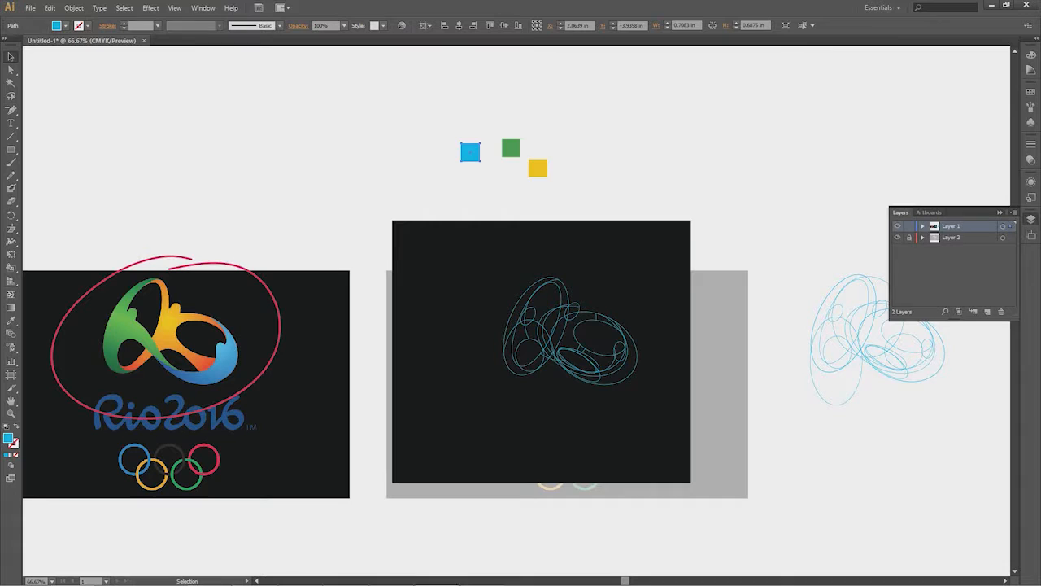
key("ctrl+z")
key("ctrl+z")
key("ctrl+z")
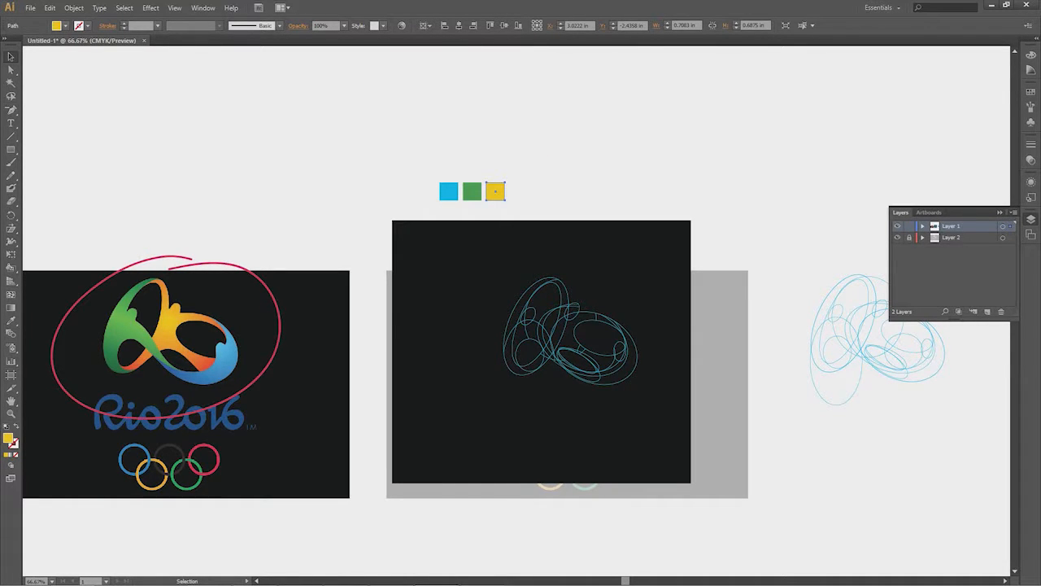
- Try to create a color group named Rio from the three selected color squares
left_click_drag(525, 182, 447, 195)
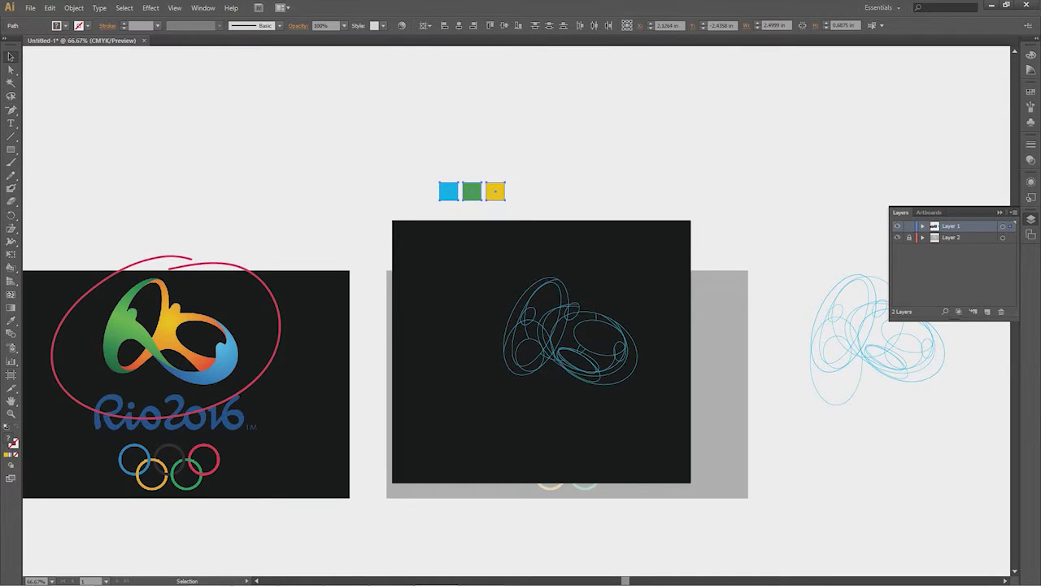
left_click(1031, 92)
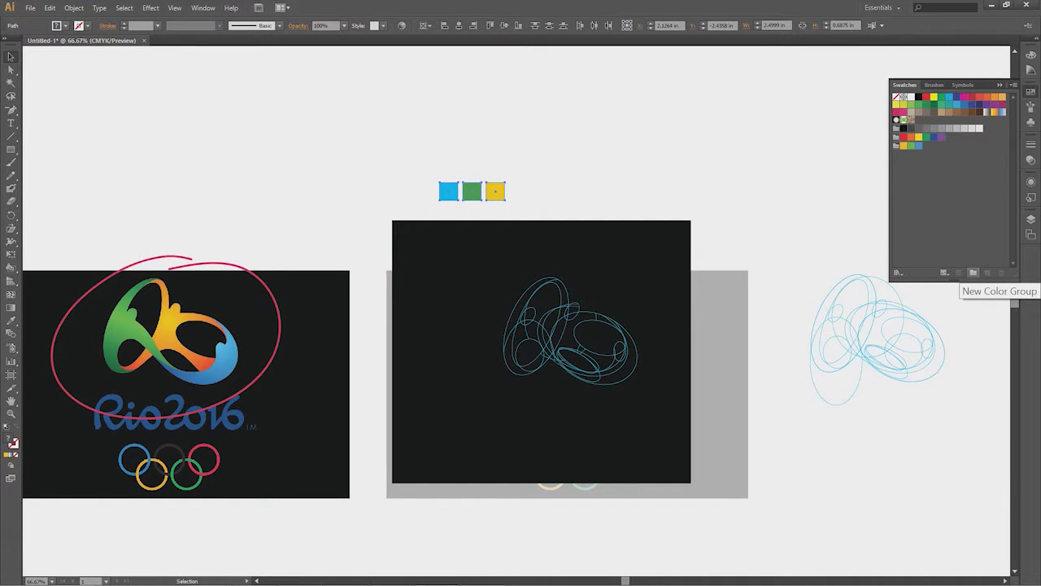
left_click(973, 272)
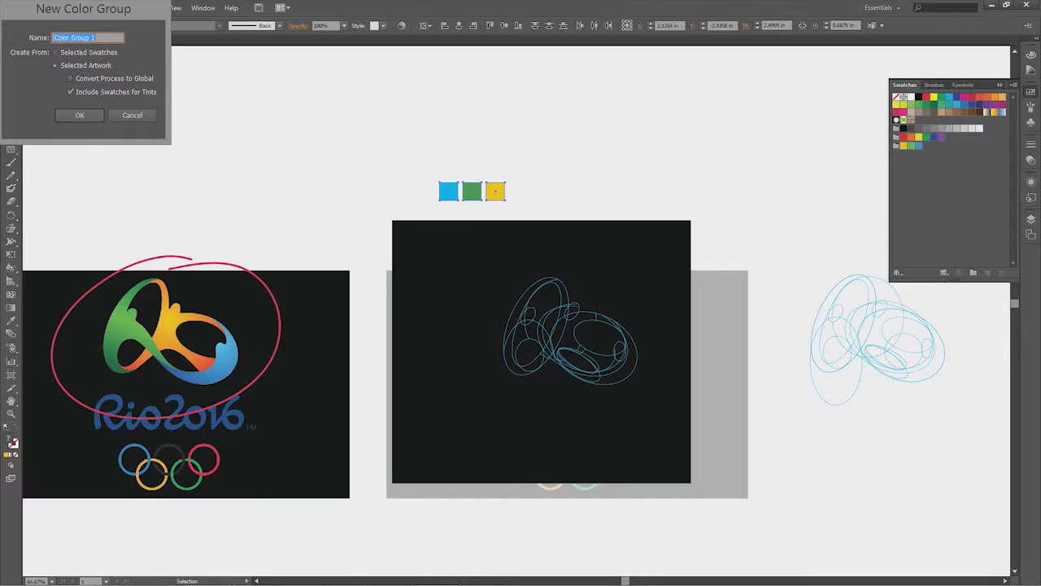
left_click_drag(83, 9, 325, 133)
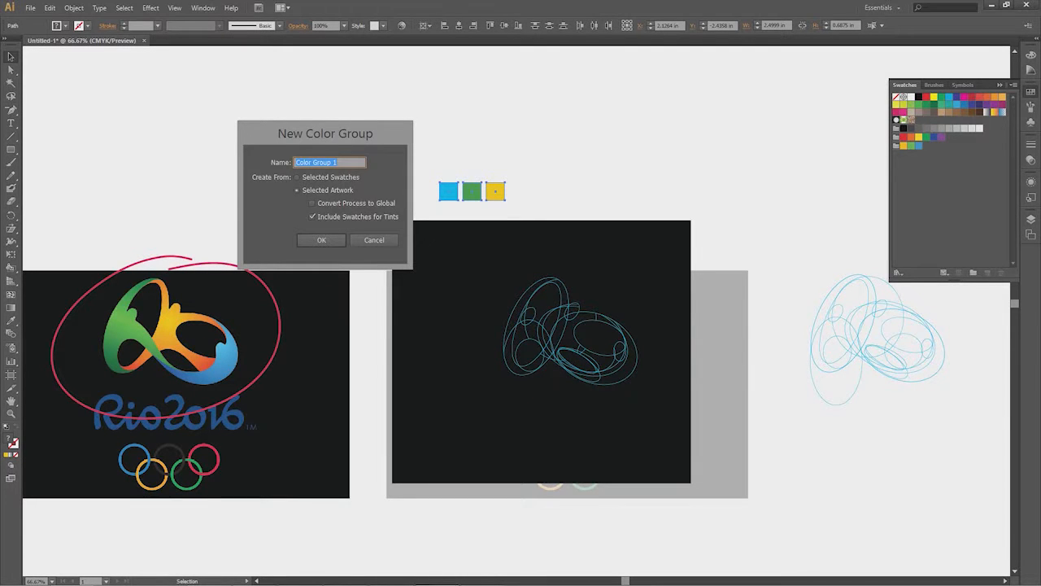
left_click_drag(324, 133, 348, 125)
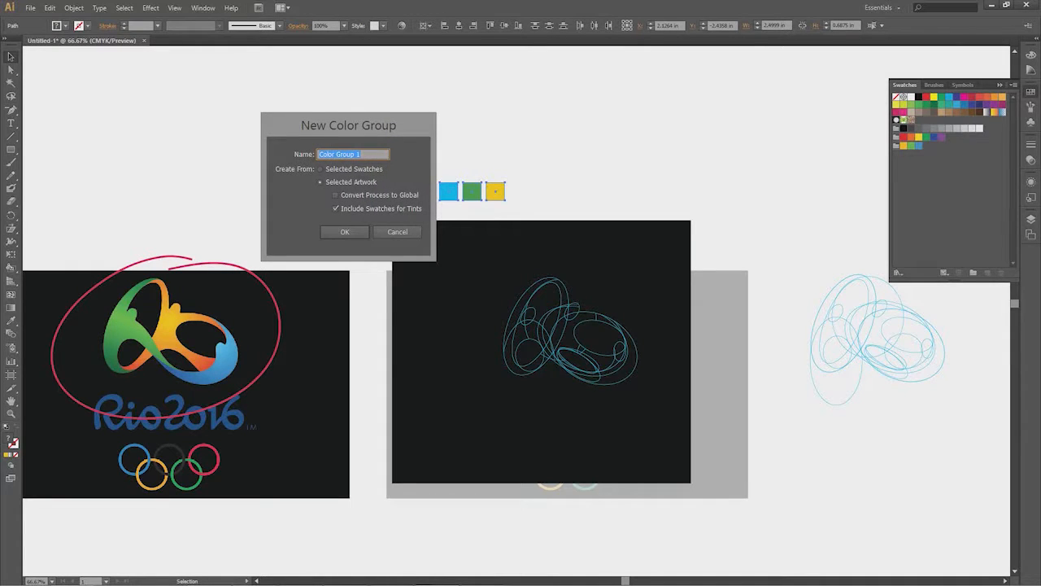
type("Rio")
left_click(397, 232)
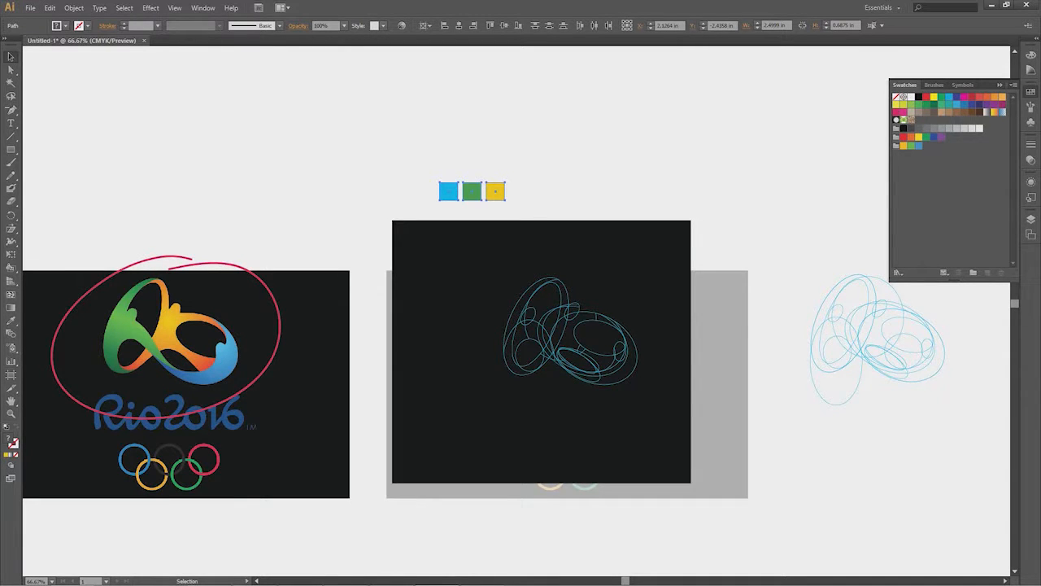
- Deselect the squares and load the Live Paint Bucket with the blue swatch of the yellow, green and blue color group
left_click_drag(569, 341, 554, 318)
key("ctrl+shift+a")
key("k")
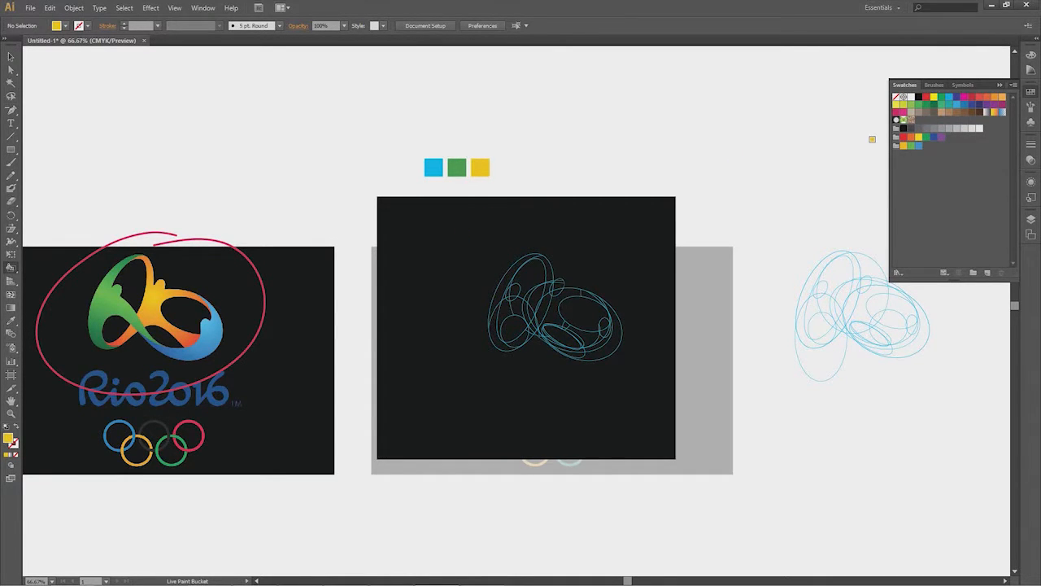
left_click(904, 146)
key("Right")
key("Right")
key("Right")
key("Right")
key("Right")
key("Left")
key("Left")
key("Right")
key("Right")
- Fill all Live Paint regions of the logo's lower-right figure with blue
mouse_move(574, 354)
left_mouse_down()
mouse_move(647, 324)
mouse_move(602, 324)
left_mouse_up()
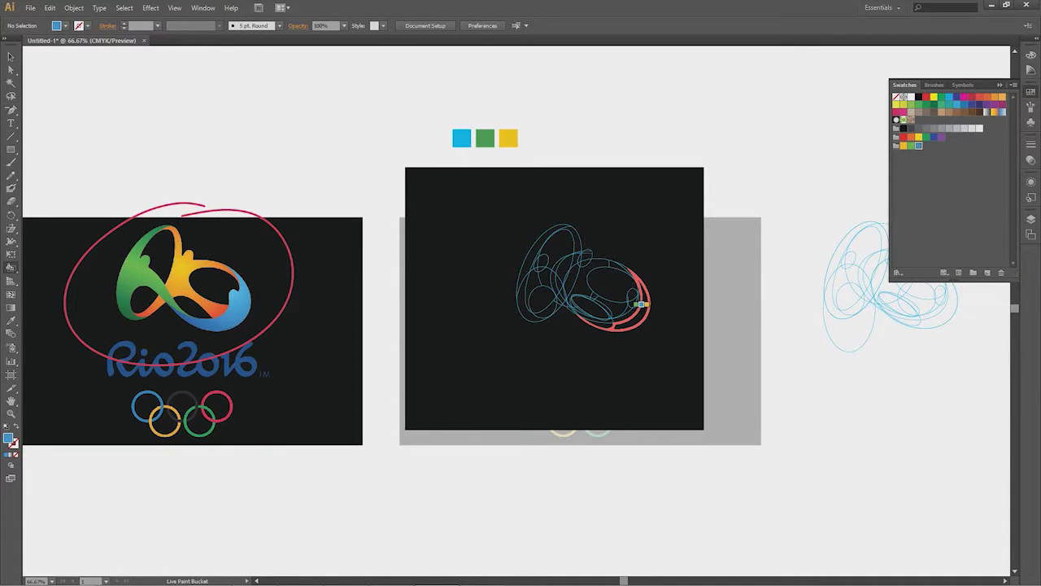
left_click(641, 303)
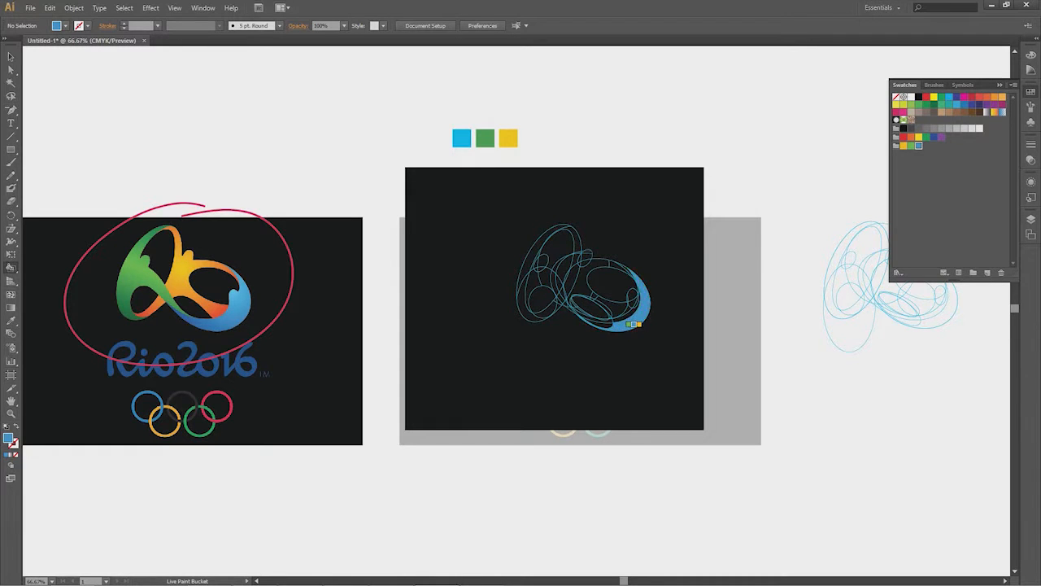
key("ctrl+z")
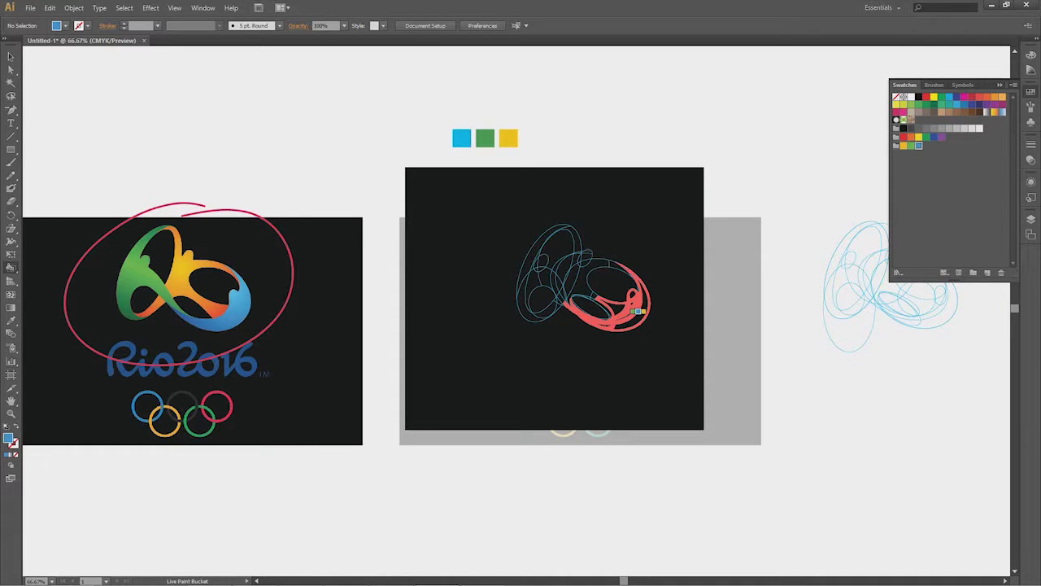
left_click(639, 310)
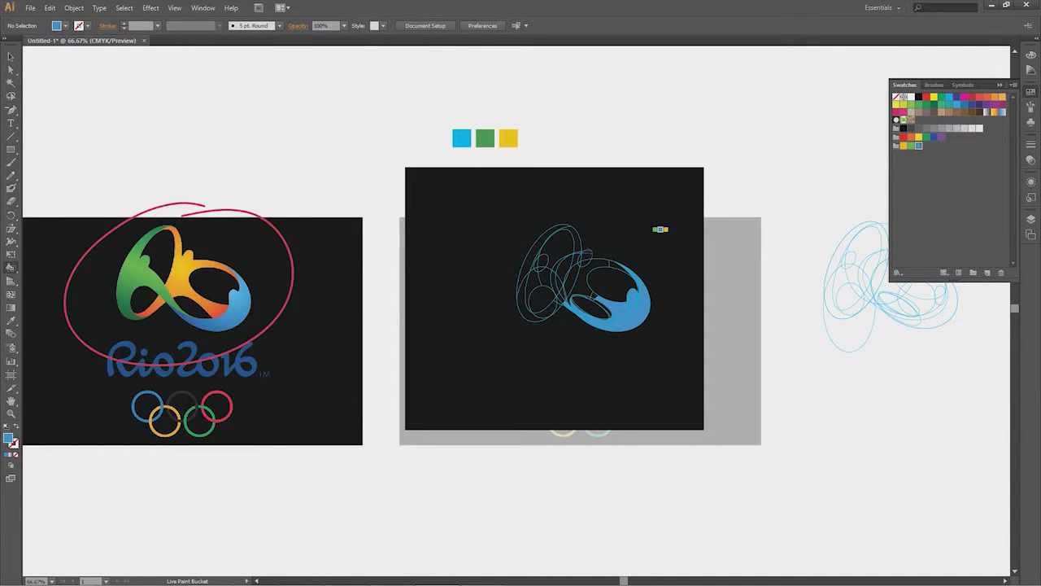
- Fill the Live Paint regions of the logo's middle figure with the color group's yellow-orange swatch
key("Left")
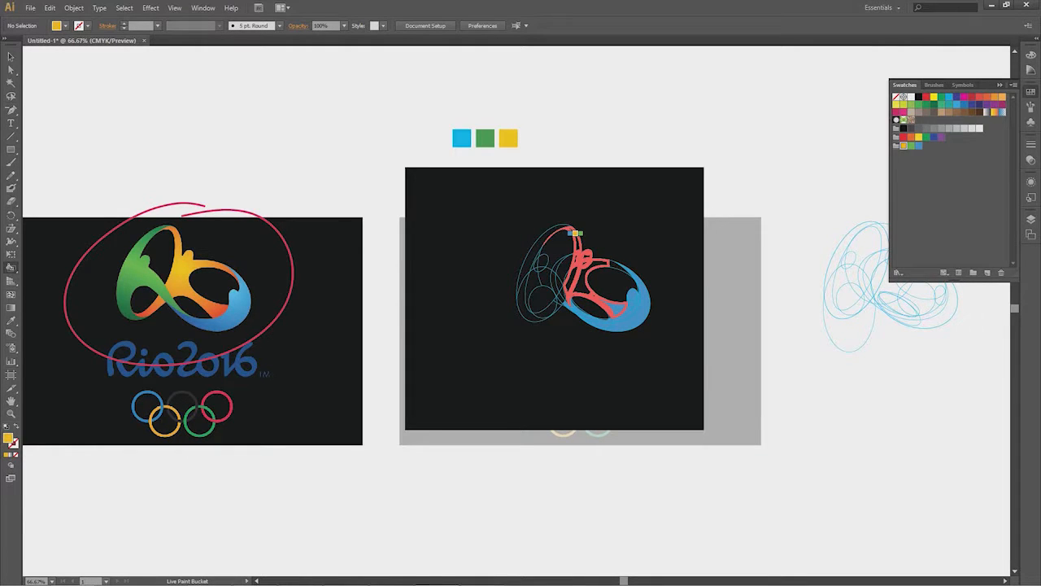
left_click(575, 233)
left_click(616, 262)
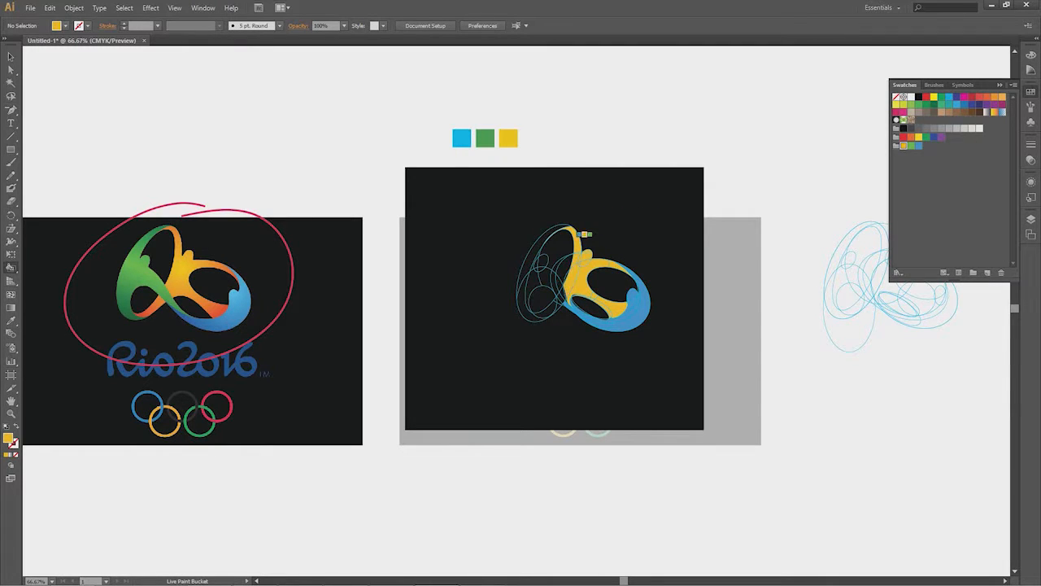
left_click(565, 273)
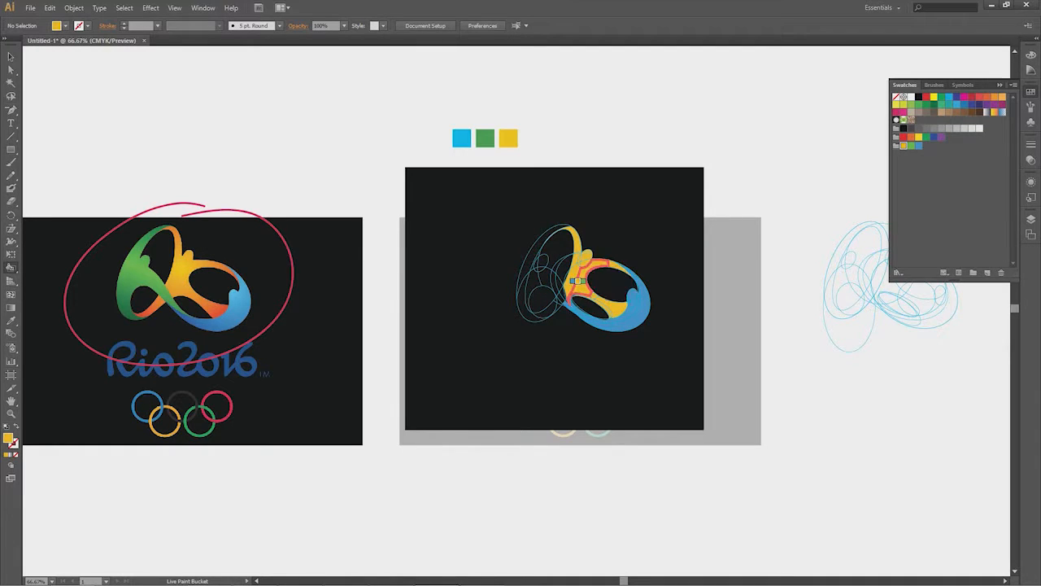
left_click(571, 285)
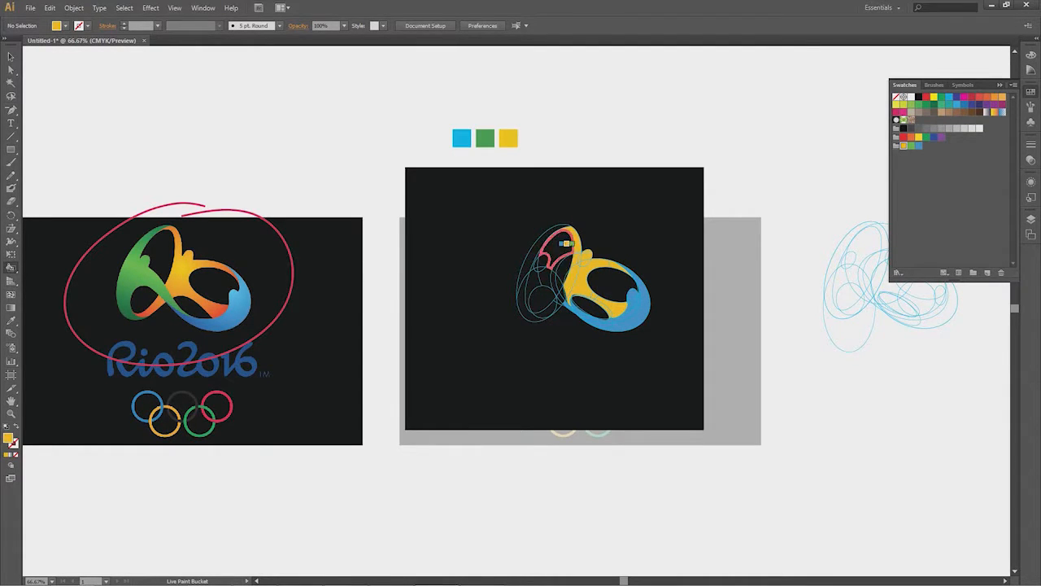
- Fill the left figure's Live Paint regions with the color group's green and keep its lower oval hole unfilled
key("Left")
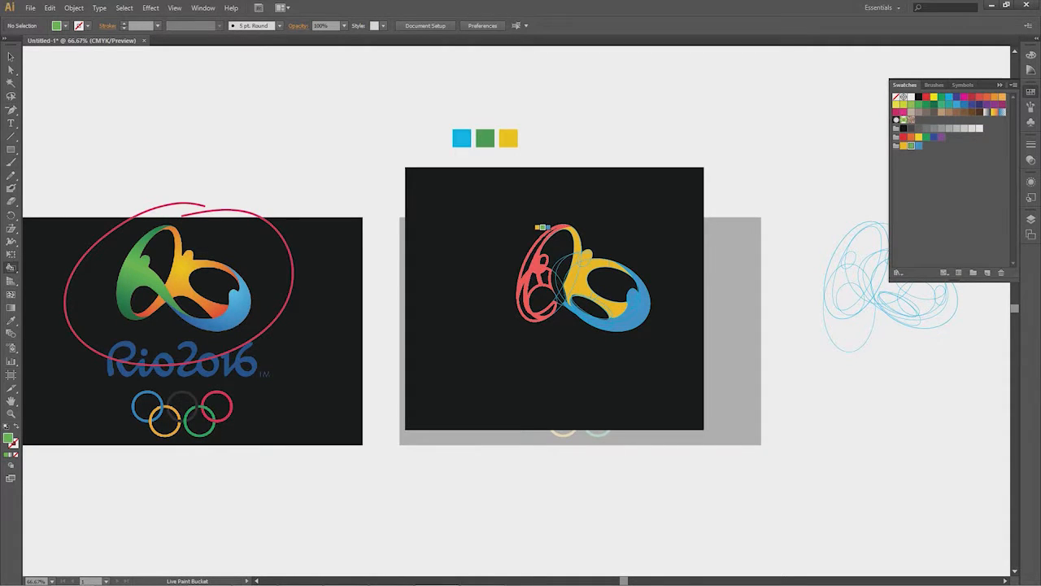
left_click(540, 230)
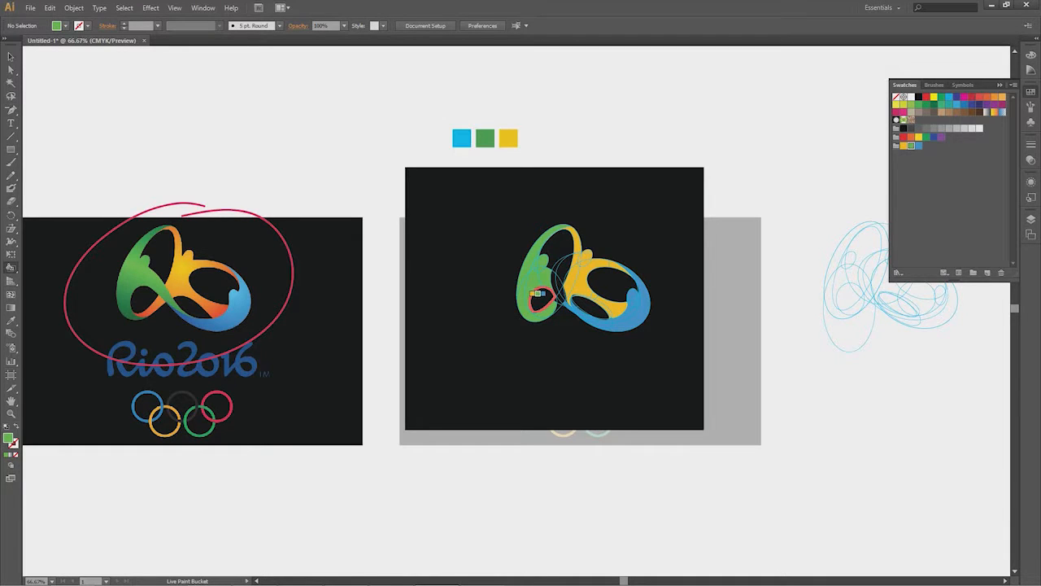
left_click(538, 293)
key("ctrl+z")
- Delete the stray ellipse segments left in the empty gap between the left and middle figures
key("a")
left_click(558, 268)
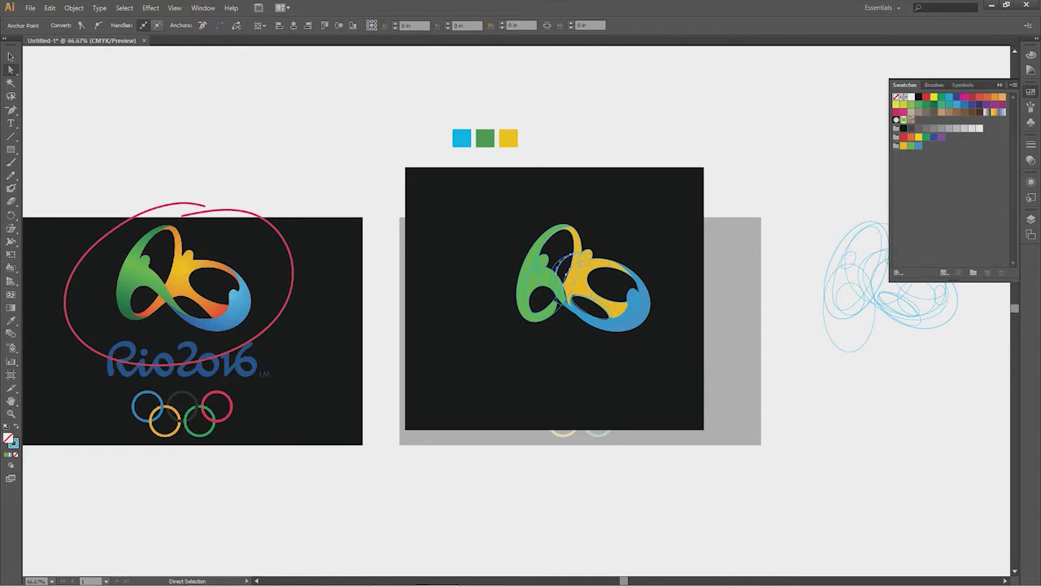
key("Delete")
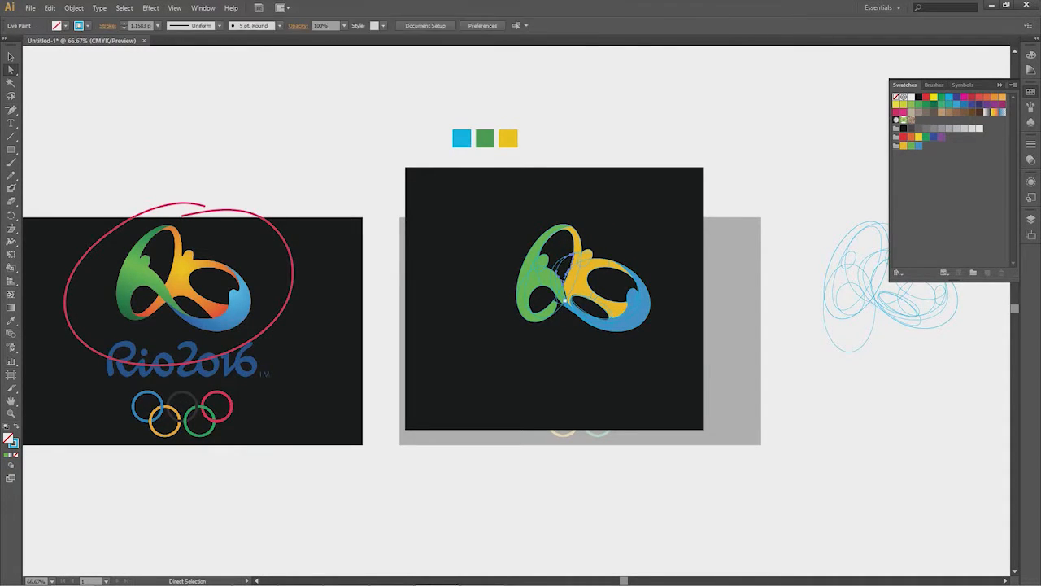
left_click(558, 268)
key("Delete")
left_click(561, 259)
key("Delete")
left_click(570, 255)
key("Delete")
left_click(563, 276)
key("Delete")
- Fill the small Live Paint regions where the left figure's arm meets the blue figure with green
key("k")
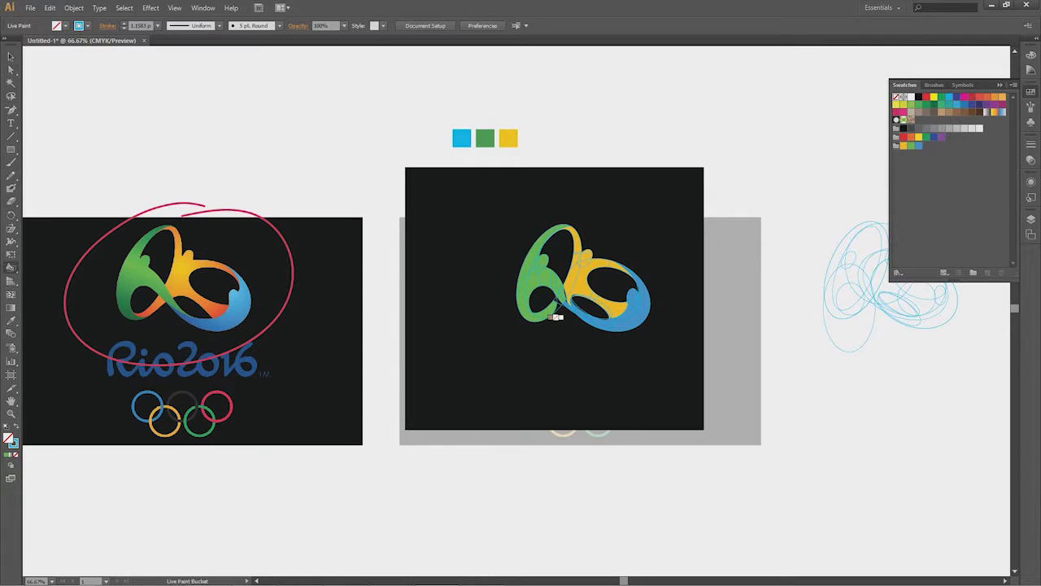
left_click(911, 146)
key("ctrl+space")
mouse_move(471, 204)
left_mouse_down()
mouse_move(636, 387)
mouse_move(524, 371)
left_mouse_up()
key("space")
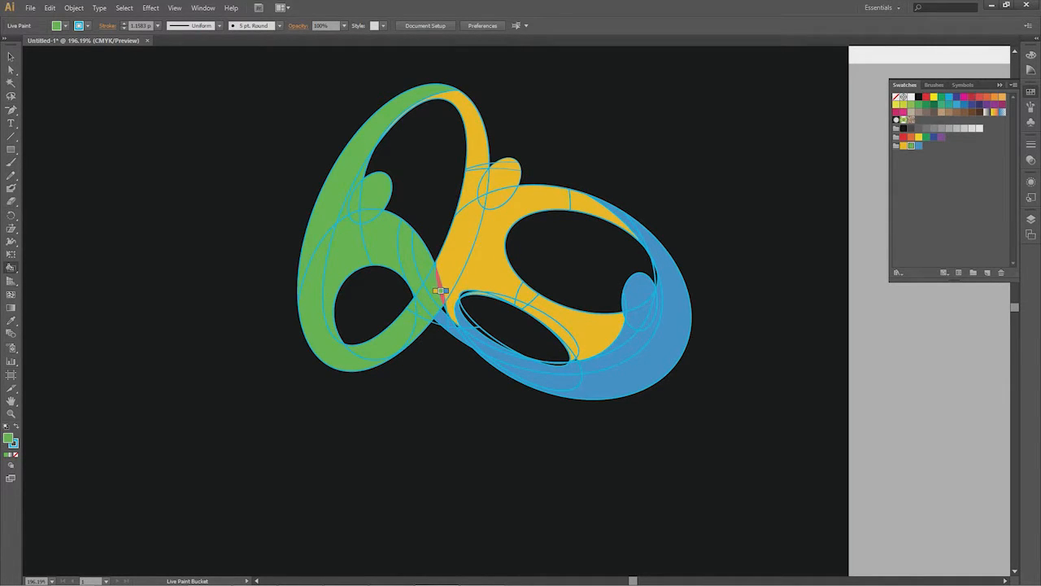
left_click_drag(494, 321, 580, 292)
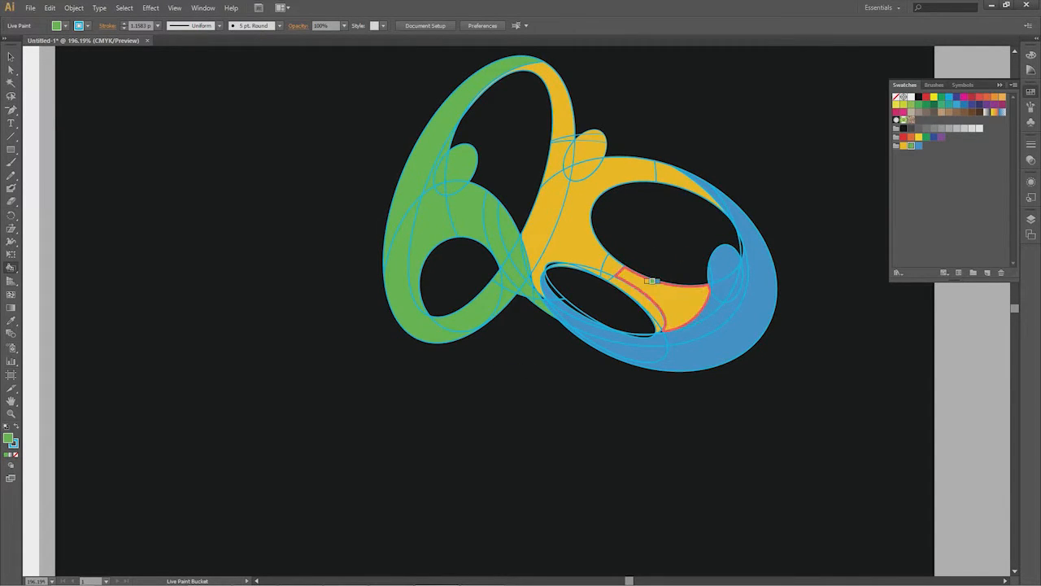
- Examine the filled Live Paint logo beside the reference logo and the leftover ellipse outlines
key("ctrl+minus")
key("ctrl+minus")
key("ctrl+minus")
key("ctrl+minus")
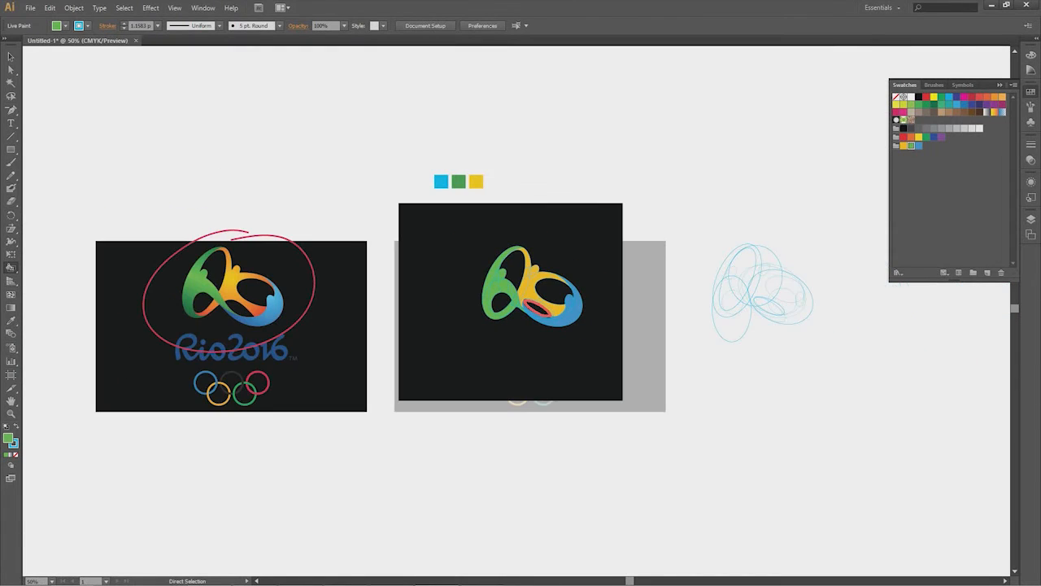
left_click_drag(551, 239, 607, 257)
key("v")
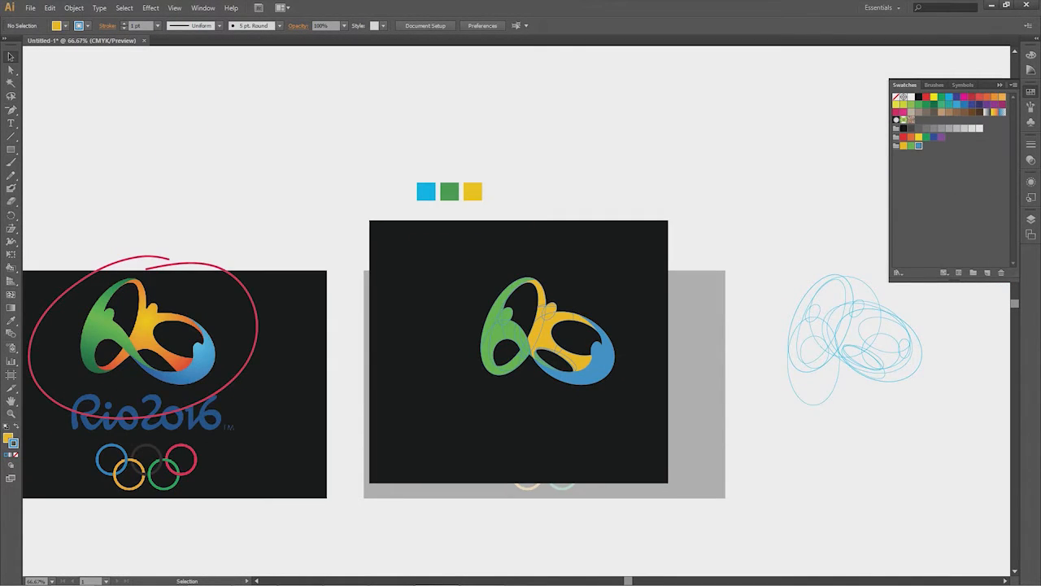
left_click_drag(550, 342, 508, 334)
key("z")
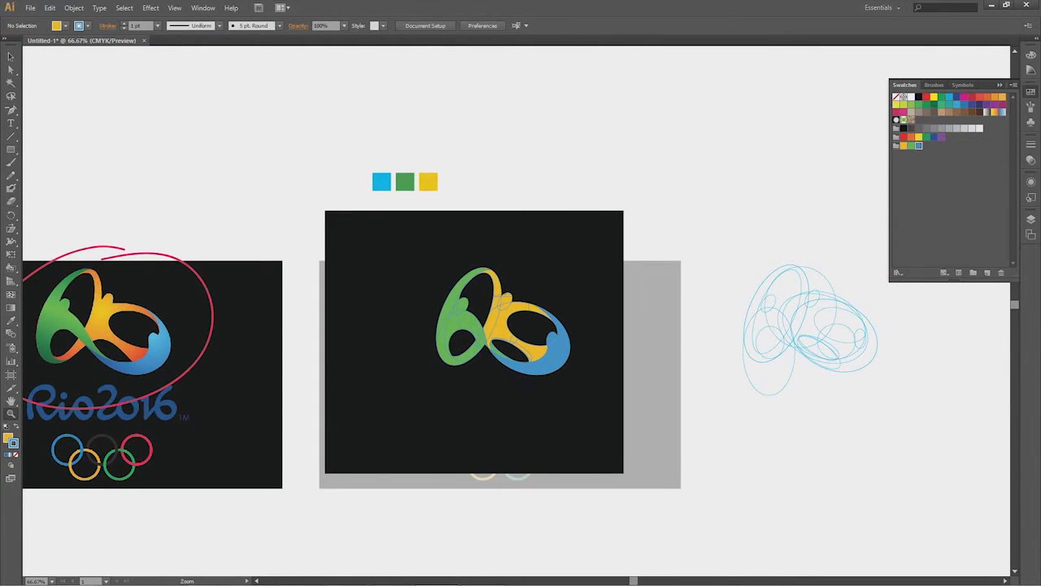
- Examine the Live Paint logo up close, checking the blue outlines that still cross its filled regions
key("v")
key("z")
left_click_drag(375, 225, 621, 444)
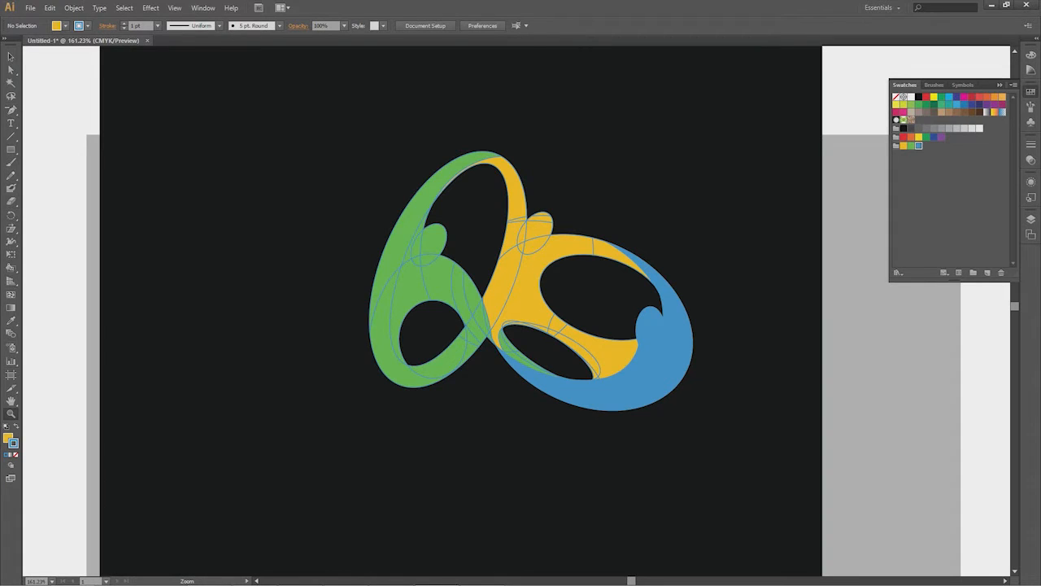
left_click_drag(569, 325, 552, 361)
left_click_drag(281, 138, 723, 502)
left_click_drag(521, 326, 557, 312)
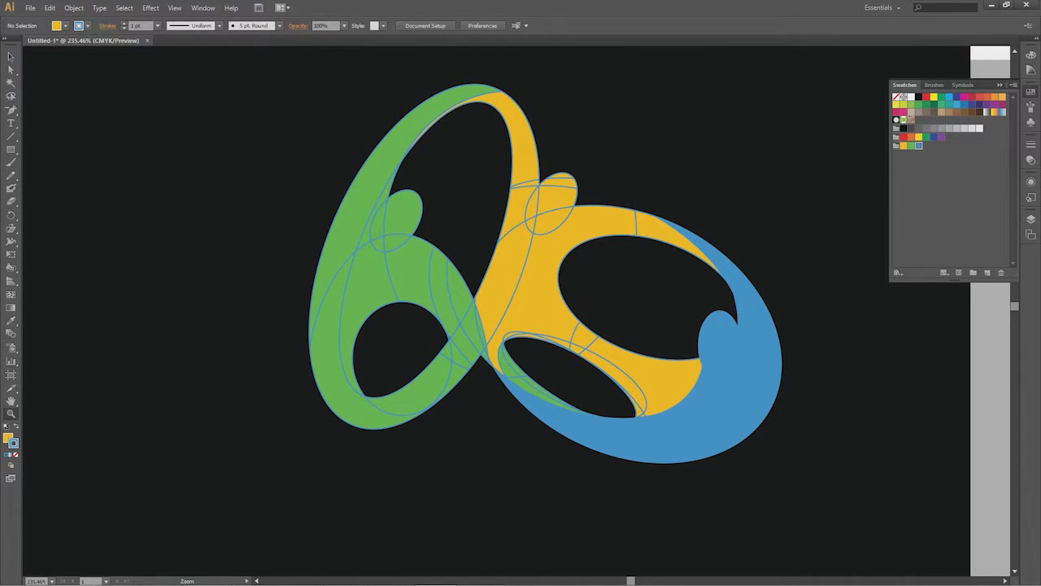
key("ctrl+1")
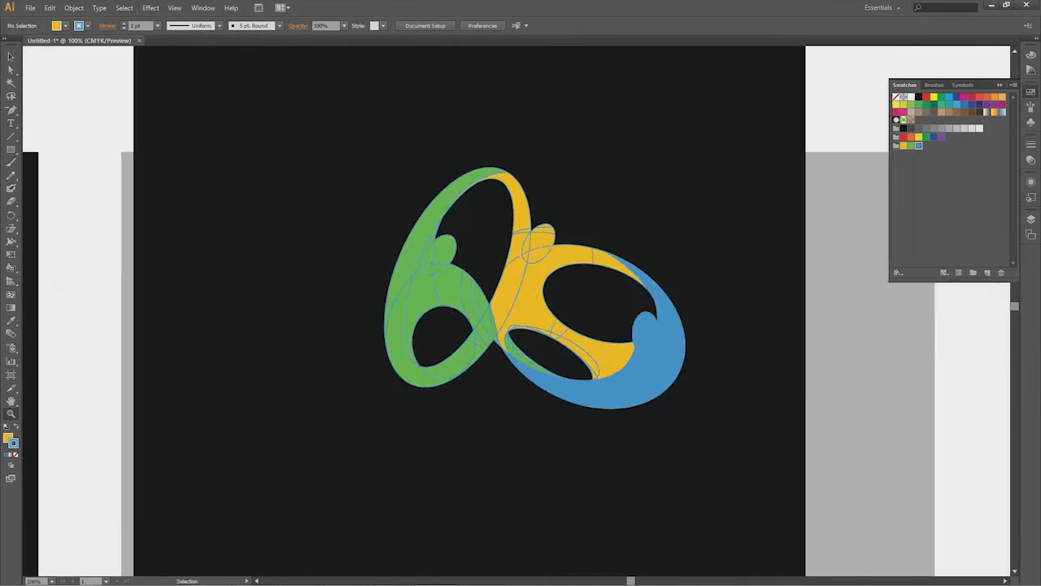
left_click_drag(521, 326, 446, 349)
key("v")
left_click(445, 326)
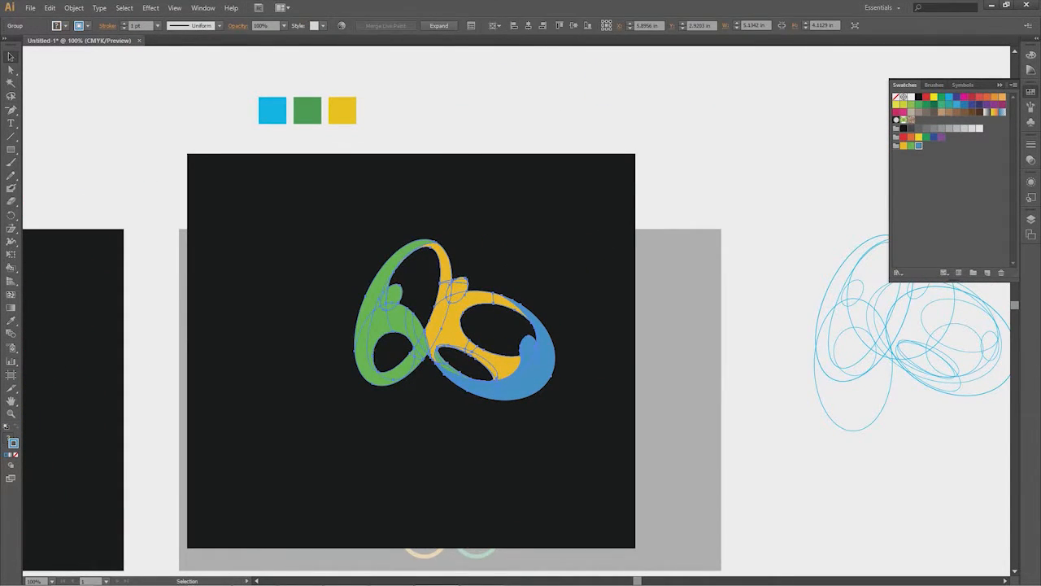
left_click_drag(407, 326, 452, 334)
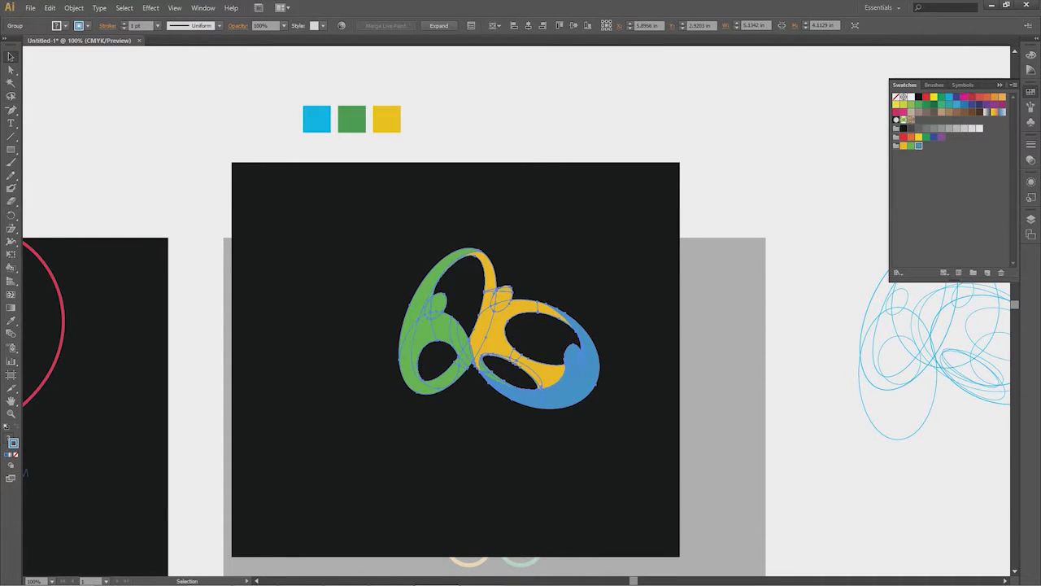
key("ctrl+shift+a")
key("a")
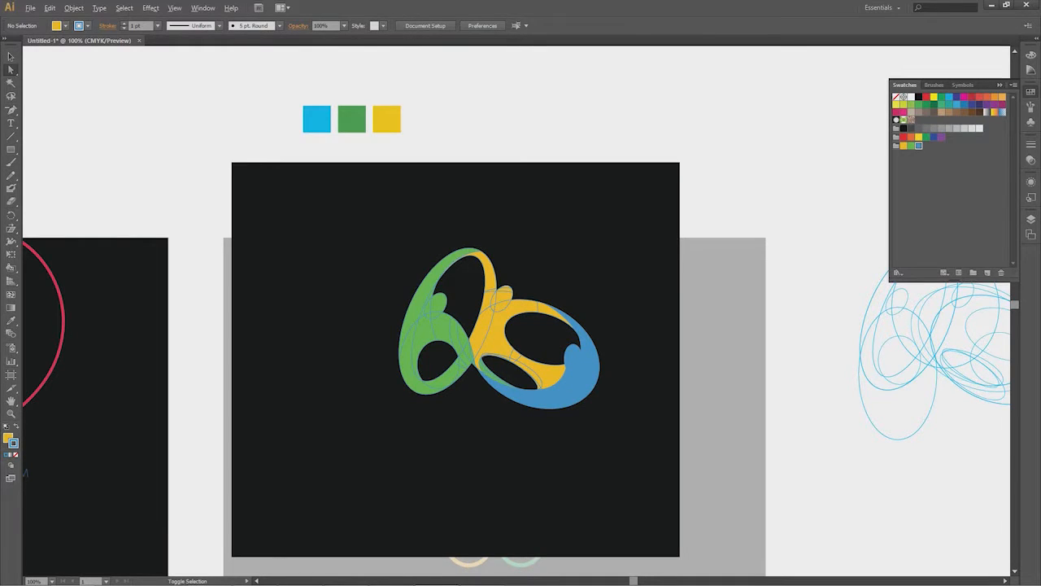
left_click(486, 270)
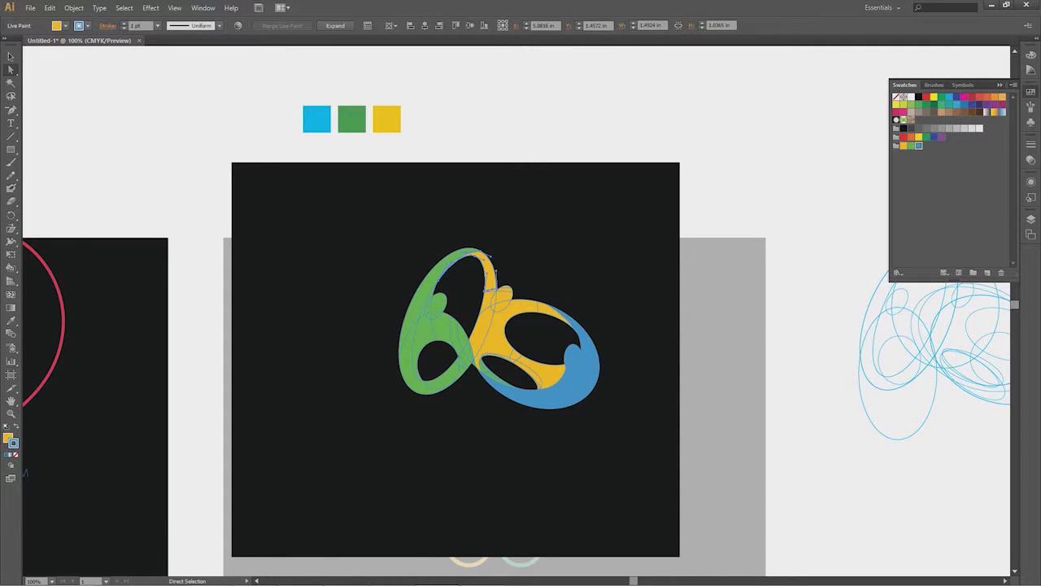
key("ctrl+shift+a")
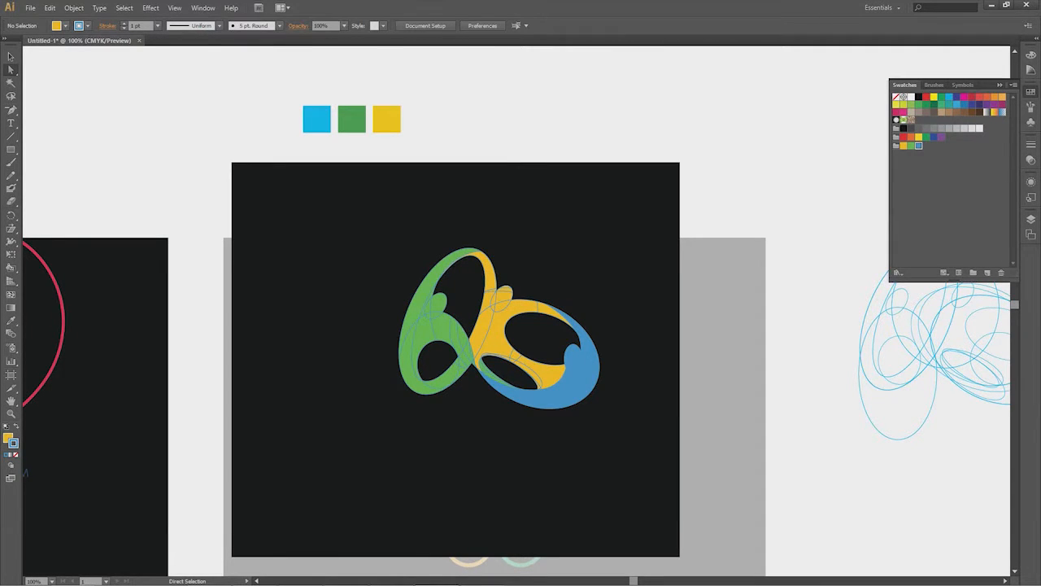
- Remove the stroke from the whole Live Paint logo group
key("v")
left_click_drag(455, 358, 475, 339)
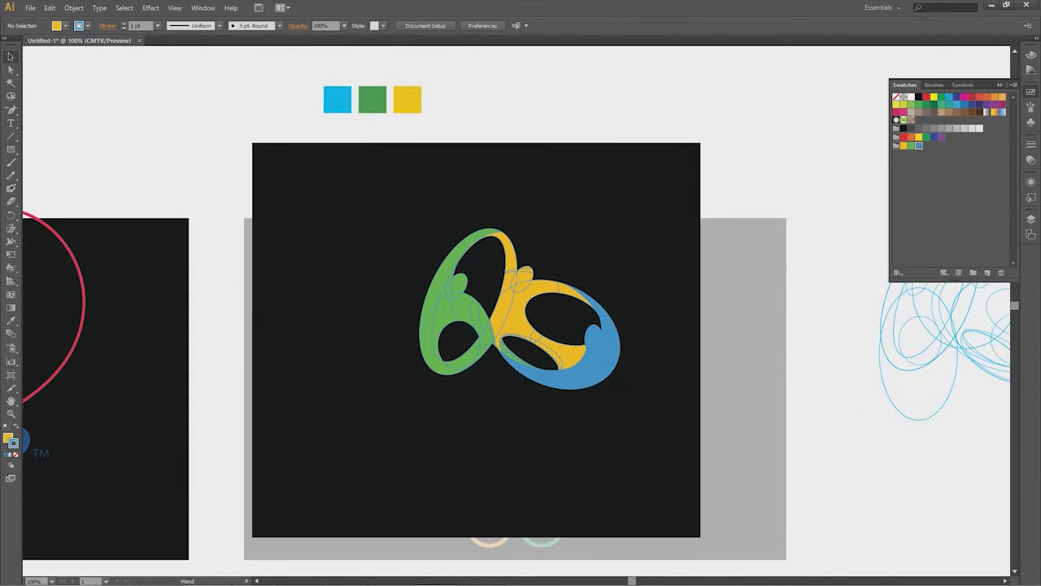
left_click(476, 316)
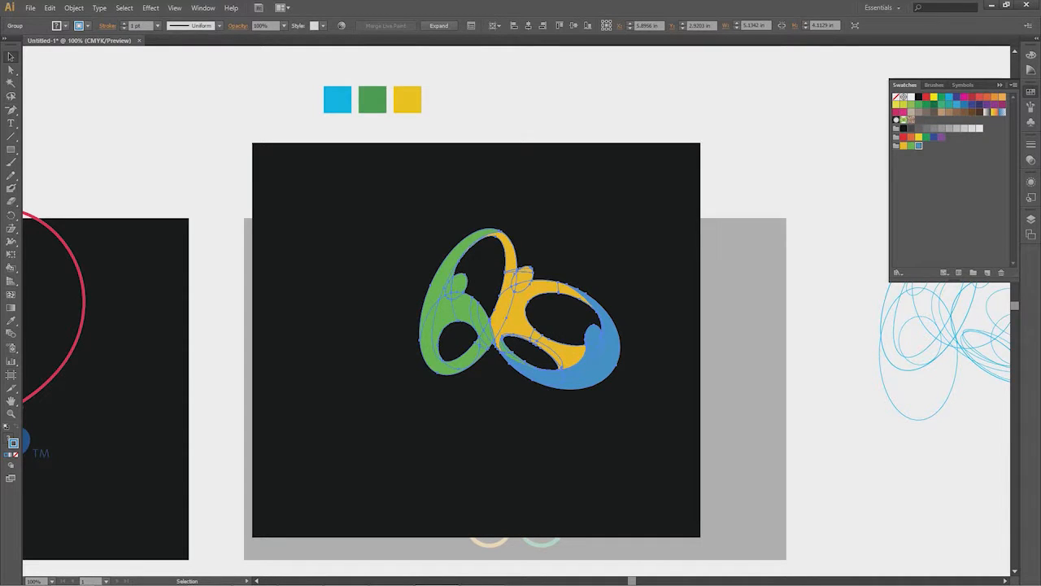
key("slash")
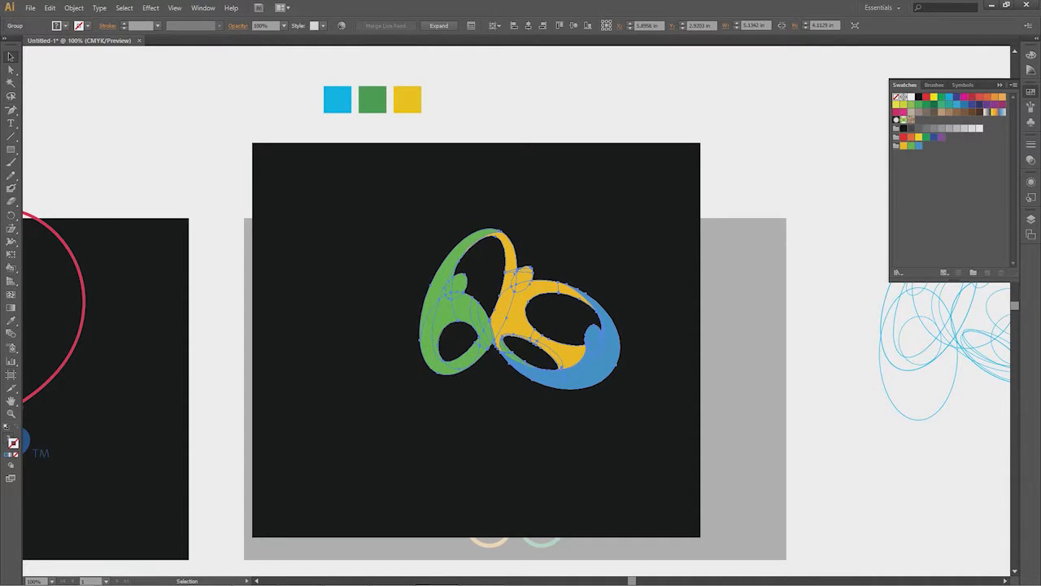
key("ctrl+shift+a")
- Examine the outline-free logo at high magnification for unfilled slivers around the lower oval and color junctions
key("z")
left_click_drag(347, 170, 661, 475)
left_click_drag(308, 91, 762, 499)
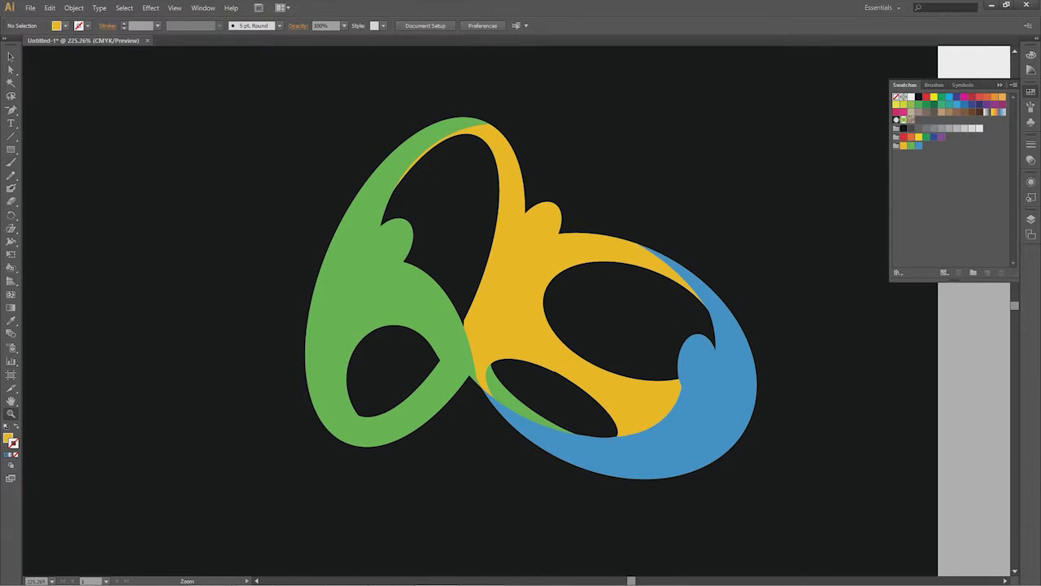
key("space")
left_click_drag(521, 293, 419, 303)
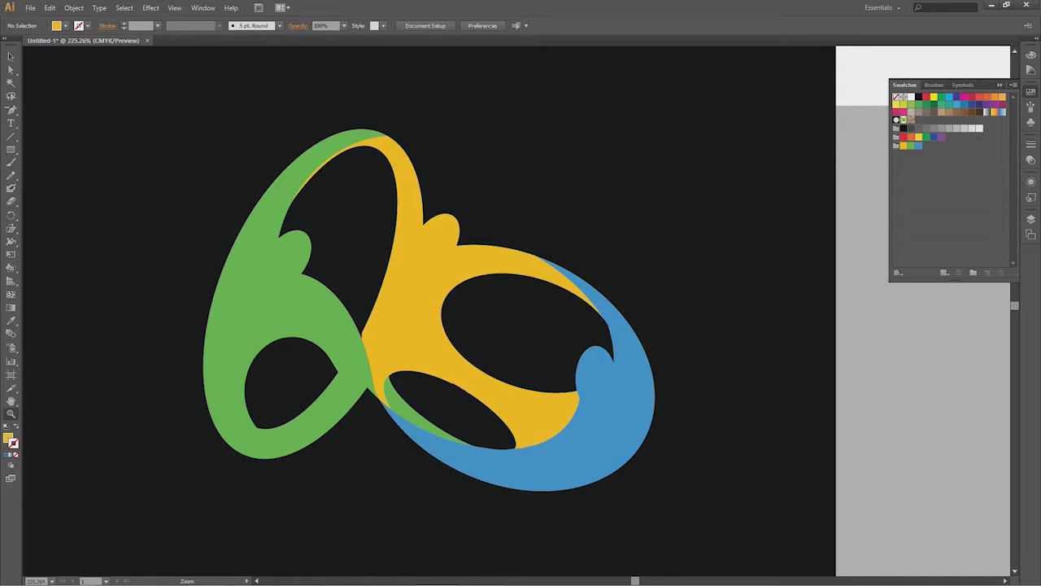
left_click_drag(308, 289, 669, 506)
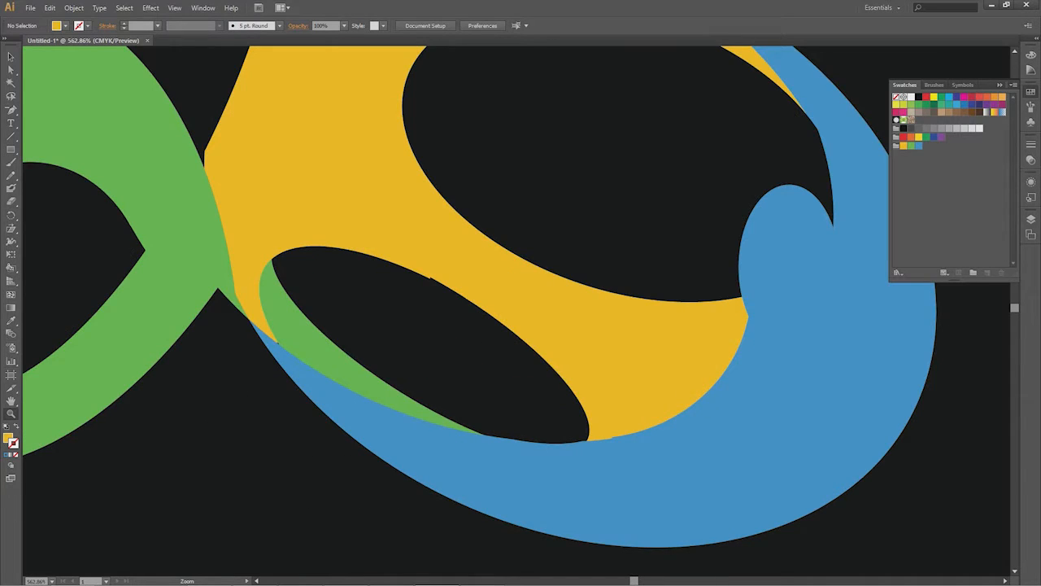
left_click_drag(521, 325, 651, 394)
left_click_drag(360, 360, 496, 487)
left_click_drag(520, 293, 405, 410)
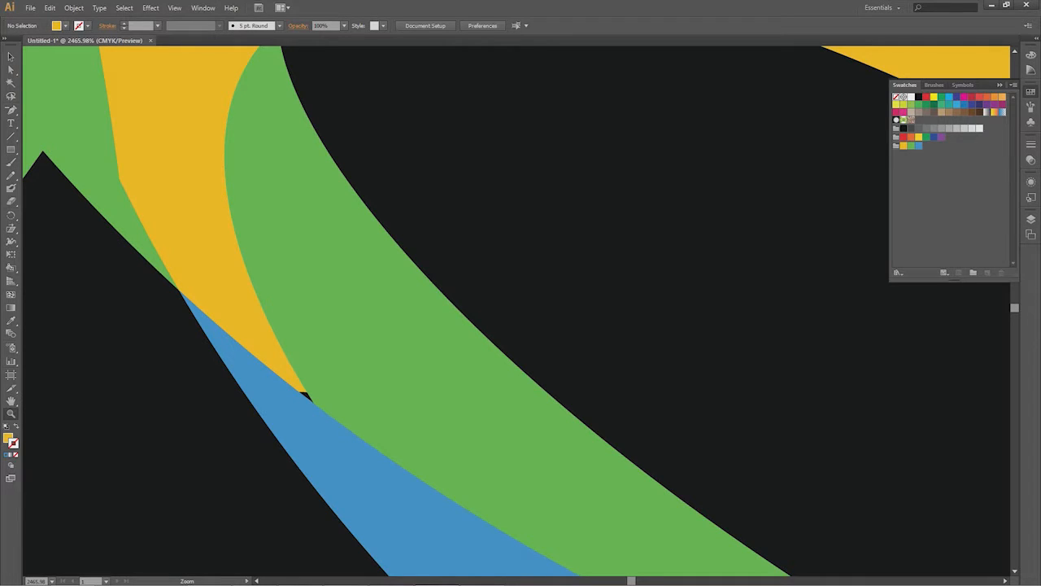
key("ctrl+minus")
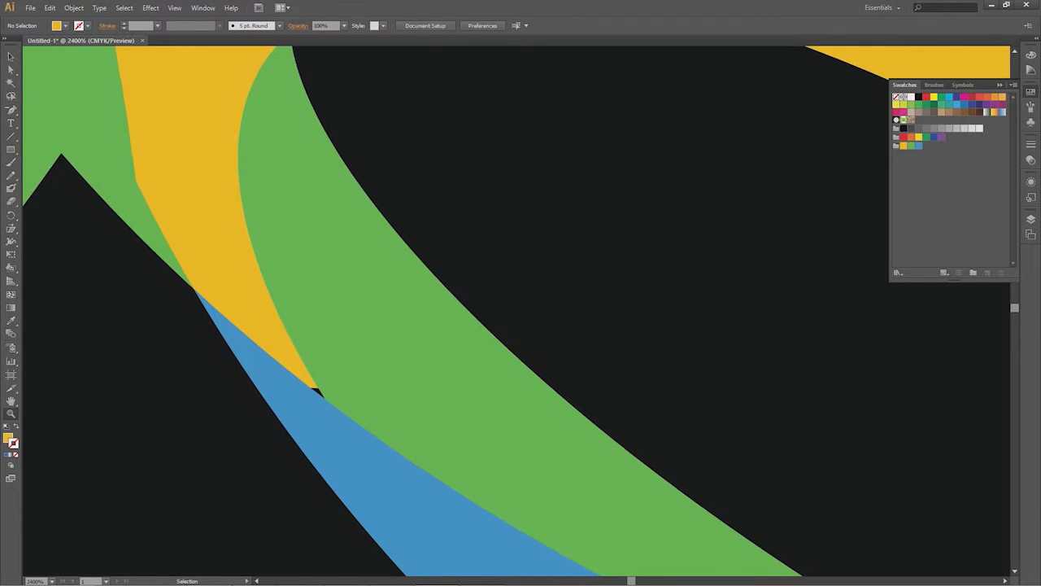
left_click_drag(521, 292, 358, 346)
key("ctrl+minus")
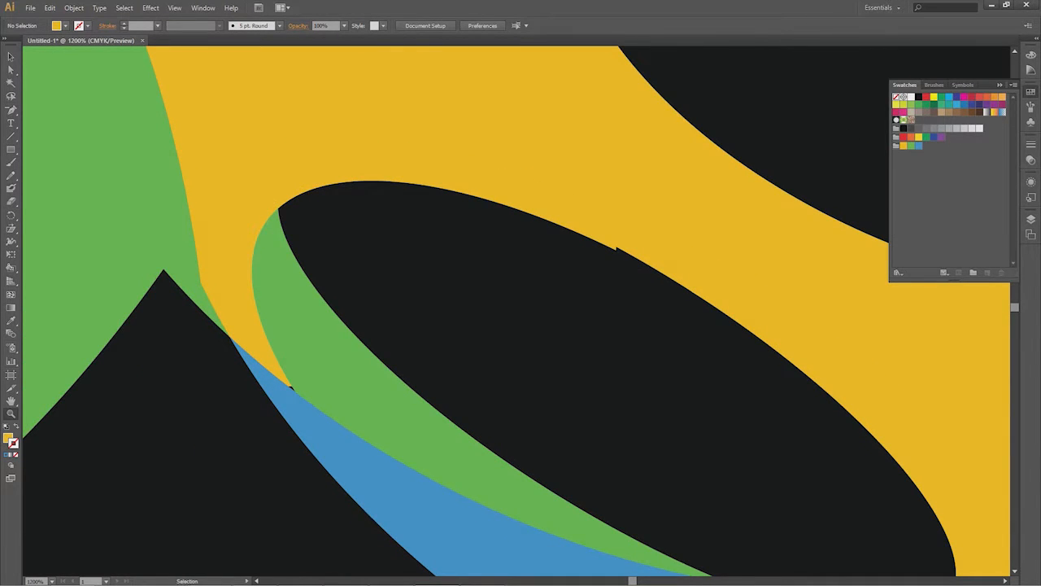
- Bring back the logo's blue outlines to inspect the region boundaries around the lower oval, and remove them again
key("ctrl+a")
key("ctrl+shift+a")
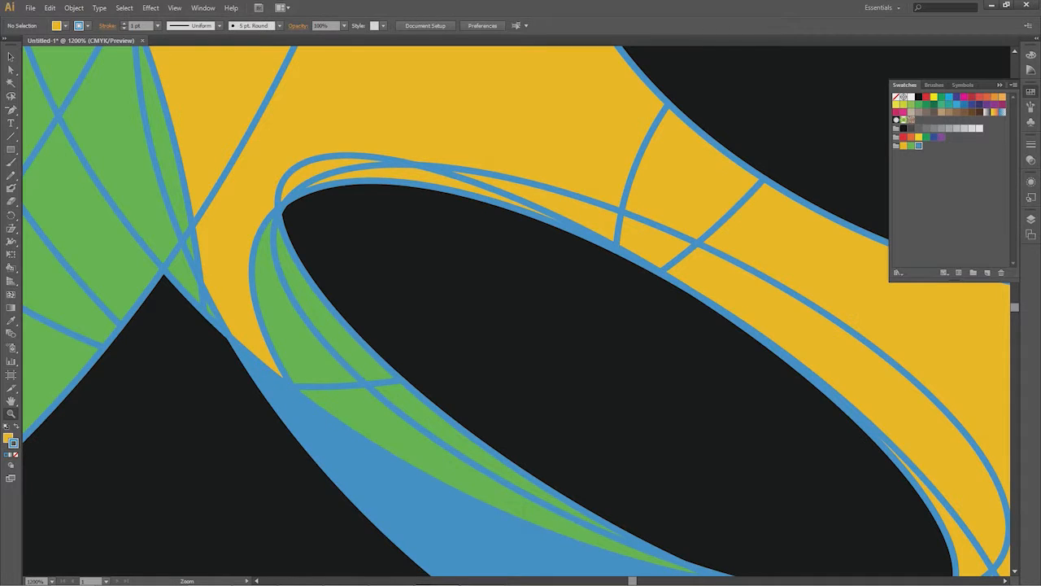
key("z")
key("v")
key("space")
left_click_drag(521, 310, 494, 315)
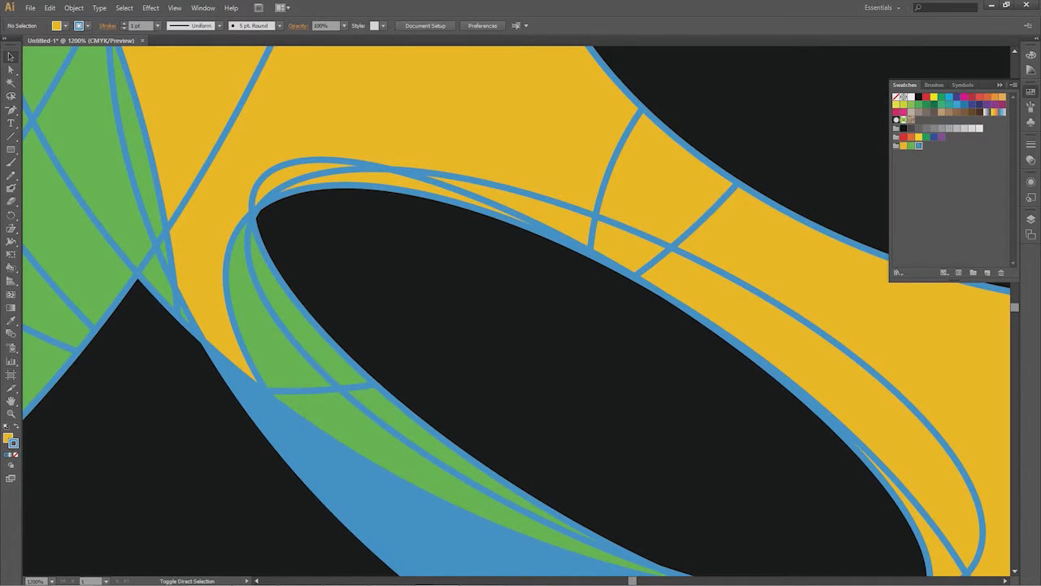
key("ctrl+z")
key("ctrl+shift+a")
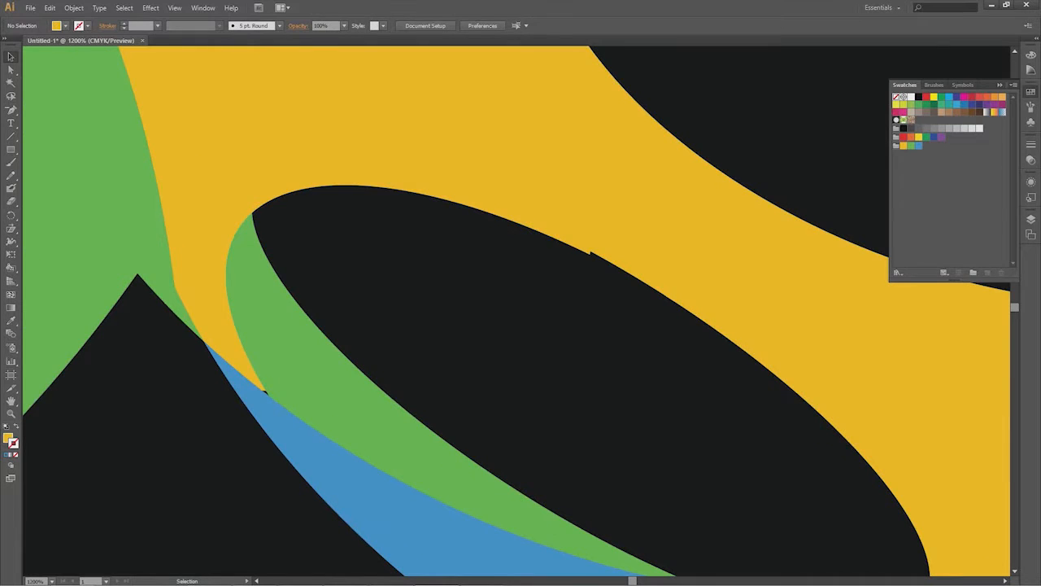
- Fill the tiny unpainted gap where the yellow, green and blue regions meet beside the lower oval with yellow
left_click_drag(521, 325, 534, 272)
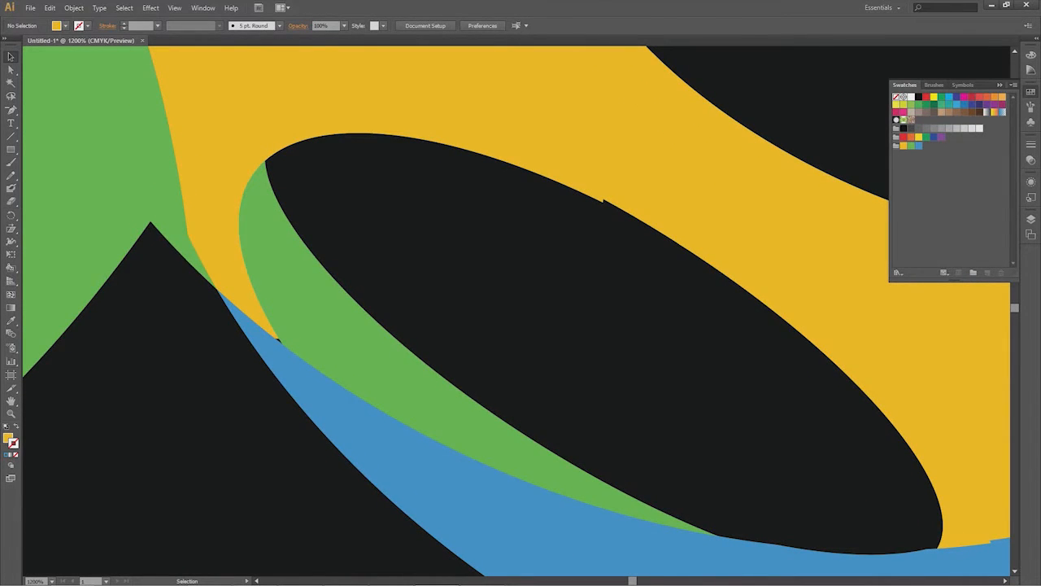
left_click(586, 175)
key("ctrl+shift+a")
left_click_drag(521, 309, 559, 331)
key("k")
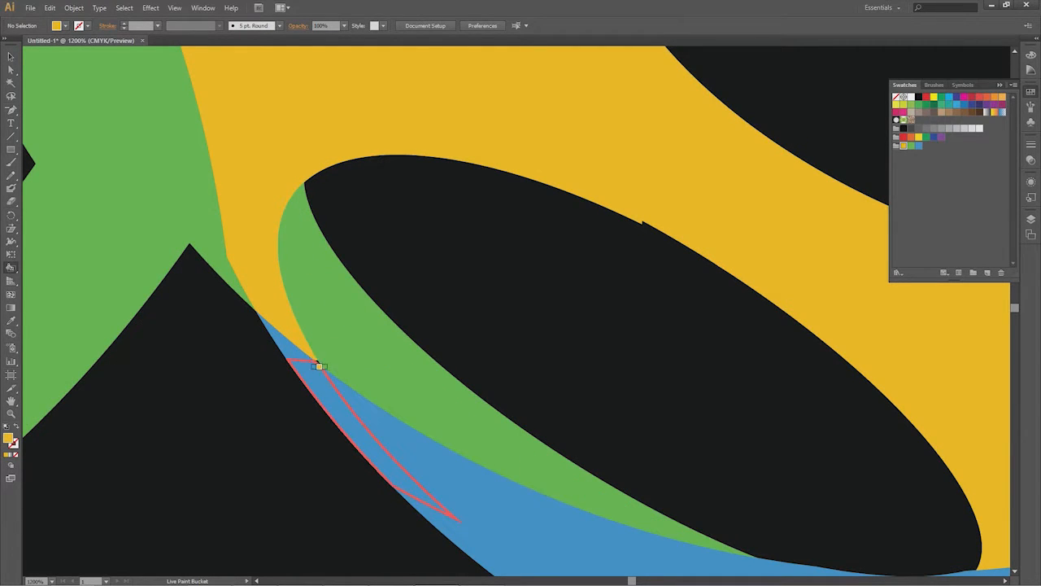
key("ctrl+space")
left_click_drag(272, 328, 469, 478)
key("space")
left_click_drag(423, 325, 423, 430)
left_click_drag(337, 270, 321, 353)
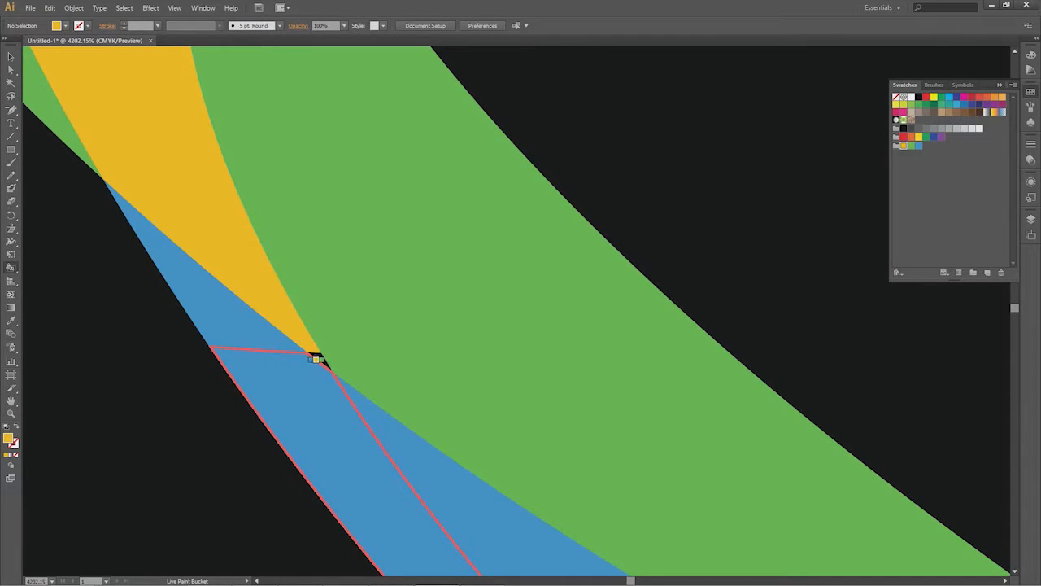
key("ctrl+space")
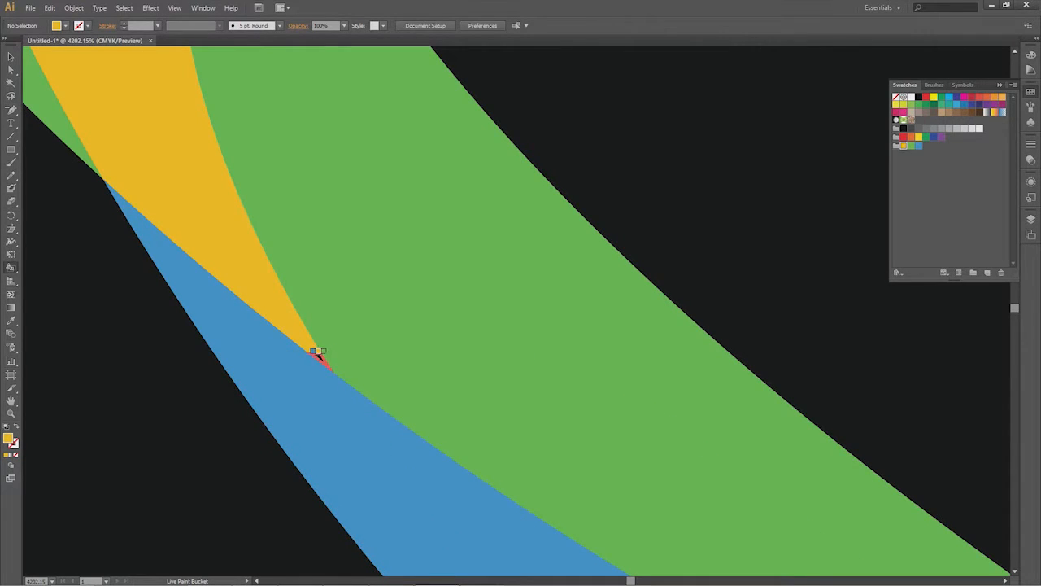
- Fill the small notch where the middle figure's yellow body meets the green figure with yellow
key("ctrl+minus")
key("ctrl+minus")
key("ctrl+minus")
key("ctrl+minus")
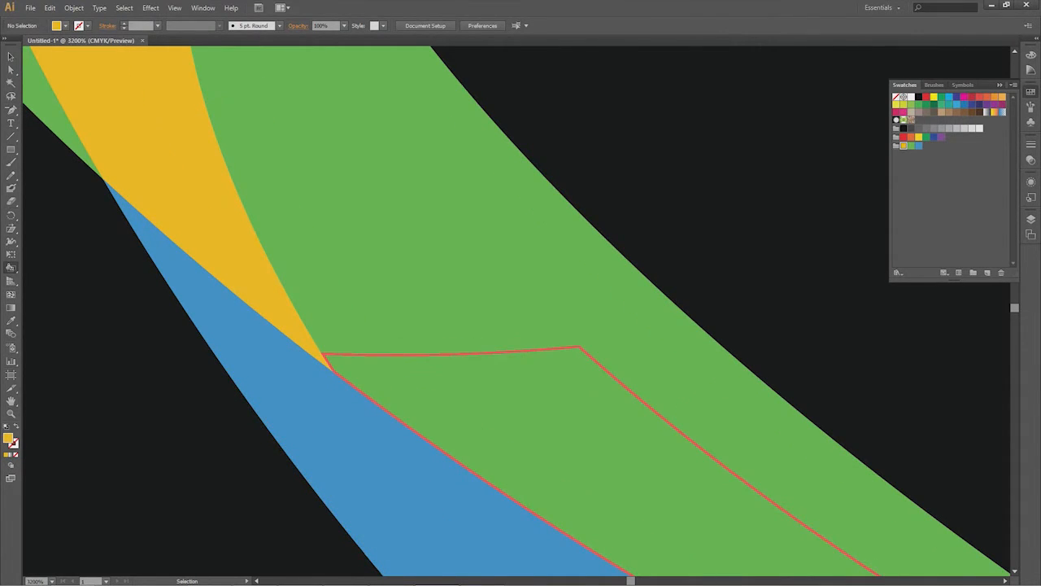
left_click_drag(374, 392, 366, 405)
mouse_move(455, 111)
left_mouse_down()
mouse_move(245, 336)
mouse_move(310, 371)
mouse_move(507, 437)
left_mouse_up()
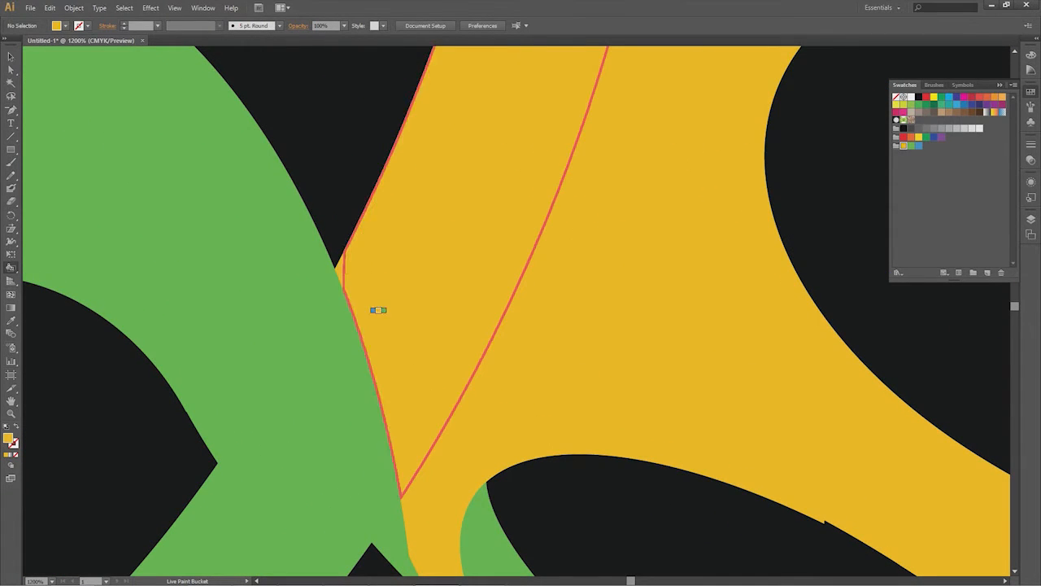
- Fill the tiny notch on the lower oval's upper edge with yellow, undoing any misplaced fill
key("ctrl+minus")
key("ctrl+minus")
key("ctrl+minus")
key("ctrl+minus")
left_click_drag(650, 399, 461, 360)
key("ctrl+space")
left_click_drag(312, 273, 619, 465)
key("ctrl+space")
mouse_move(328, 154)
left_mouse_down()
mouse_move(592, 378)
mouse_move(586, 372)
left_mouse_up()
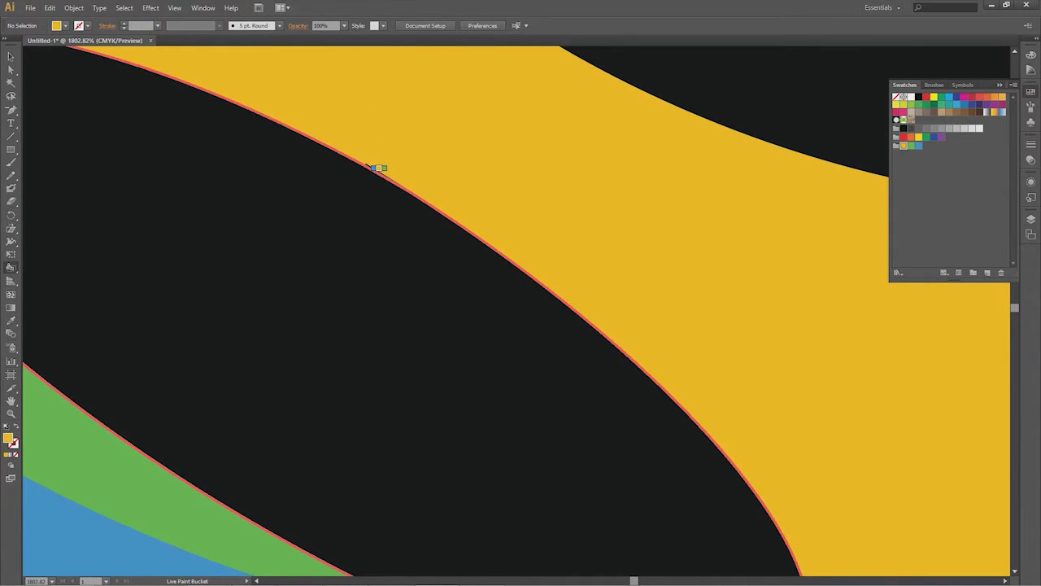
left_click(378, 167)
key("ctrl+z")
- Fill the small gap at the upper tip of the green crescent beside the lower oval with the color group's green
key("ctrl+minus")
key("ctrl+minus")
key("ctrl+minus")
key("ctrl+minus")
left_click_drag(232, 210, 456, 340)
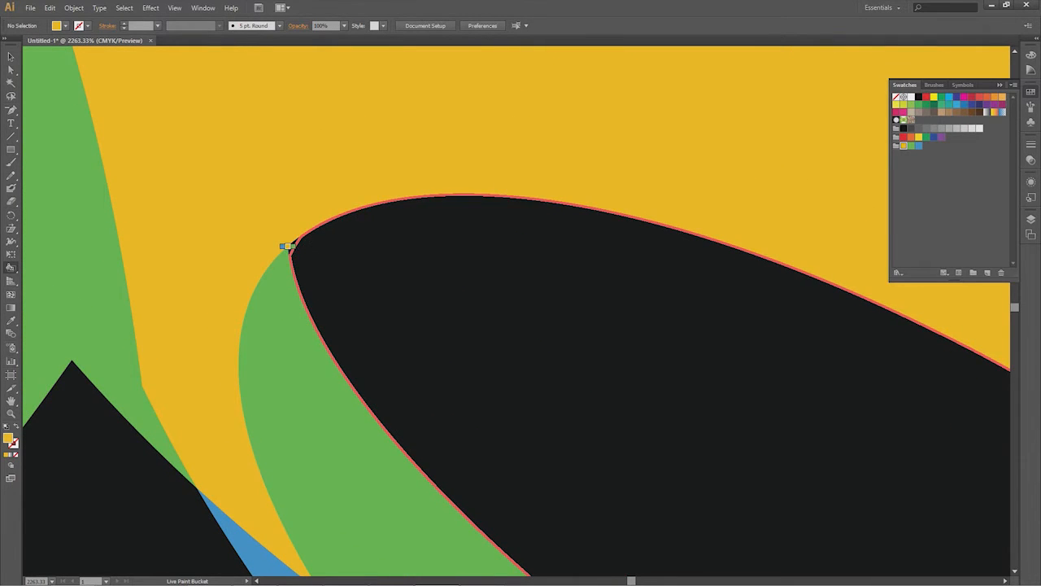
key("Right")
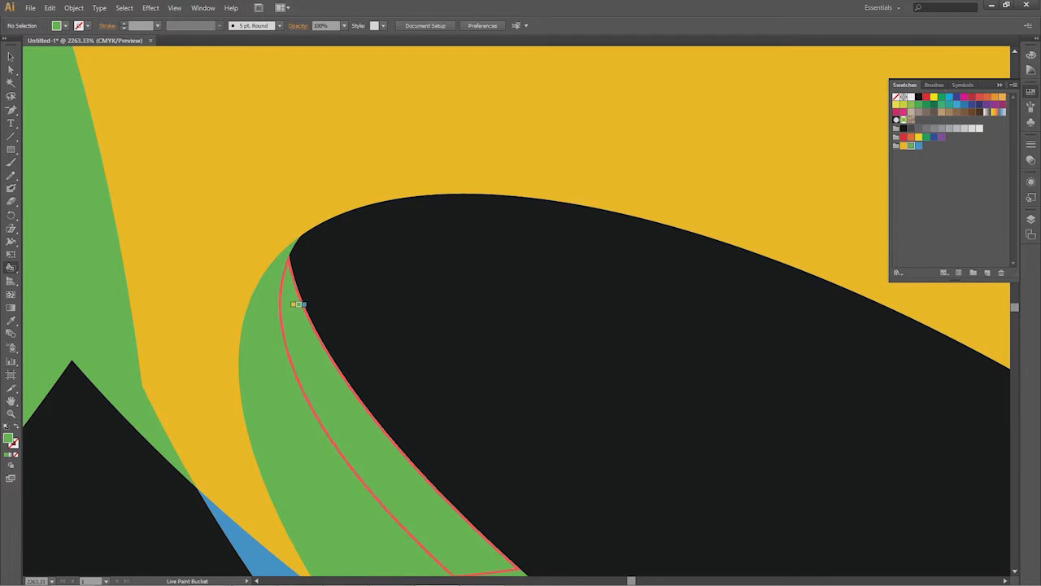
key("ctrl+minus")
key("ctrl+minus")
key("ctrl+minus")
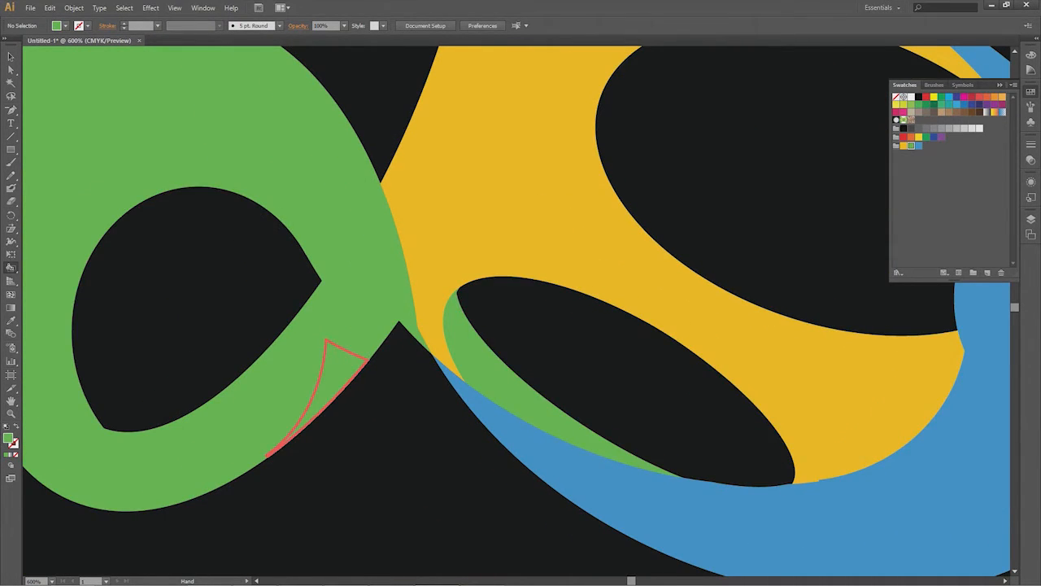
- Examine the green crescent's tip and the whole cleaned-up logo for remaining gaps
left_click_drag(557, 302, 361, 317)
left_click_drag(220, 275, 408, 400)
key("a")
left_click(309, 170)
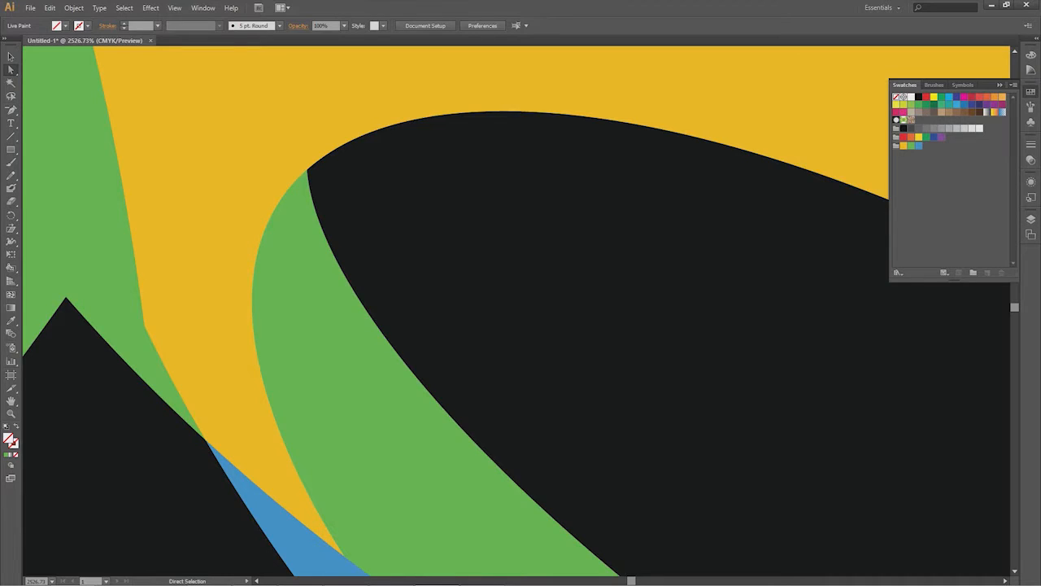
key("ctrl+minus")
key("ctrl+minus")
key("ctrl+minus")
key("ctrl+minus")
key("ctrl+minus")
key("ctrl+minus")
key("ctrl+minus")
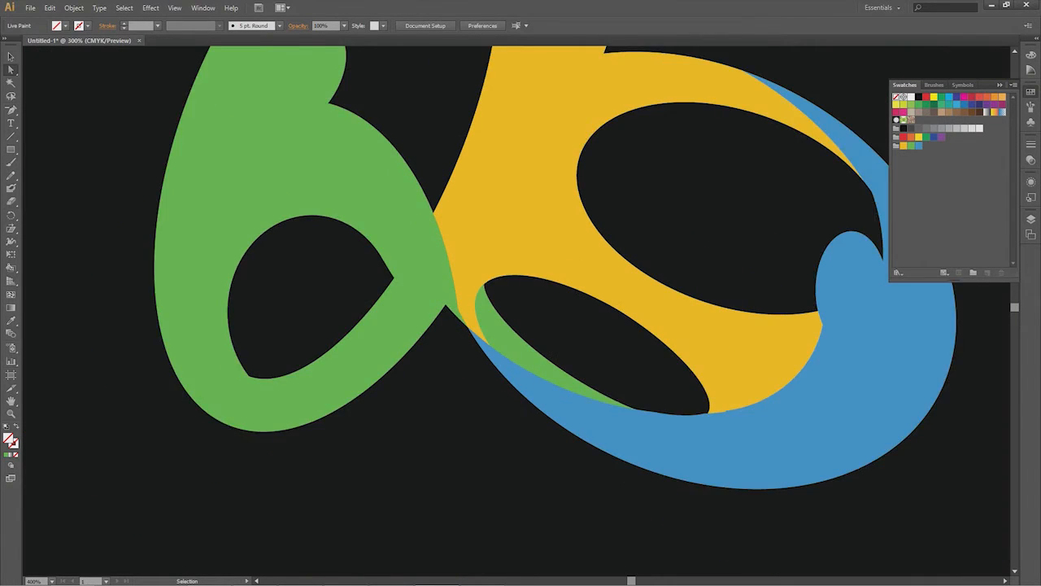
key("ctrl+minus")
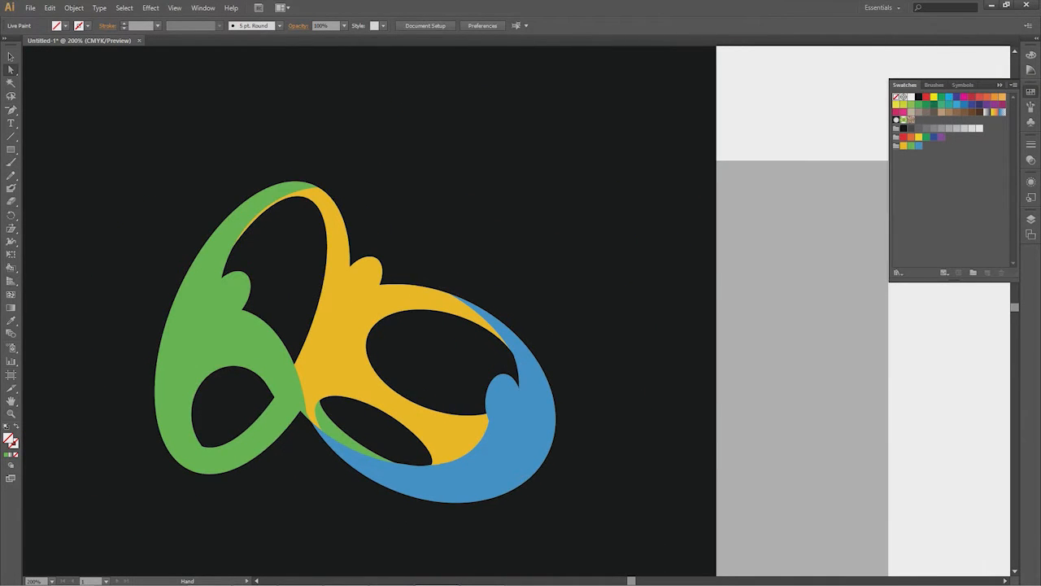
left_click_drag(366, 325, 420, 271)
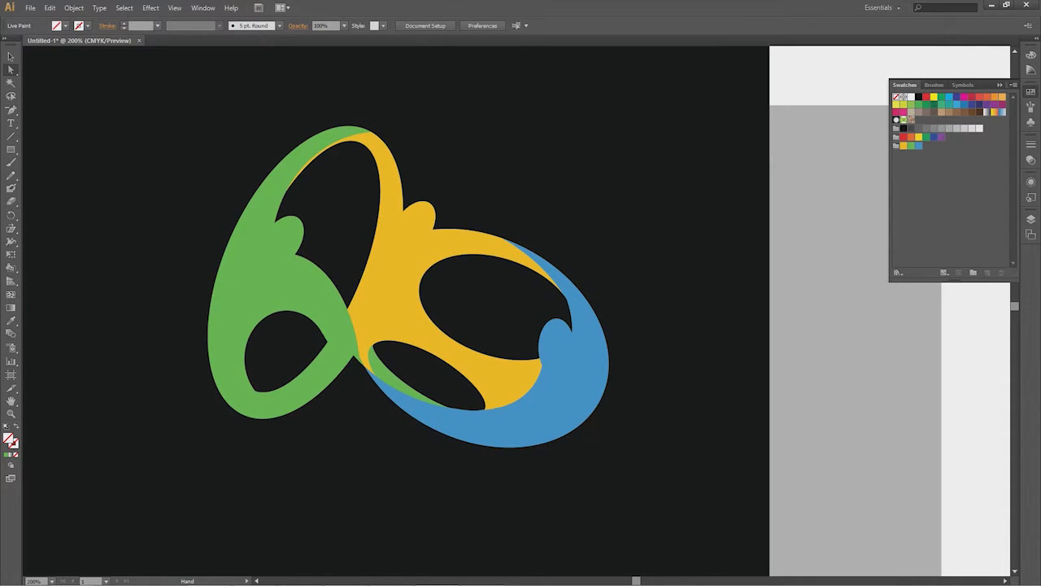
key("ctrl+minus")
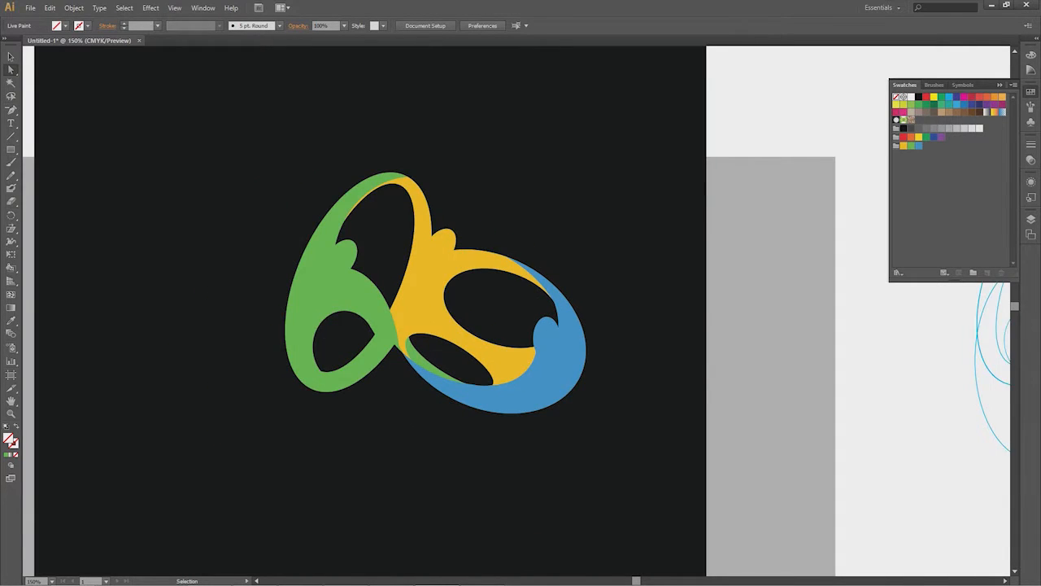
- Examine the overlapping paths of the rebuilt logo in outline mode, especially around the blue figure's inner edge
key("ctrl+minus")
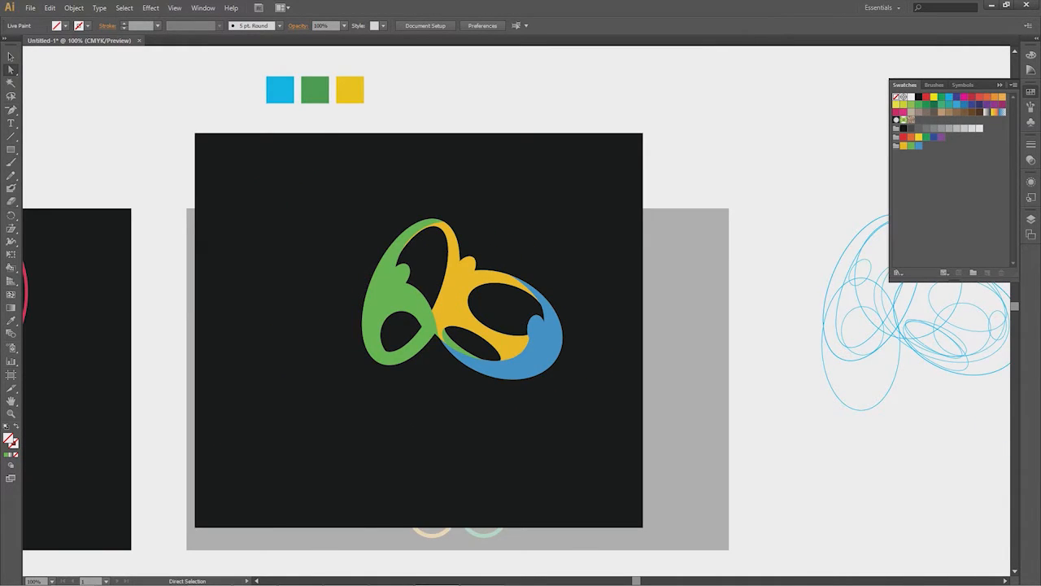
key("ctrl+y")
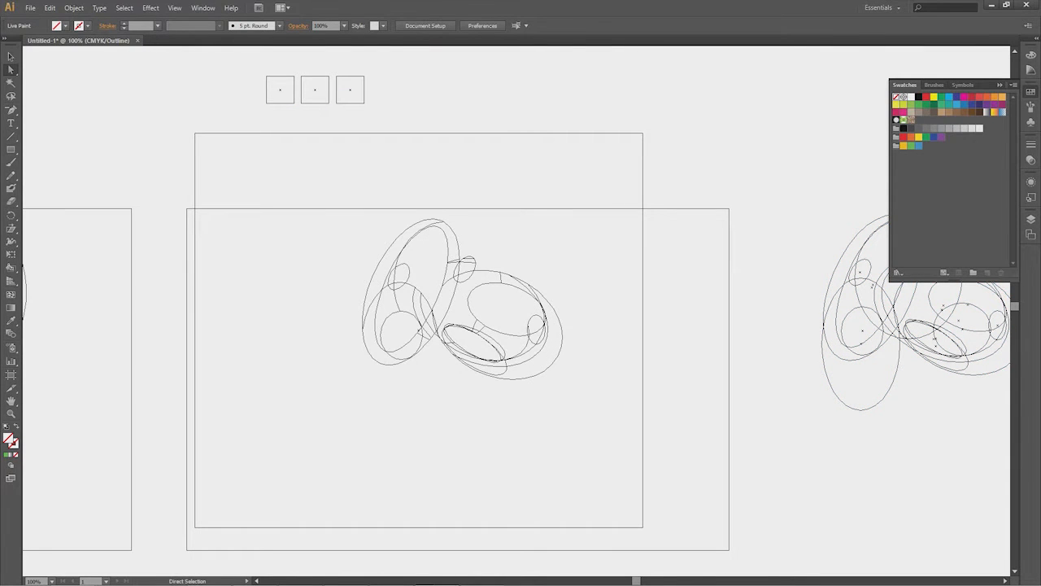
key("z")
left_click_drag(319, 195, 623, 454)
left_click_drag(529, 330, 425, 366)
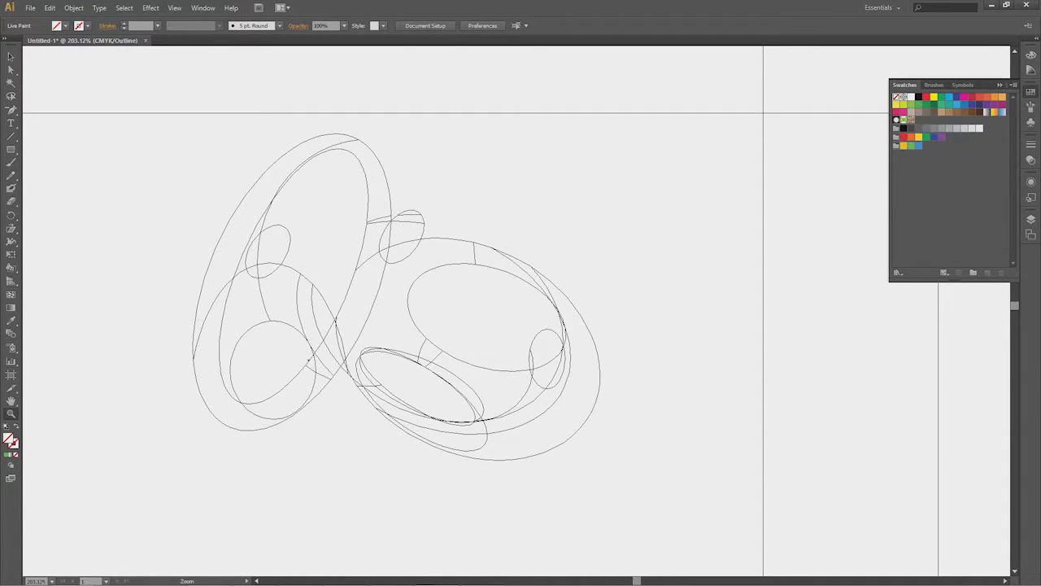
left_click_drag(177, 151, 694, 528)
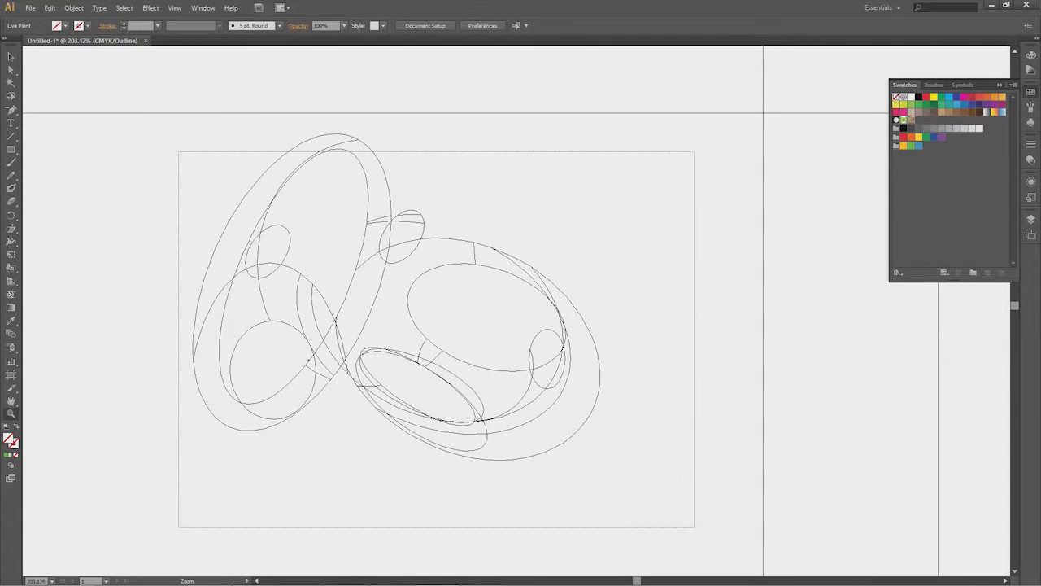
left_click_drag(520, 309, 478, 330)
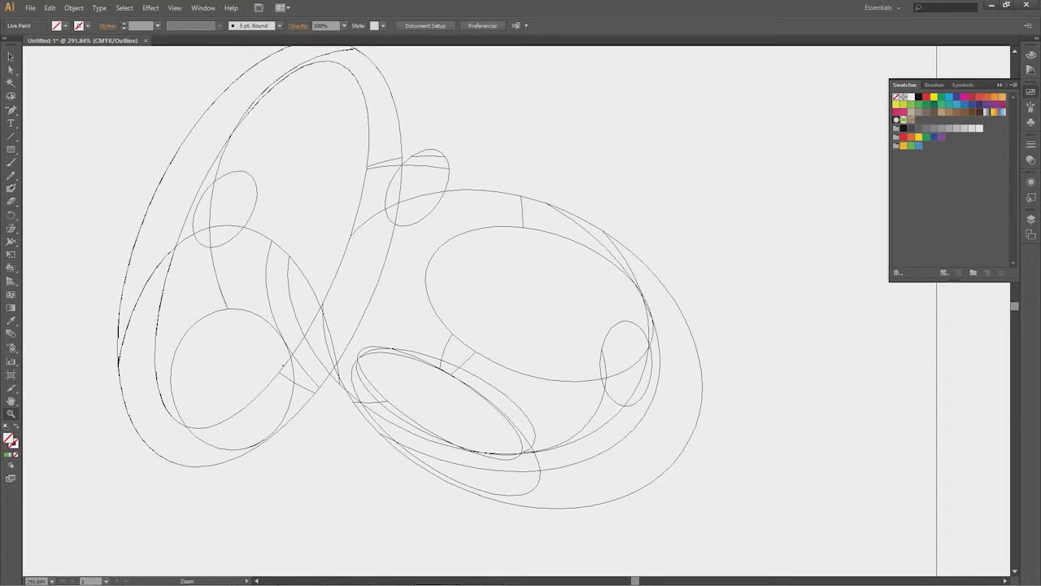
key("a")
left_click(648, 318)
key("ctrl+shift+a")
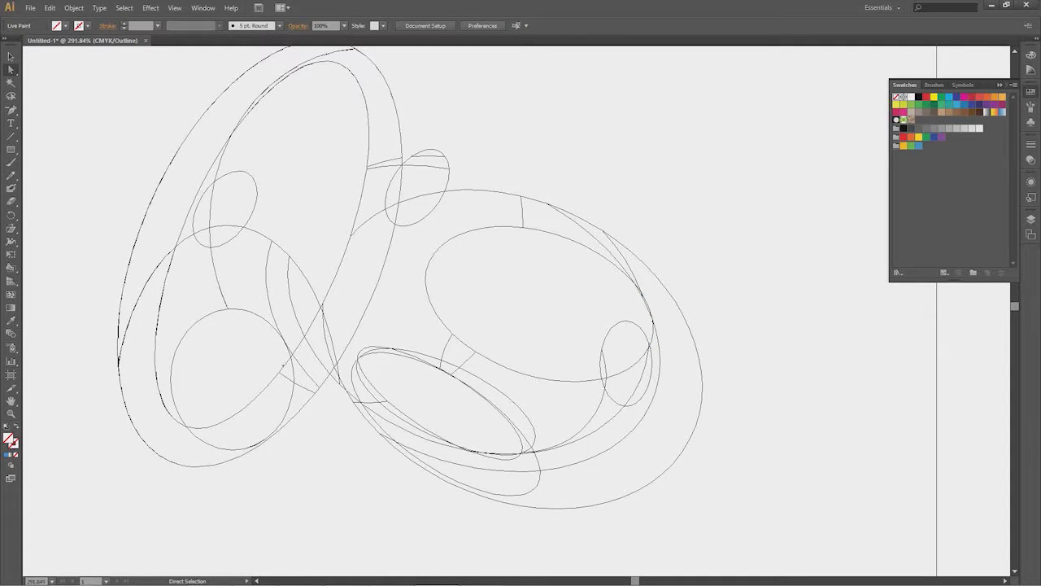
key("z")
key("ctrl+y")
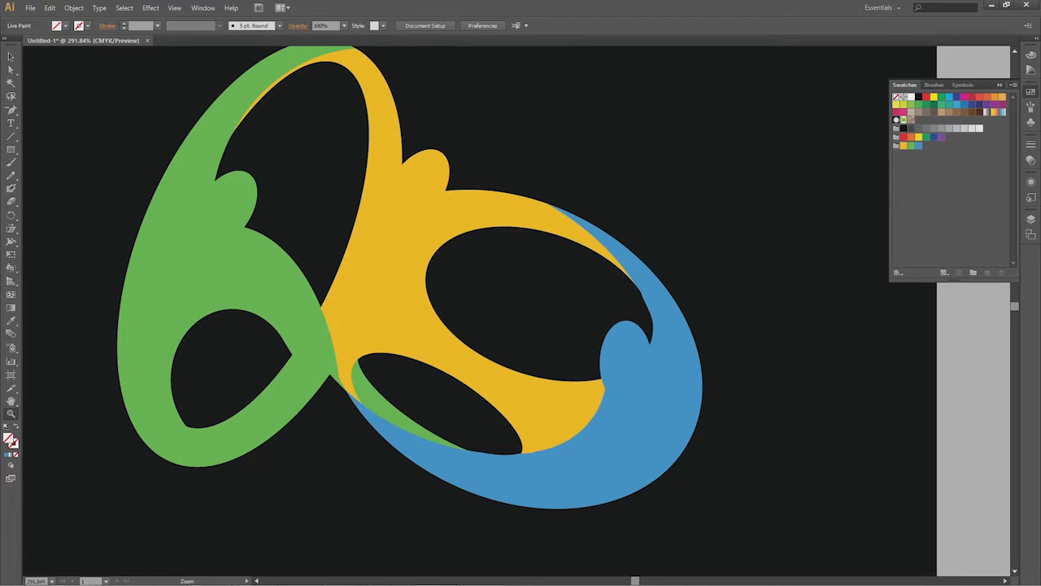
- Patch the bulge on the blue figure's inner edge beside its head with a blue-filled shape about 0.09 by 0.42 in
key("ctrl+z")
left_click(648, 329)
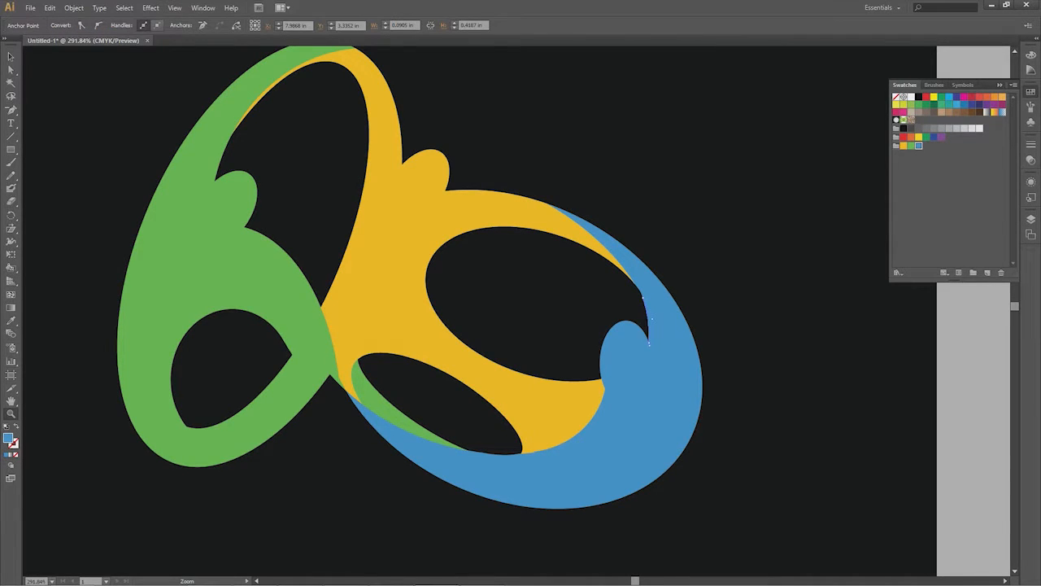
key("ctrl+shift+a")
- Delete the pink brush circle drawn around the symbol in the original Rio 2016 reference logo
left_click_drag(602, 317, 485, 323)
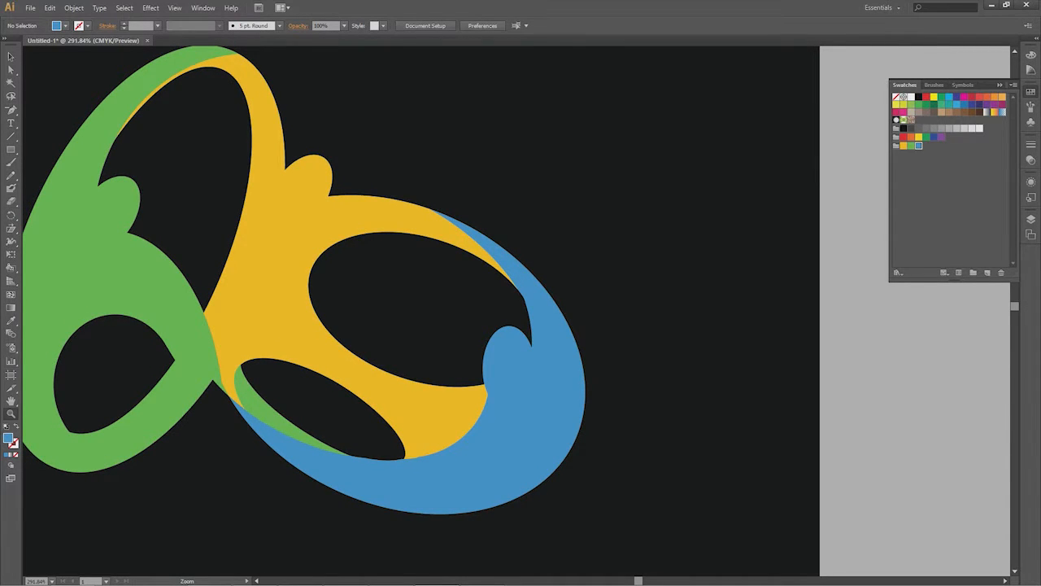
key("ctrl+1")
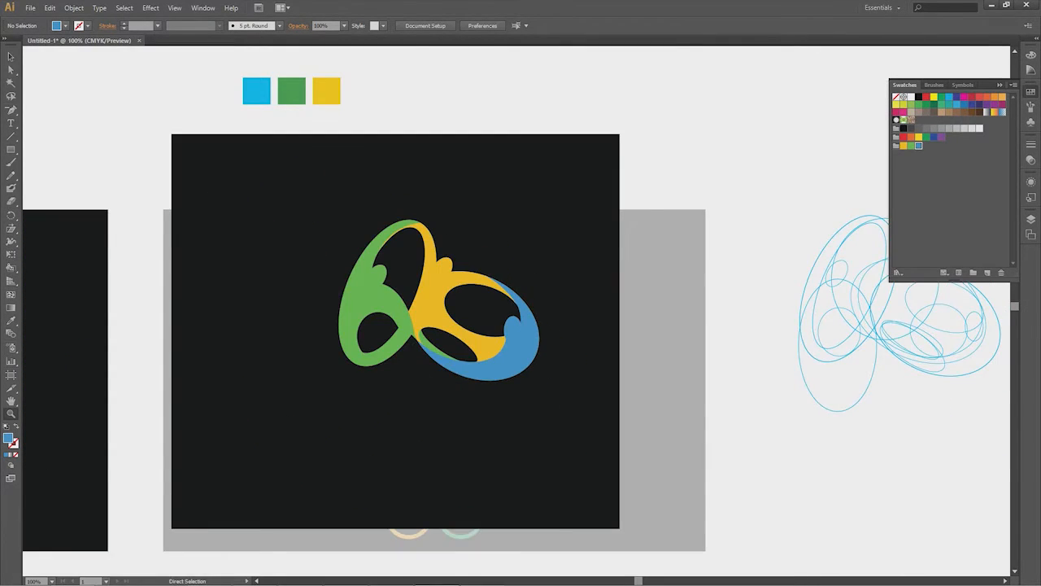
mouse_move(439, 309)
left_mouse_down()
mouse_move(593, 335)
mouse_move(640, 359)
left_mouse_up()
key("ctrl+minus")
key("ctrl+minus")
key("v")
left_click(357, 295)
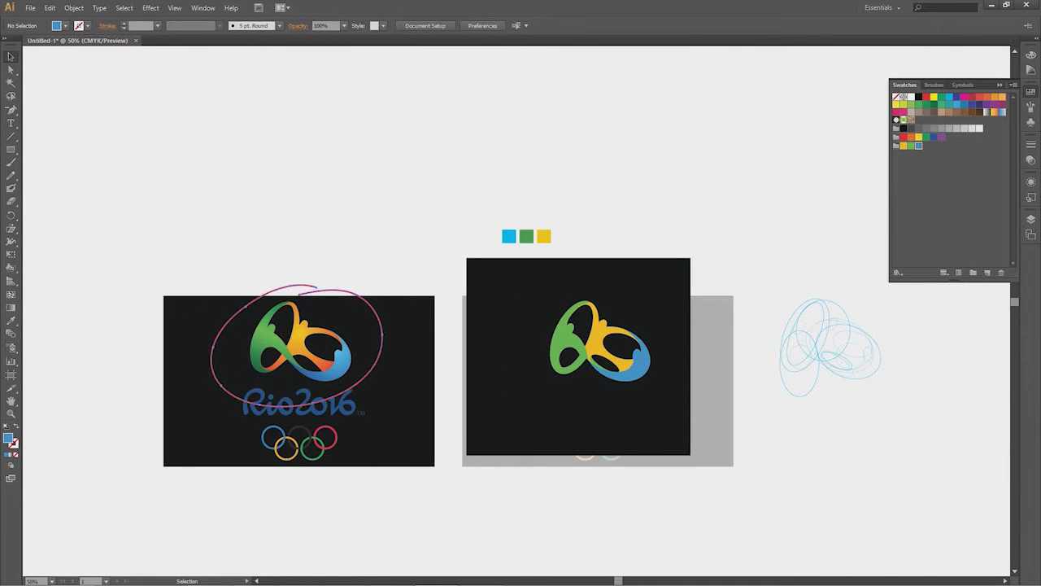
key("Delete")
- Compare the rebuilt flat-colour logo with the original reference logo
mouse_move(357, 295)
left_mouse_down()
mouse_move(278, 294)
mouse_move(215, 329)
mouse_move(262, 303)
left_mouse_up()
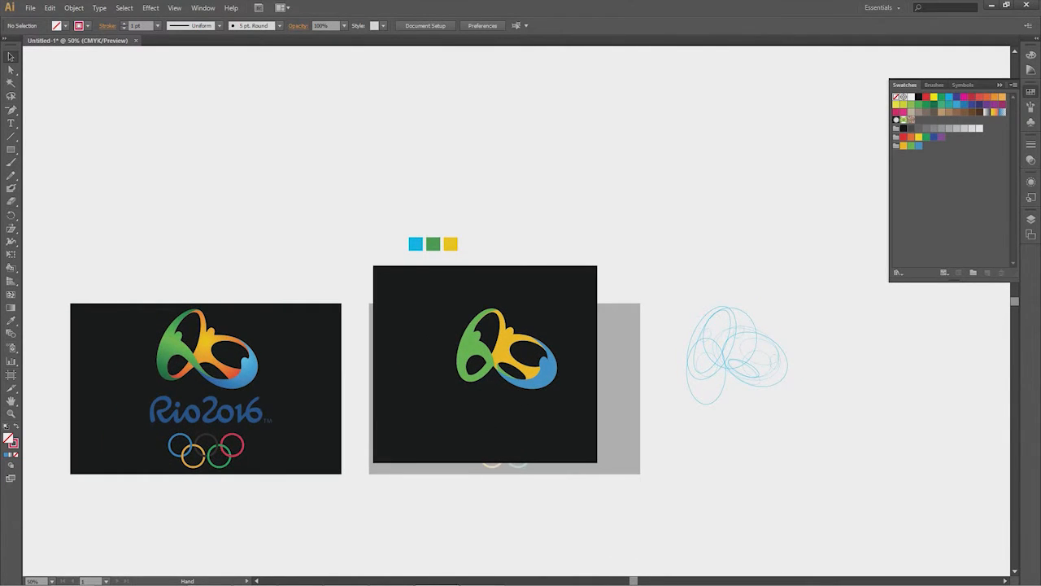
key("z")
left_click_drag(351, 278, 667, 477)
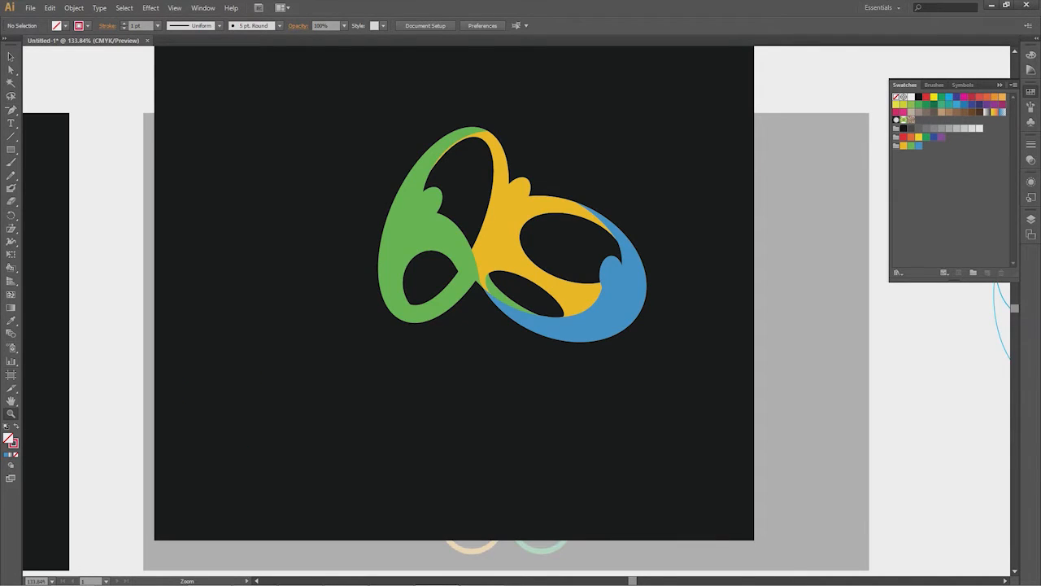
key("v")
key("ctrl+minus")
key("ctrl+minus")
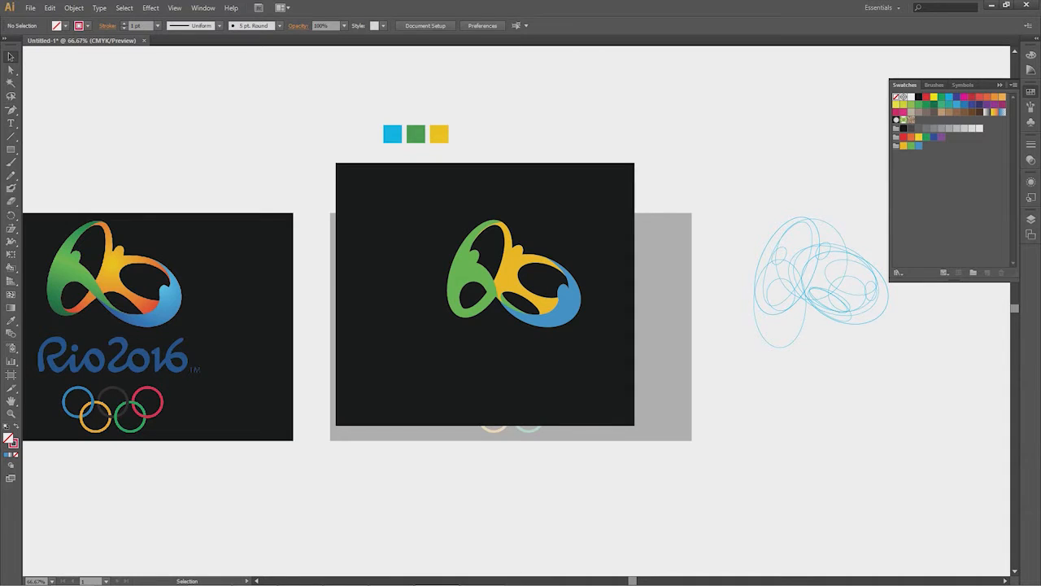
left_click_drag(521, 326, 517, 408)
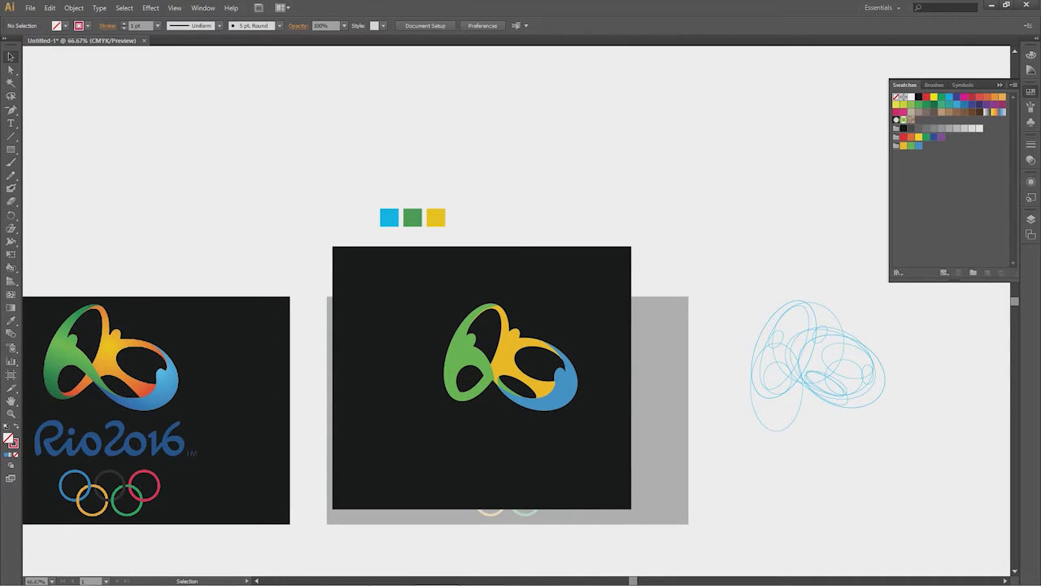
left_click_drag(517, 409, 604, 369)
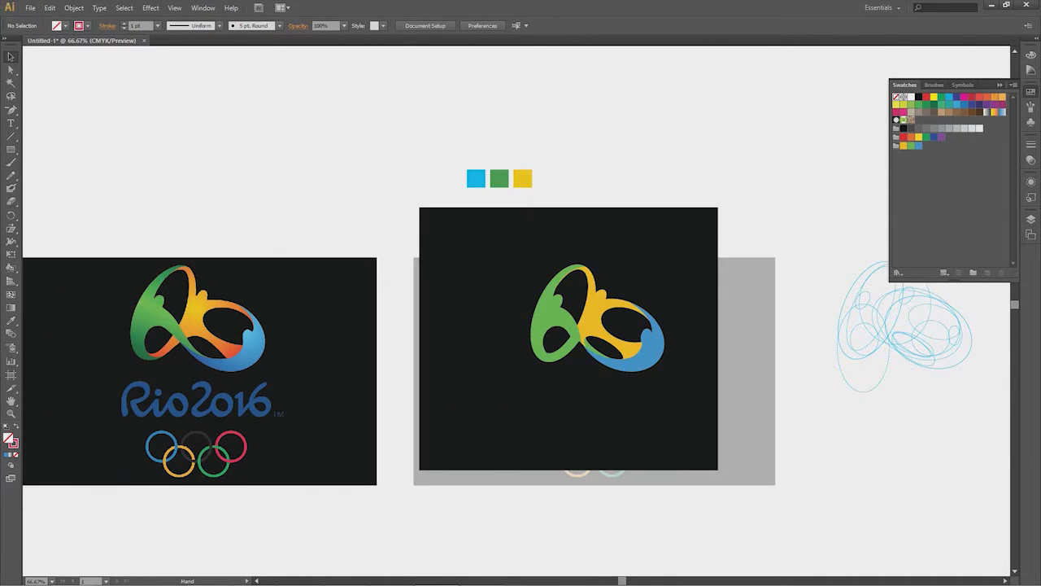
- Circle the crossing of the green, orange and blue bands in the reference logo with the Paintbrush and inspect it
key("b")
mouse_move(180, 324)
left_mouse_down()
mouse_move(221, 326)
mouse_move(183, 321)
left_mouse_up()
key("z")
left_click_drag(112, 290, 311, 418)
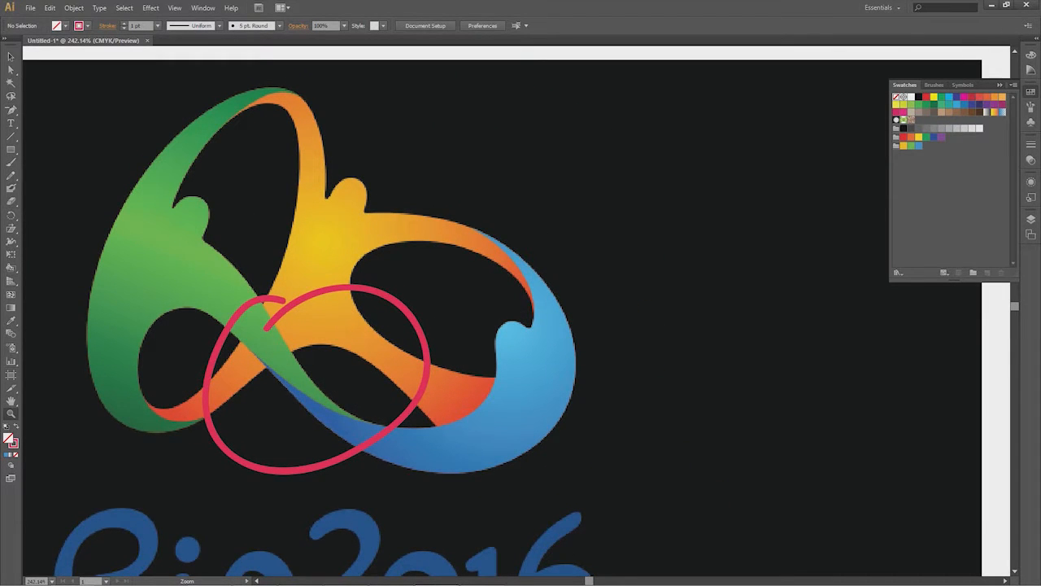
key("ctrl+minus")
key("ctrl+minus")
key("ctrl+minus")
key("ctrl+minus")
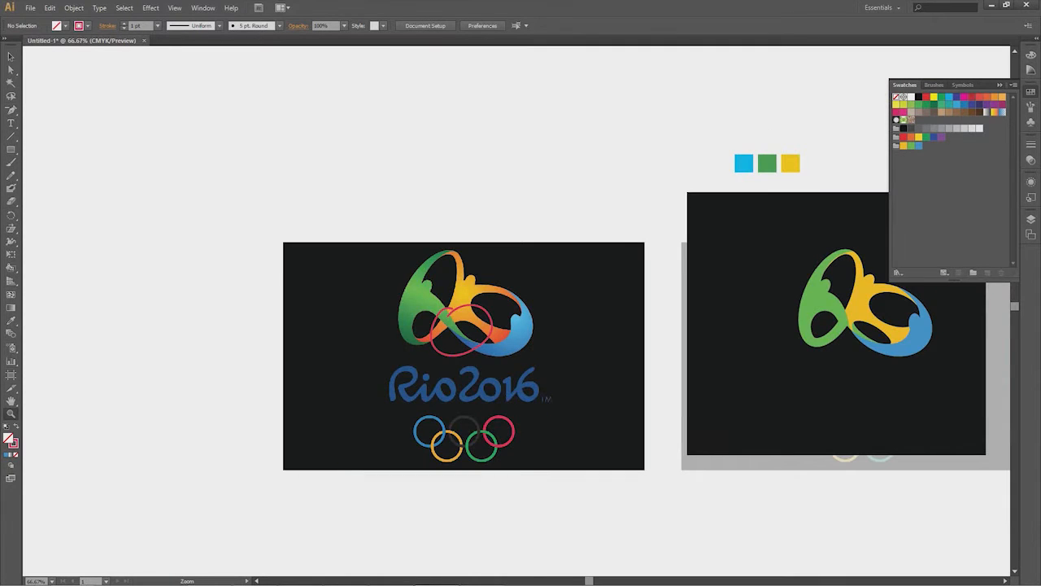
key("space")
left_click_drag(675, 325, 389, 362)
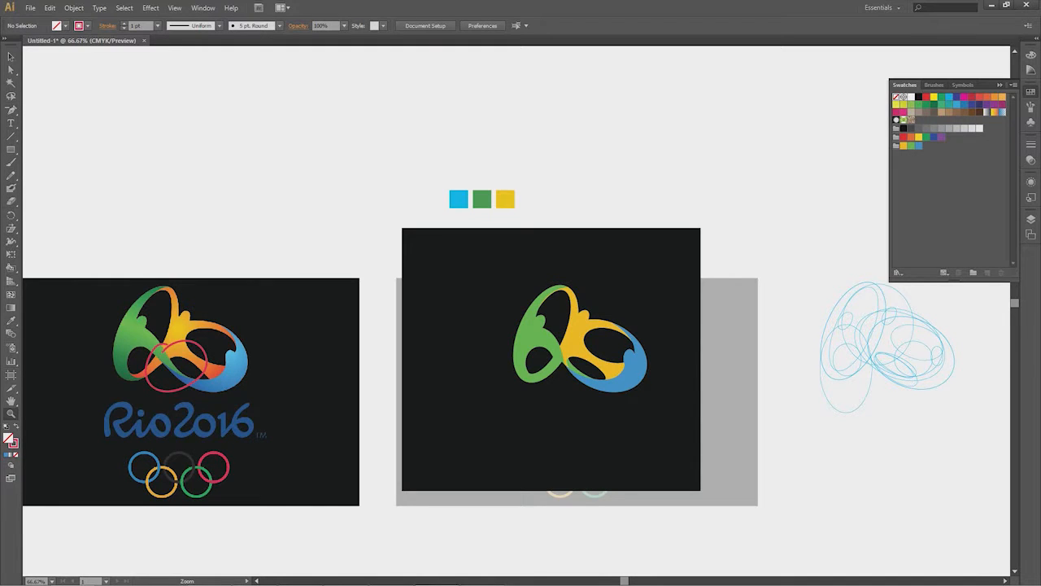
- Mark the green band across the reference logo's crossing with the Paintbrush, and delete both brush annotations
key("b")
mouse_move(158, 333)
left_mouse_down()
mouse_move(179, 369)
mouse_move(149, 338)
mouse_move(159, 333)
left_mouse_up()
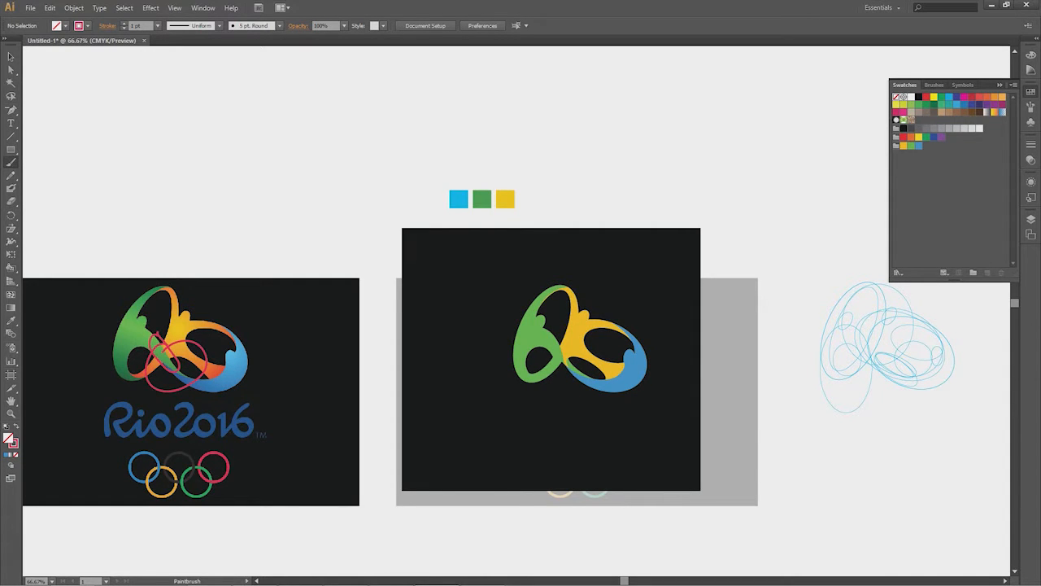
key("v")
left_click(160, 346)
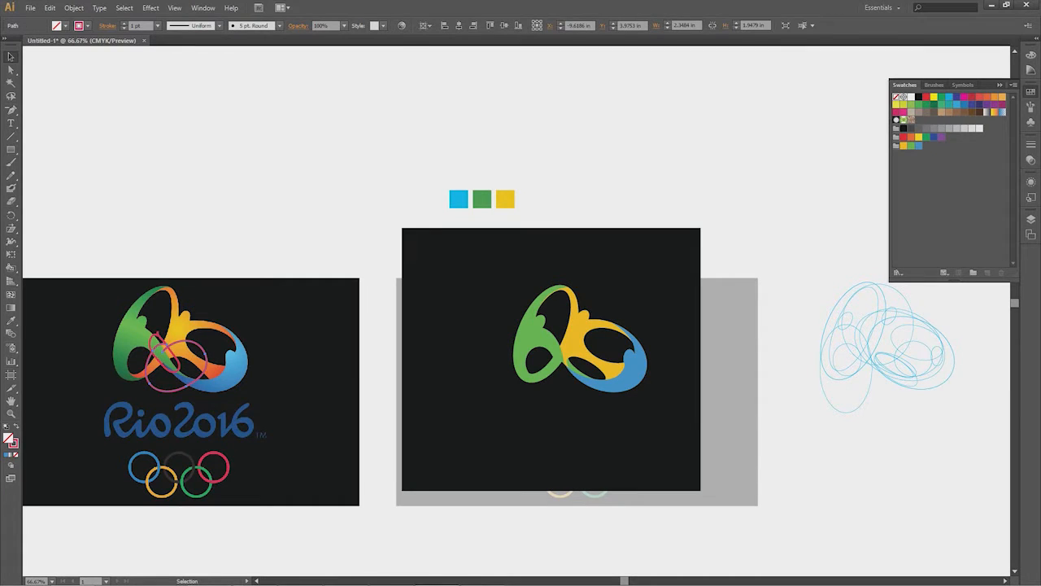
left_click(155, 335)
key("Delete")
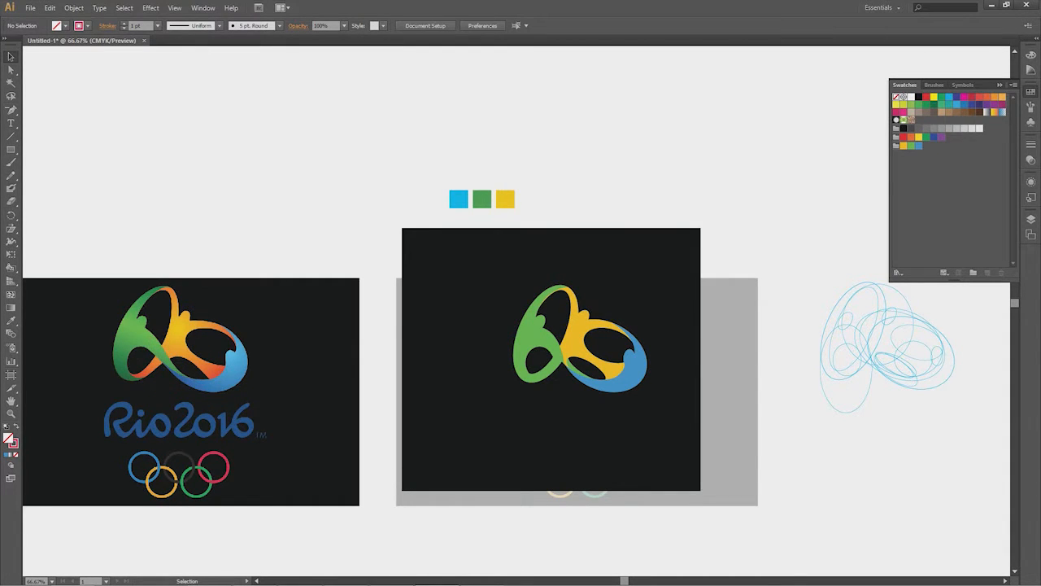
- Start a Pen path where the green and yellow figures meet and curve it down to the lower oval's green crescent
key("p")
key("space")
left_click_drag(537, 350, 425, 336)
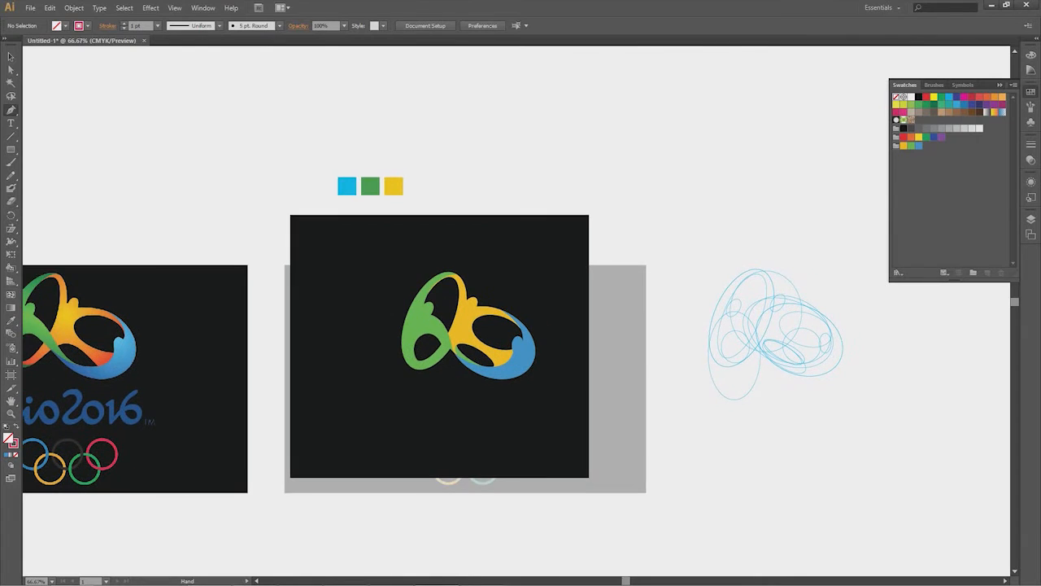
key("x")
key("space")
left_click_drag(426, 337, 501, 337)
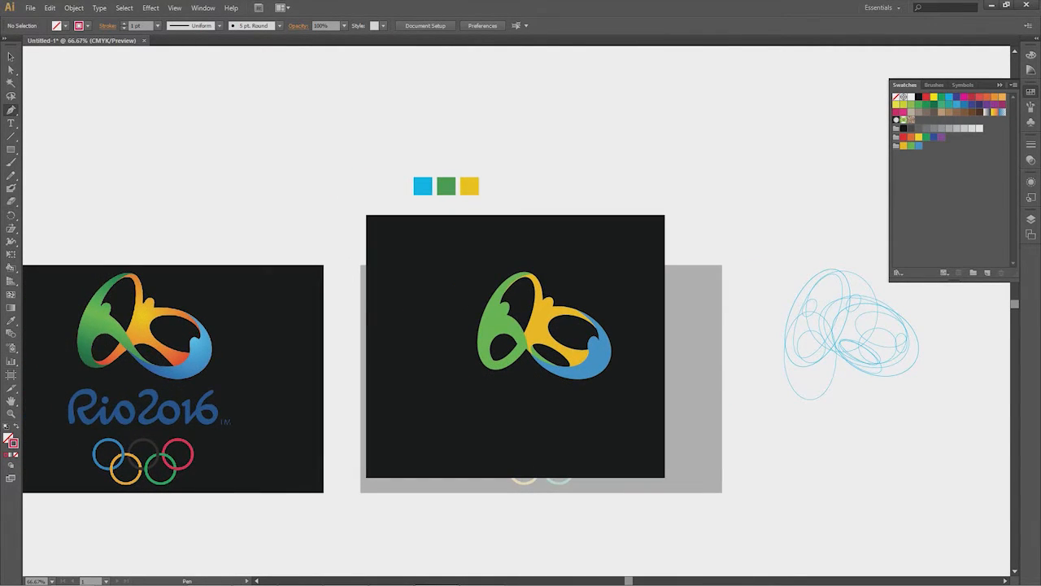
key("ctrl+space")
left_click_drag(438, 260, 659, 464)
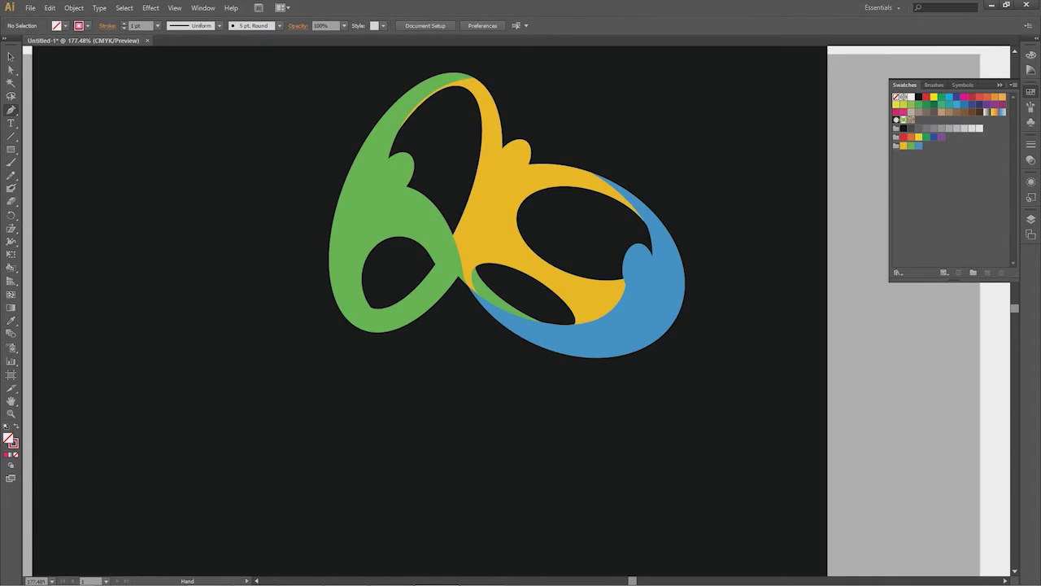
left_click_drag(153, 168, 439, 420)
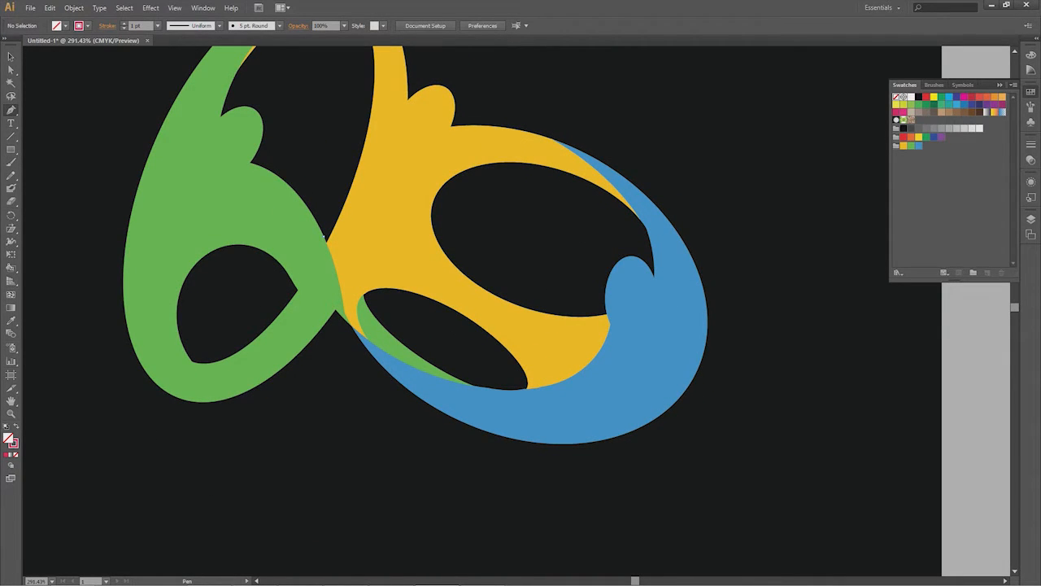
left_click(325, 240)
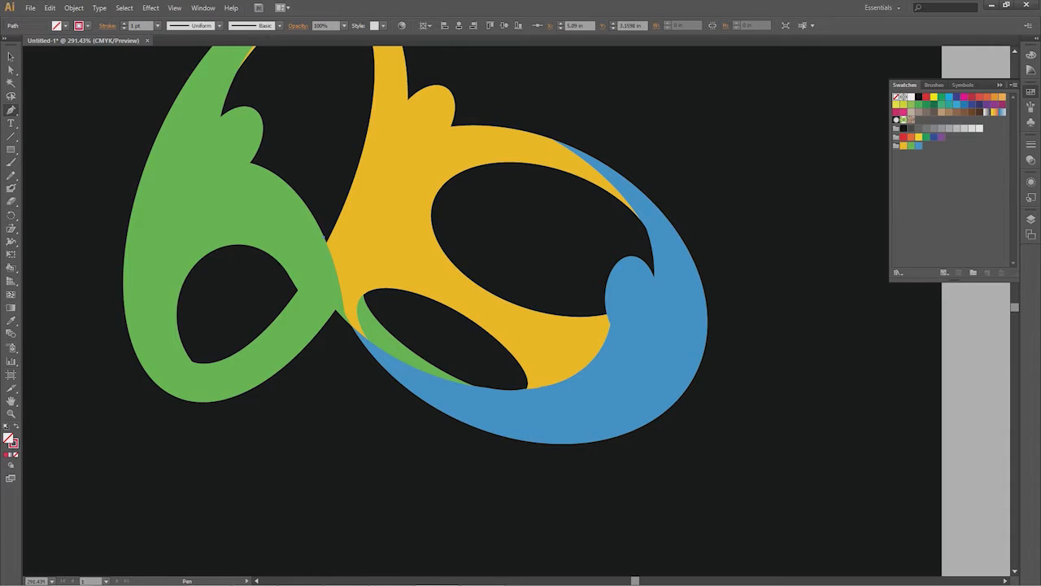
left_click_drag(389, 335, 399, 364)
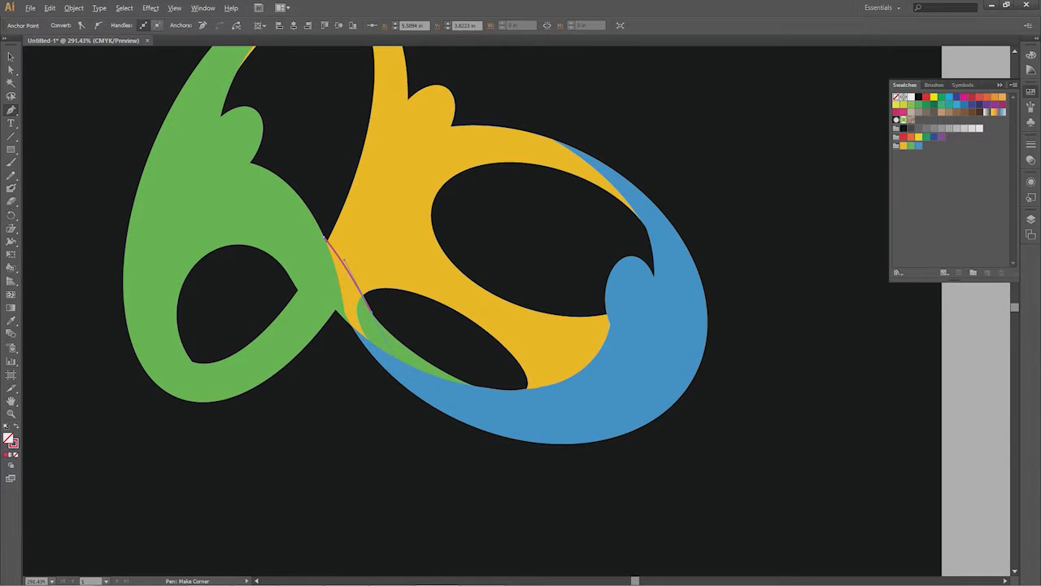
left_click_drag(372, 313, 372, 341)
- Close the Pen path around the yellow gap between the green figure and the crescent, and fill it with the figure's green
left_click(371, 341)
left_click(336, 311)
left_click(319, 277)
left_click(315, 249)
left_click(326, 239)
key("i")
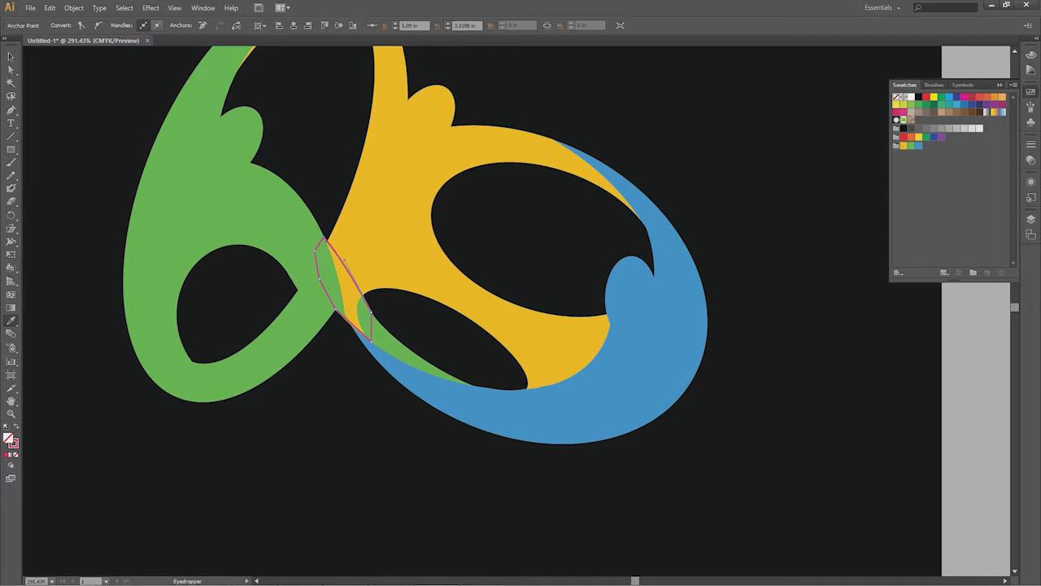
left_click(286, 218)
key("ctrl+shift+a")
- Add an anchor point to the green patch's lower edge and move it outward to cover the remaining yellow sliver
key("a")
key("z")
left_click_drag(193, 190, 588, 477)
key("a")
left_click(438, 241)
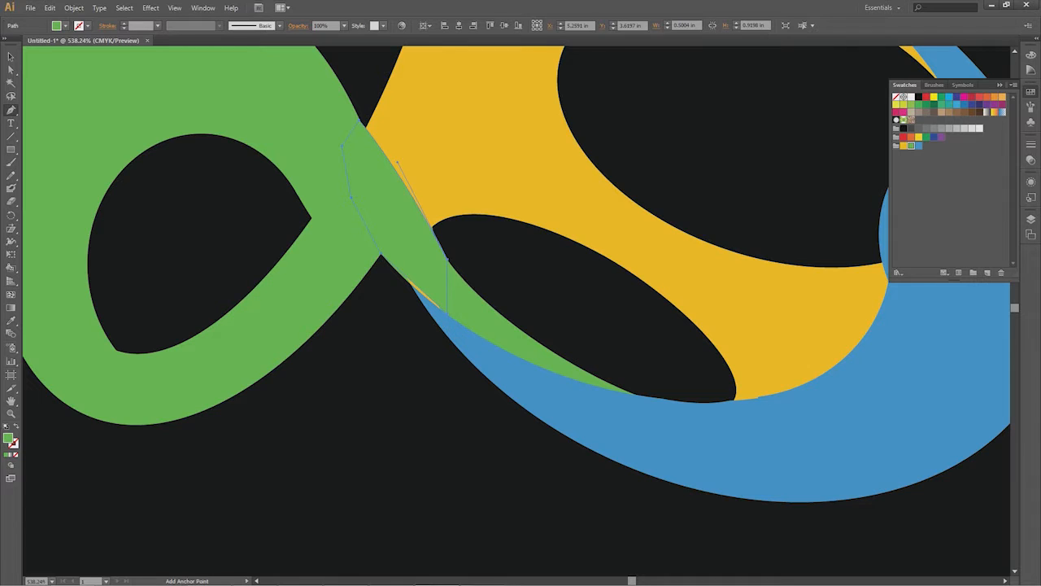
key("plus")
key("a")
left_click_drag(417, 286, 414, 287)
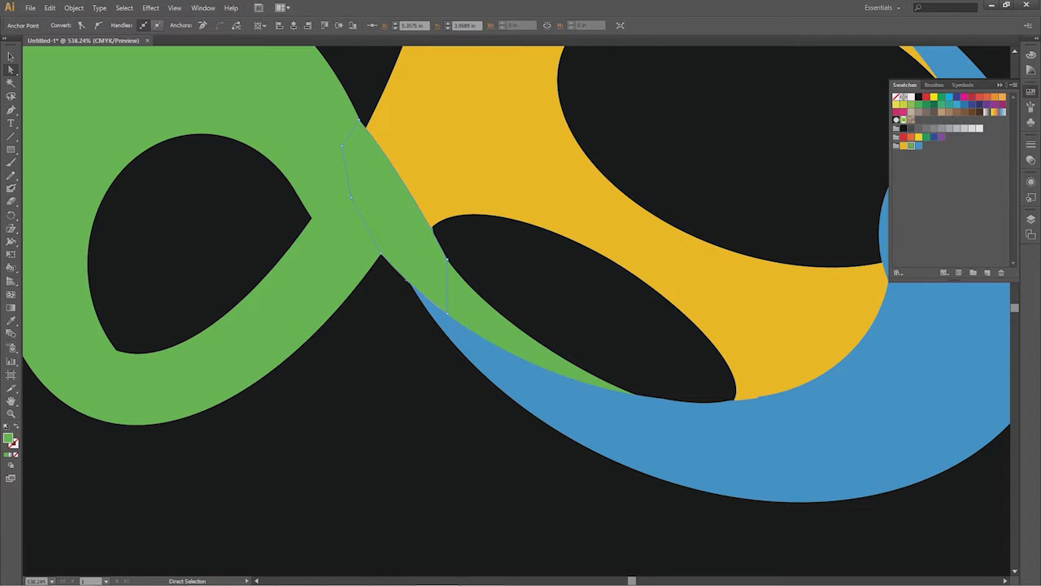
left_click_drag(407, 280, 413, 286)
key("j")
key("a")
key("ctrl+shift+a")
scroll(517, 309, "up", 3)
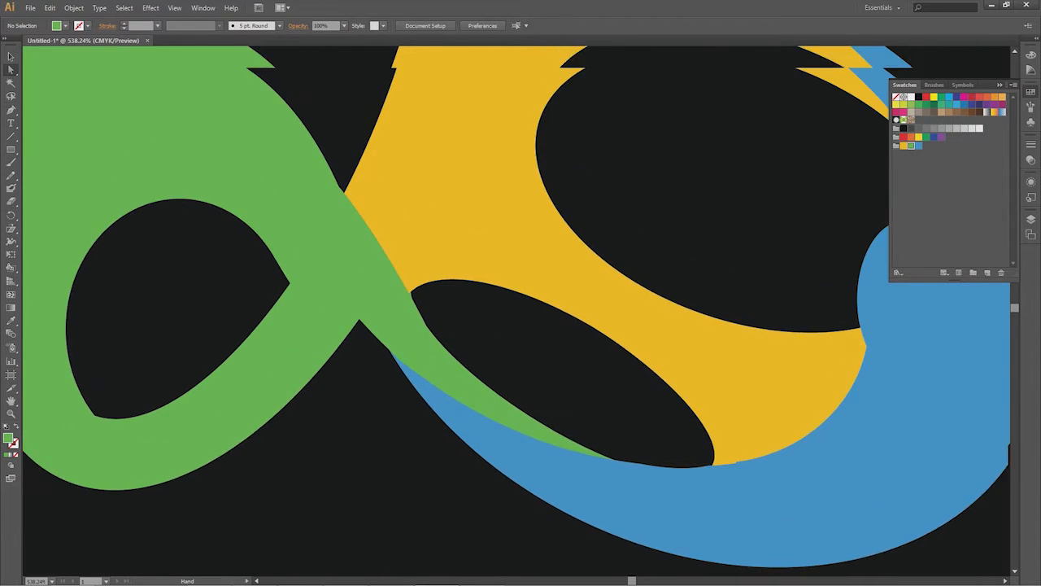
- Undo the last patch edit, add an anchor point on the green patch's edge along the yellow figure, and move it outward to round the edge
key("ctrl+z")
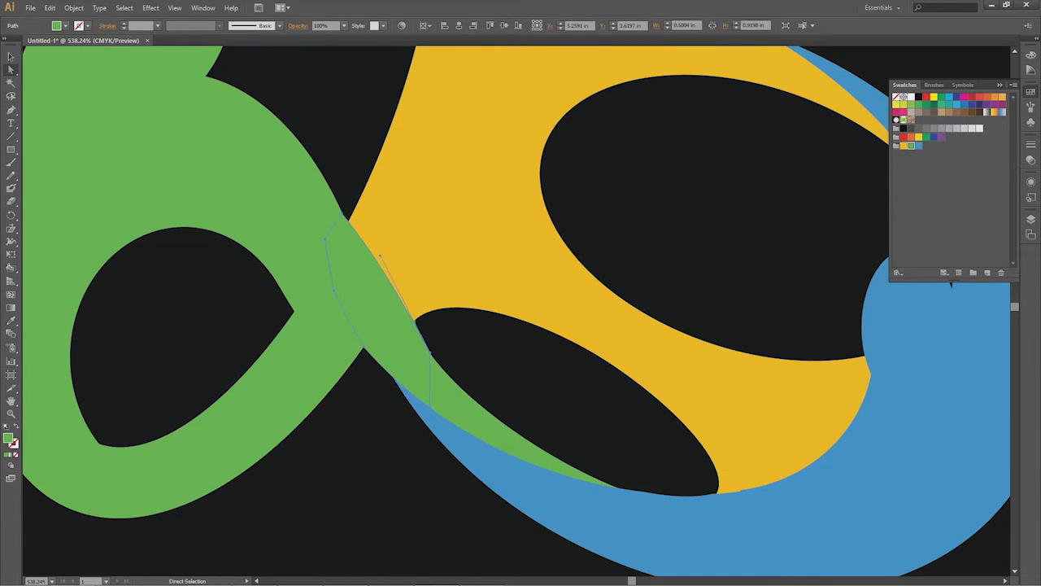
left_click(362, 348)
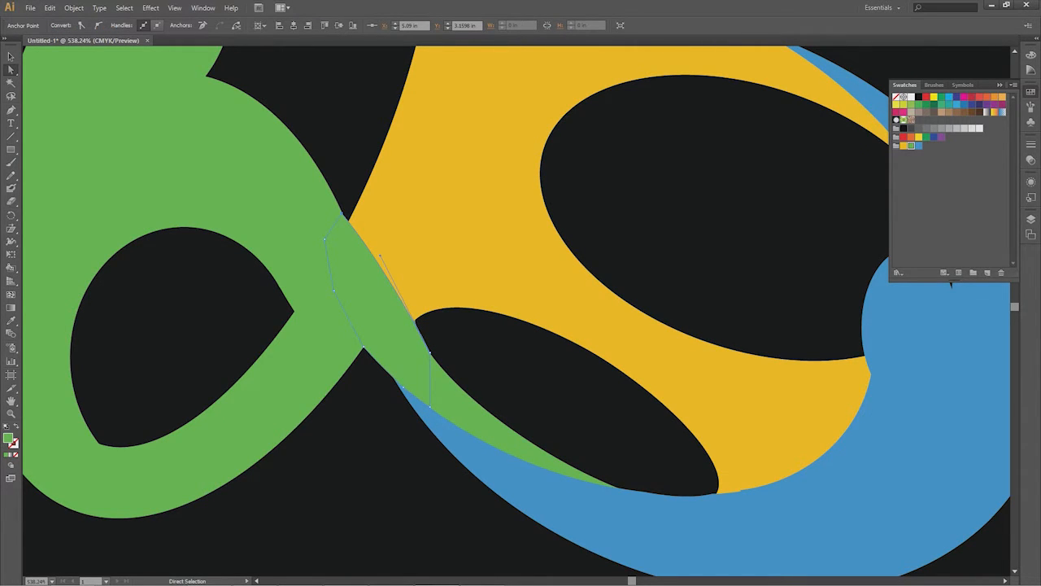
key("plus")
key("a")
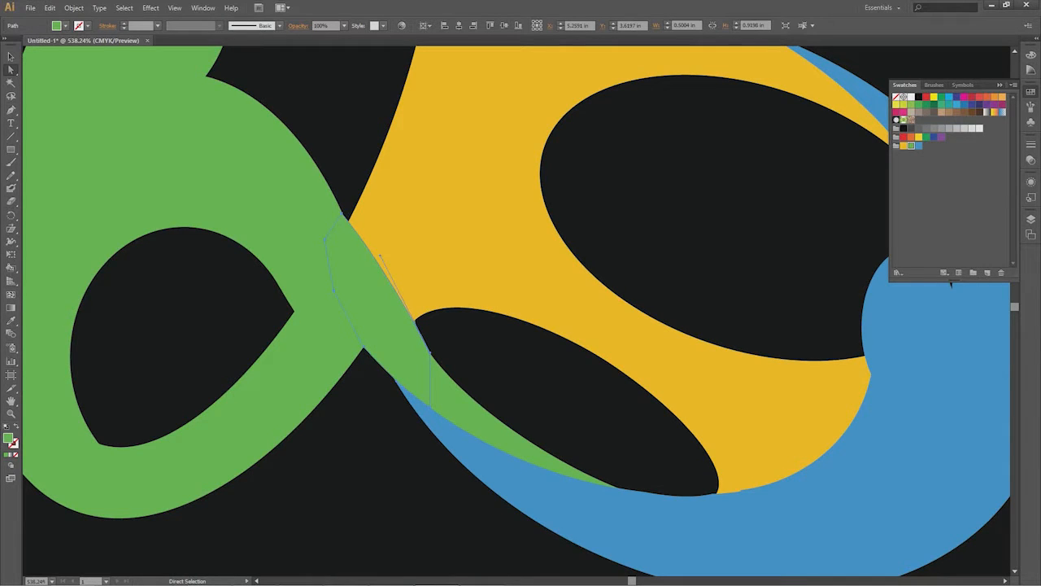
key("plus")
left_click(382, 281)
key("a")
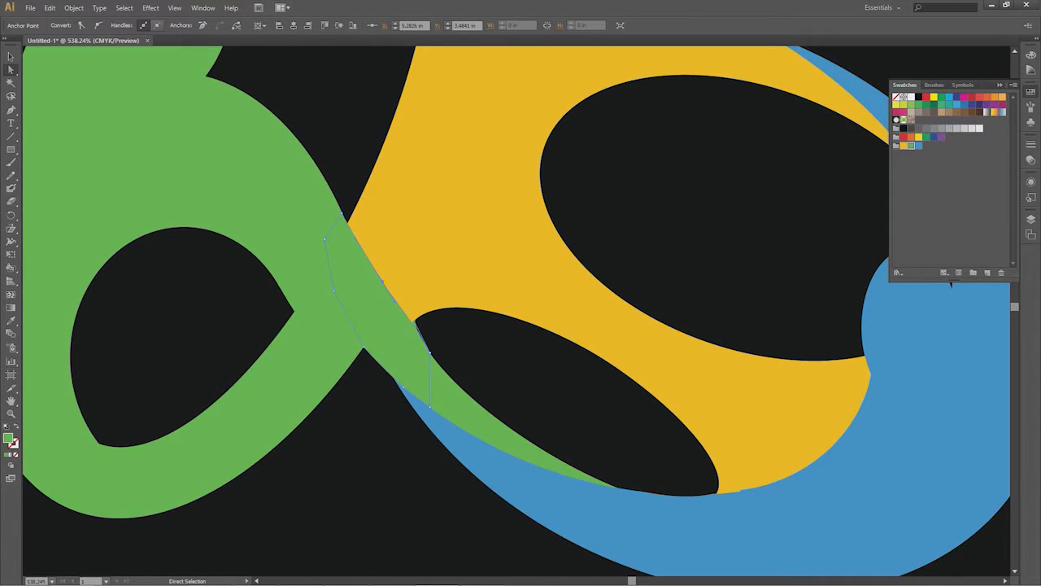
left_click_drag(382, 281, 392, 273)
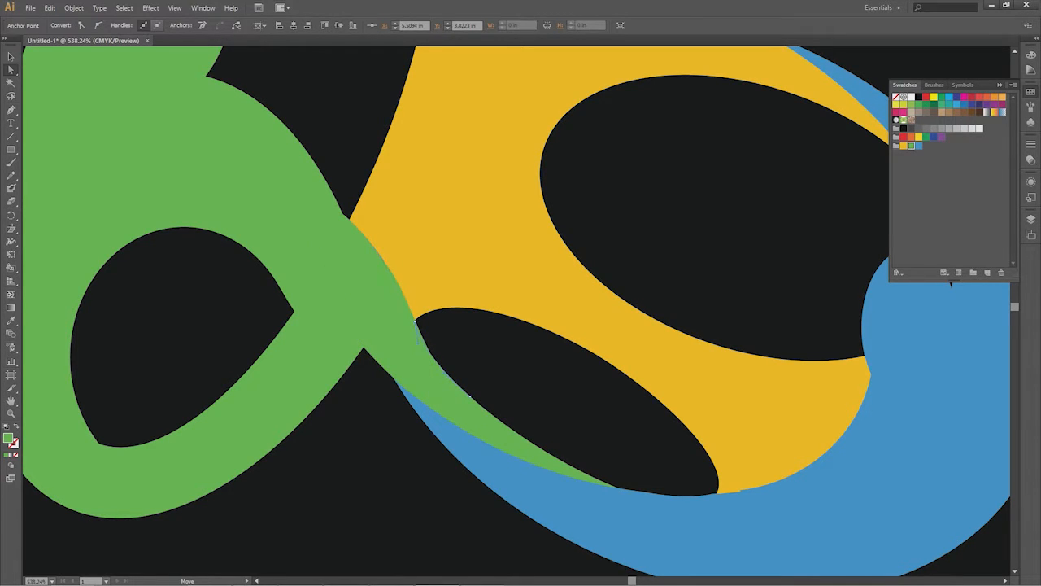
- Move the green patch's corner anchor down along the lower oval so its edge blends into the green crescent, and deselect the patch
left_click(460, 395)
left_click(406, 342)
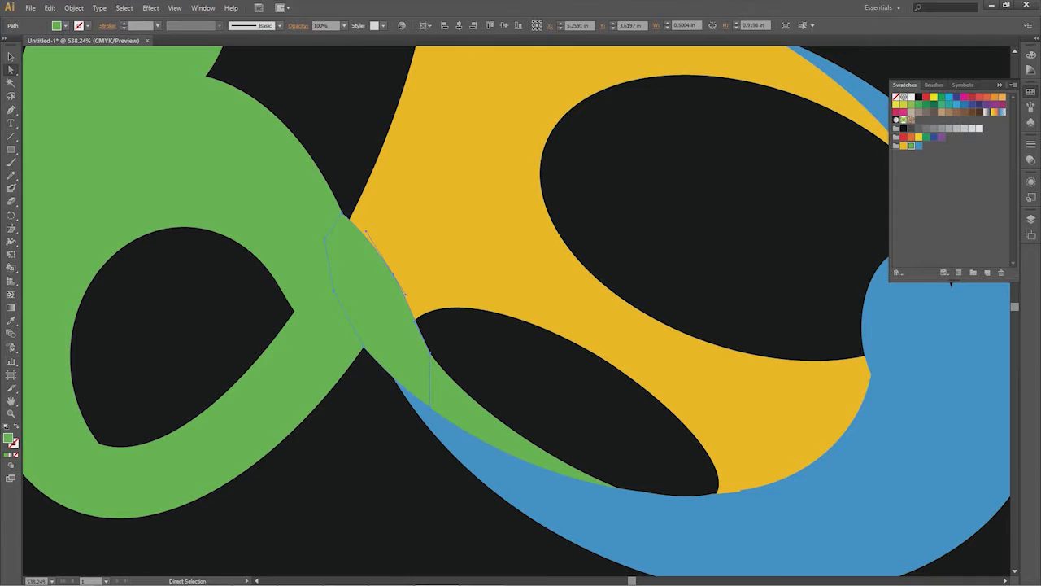
left_click_drag(429, 352, 437, 363)
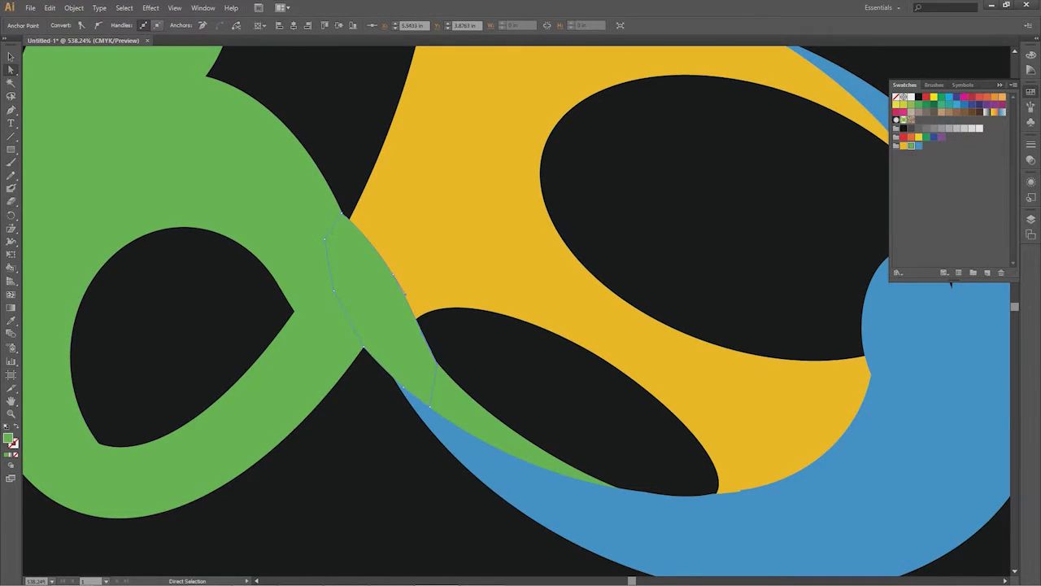
key("ctrl+shift+a")
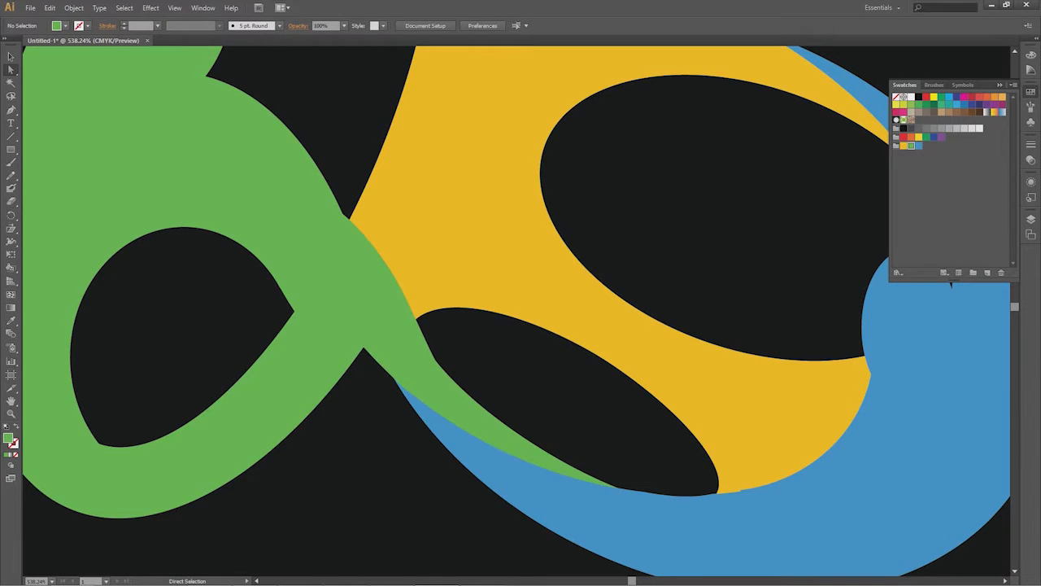
- Examine the patched crossing in the whole logo and close up where the green and yellow edges meet the black background
key("ctrl+0")
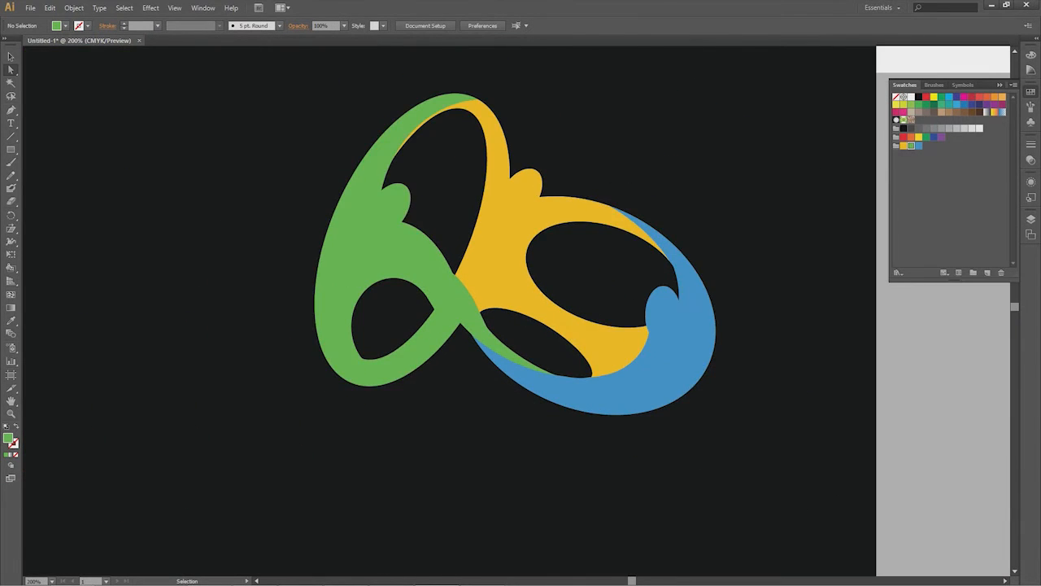
left_click_drag(479, 295, 446, 288)
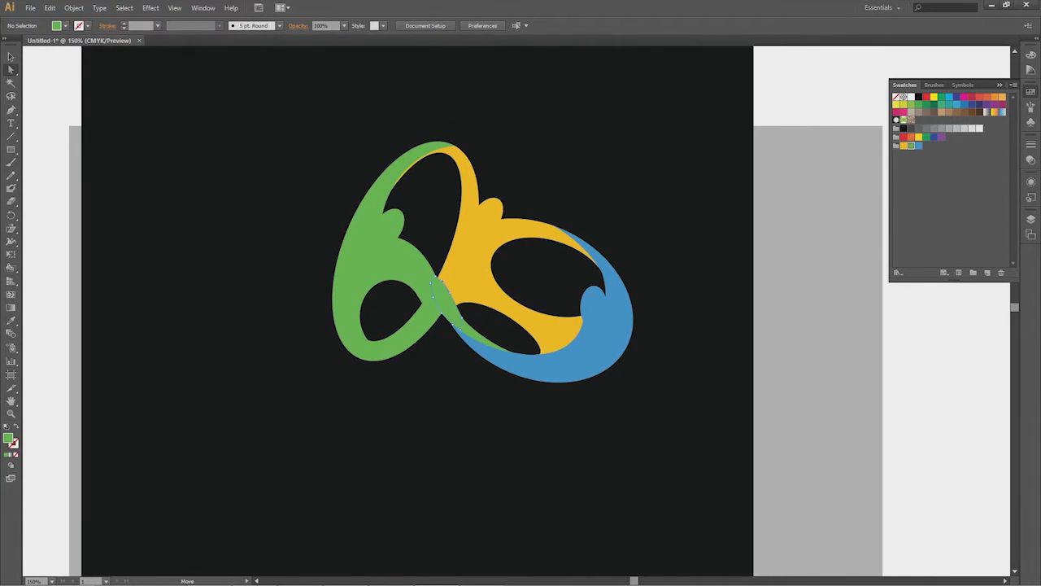
left_click(445, 289)
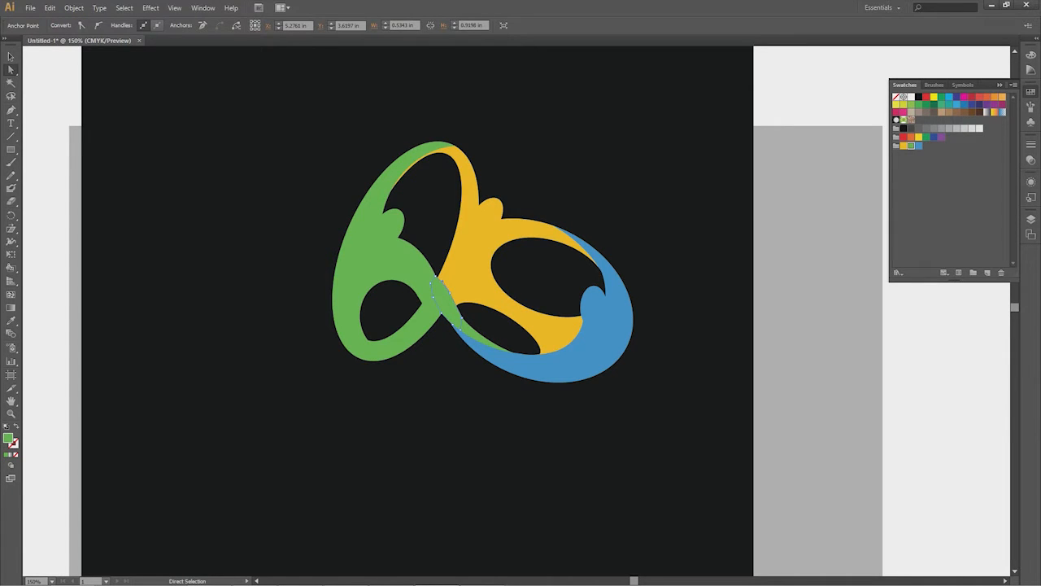
key("z")
left_click_drag(384, 280, 519, 377)
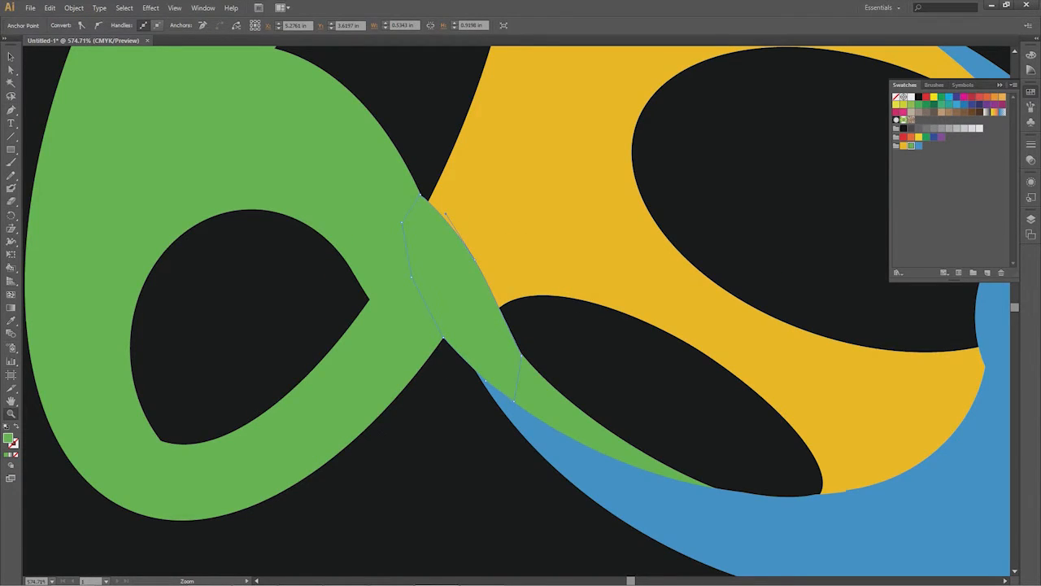
key("ctrl+shift+a")
left_click_drag(431, 195, 443, 195)
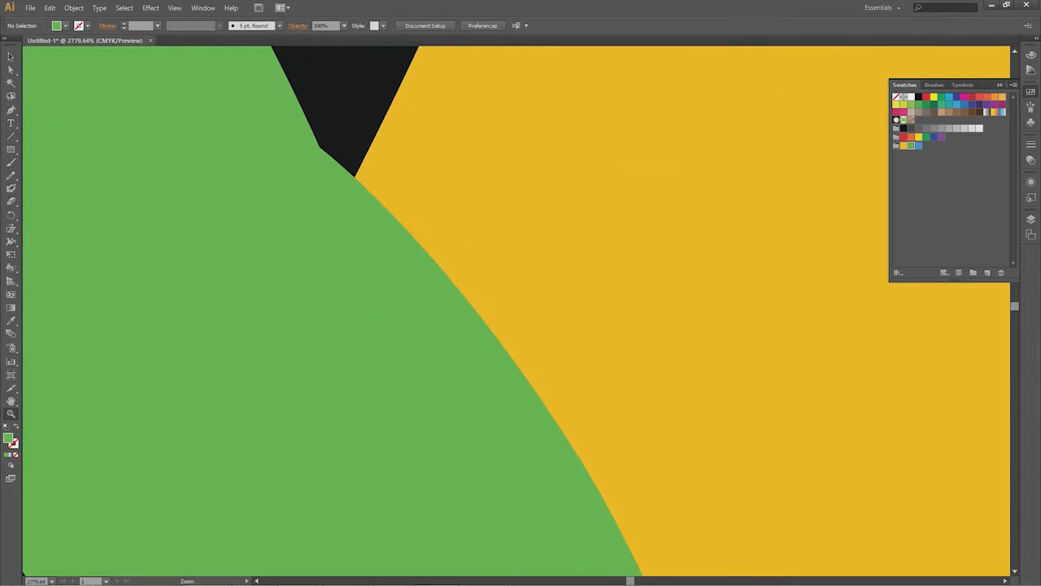
key("b")
key("shift+x")
mouse_move(293, 117)
left_mouse_down()
mouse_move(295, 154)
mouse_move(313, 106)
mouse_move(294, 130)
left_mouse_up()
key("ctrl+z")
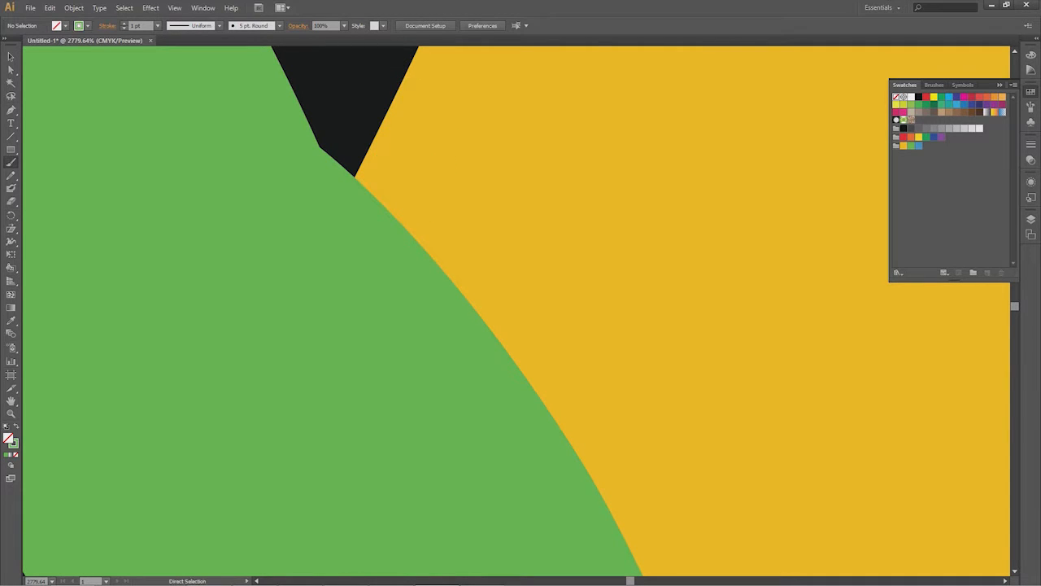
key("ctrl+plus")
key("ctrl+1")
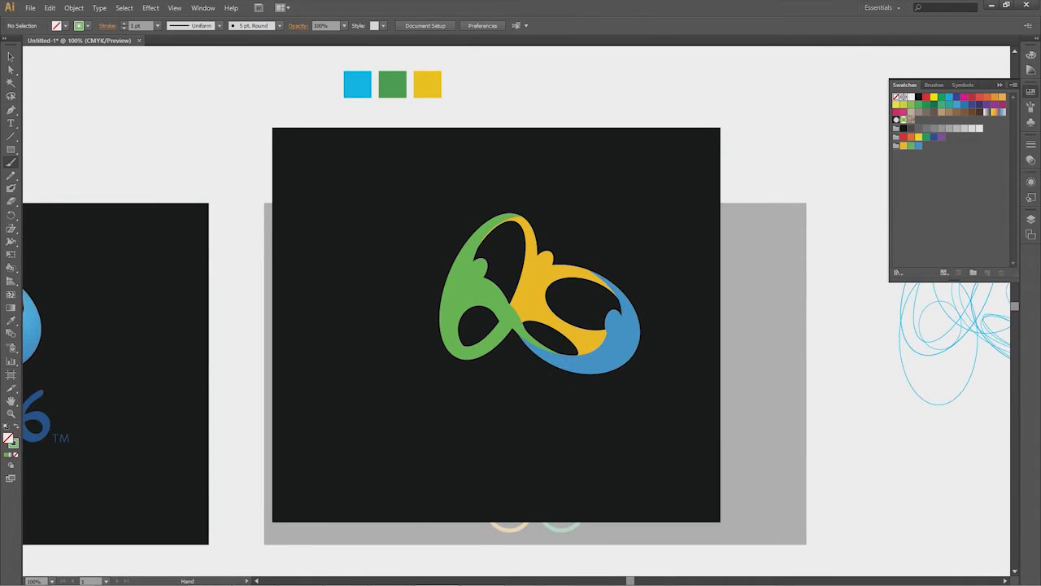
- Try to recolour the yellow figure's central region and the green crossing patch with the Live Paint Bucket, and undo the fill
left_click_drag(537, 301, 472, 288)
key("v")
left_click(469, 285)
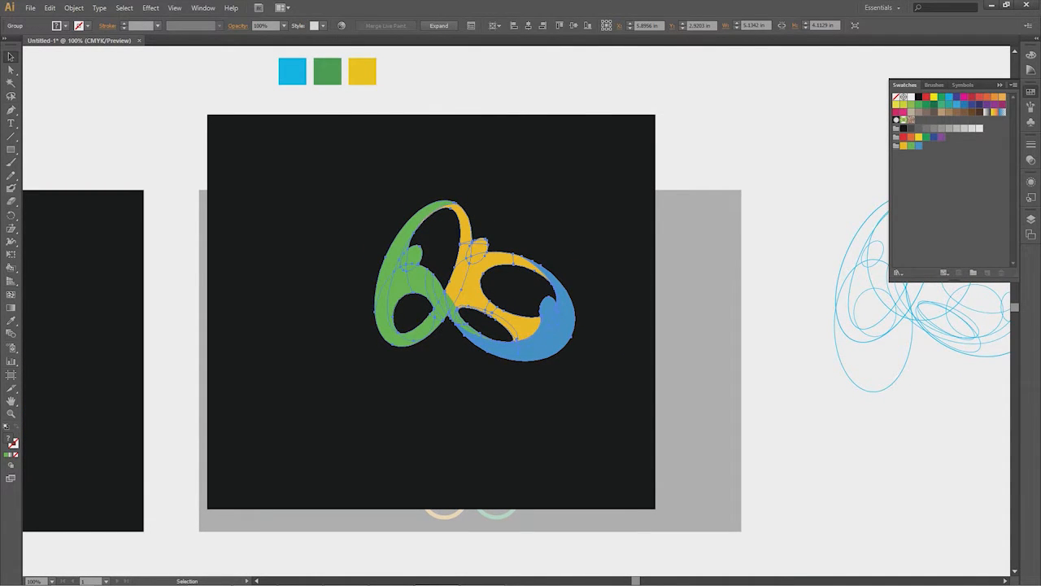
key("ctrl+shift+a")
key("k")
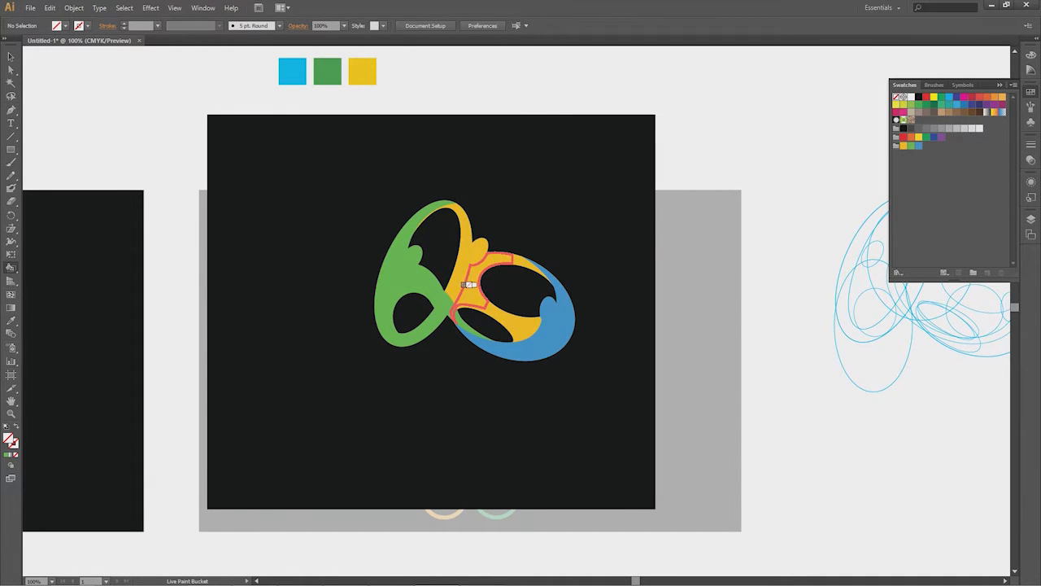
key("Left")
key("Left")
key("Left")
left_click(469, 285)
left_click(443, 305)
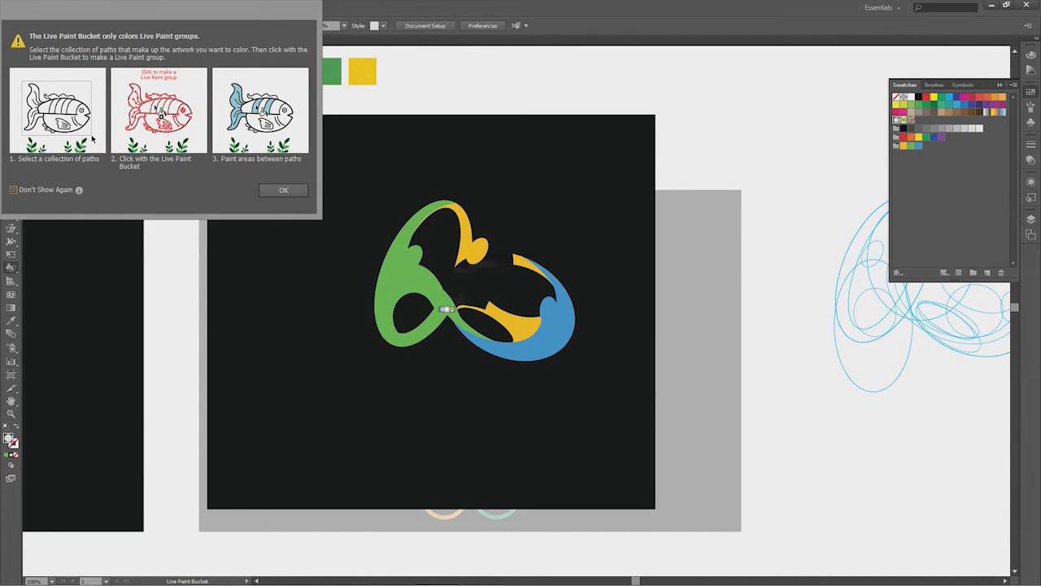
key("Return")
key("ctrl+z")
key("ctrl+z")
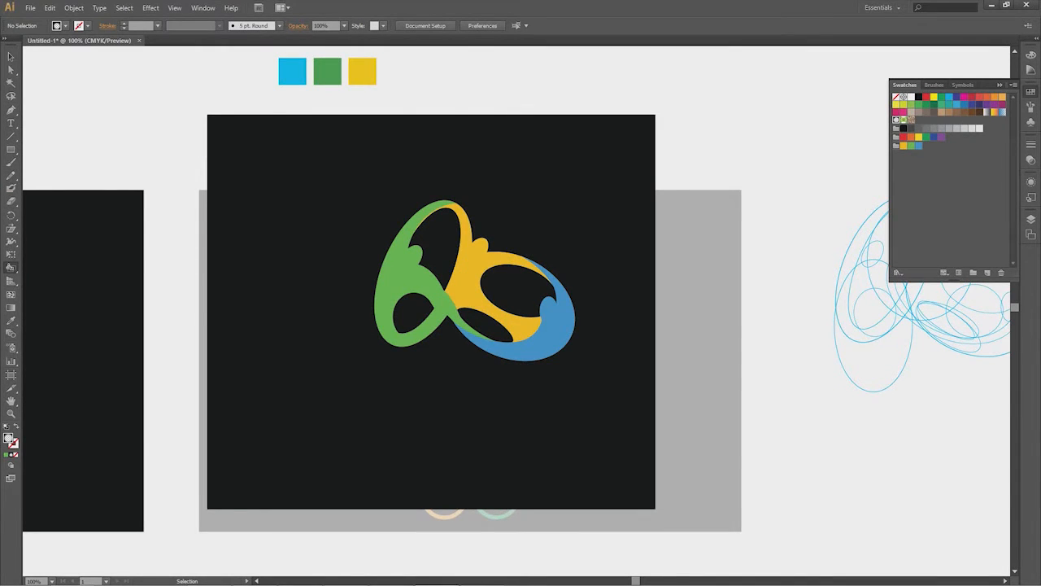
- Expand the logo's Live Paint group into separate shapes with Object, Fill and Stroke included
key("v")
left_click(444, 301)
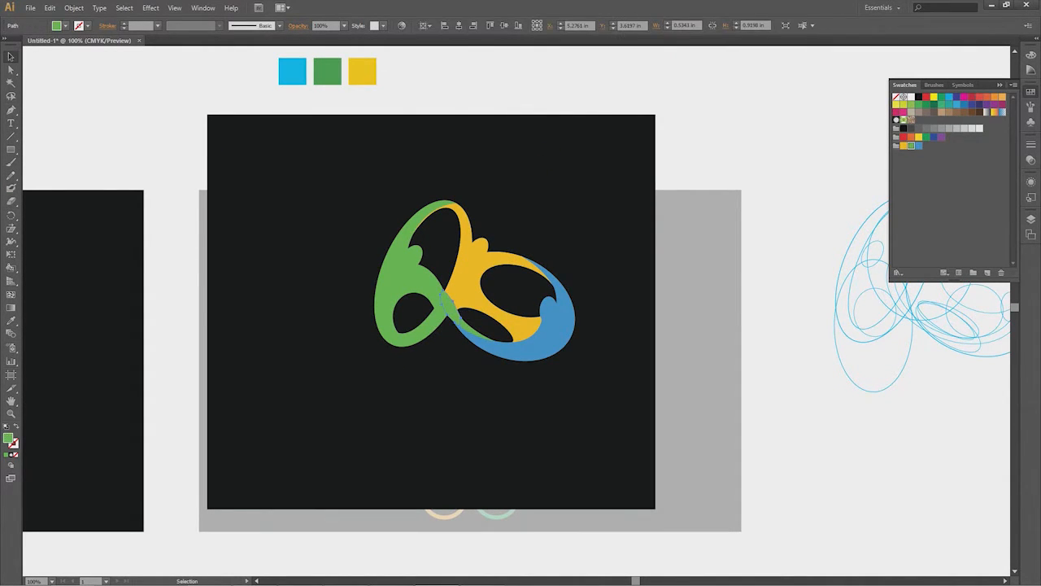
left_click(468, 281)
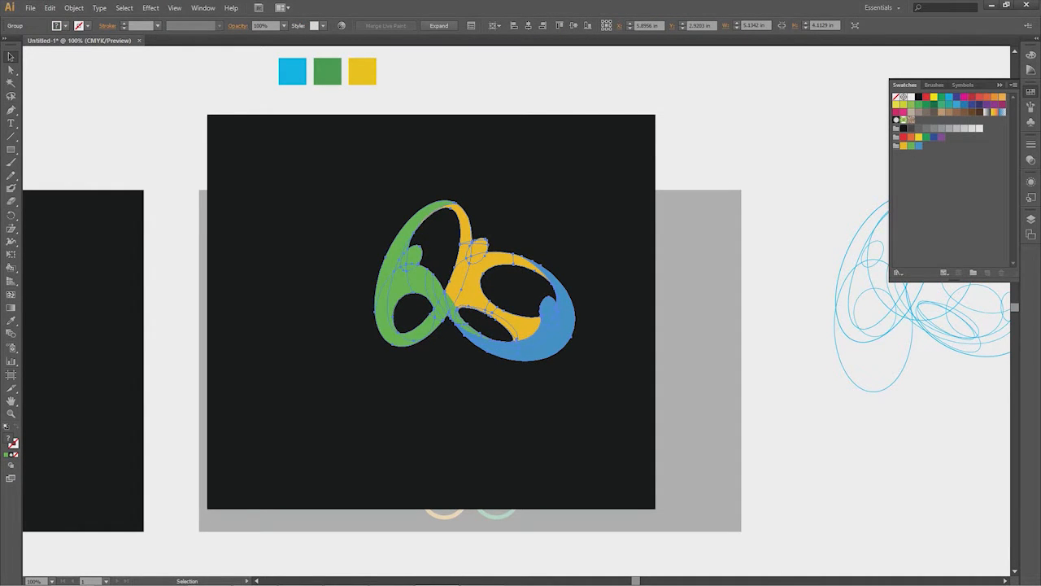
left_click(74, 8)
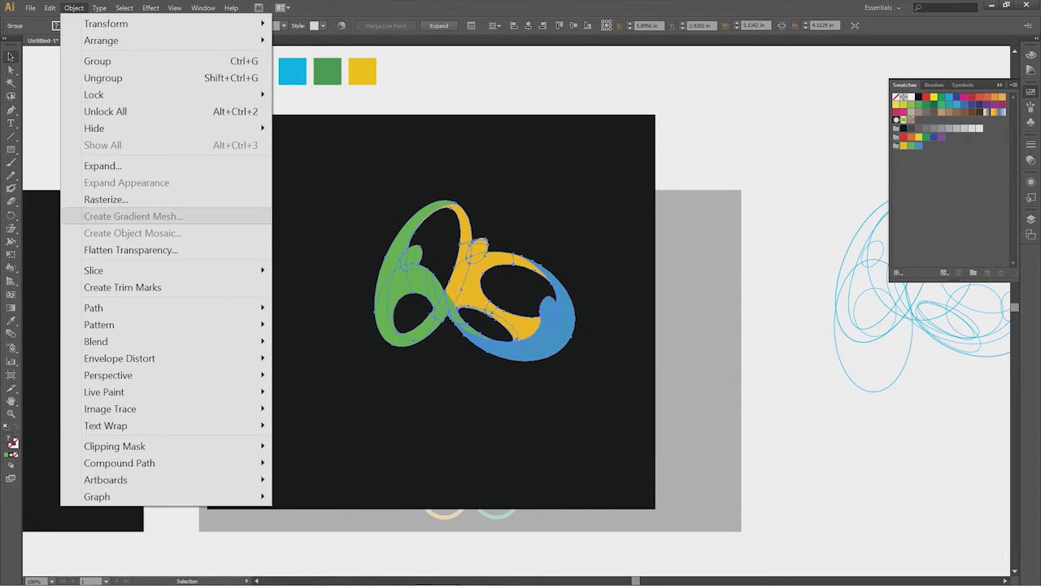
left_click(103, 165)
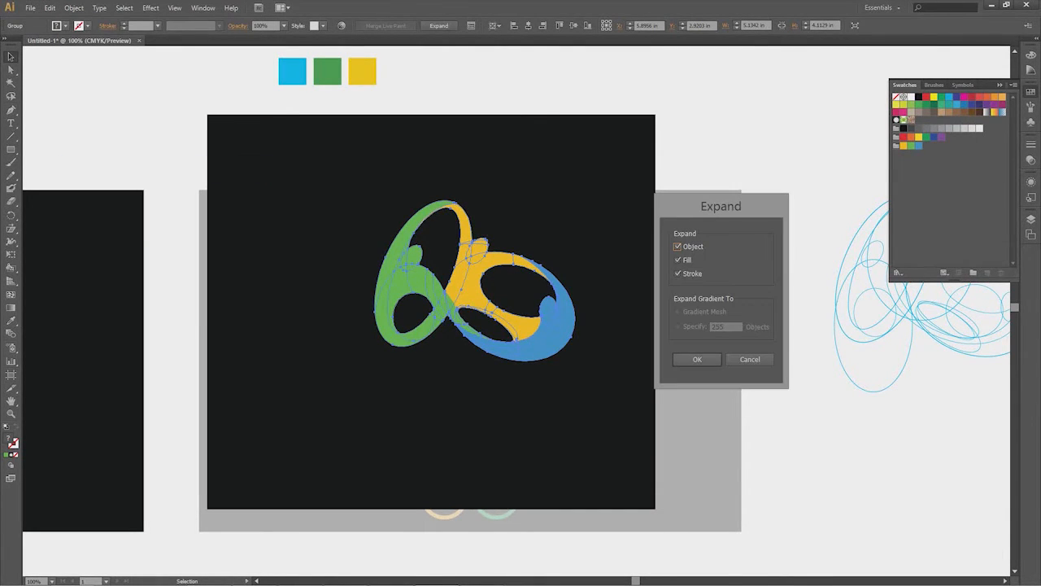
key("Return")
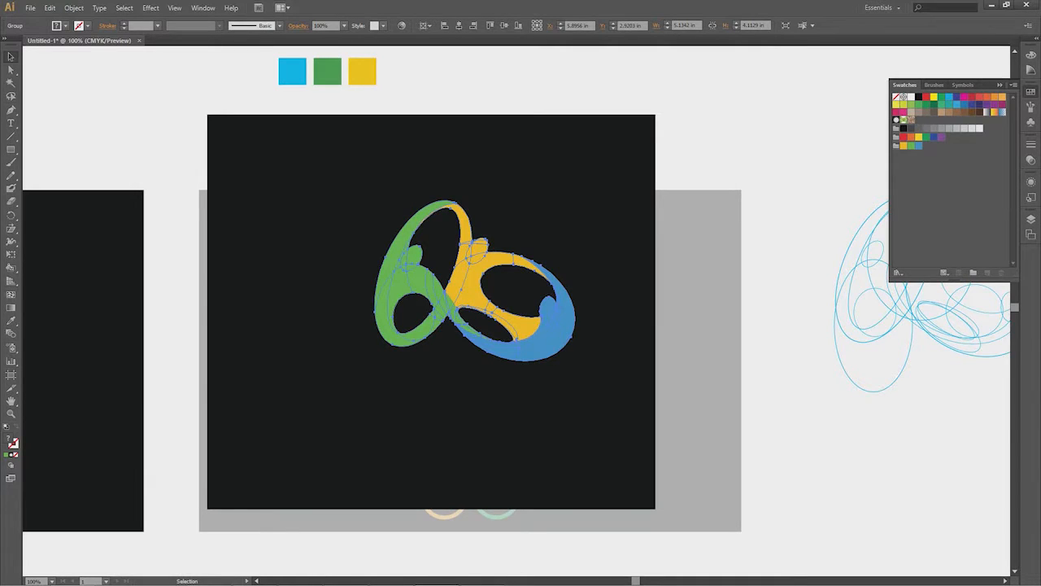
- Try to fill part of the expanded yellow figure with the Live Paint Bucket
key("ctrl+shift+a")
key("k")
left_click(515, 256)
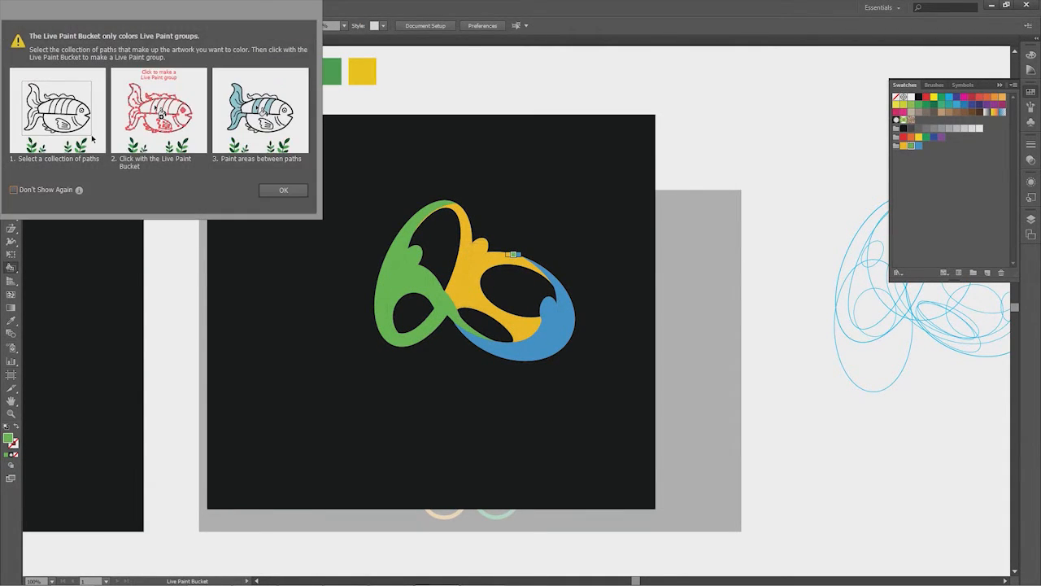
key("Return")
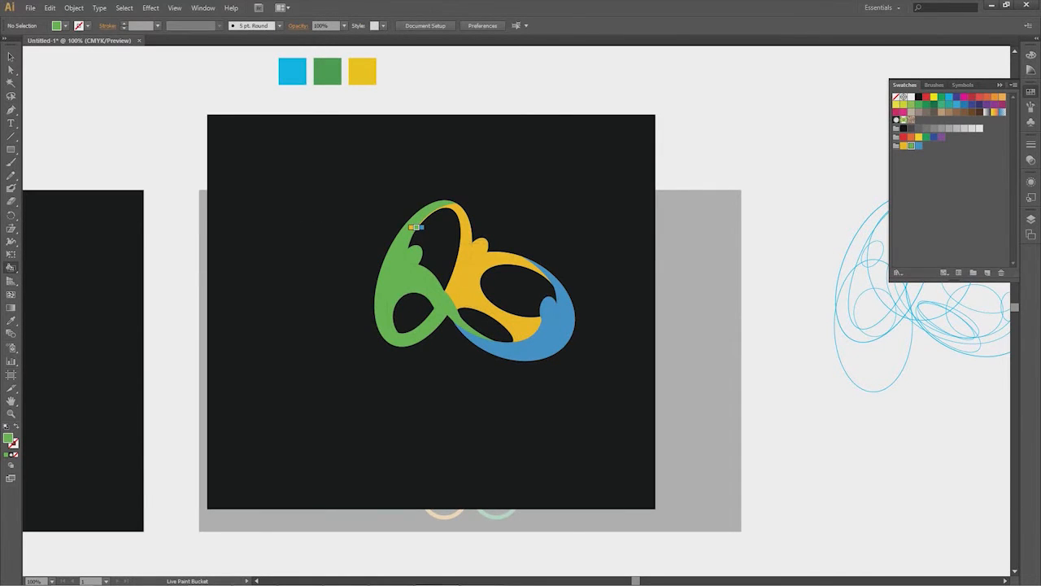
- Compare the flat logo with the reference logo, and examine the expanded shapes' paths in Outline view
key("v")
mouse_move(414, 227)
left_mouse_down()
mouse_move(398, 263)
mouse_move(422, 236)
left_mouse_up()
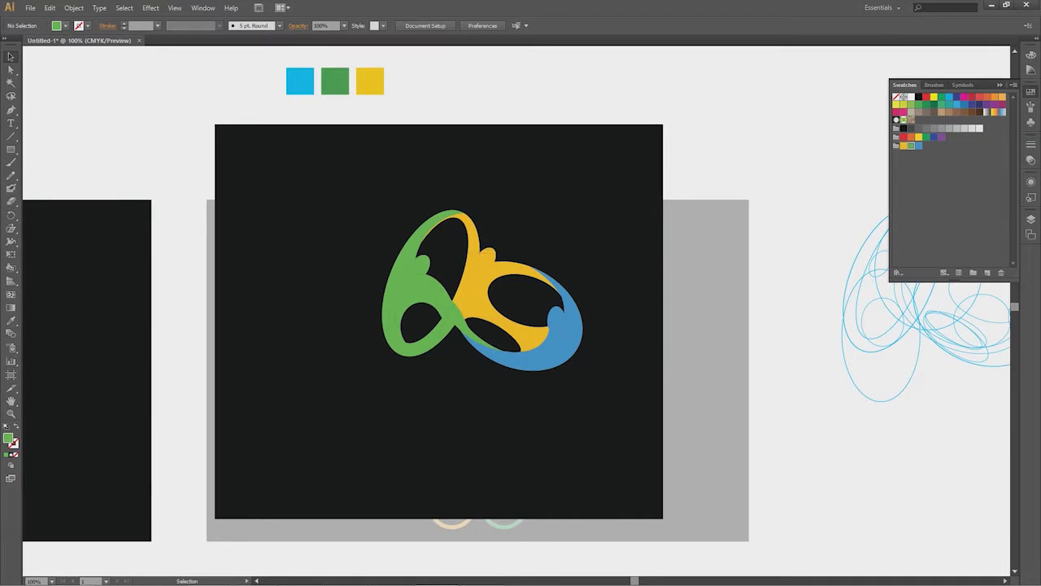
left_click_drag(423, 237, 535, 212)
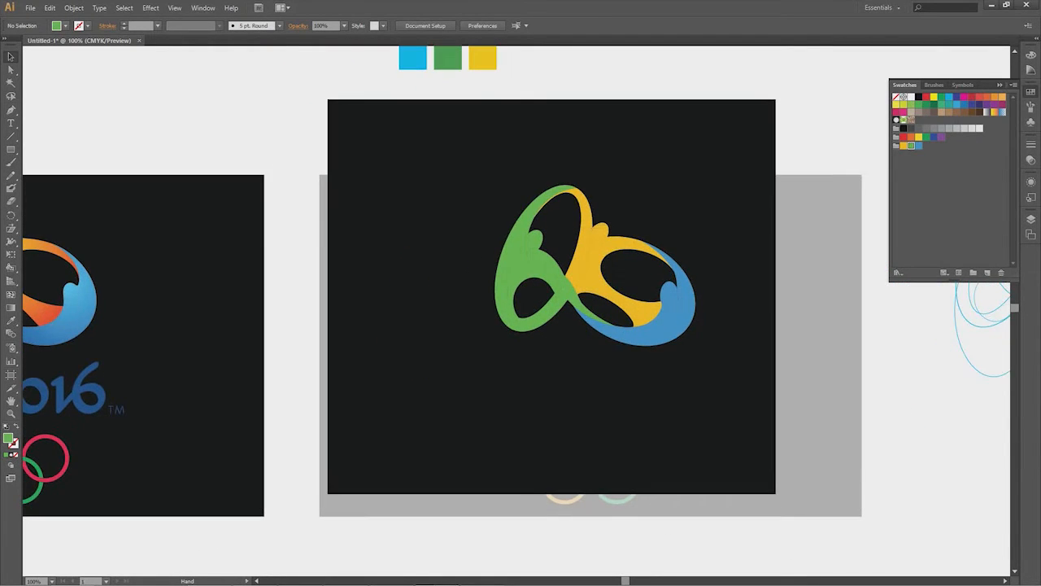
key("ctrl+minus")
key("ctrl+minus")
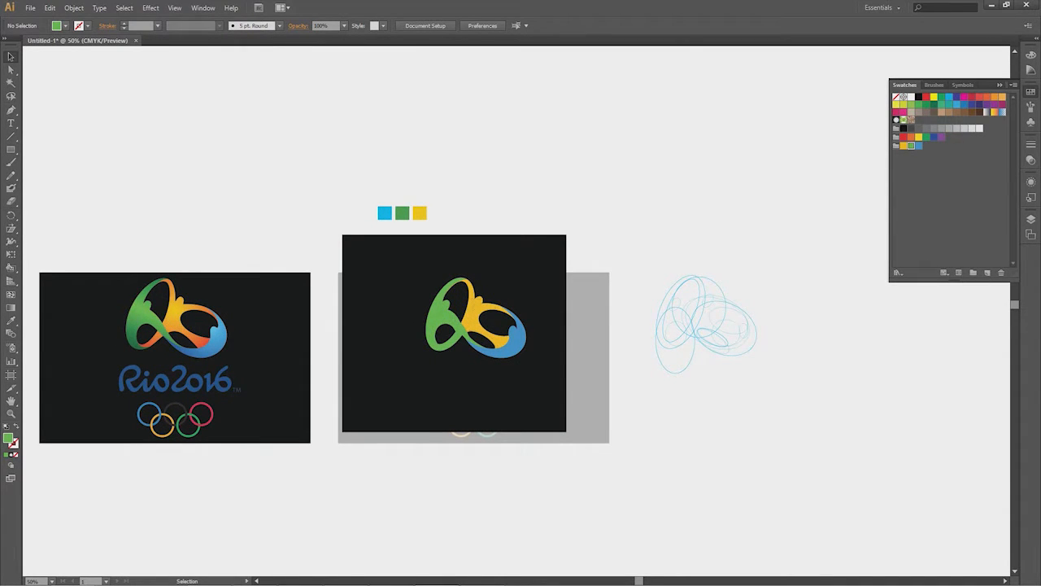
key("z")
left_click_drag(397, 247, 579, 414)
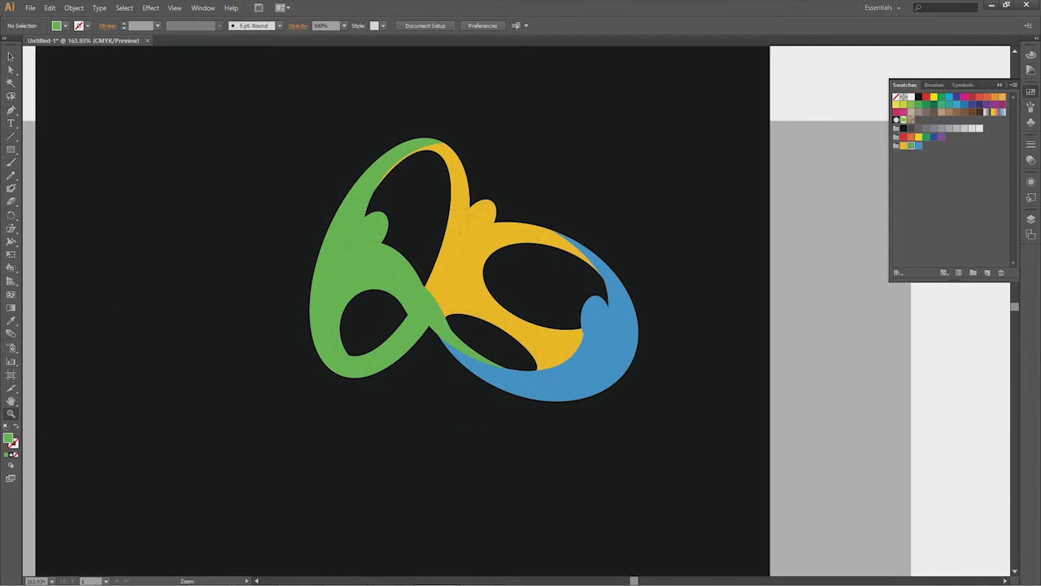
key("ctrl+y")
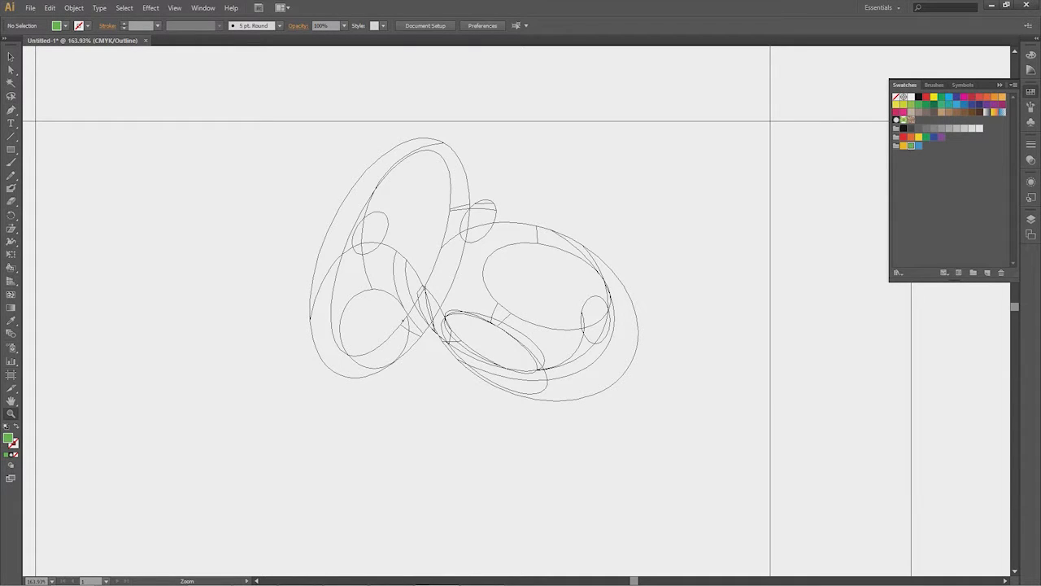
key("ctrl+y")
- Pull the central yellow piece, several blue pieces and two outer green pieces of the expanded logo apart with Direct Selection
key("a")
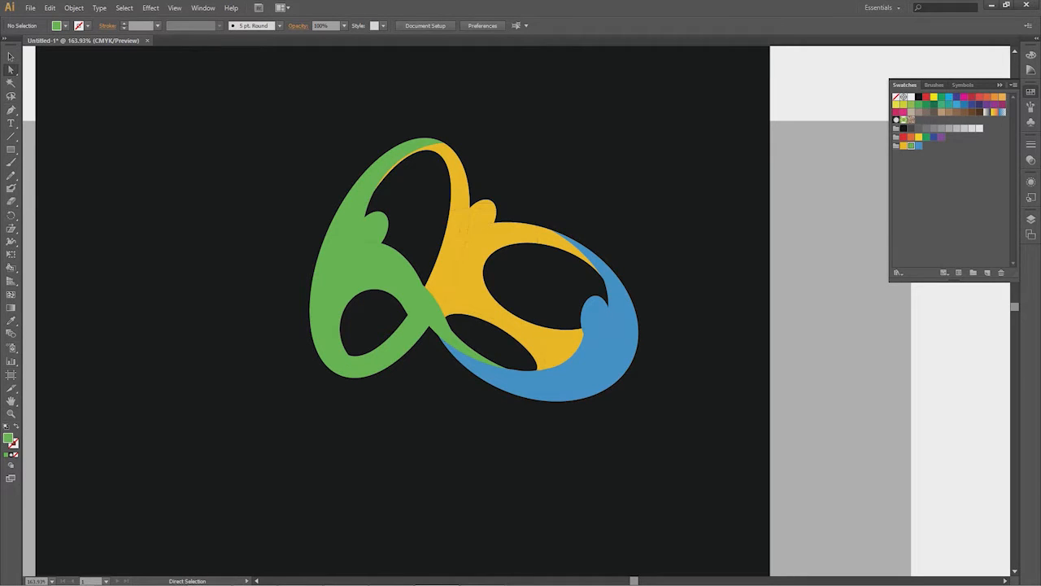
left_click(469, 277)
left_click_drag(470, 276, 603, 142)
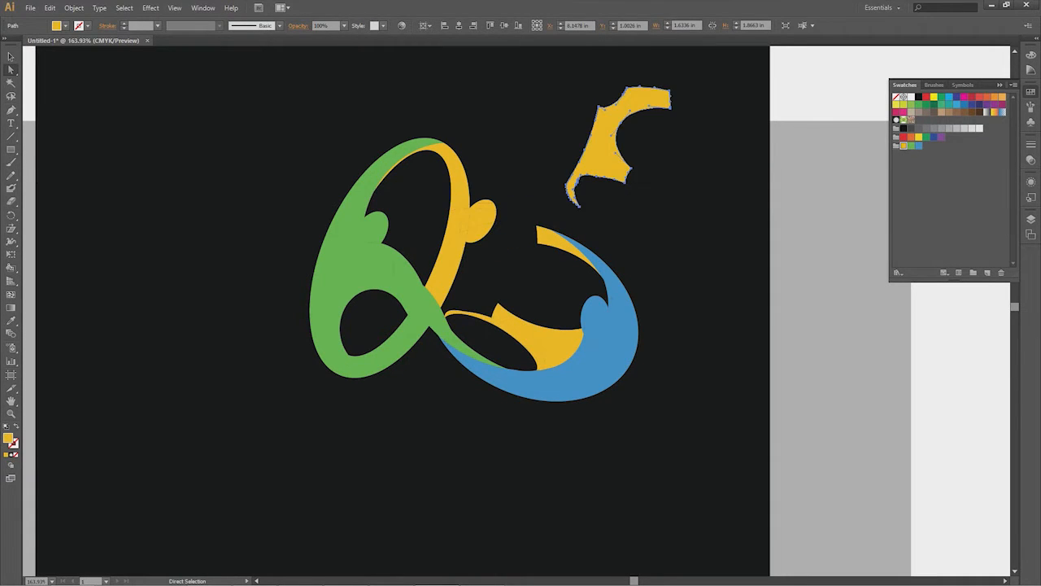
left_click_drag(591, 355, 537, 500)
left_click_drag(621, 346, 720, 411)
left_click_drag(521, 384, 394, 463)
left_click_drag(595, 319, 489, 128)
left_click_drag(350, 309, 208, 392)
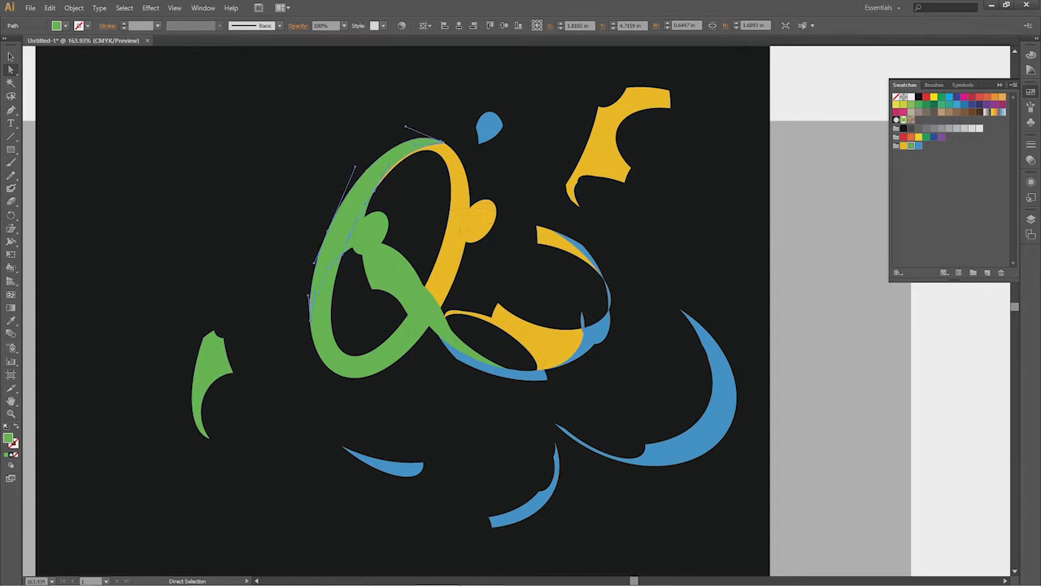
left_click_drag(350, 195, 238, 227)
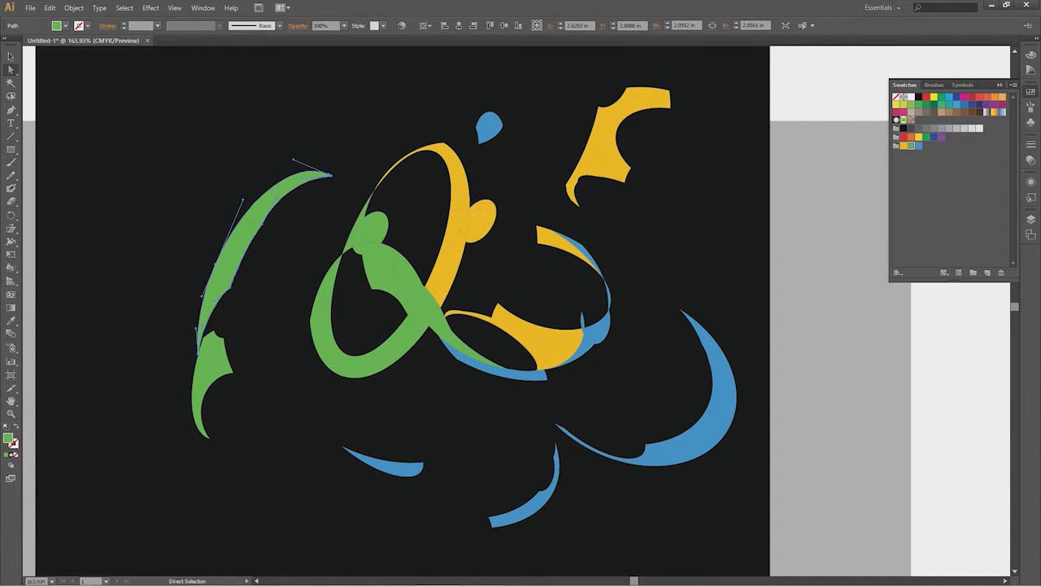
- Undo the moves of the separated green, yellow and blue pieces to reassemble the logo, and clear the selection
key("z")
left_click_drag(381, 241, 458, 366)
key("ctrl+minus")
key("ctrl+minus")
key("ctrl+minus")
key("ctrl+minus")
key("ctrl+minus")
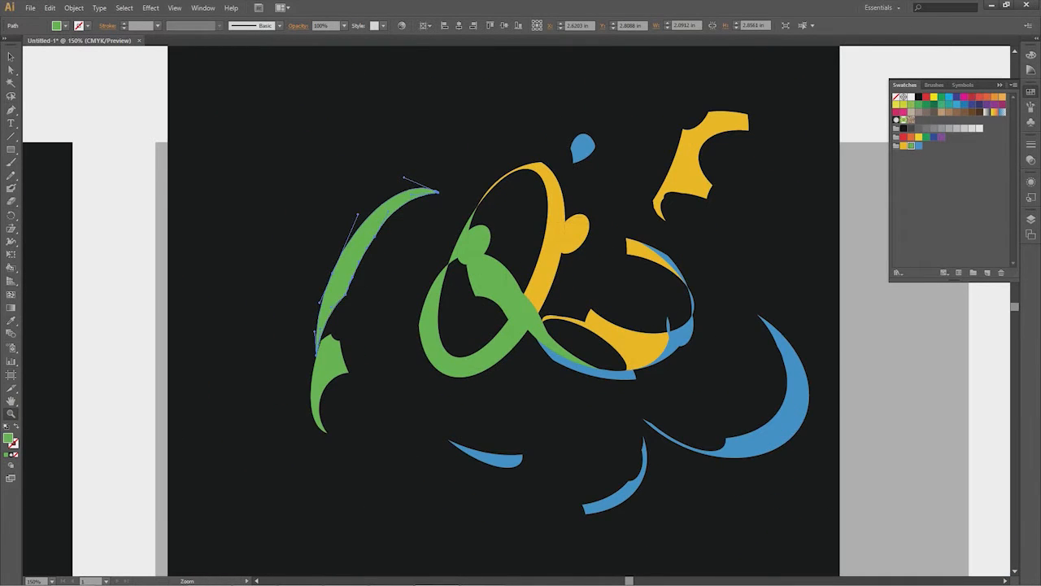
key("a")
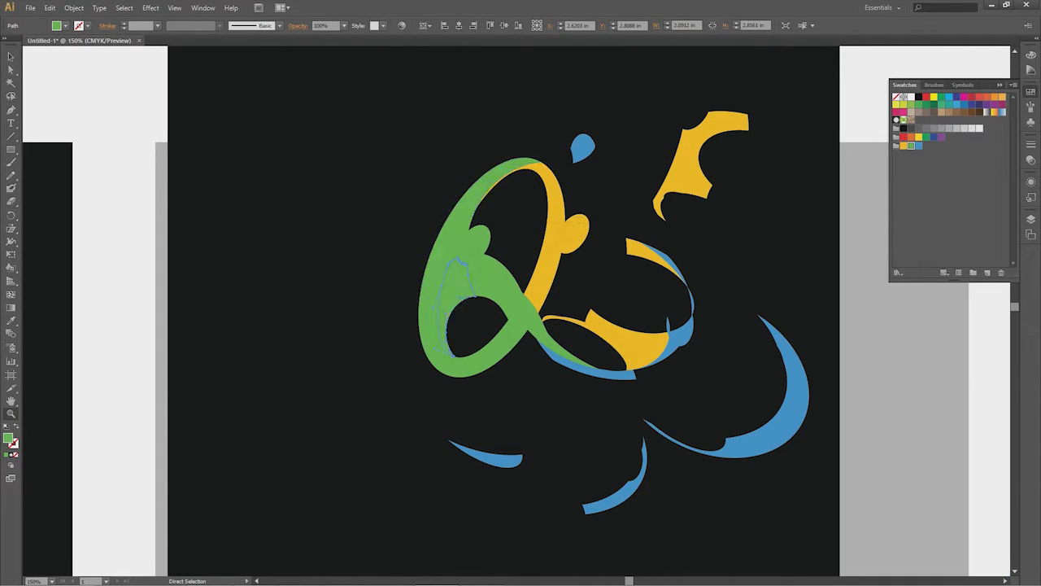
key("ctrl+shift+a")
key("v")
left_click_drag(627, 251, 576, 373)
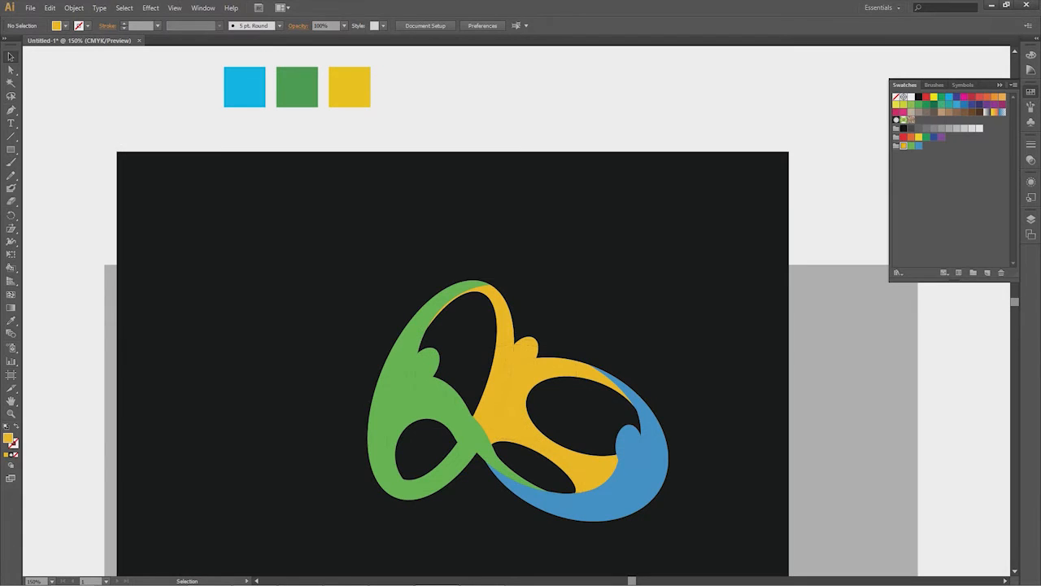
- Select all matching yellow shapes with the Magic Wand, try recolouring them red, and undo the fill
key("w")
key("y")
left_click_drag(577, 373, 551, 346)
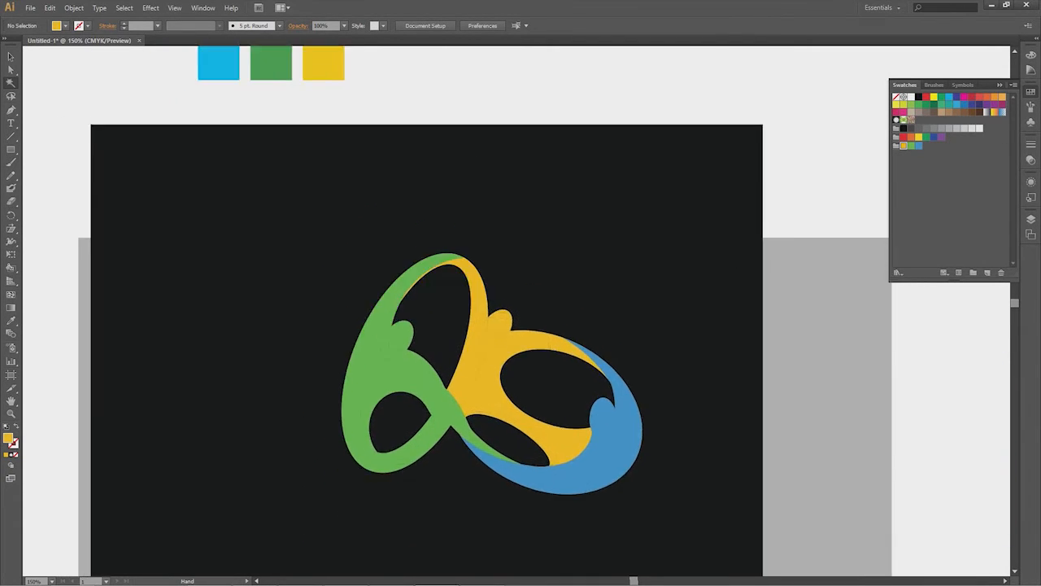
left_click(551, 345)
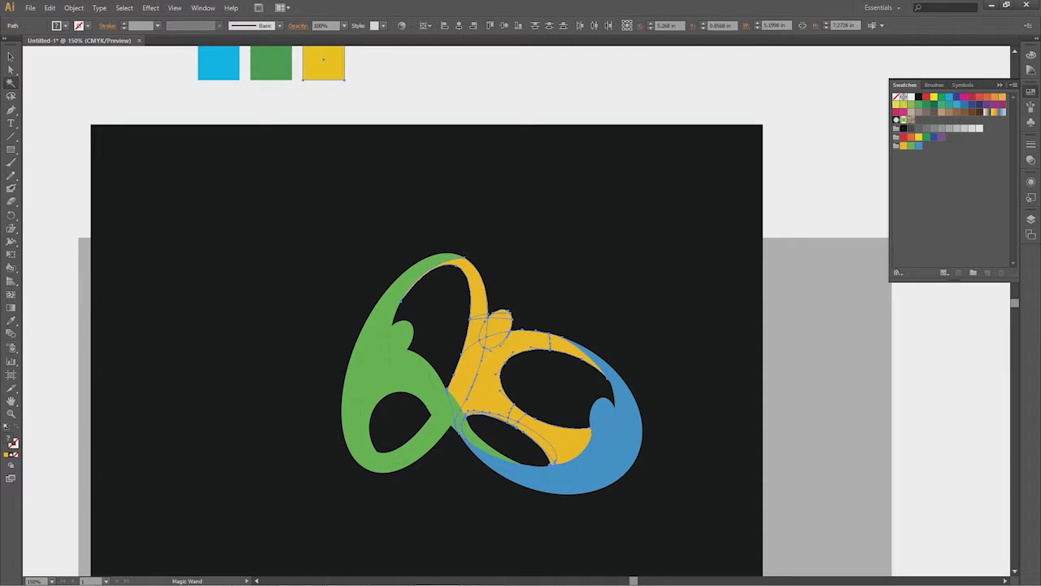
key("ctrl+minus")
key("ctrl+minus")
key("ctrl+minus")
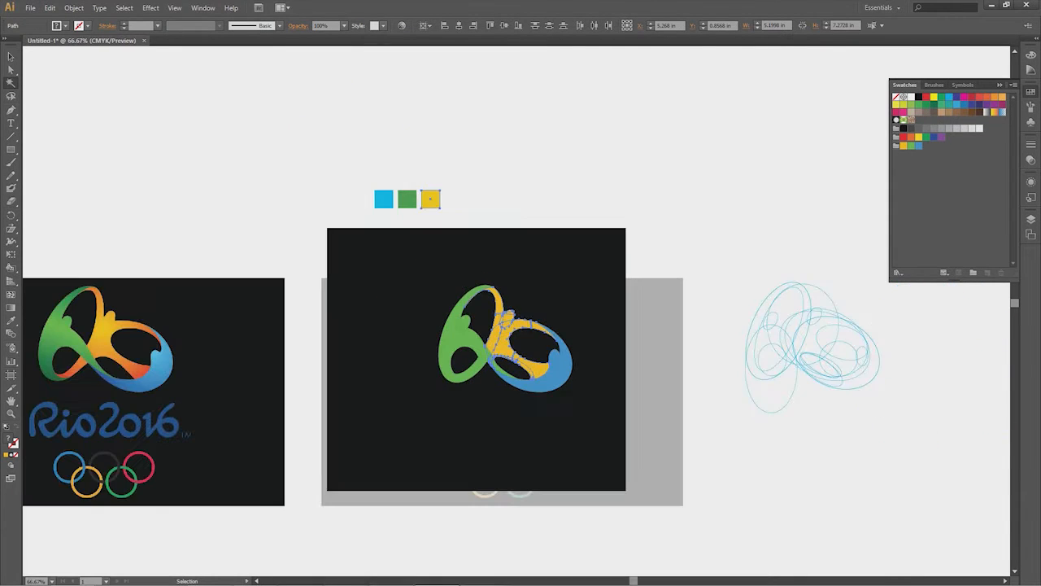
key("ctrl+plus")
key("ctrl+plus")
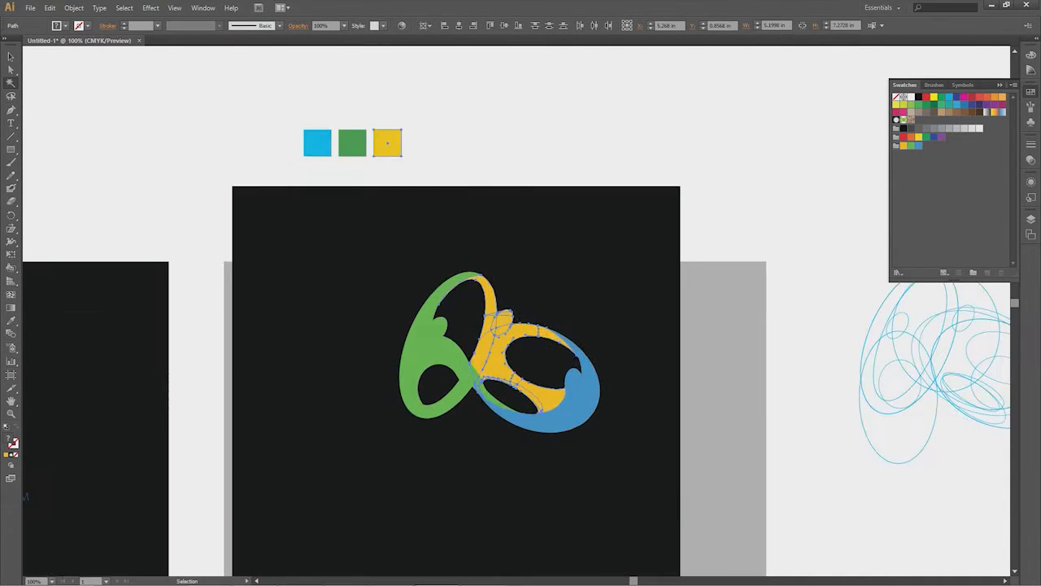
key("ctrl+minus")
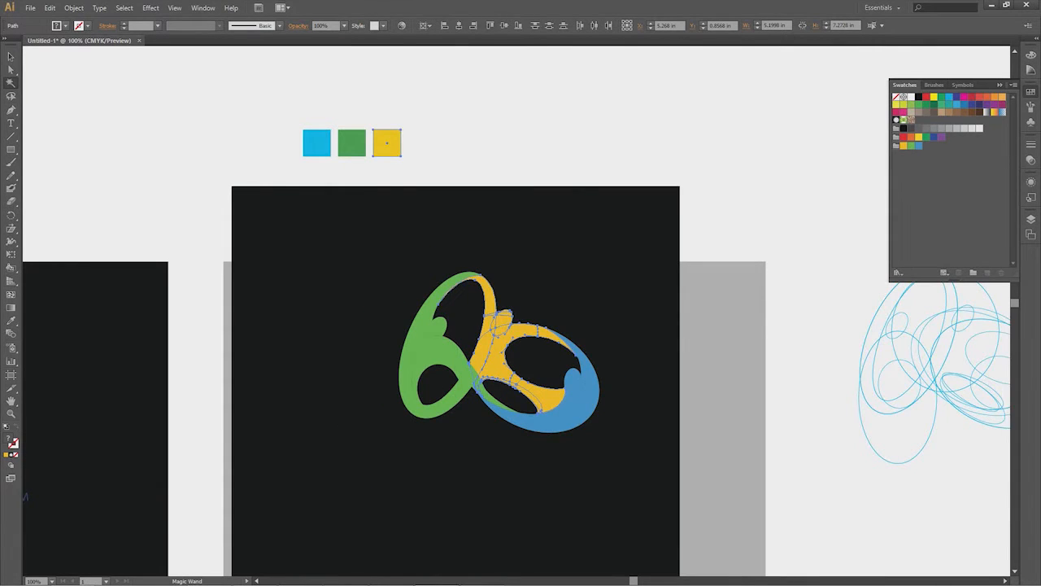
key("space")
left_click_drag(505, 342, 478, 350)
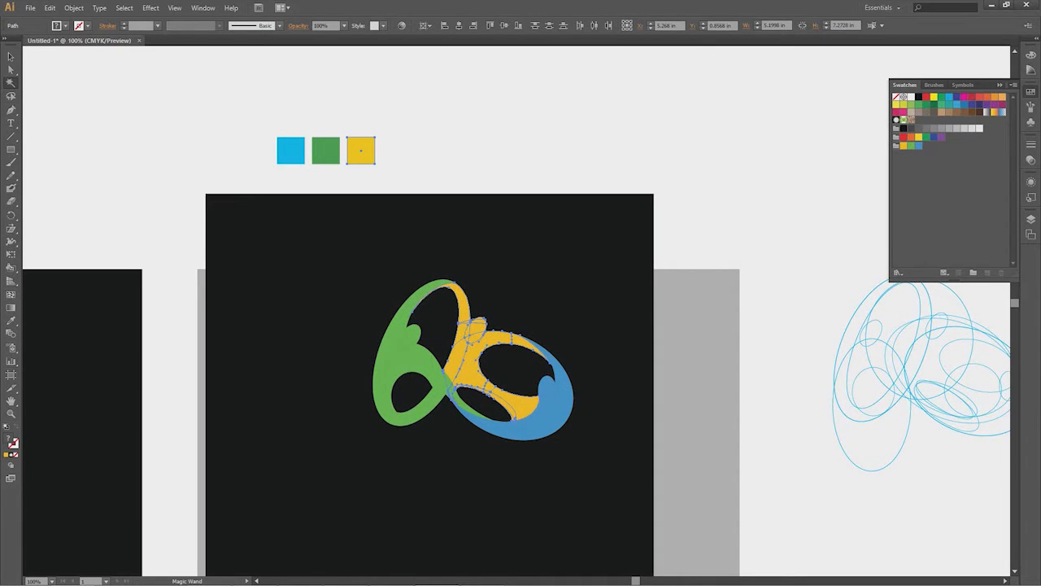
key("v")
left_click(925, 97)
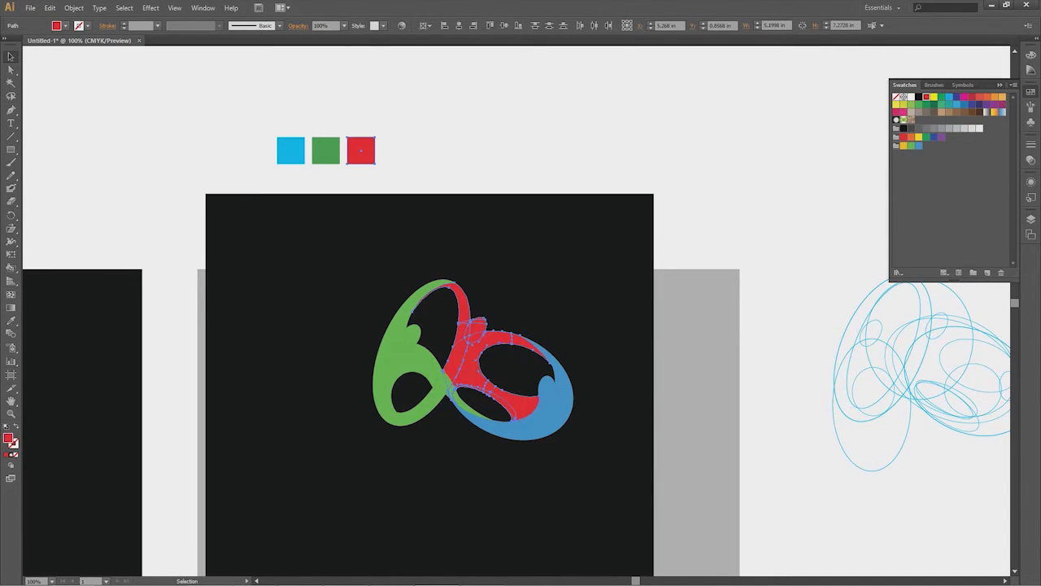
key("ctrl+z")
- Circle the yellow sample square and the yellow figure with red 1 pt Paintbrush strokes, and undo both strokes
key("ctrl+shift+a")
key("b")
left_click(926, 96)
key("shift+x")
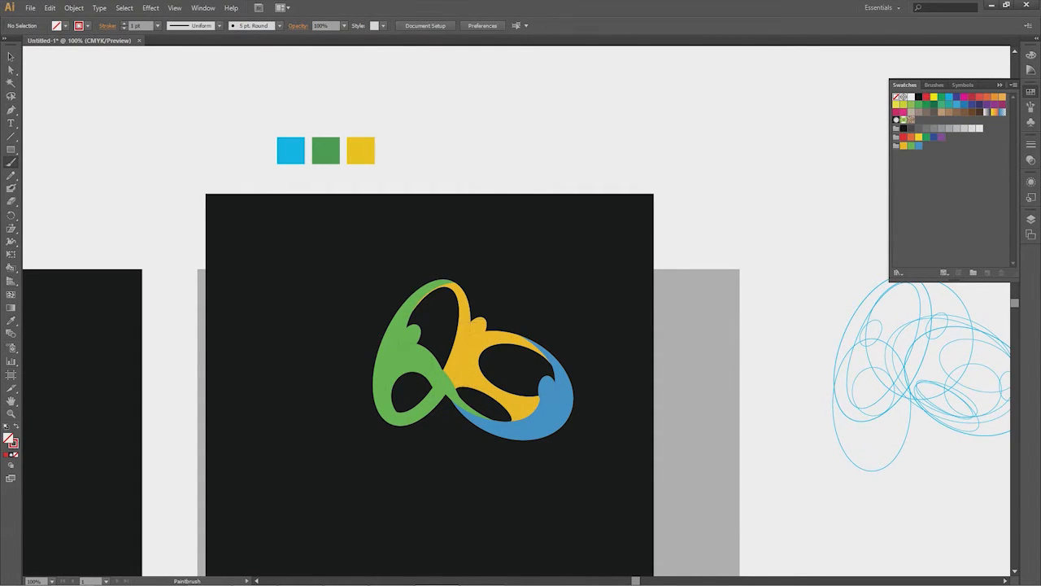
left_click_drag(355, 116, 403, 114)
mouse_move(452, 294)
left_mouse_down()
mouse_move(446, 358)
mouse_move(460, 286)
left_mouse_up()
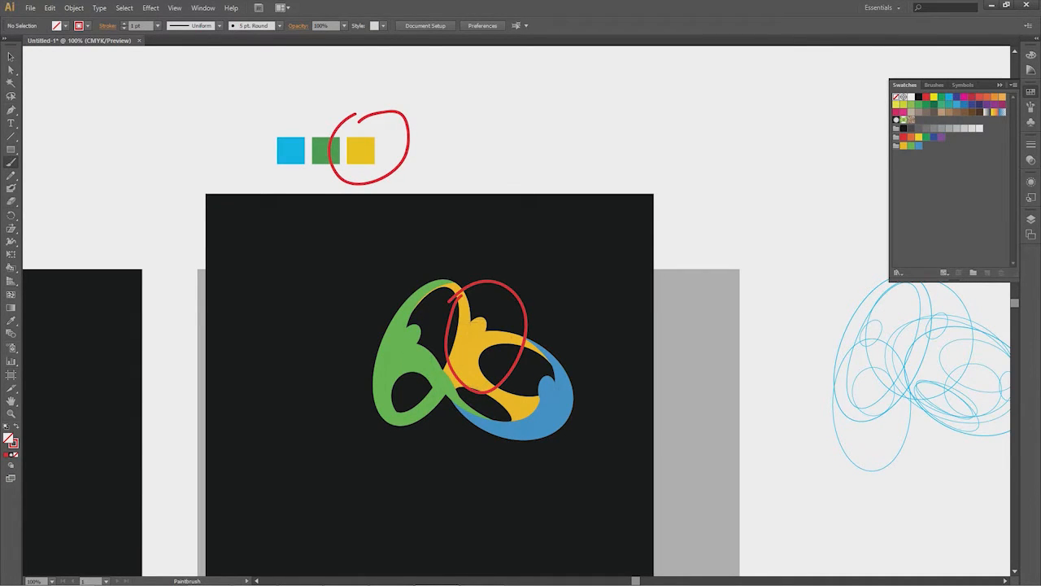
key("ctrl+z")
key("ctrl+z")
- Delete the blue, green and yellow sample squares above the black background
key("v")
left_click_drag(430, 172, 275, 132)
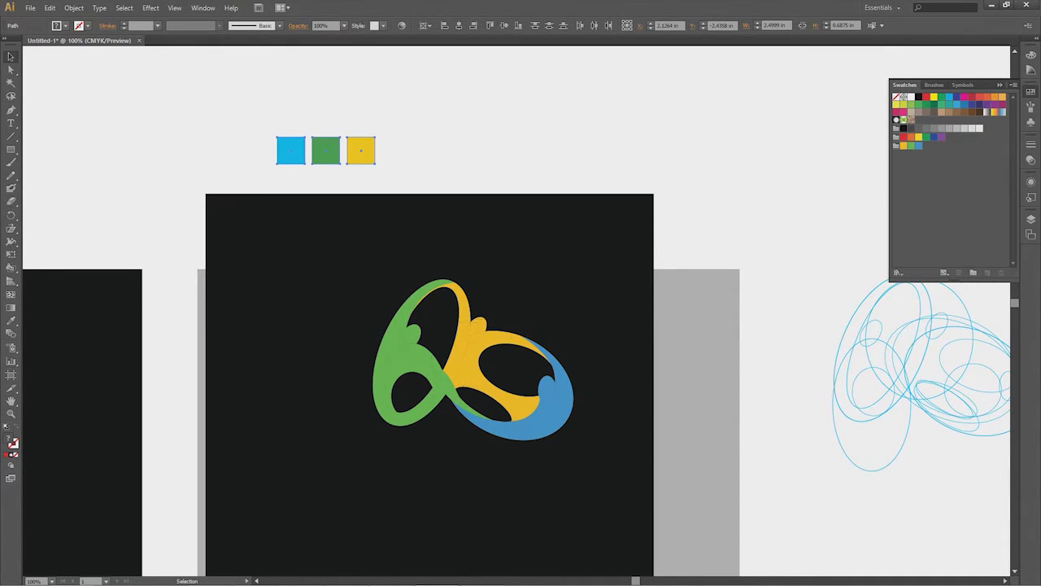
key("Delete")
- Select all yellow logo pieces with the Magic Wand and merge them into one shape with Pathfinder's Unite
left_click_drag(488, 358, 473, 292)
key("y")
left_click(453, 299)
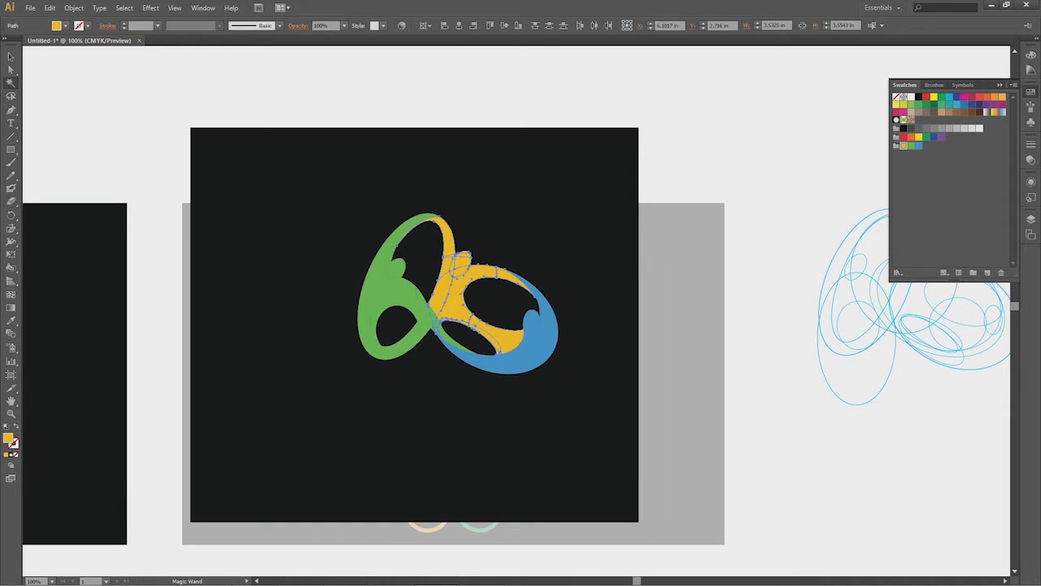
key("ctrl+shift+F9")
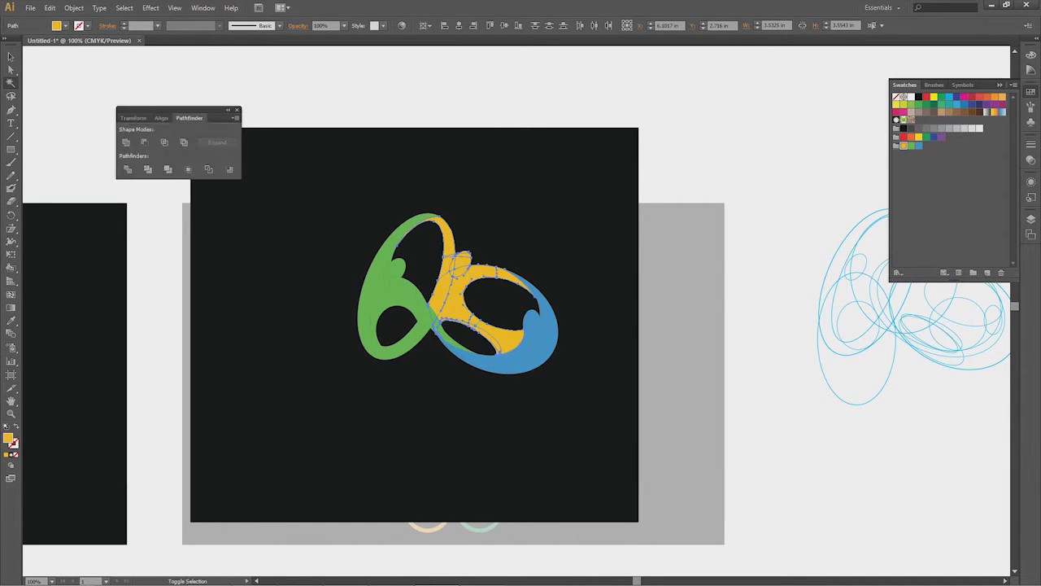
left_click_drag(179, 109, 211, 302)
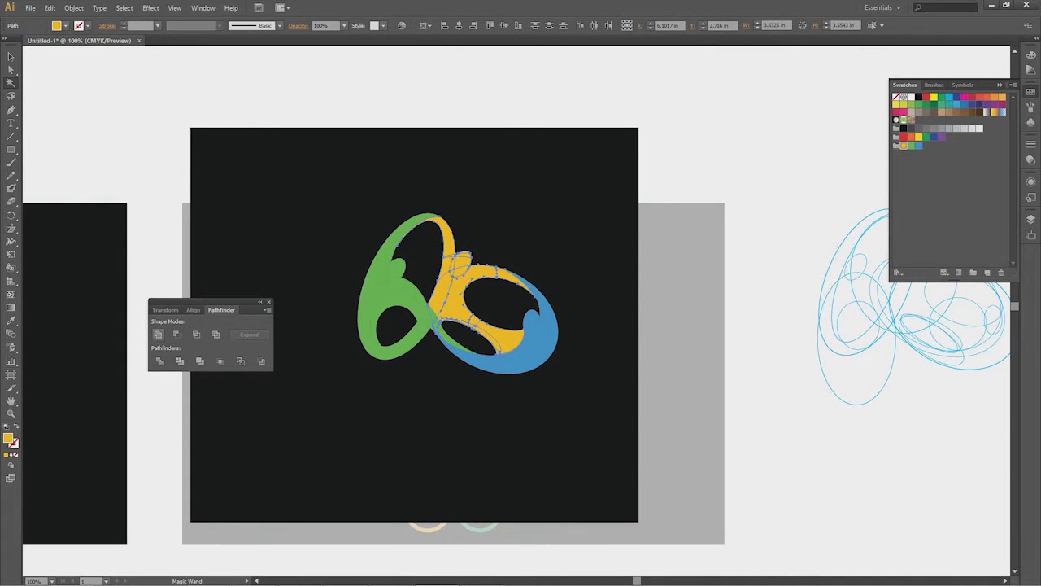
left_click_drag(211, 302, 233, 286)
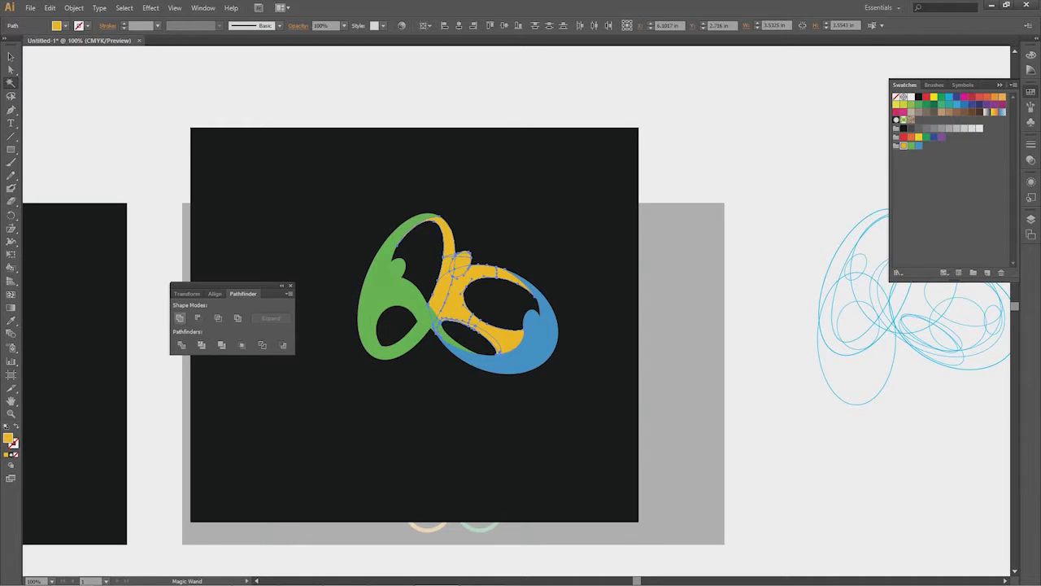
left_click(179, 317)
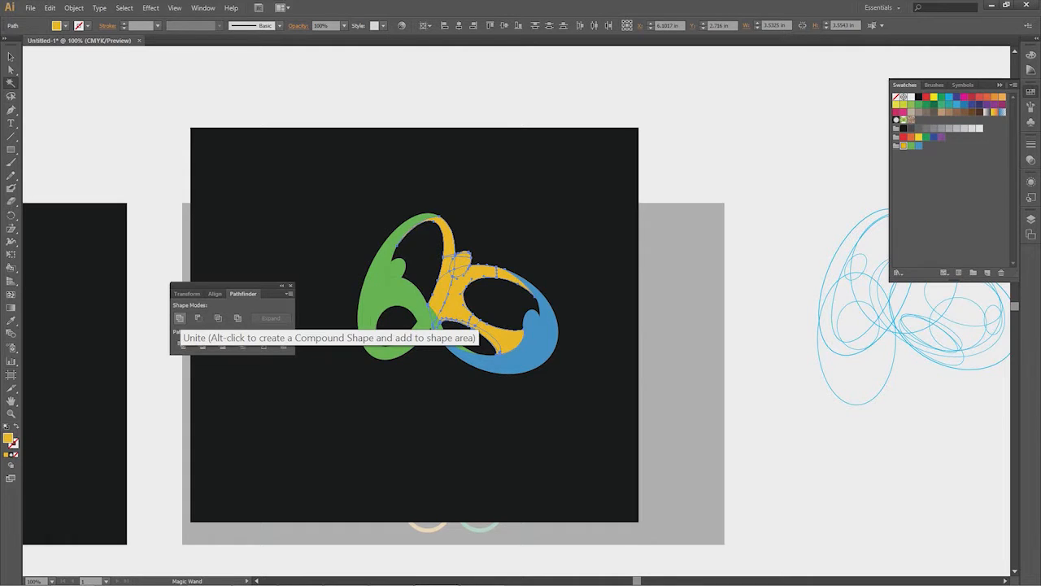
left_click(179, 317)
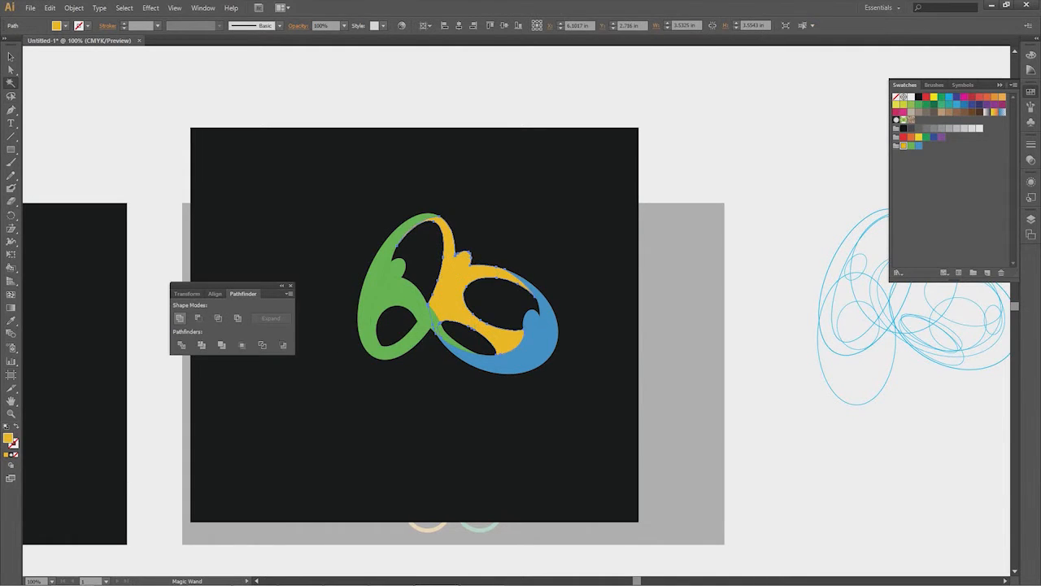
- Pull the united yellow figure away from the logo to test it as a single shape, and undo the move
key("v")
key("a")
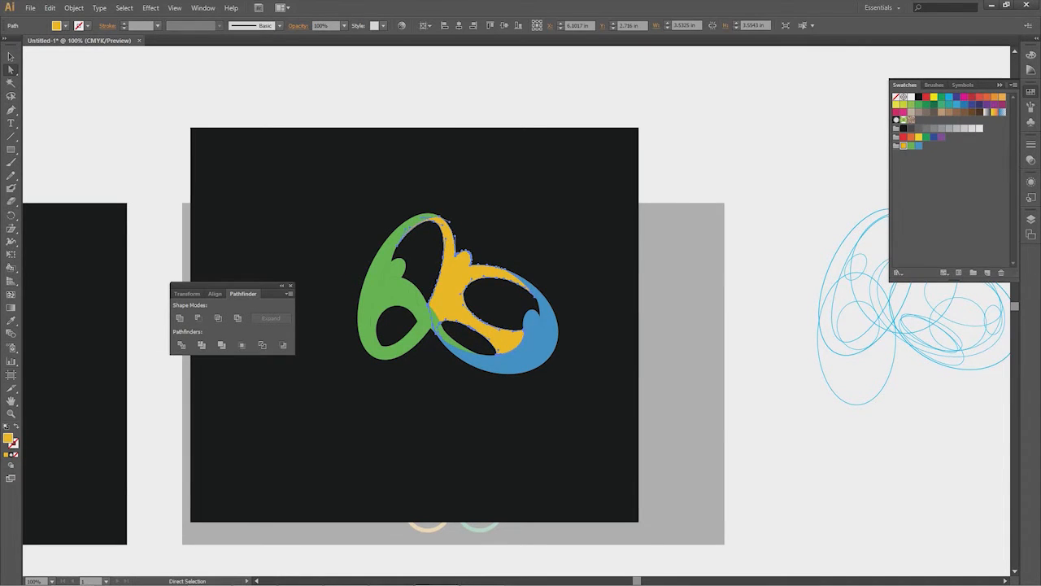
left_click_drag(455, 277, 548, 150)
key("ctrl+shift+a")
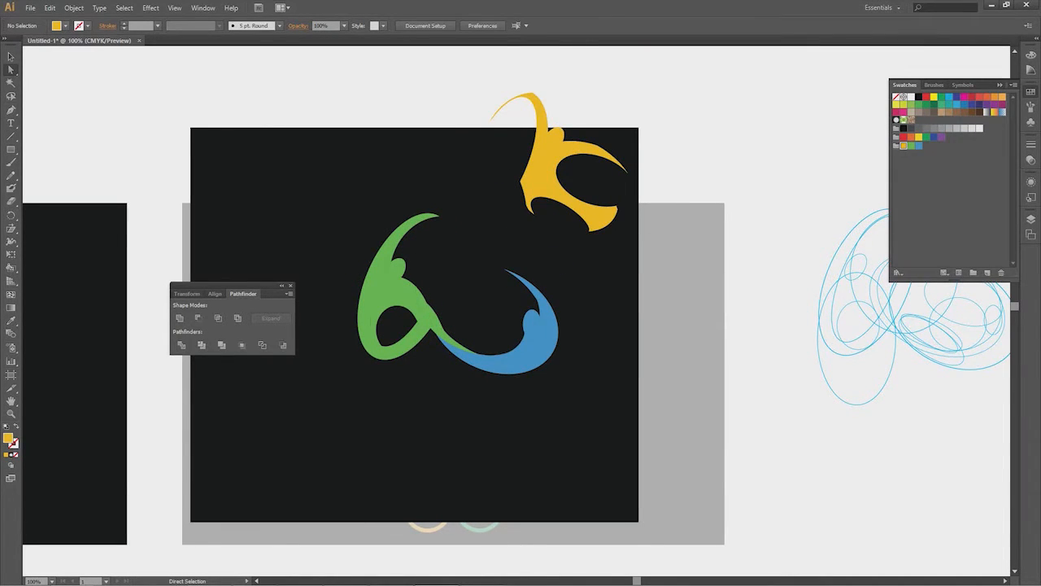
key("ctrl+z")
key("v")
key("ctrl+shift+a")
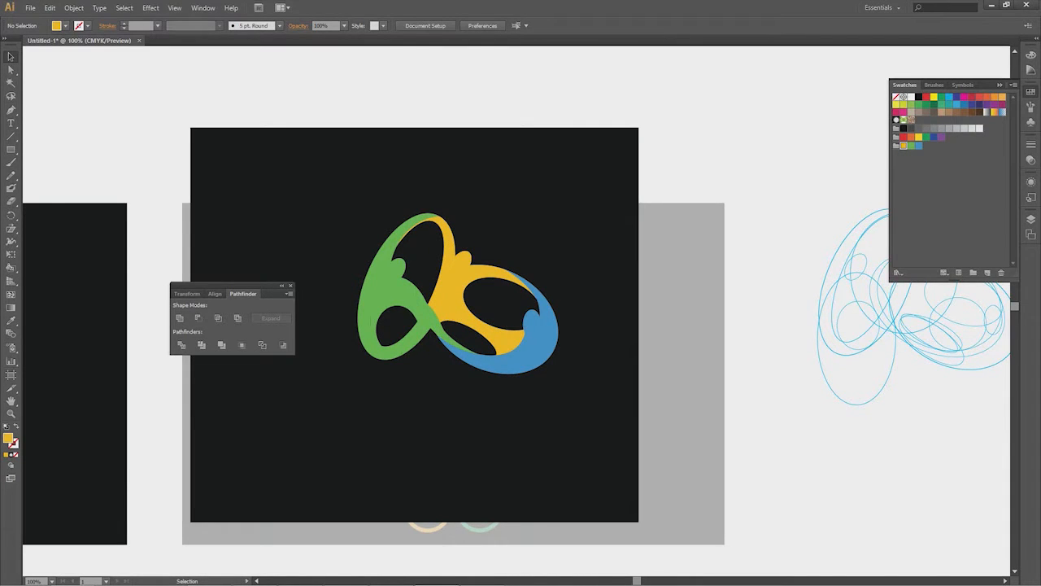
- Unite the green pieces into one shape and the blue pieces into another, selecting each colour with the Magic Wand
key("y")
left_click(378, 293)
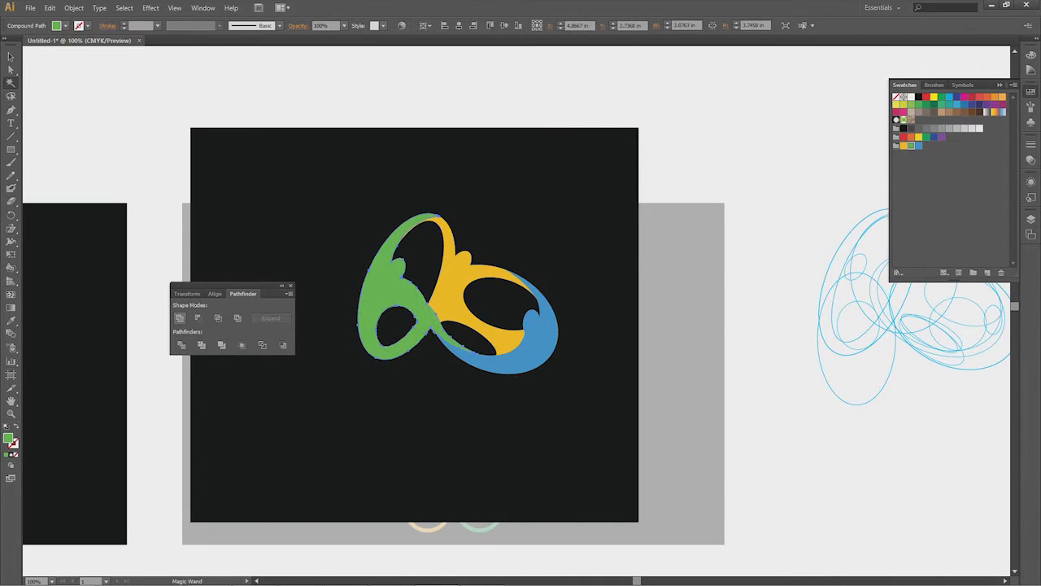
left_click(538, 346)
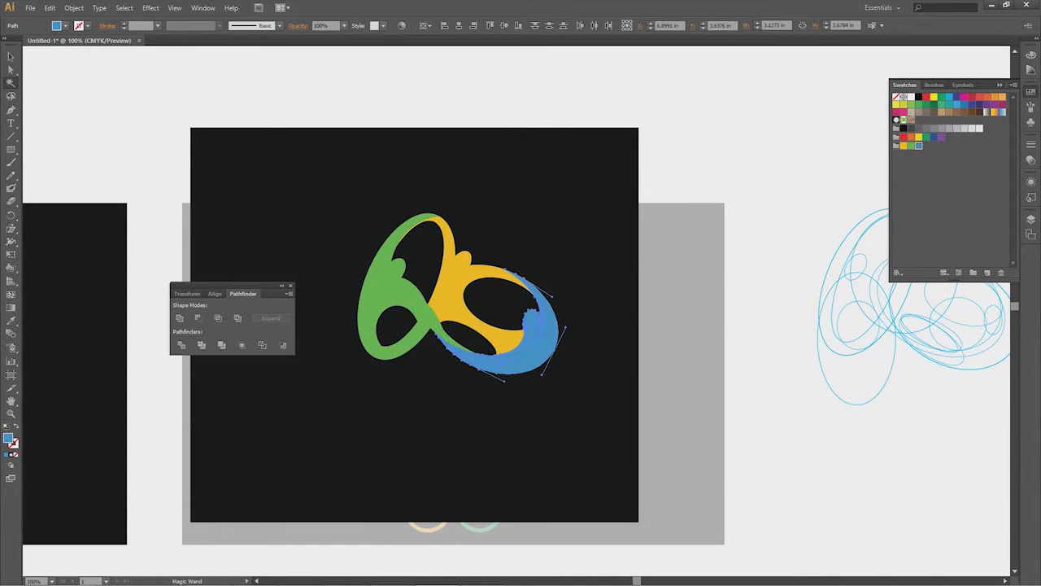
left_click(178, 318)
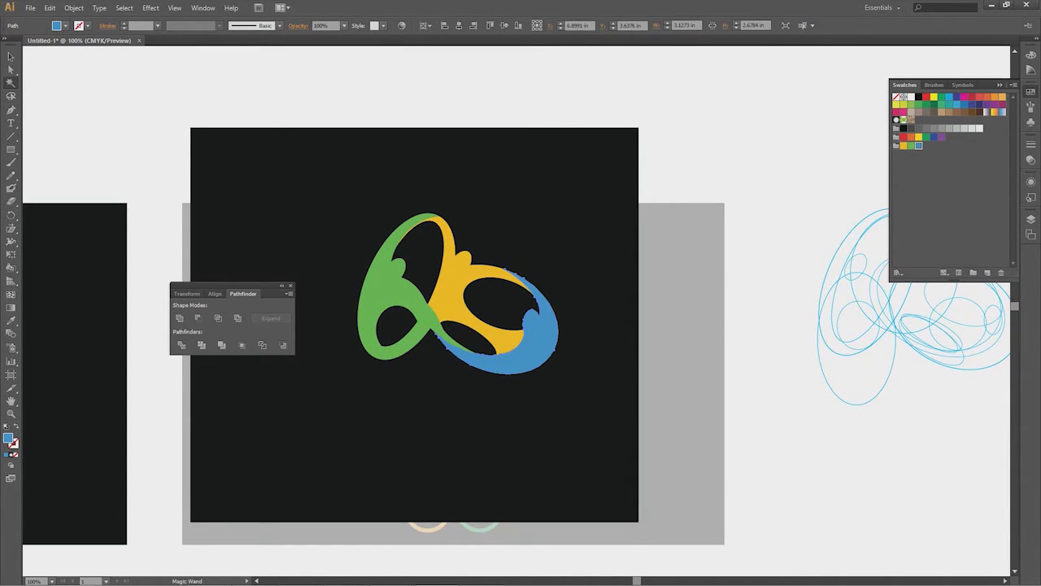
key("ctrl+shift+a")
- Redraw the kinked edge of the green shape with the Pencil tool where it meets the yellow figure at the crossing
left_click_drag(520, 326, 477, 322)
key("z")
key("a")
left_click(416, 236)
key("z")
left_click_drag(404, 263, 571, 431)
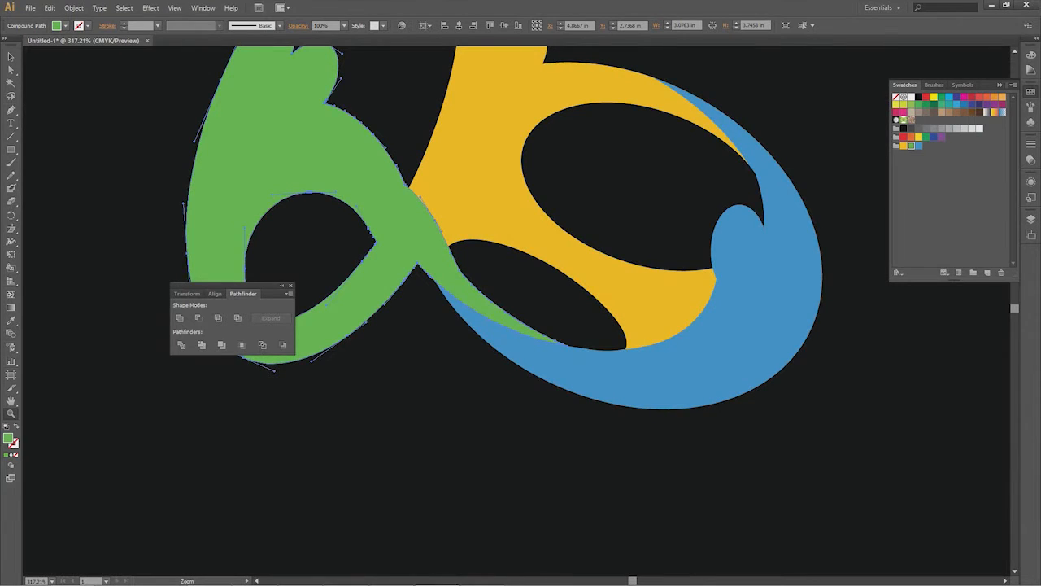
left_click_drag(349, 132, 558, 372)
key("v")
key("z")
left_click_drag(454, 246, 595, 431)
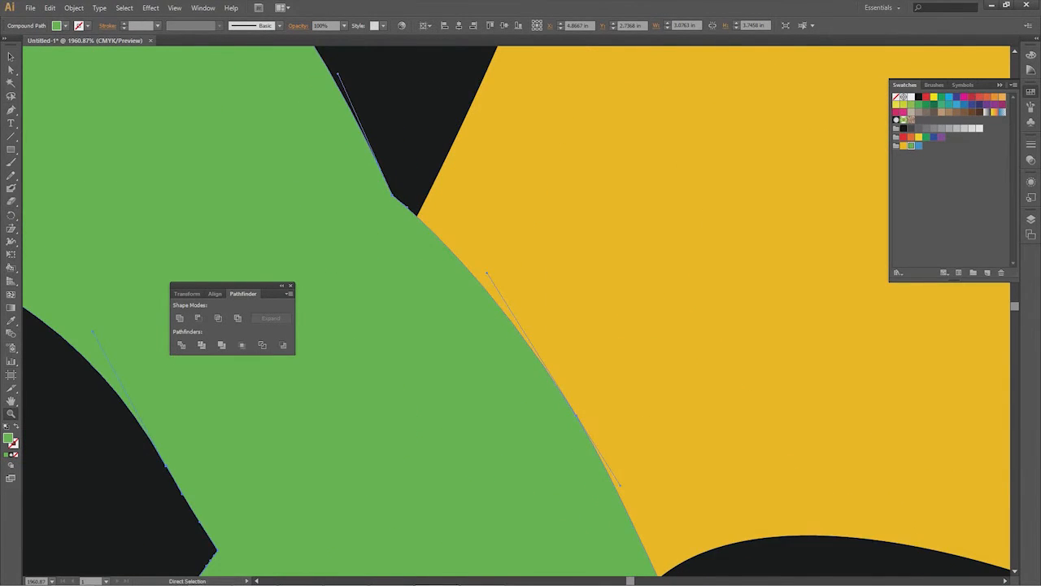
key("ctrl+shift+a")
key("a")
left_click(393, 196)
key("ctrl+minus")
key("ctrl+minus")
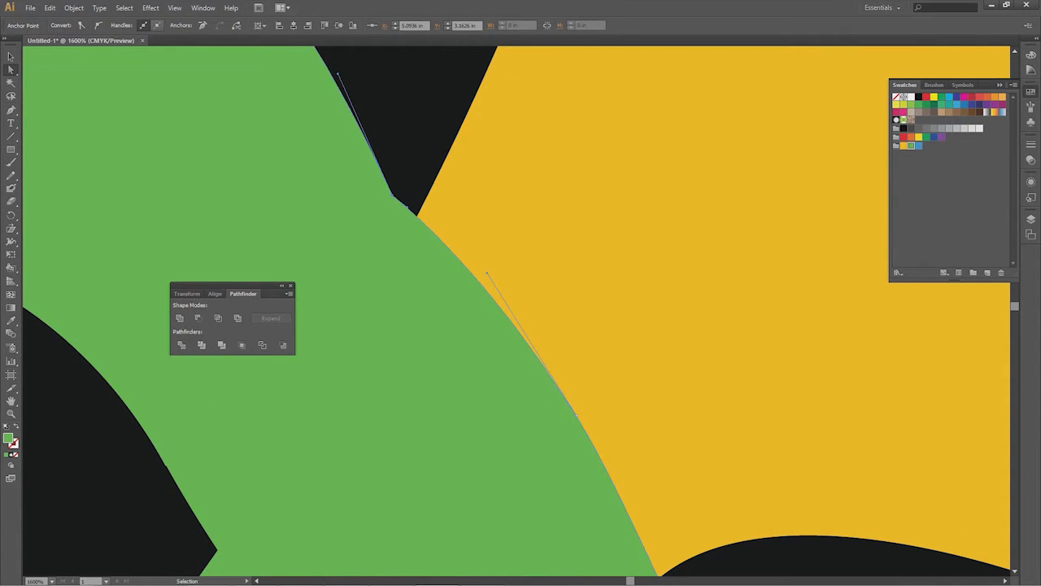
key("ctrl+plus")
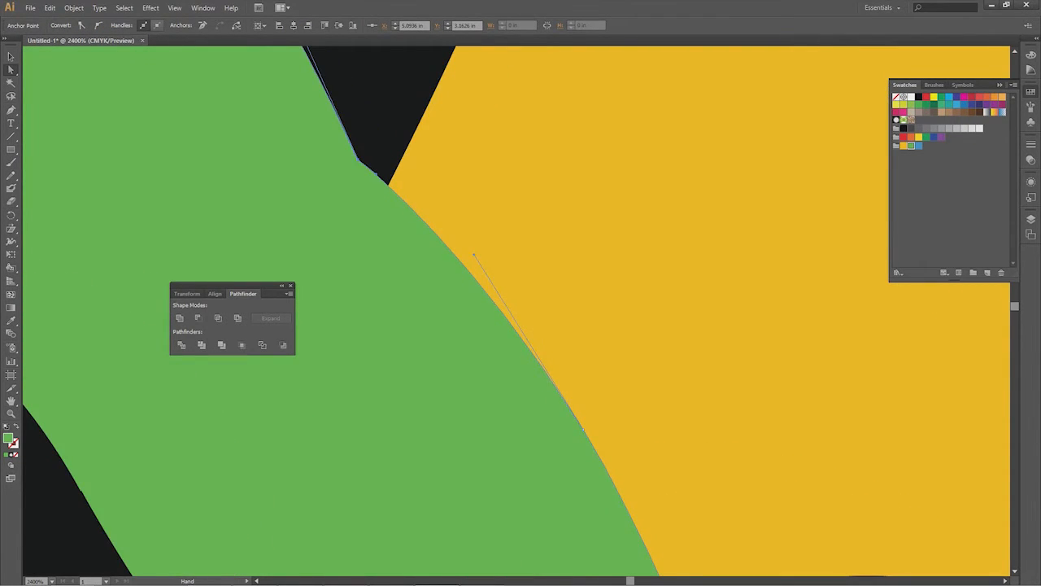
key("ctrl+plus")
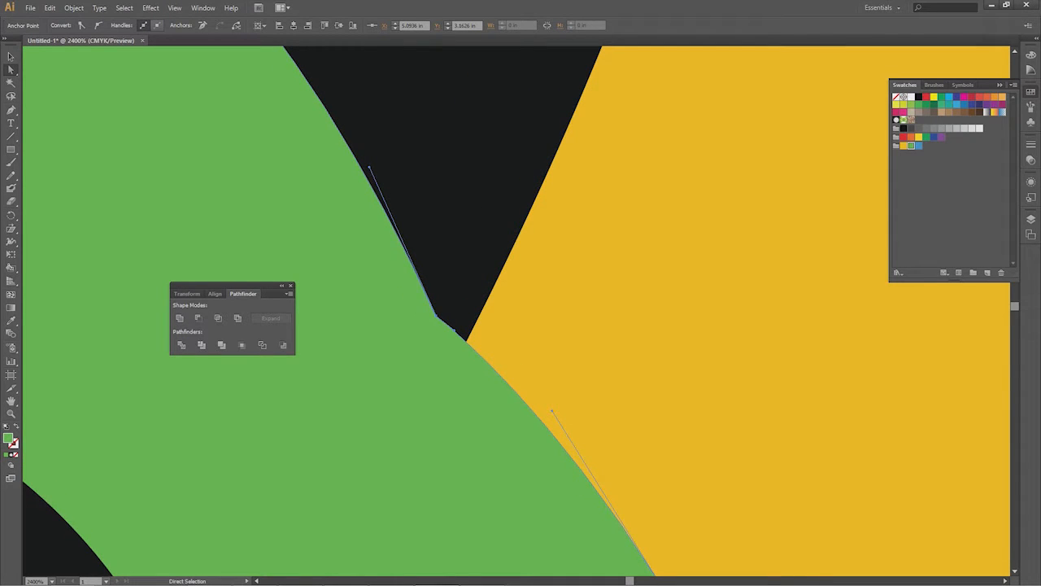
key("n")
left_click_drag(426, 295, 479, 354)
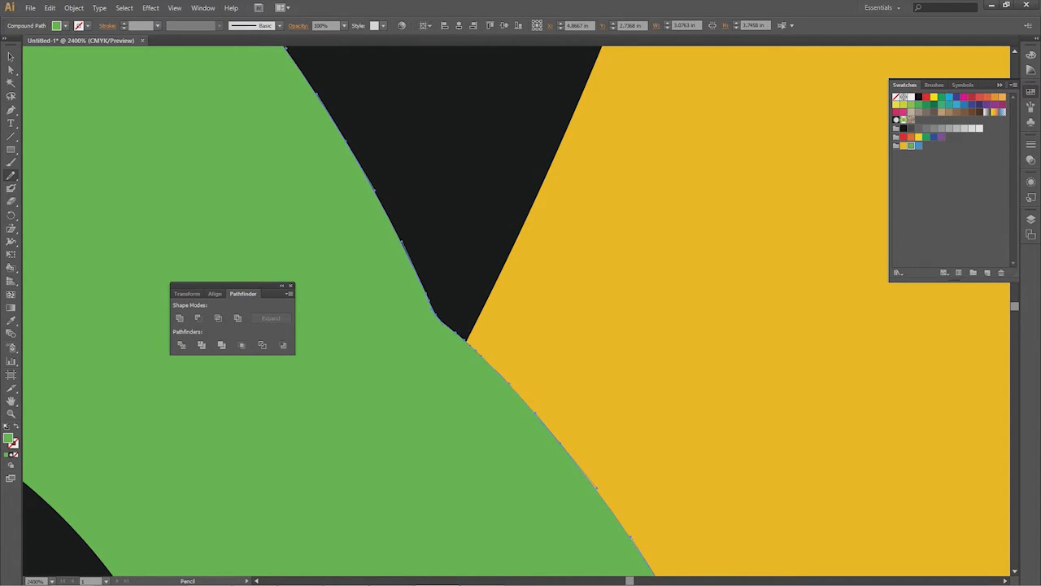
left_click_drag(446, 314, 492, 364)
left_click_drag(445, 306, 542, 422)
left_click_drag(462, 331, 529, 406)
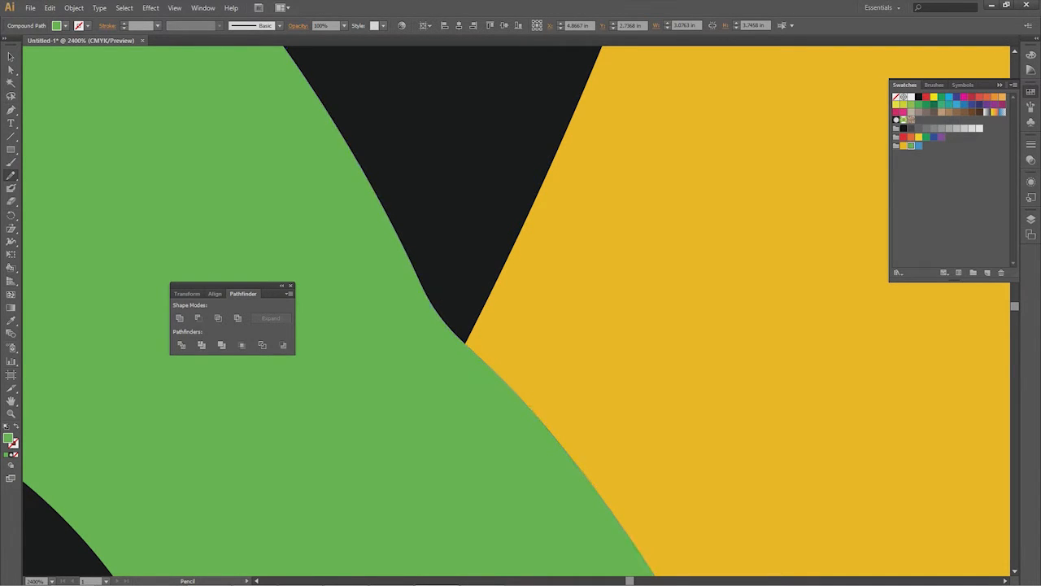
left_click_drag(466, 322, 527, 404)
left_click_drag(421, 281, 526, 403)
left_click_drag(456, 321, 528, 406)
- Move the anchor points along the redrawn green edge with Direct Selection to straighten its curve into the yellow figure
key("a")
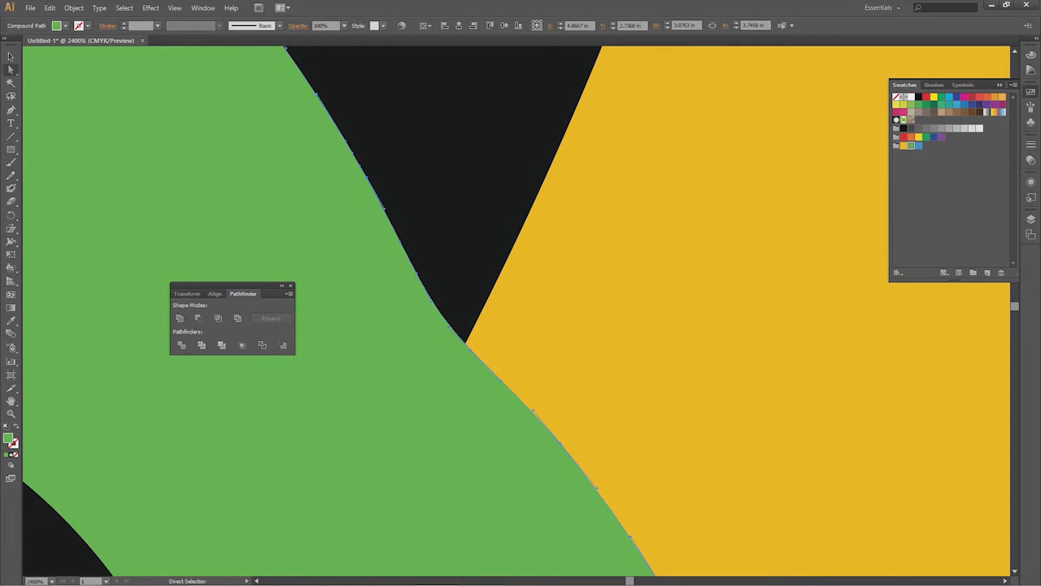
left_click(416, 273)
left_click_drag(431, 301, 425, 269)
left_click(456, 269)
left_click(416, 273)
mouse_move(470, 350)
left_mouse_down()
mouse_move(480, 341)
mouse_move(471, 334)
left_mouse_up()
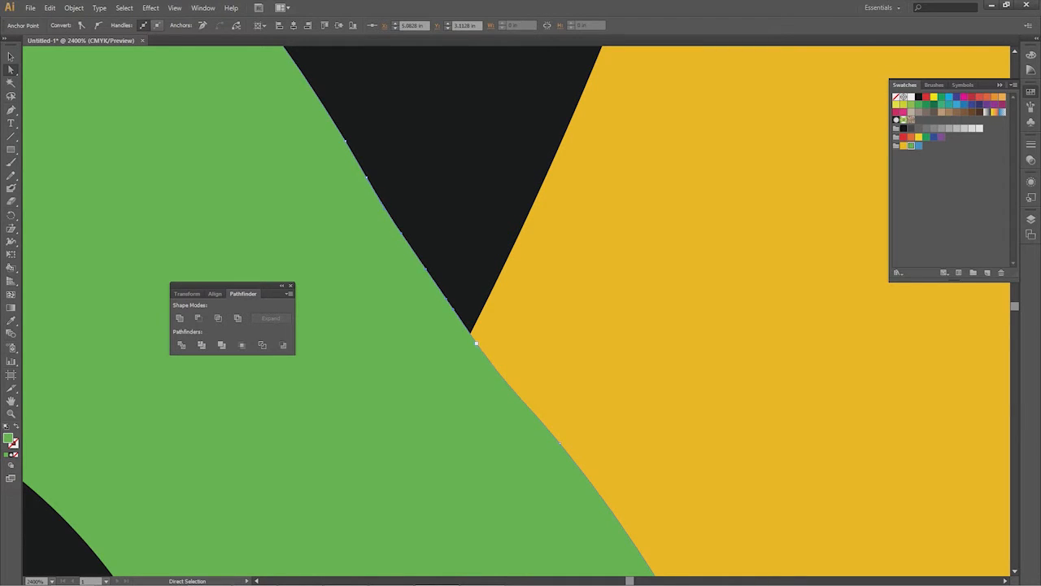
- Try fine-tuning two more anchor points on the green edge at the crossing, and undo the last three changes
left_click(476, 342)
left_click_drag(504, 381, 509, 385)
left_click(425, 268)
left_click_drag(426, 269, 427, 267)
key("ctrl+z")
key("ctrl+z")
key("ctrl+z")
key("ctrl+minus")
key("ctrl+minus")
key("ctrl+minus")
key("ctrl+minus")
key("ctrl+minus")
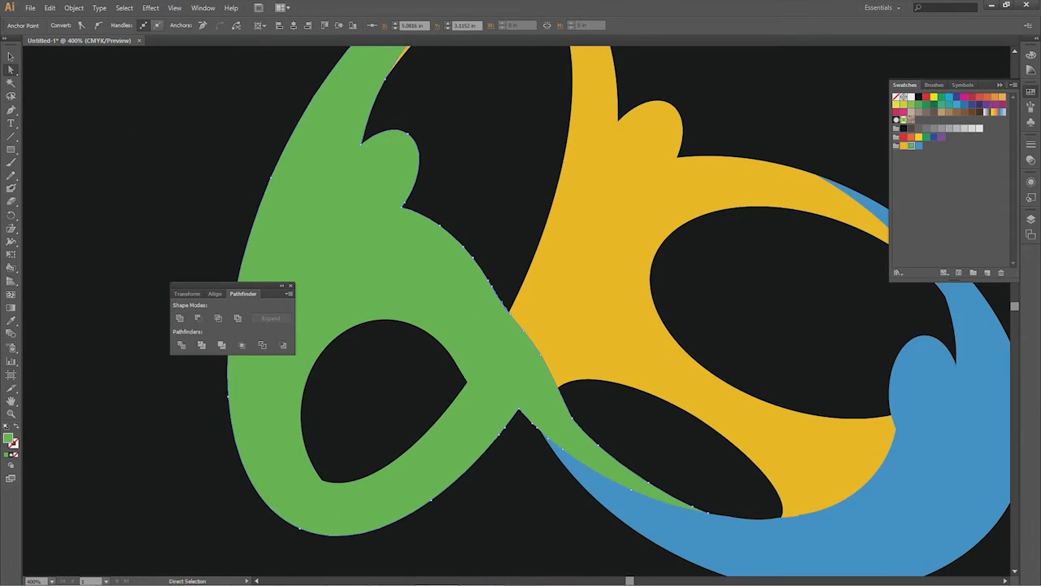
- Try redrawing the green shape's edge along the crossing with the Pencil tool, and undo the last two changes
left_click_drag(561, 341, 488, 287)
key("n")
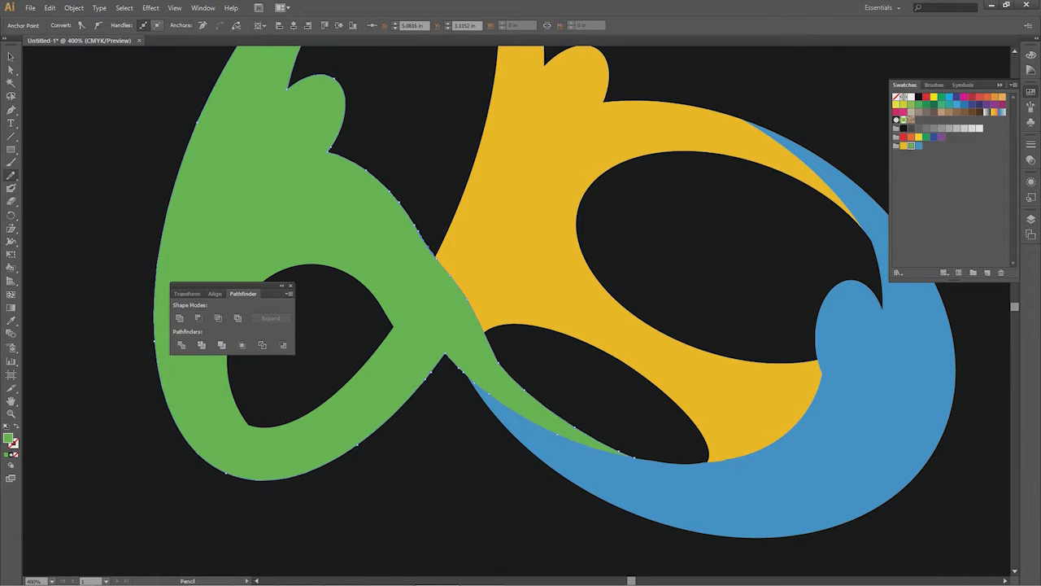
left_click_drag(417, 230, 450, 276)
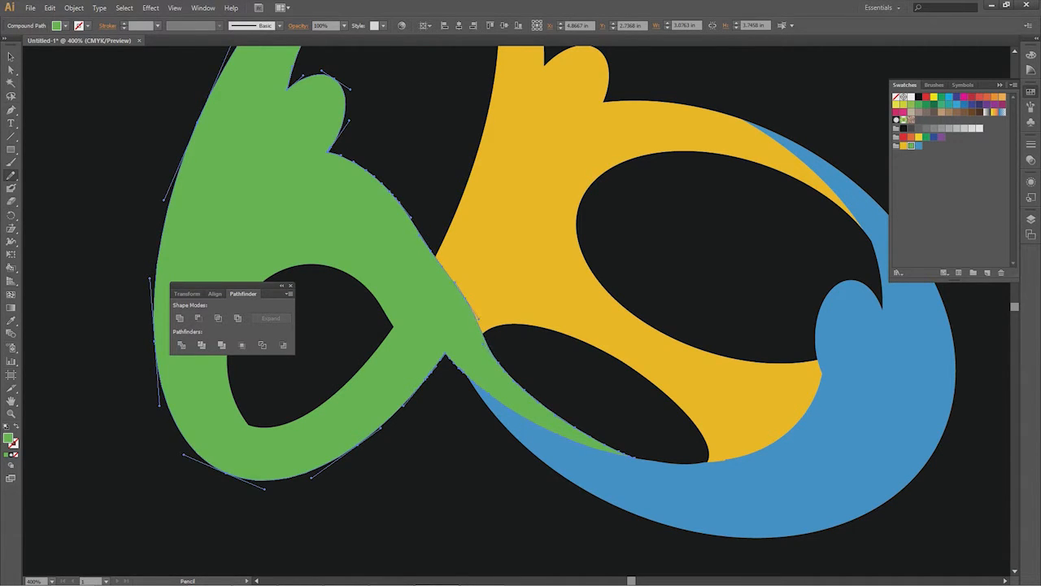
left_click_drag(417, 230, 491, 350)
key("ctrl+z")
key("ctrl+z")
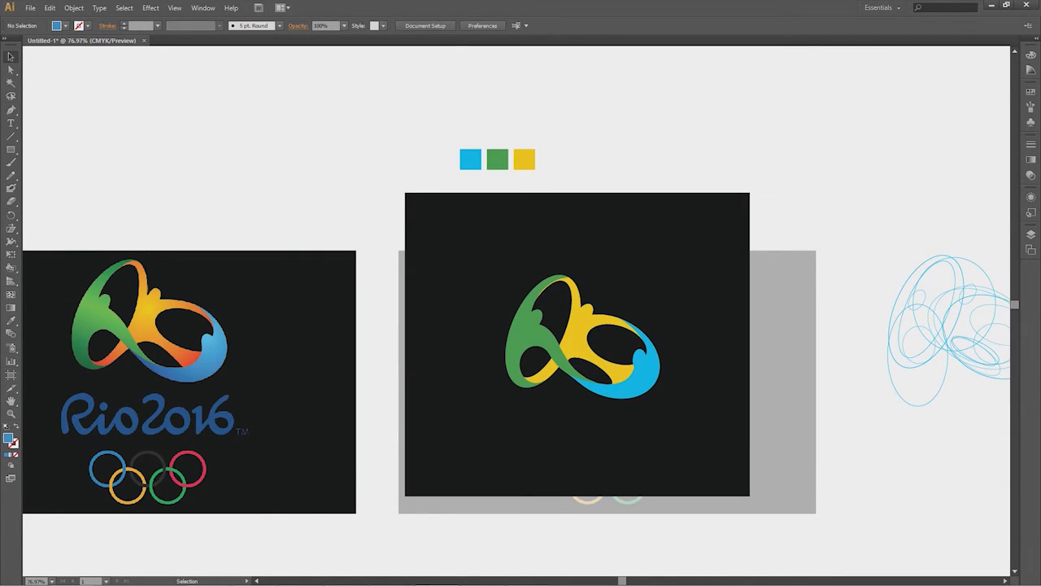
- Examine the finished flat-coloured logo up close and compare it with the original gradient logo
left_click_drag(520, 326, 485, 308)
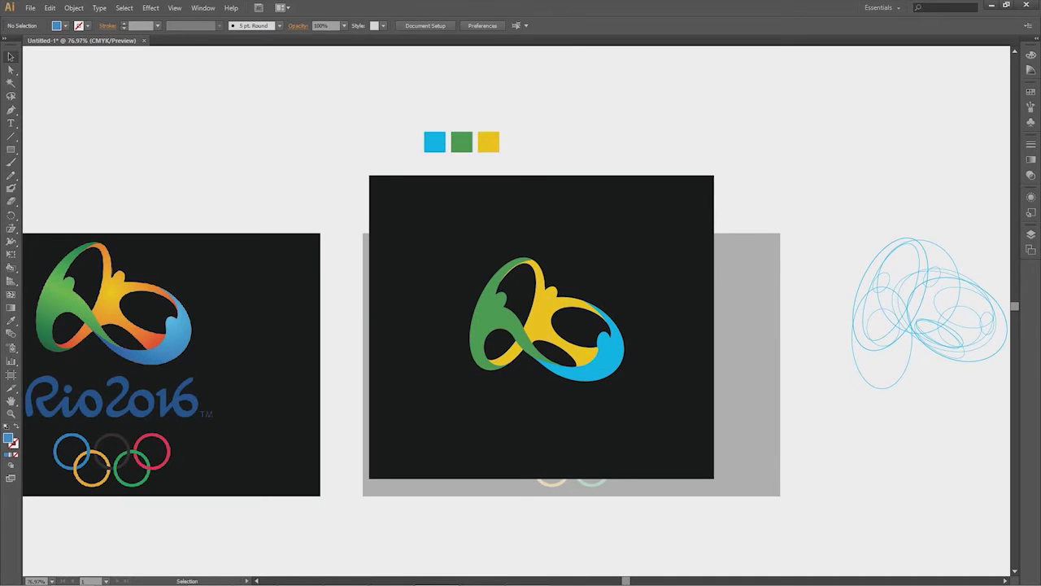
key("z")
left_click_drag(414, 209, 691, 453)
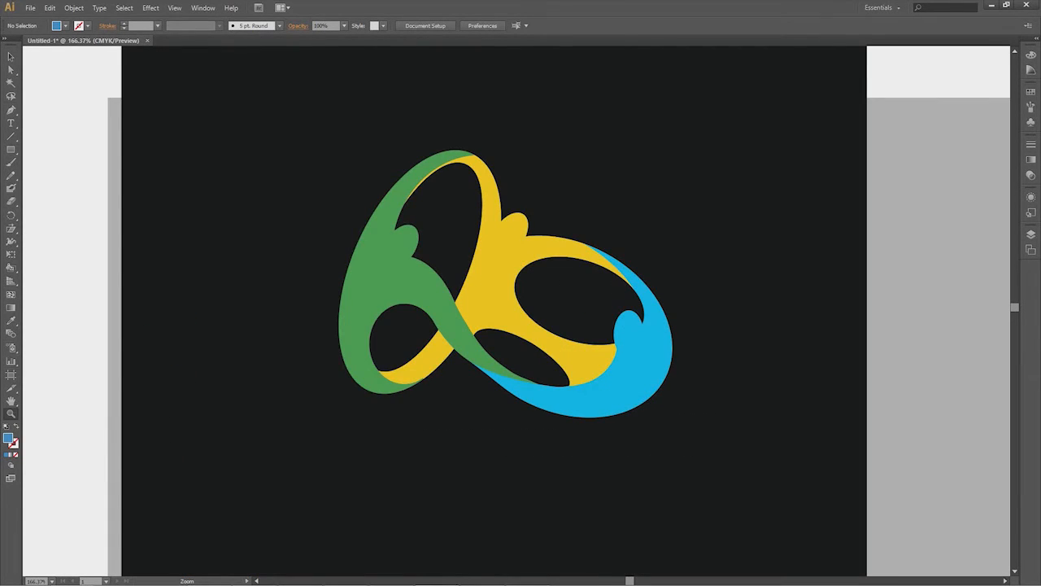
key("ctrl+minus")
key("ctrl+minus")
key("ctrl+minus")
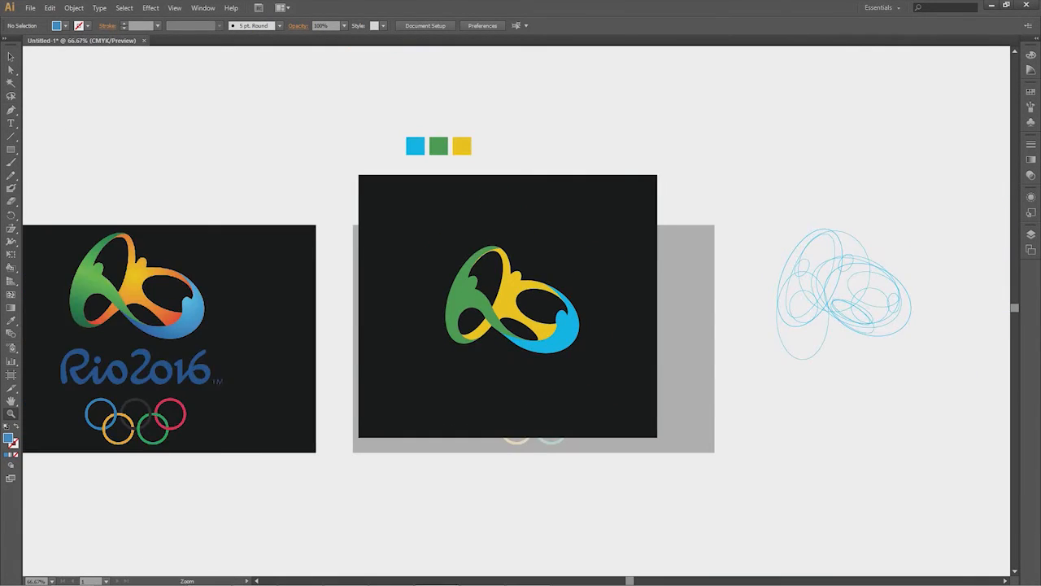
left_click_drag(520, 317, 479, 358)
key("a")
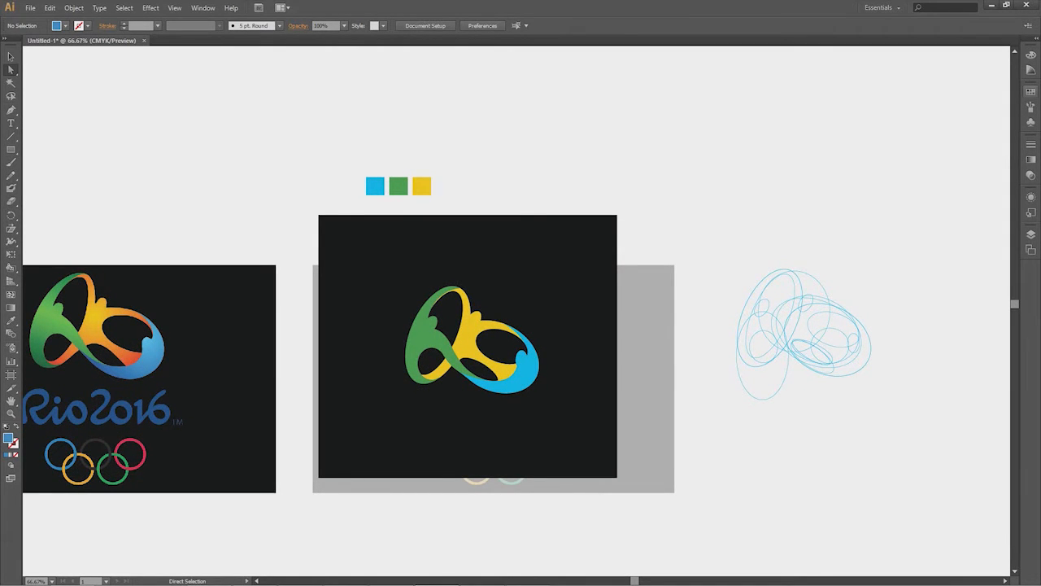
- Float the Swatches and Gradient panels and stack them together beside the rebuilt logo
left_click(1031, 92)
left_click_drag(904, 84, 619, 102)
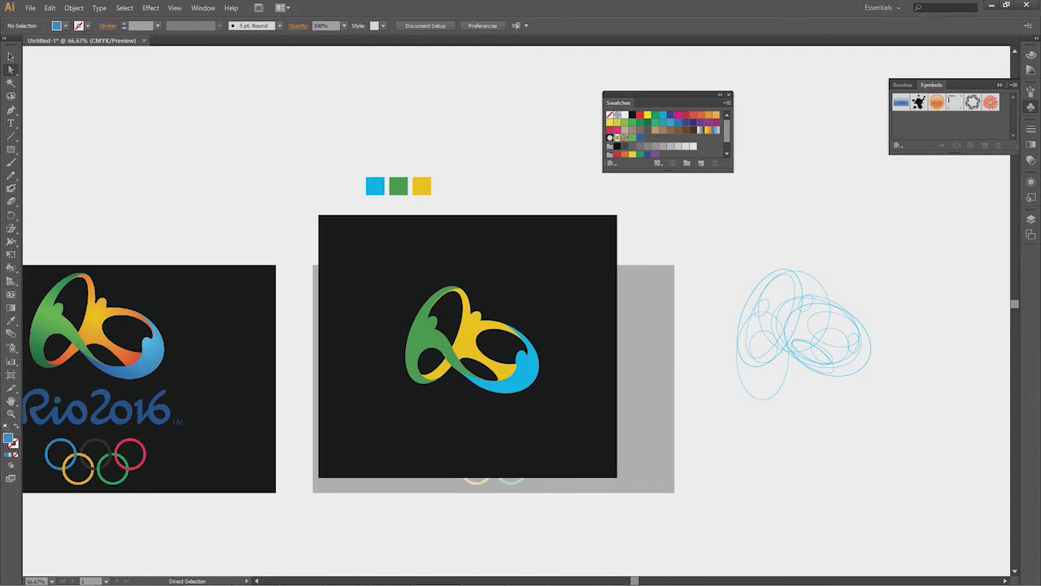
left_click(1031, 144)
left_click_drag(925, 122, 620, 179)
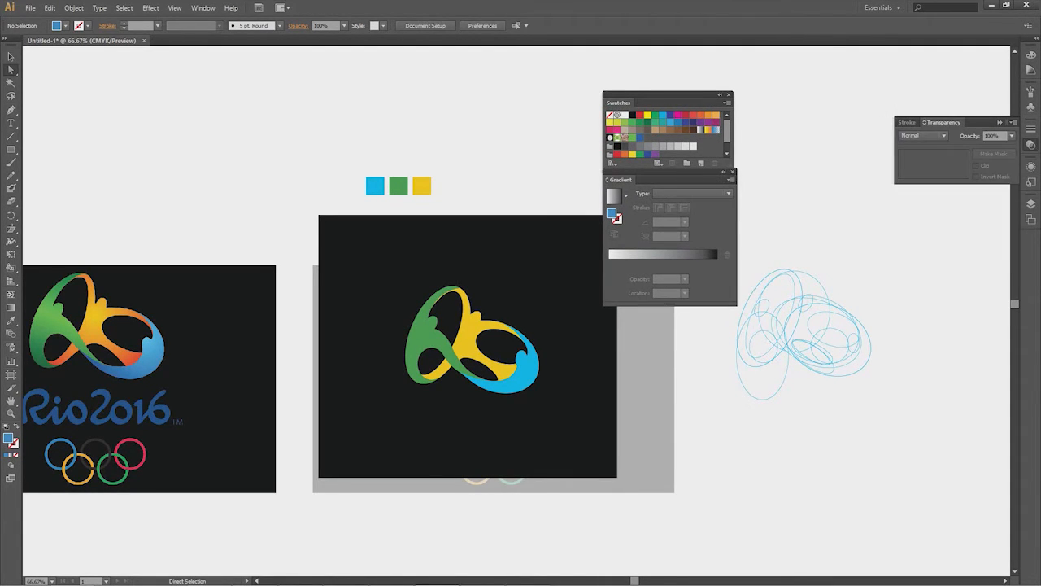
left_click(1000, 123)
left_click_drag(660, 95, 579, 89)
left_click_drag(660, 172, 579, 162)
left_click_drag(586, 88, 651, 128)
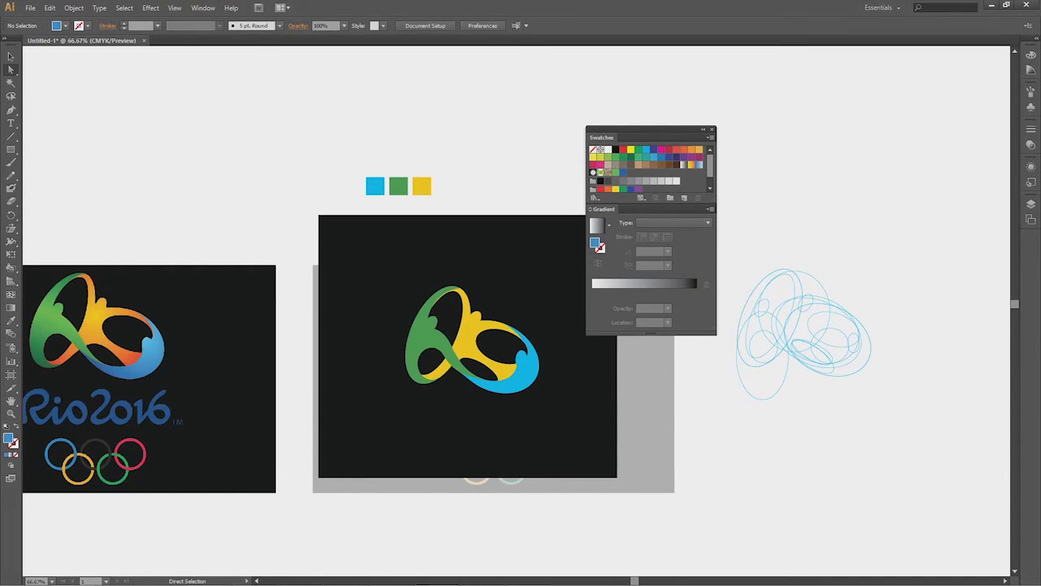
key("b")
mouse_move(171, 291)
left_mouse_down()
mouse_move(161, 349)
mouse_move(118, 282)
left_mouse_up()
key("ctrl+z")
- Fill the large yellow figure with the yellow-to-red linear gradient swatch
key("a")
left_click(469, 337)
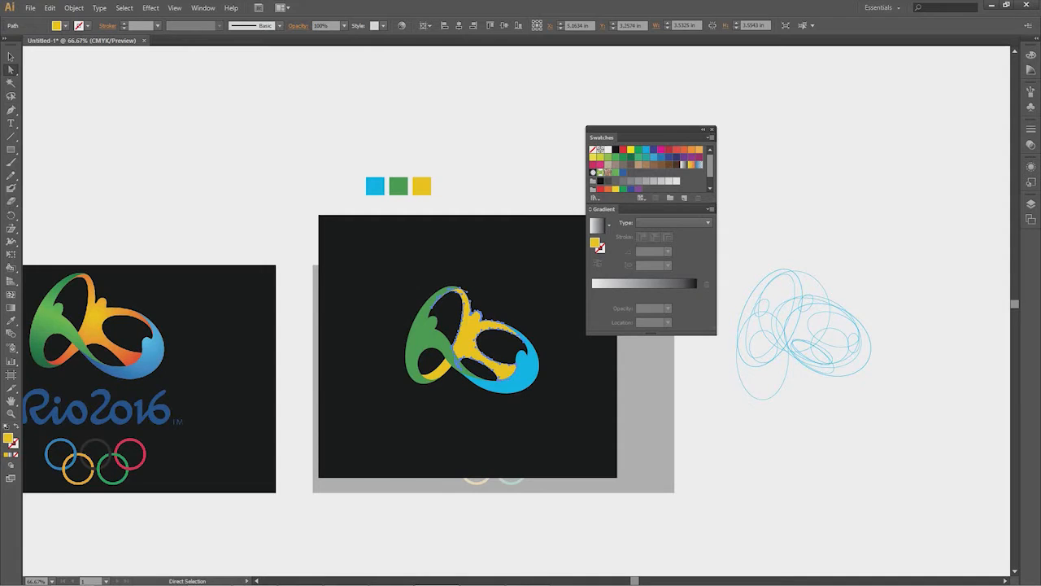
left_click(691, 164)
key("ctrl+shift+a")
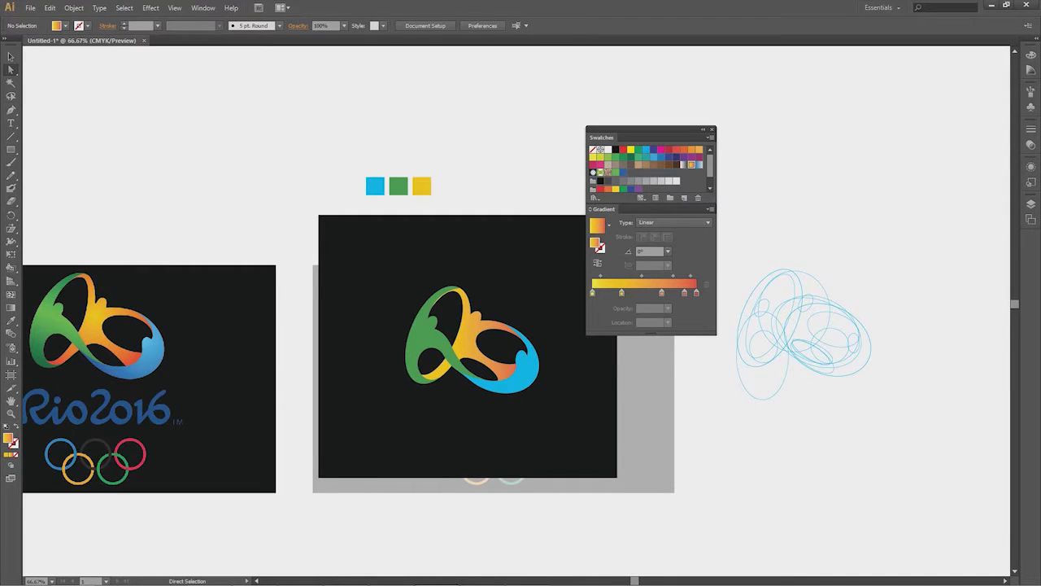
- Copy the yellow figure's gradient onto the small yellow piece beneath the green loop with the Eyedropper
left_click(440, 368)
key("i")
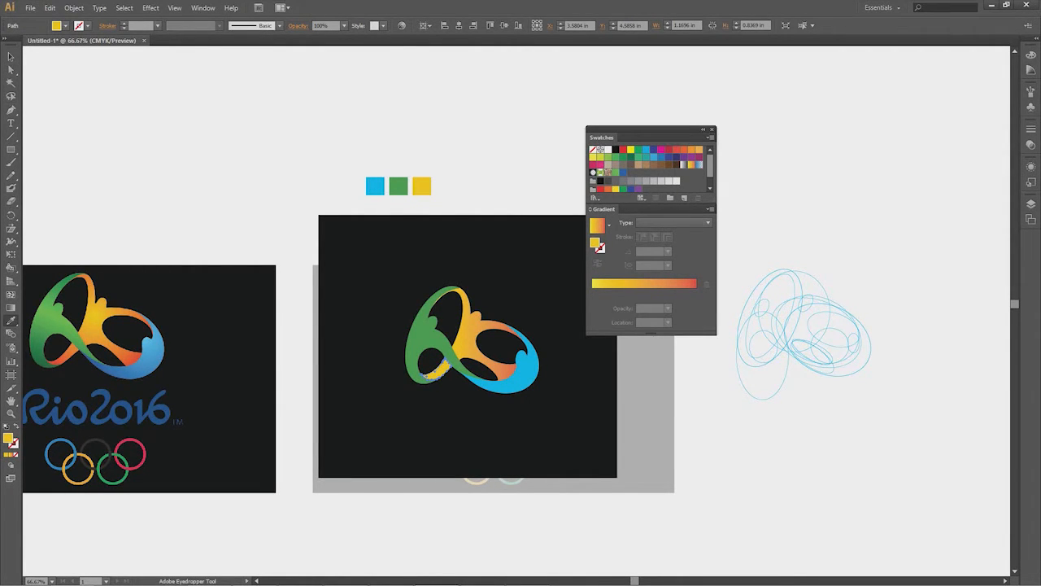
left_click(434, 372)
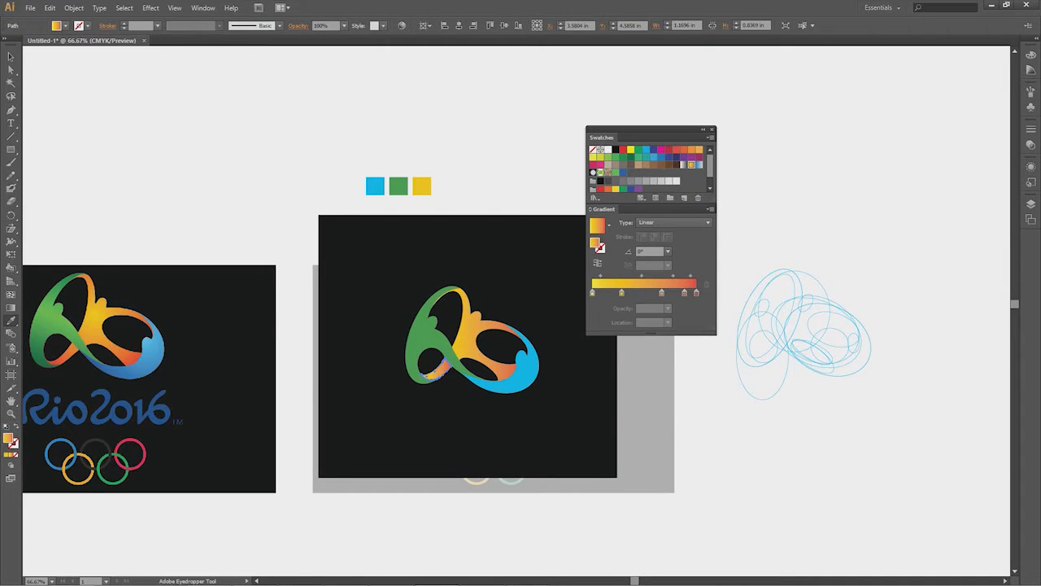
key("ctrl+shift+a")
- Reverse the gradient on the small piece beneath the green loop so it runs from red to yellow
left_click_drag(431, 372, 445, 389)
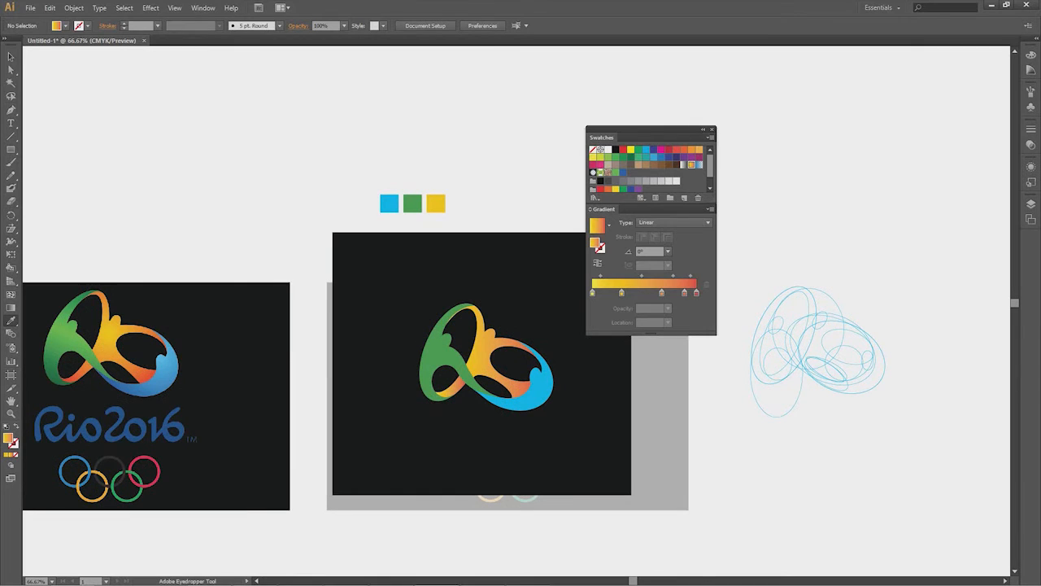
key("a")
mouse_move(445, 389)
left_mouse_down()
mouse_move(463, 401)
mouse_move(461, 378)
left_mouse_up()
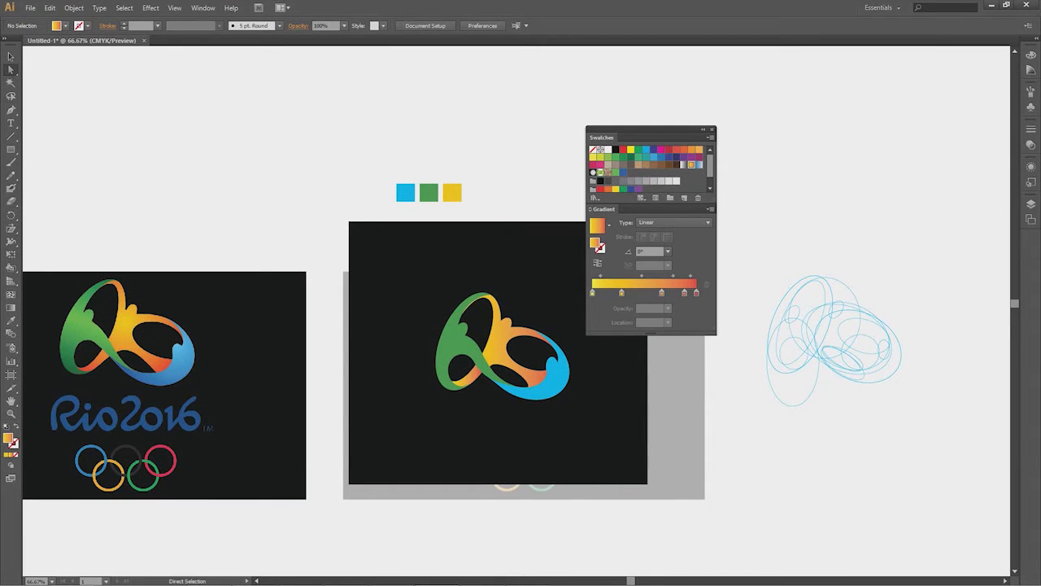
left_click(460, 378)
key("g")
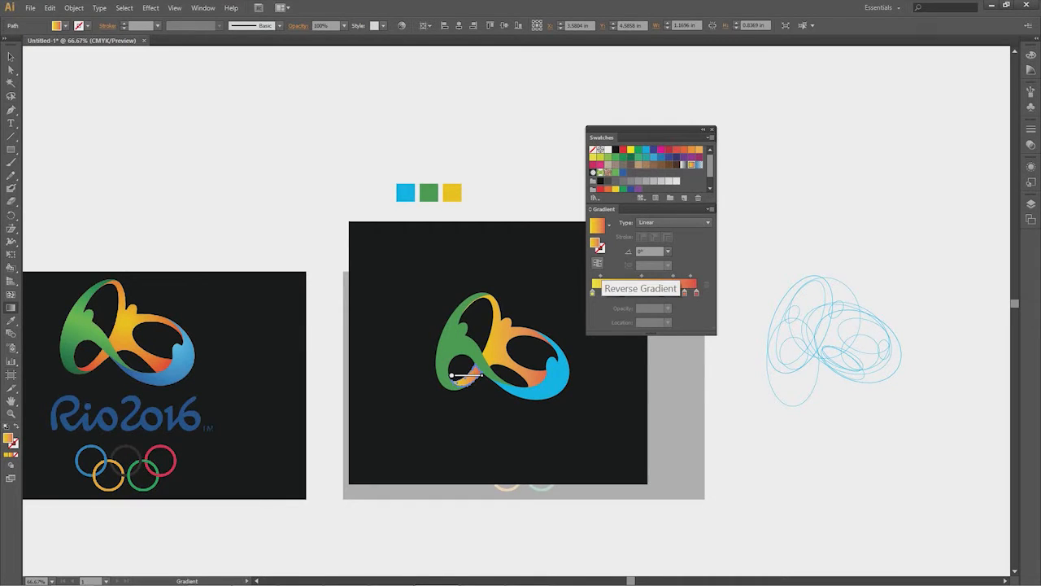
left_click(597, 263)
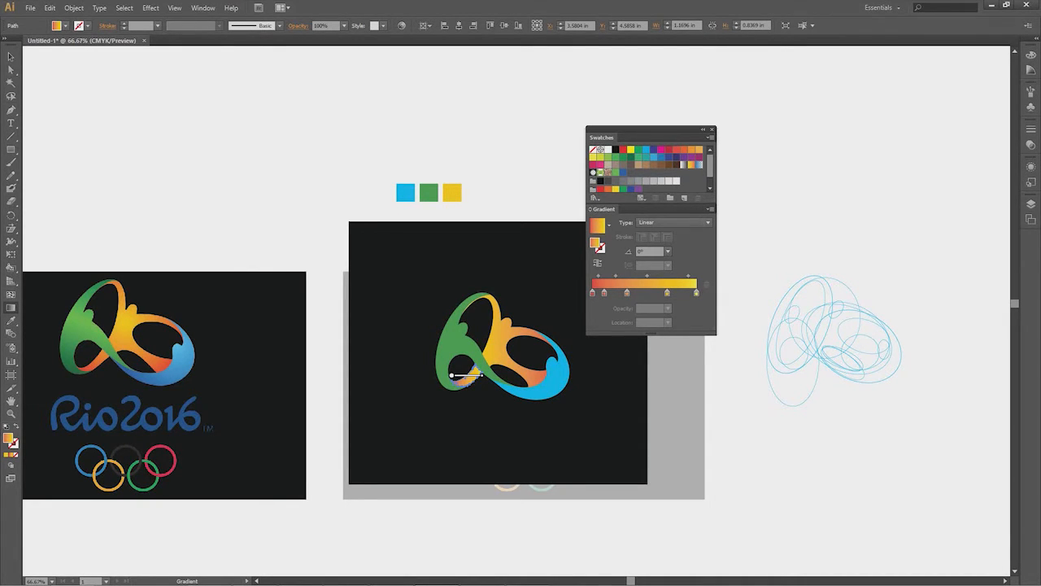
- Redraw the small piece's gradient diagonally with the Gradient tool, from red at its lower end to yellow past the crossing
left_click_drag(458, 384, 490, 362)
left_click_drag(459, 384, 499, 354)
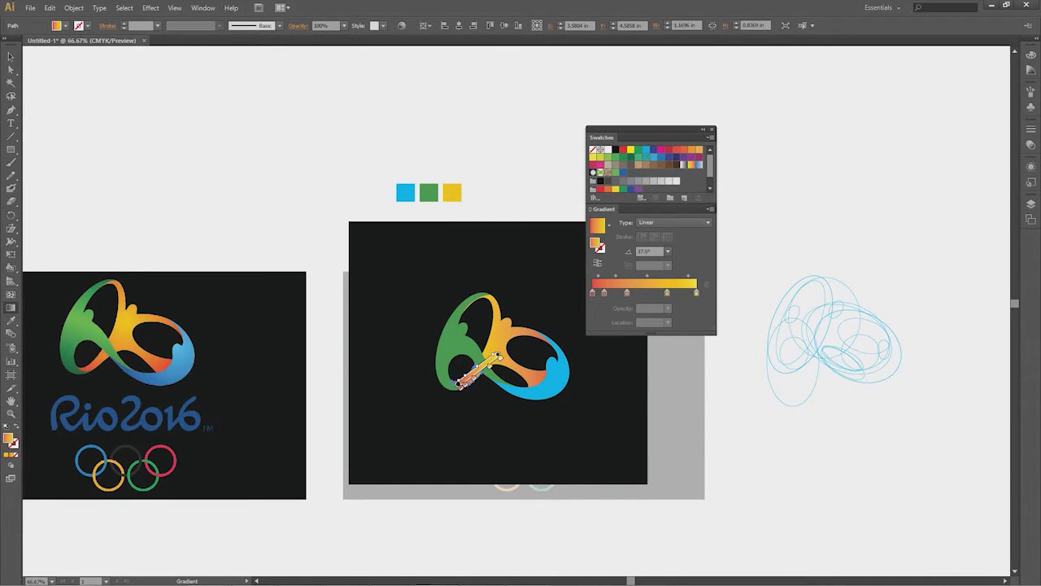
mouse_move(460, 384)
left_mouse_down()
mouse_move(508, 348)
mouse_move(493, 357)
left_mouse_up()
left_click_drag(454, 387, 509, 345)
left_click_drag(454, 387, 458, 384)
key("a")
key("ctrl+shift+a")
key("g")
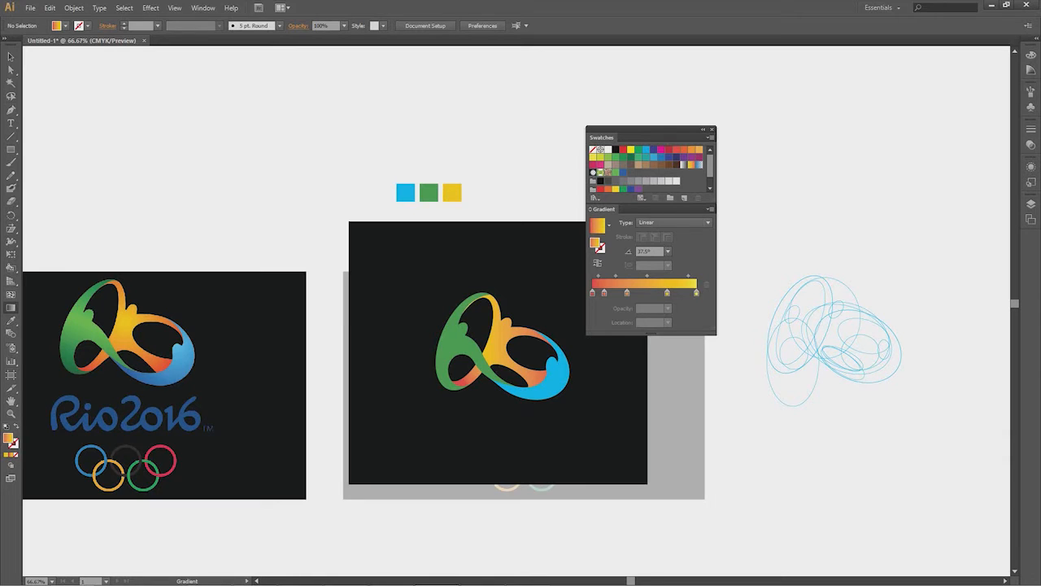
- Angle the large yellow figure's gradient at about -26.9° so it slopes down from the green arm toward the blue figure
key("a")
left_click(498, 344)
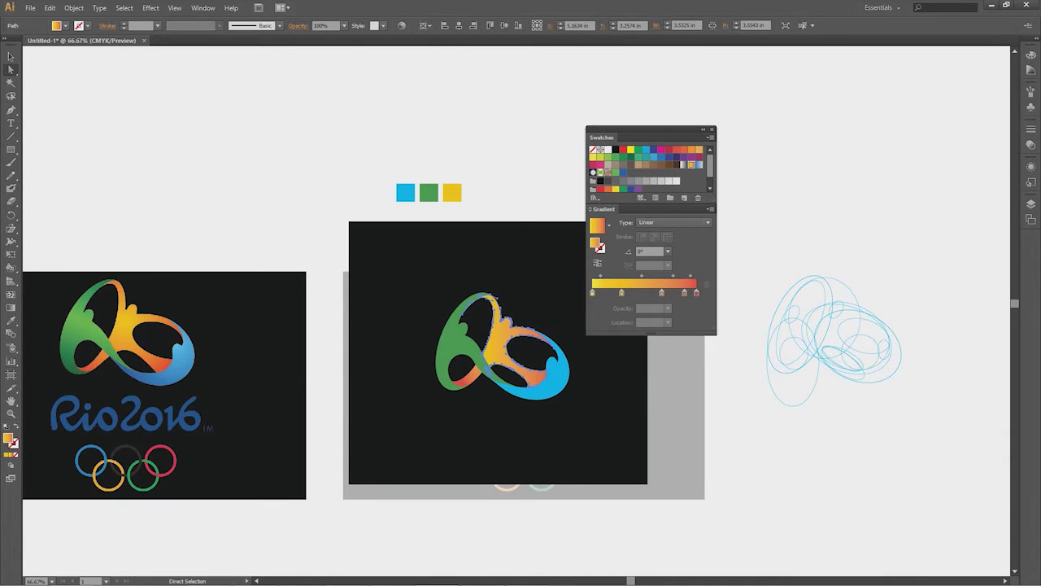
key("g")
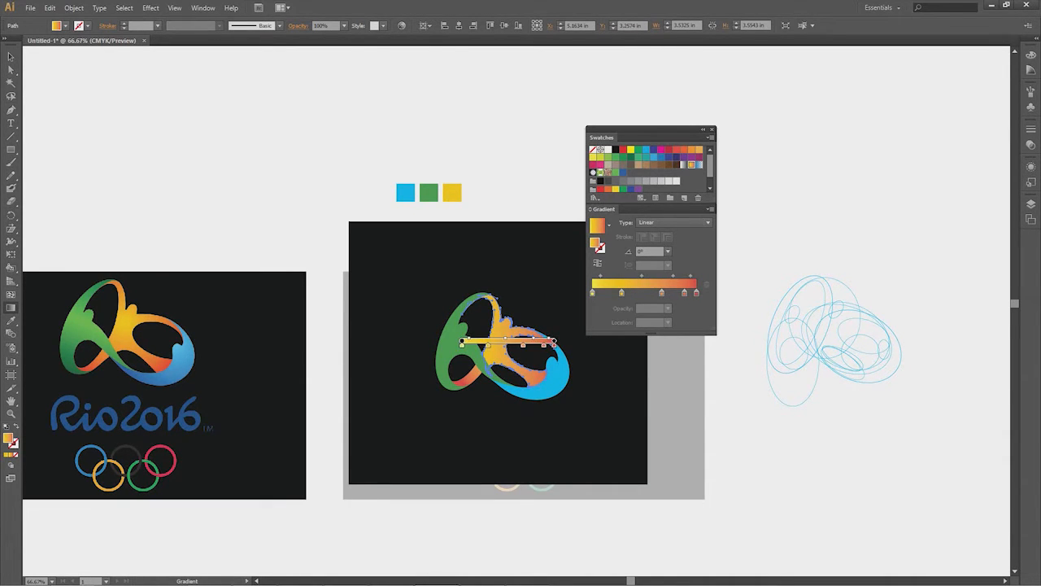
left_click_drag(468, 356, 553, 325)
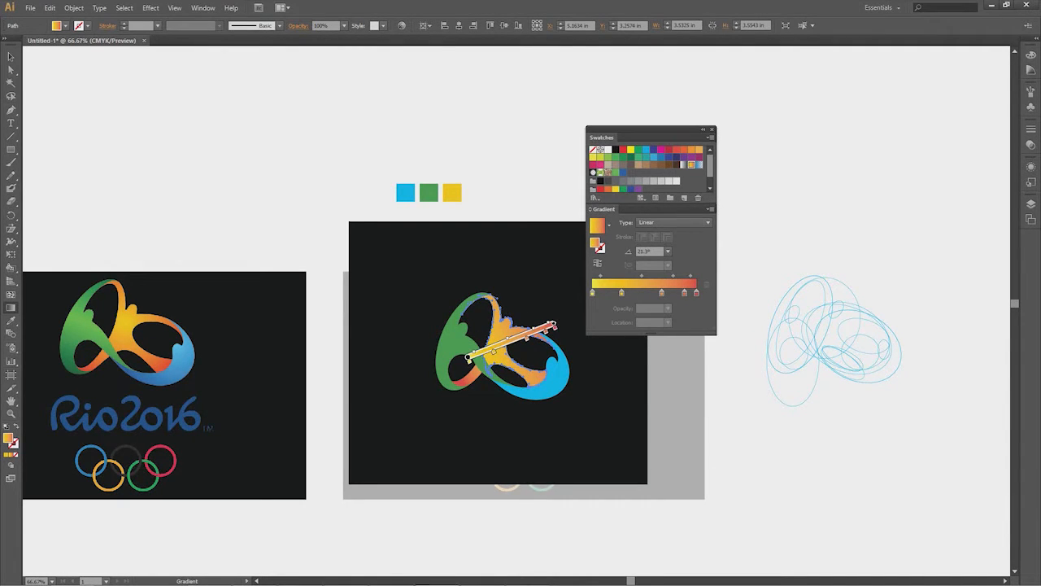
left_click_drag(481, 330, 563, 373)
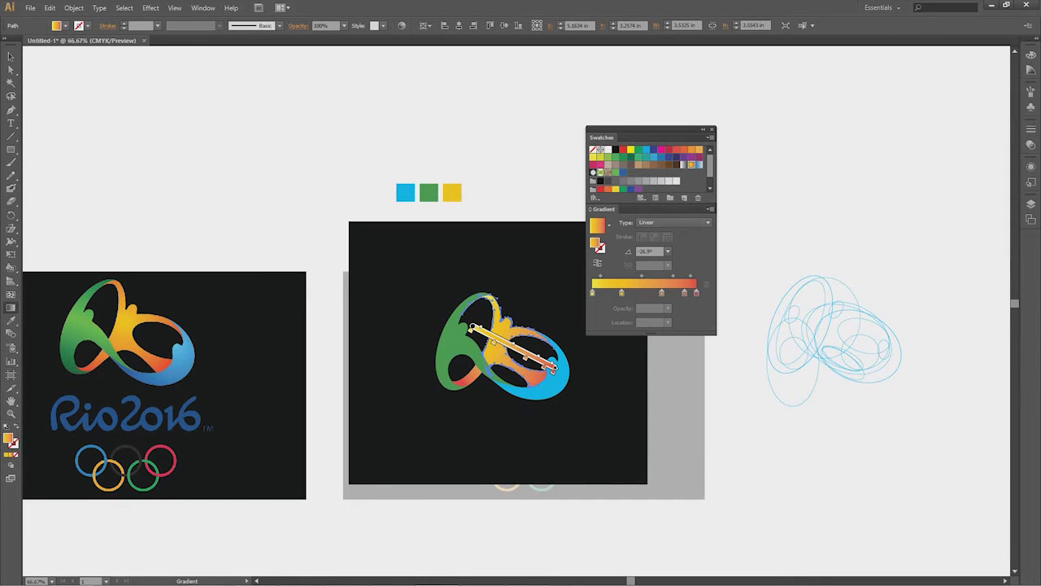
- Change the starting colour stop of the large figure's gradient to orange
left_click_drag(469, 332, 461, 351)
left_click_drag(474, 330, 473, 330)
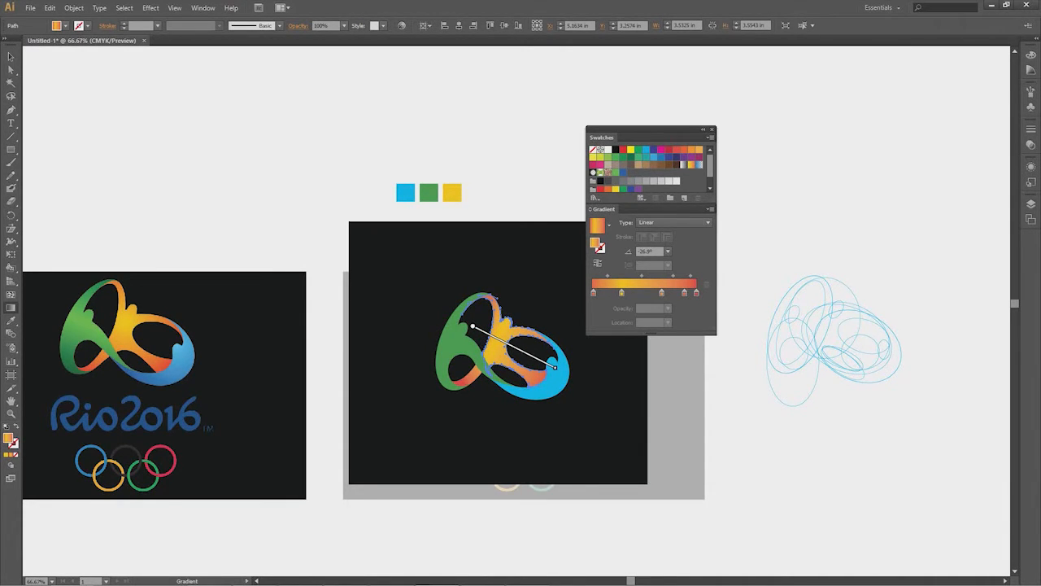
key("ctrl+shift+a")
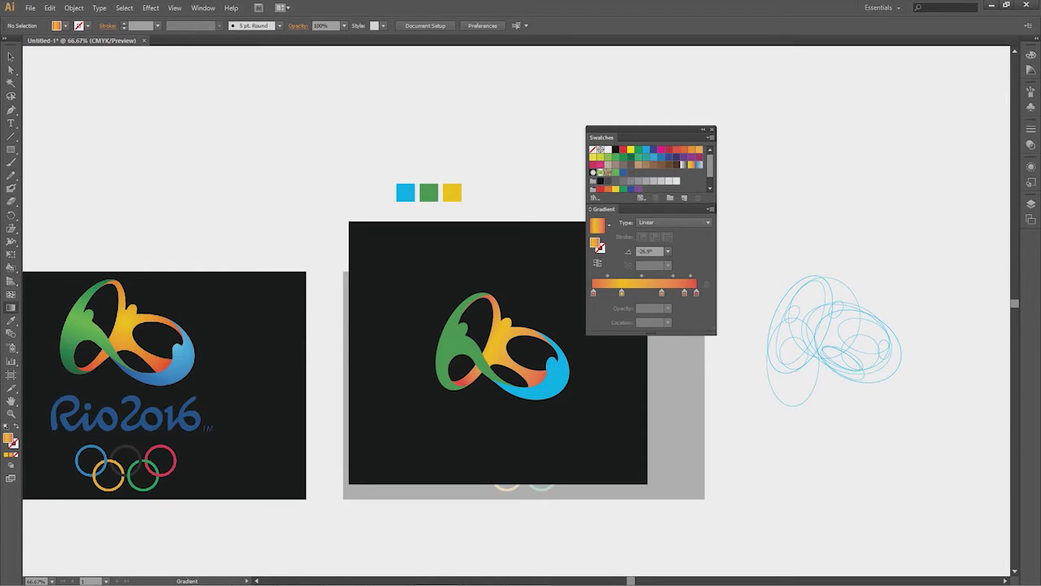
- Shift the large figure's gradient slightly toward the green shape and move its later orange and red stops closer to the start
left_click(500, 330, "ctrl")
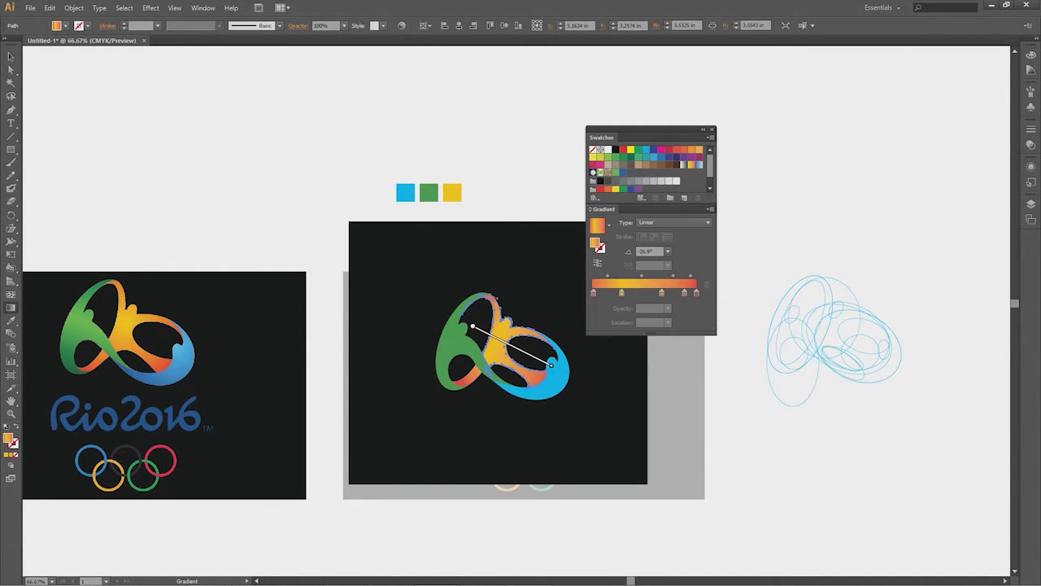
left_click_drag(472, 326, 469, 325)
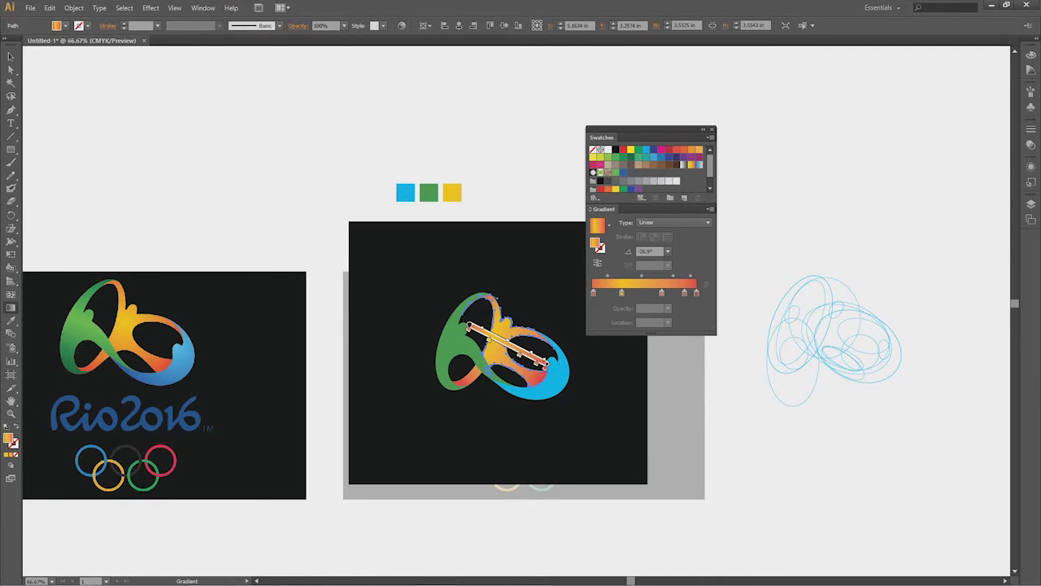
left_click_drag(518, 353, 535, 362)
key("ctrl+shift+a")
key("a")
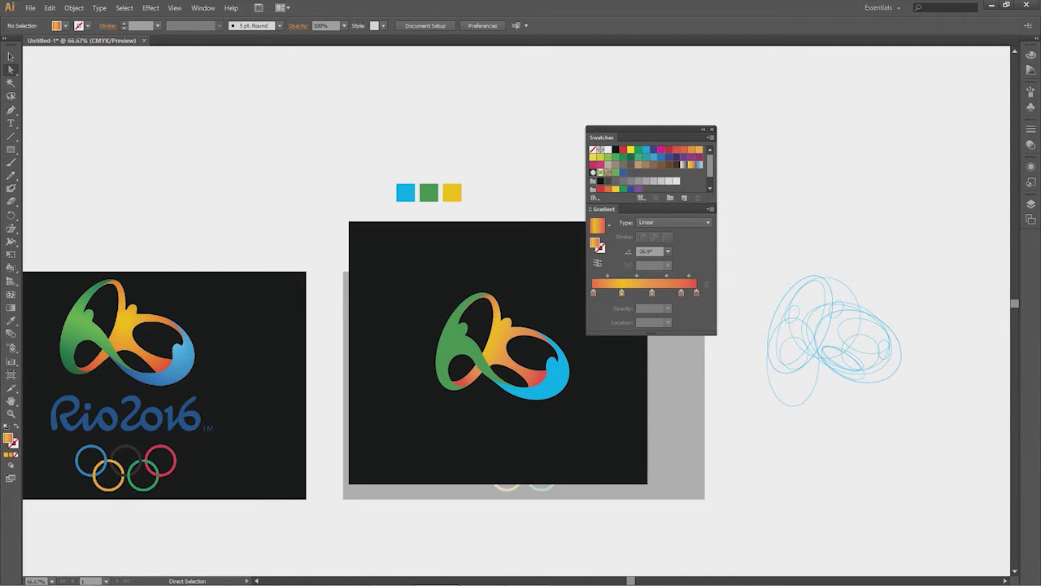
- Save the blue figure's fill colour as a new swatch and shift the floating panels clear of the logo
left_click(554, 362)
left_click_drag(710, 166, 710, 173)
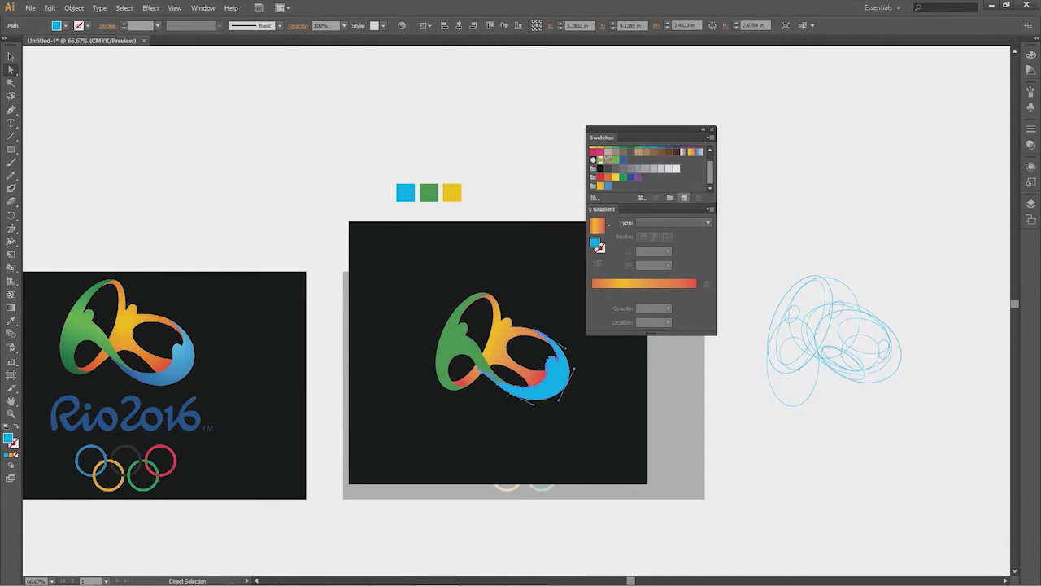
left_click(683, 198)
key("Return")
key("ctrl+shift+a")
mouse_move(650, 129)
left_mouse_down()
mouse_move(707, 133)
mouse_move(656, 152)
mouse_move(664, 140)
left_mouse_up()
scroll(660, 179, "up", 1)
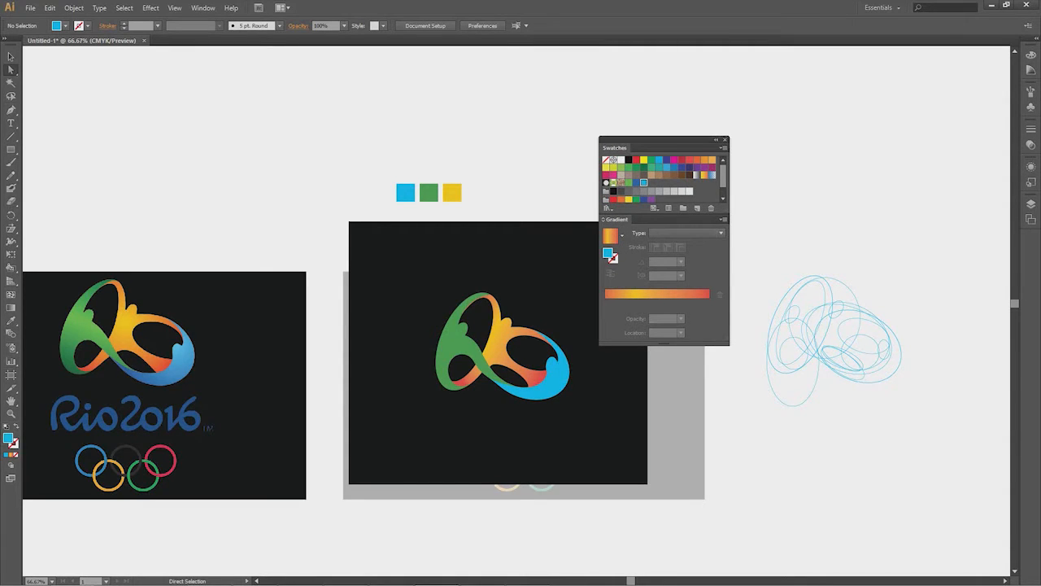
key("v")
key("b")
mouse_move(381, 159)
left_mouse_down()
mouse_move(493, 190)
mouse_move(407, 144)
left_mouse_up()
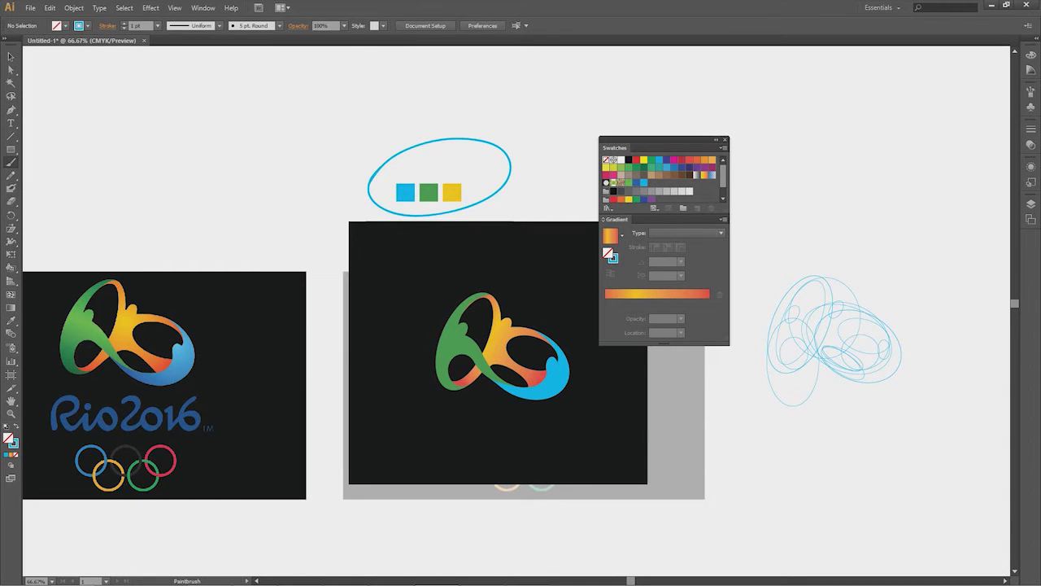
key("ctrl+z")
- Duplicate the blue, green and yellow sample squares directly above the originals
key("v")
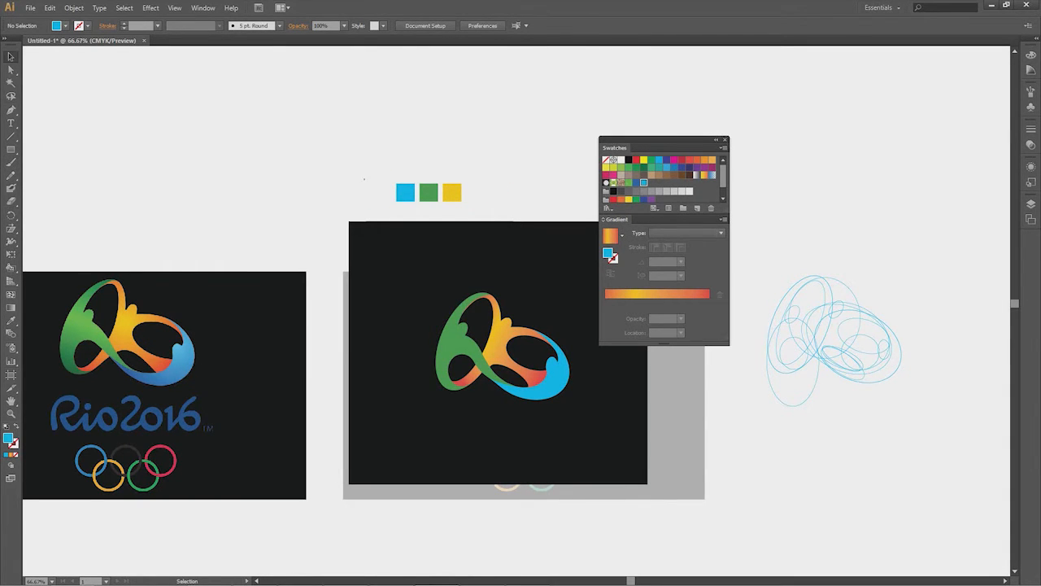
left_click_drag(364, 178, 511, 204)
left_click_drag(450, 194, 449, 171)
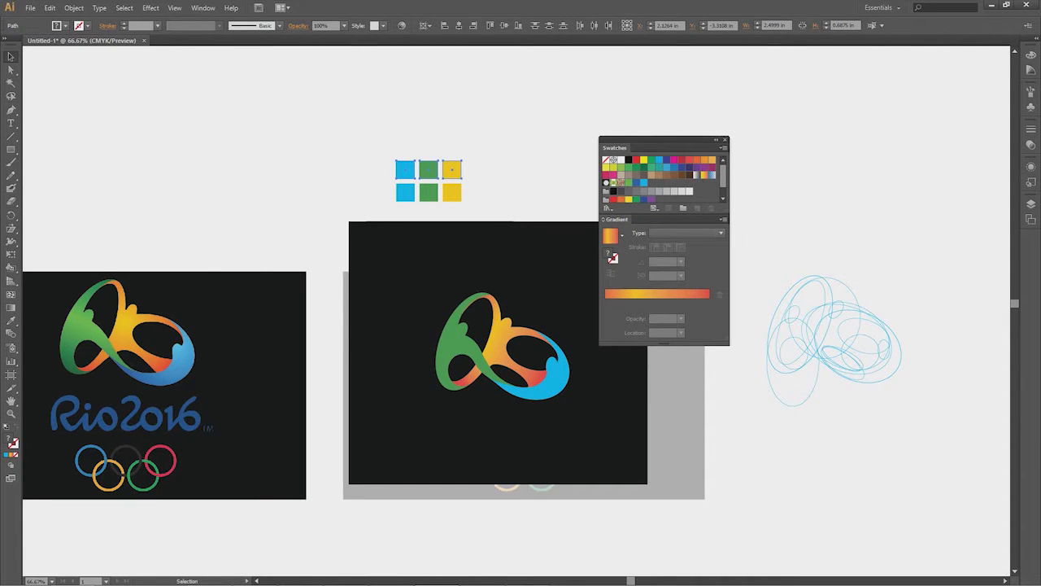
left_click(492, 169)
- Delete the duplicate yellow square and recolour the duplicate green square with the dark green sampled from the original logo
left_click(452, 170)
key("i")
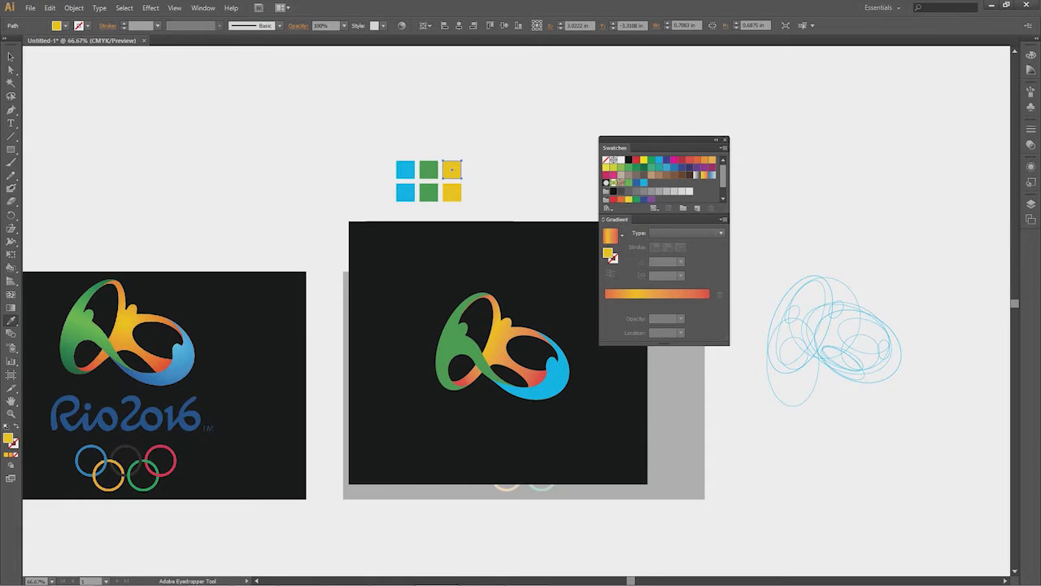
key("Delete")
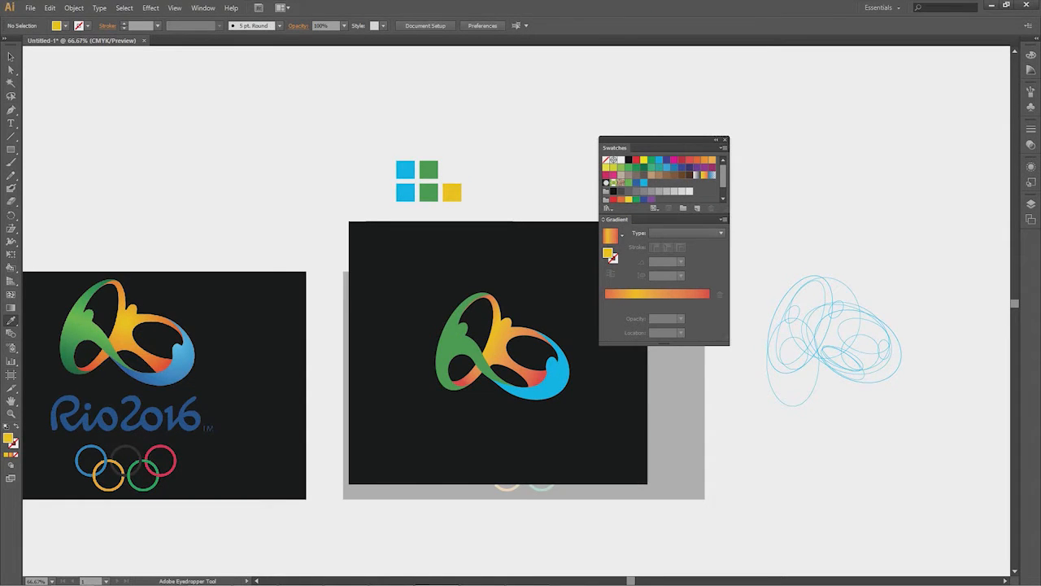
left_click(428, 170, "ctrl")
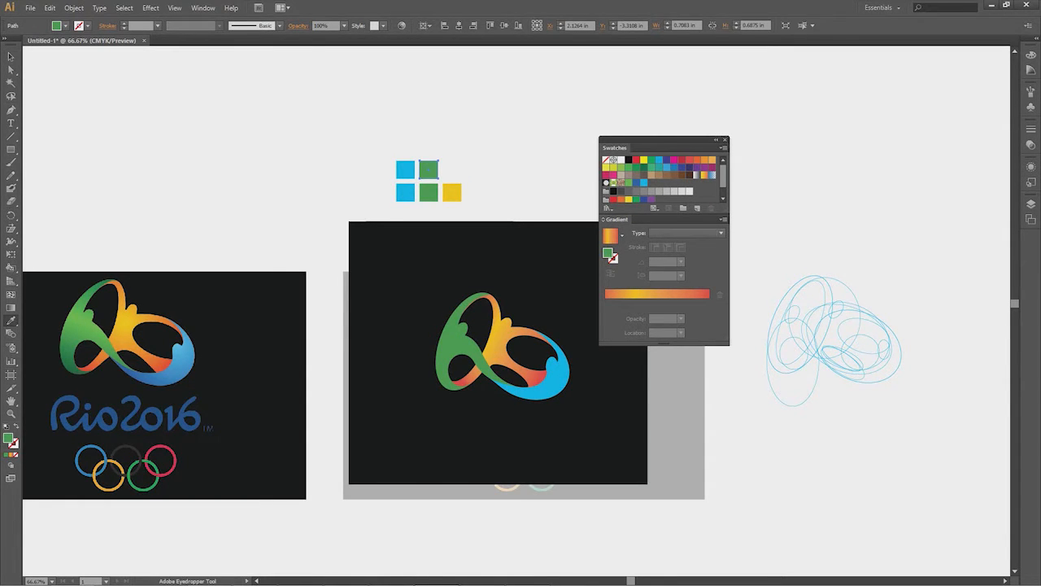
left_click(69, 358)
key("ctrl+shift+a")
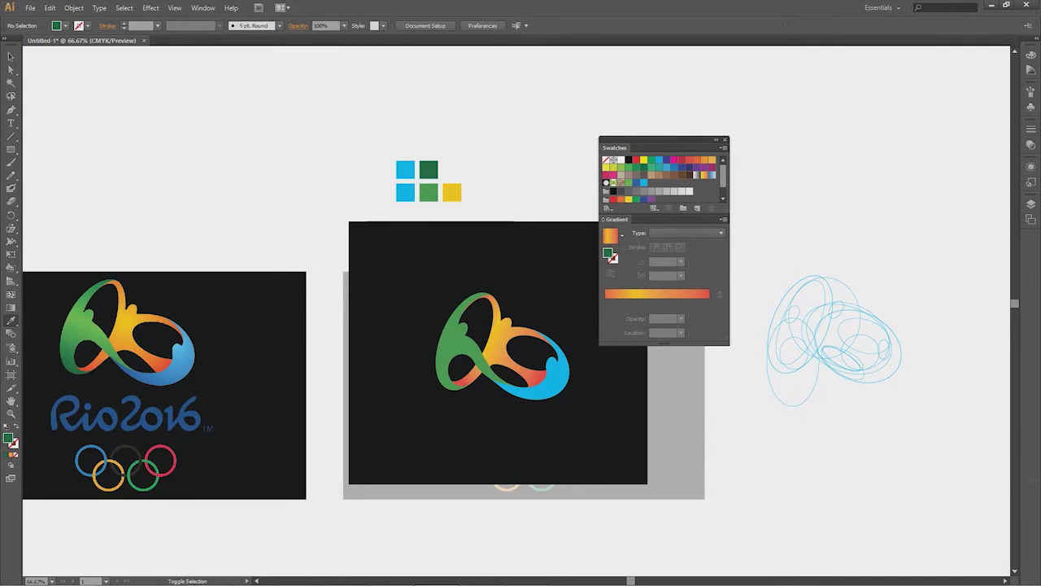
- Recolour the duplicate blue square with the dark blue sampled from the Rio2016 lettering
key("a")
left_click(406, 170)
key("i")
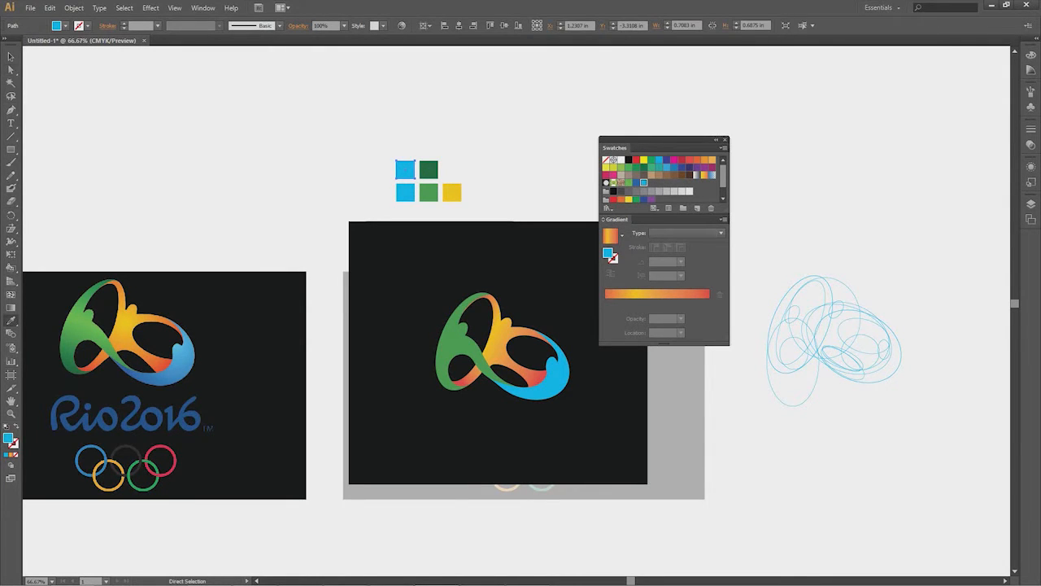
left_click(184, 417)
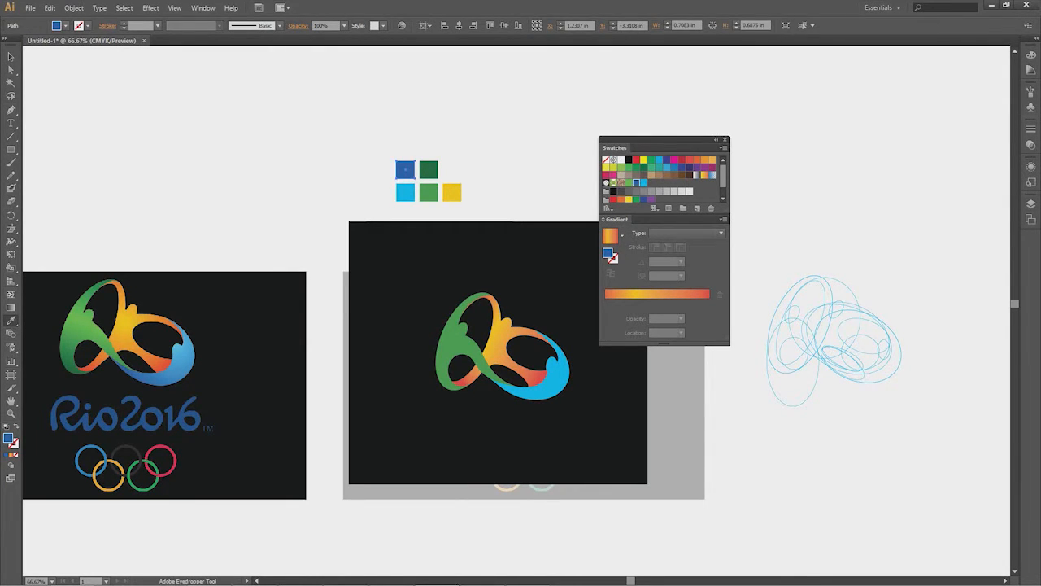
key("ctrl+shift+a")
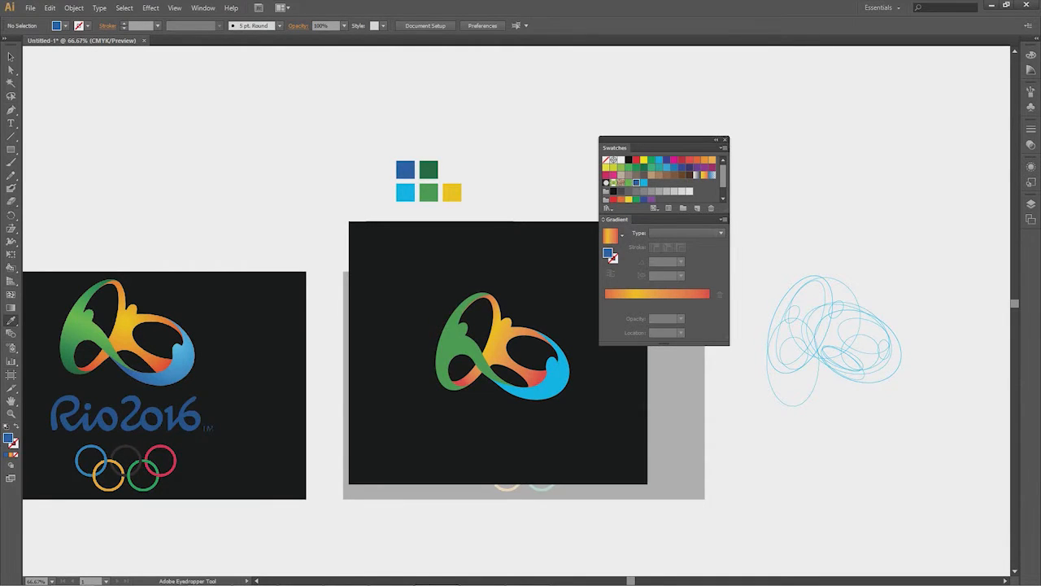
- Save the dark green square's fill colour as a new swatch
key("a")
left_click(405, 170)
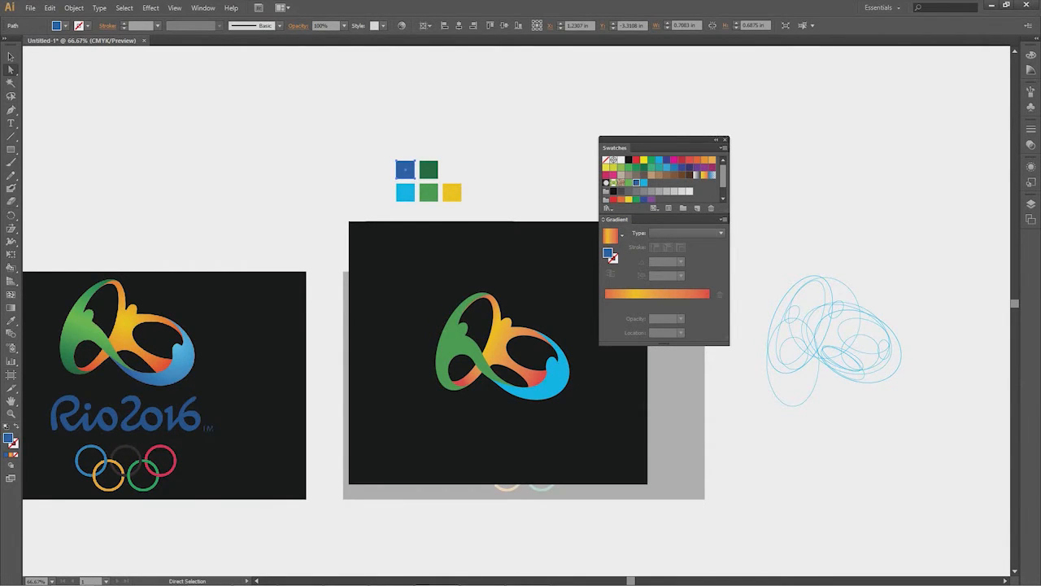
left_click(428, 169)
left_click(697, 207)
left_click(803, 418)
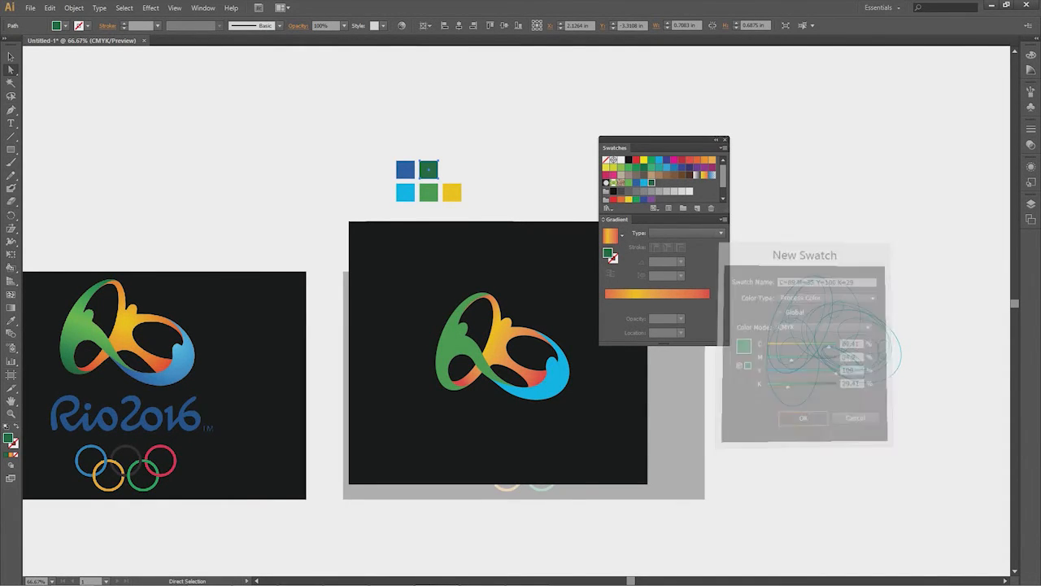
key("ctrl+shift+a")
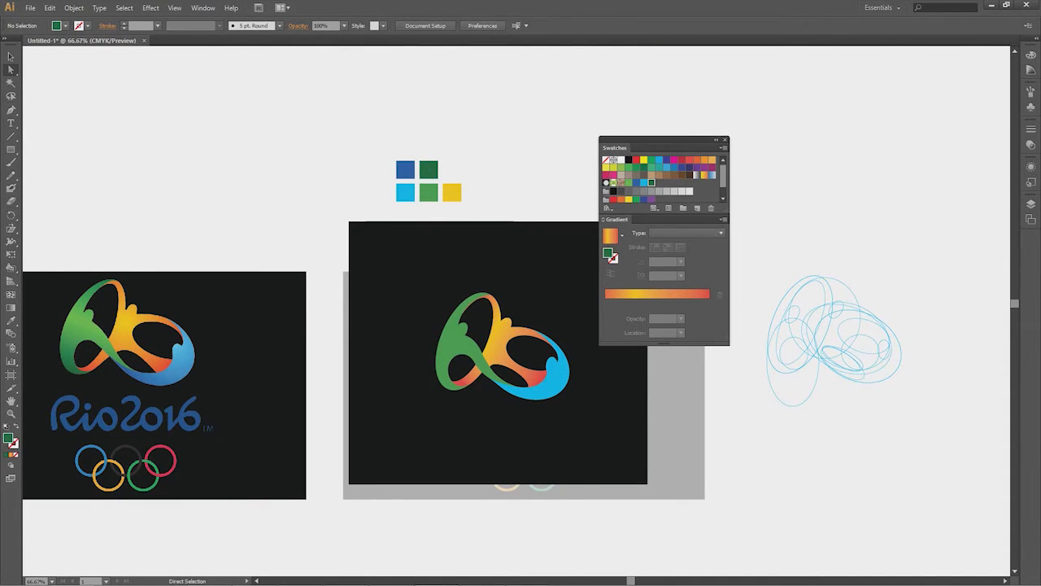
- Fill the green figure with the White, Black linear gradient and recolour its start stop light green and its end stop dark green
left_click(455, 345)
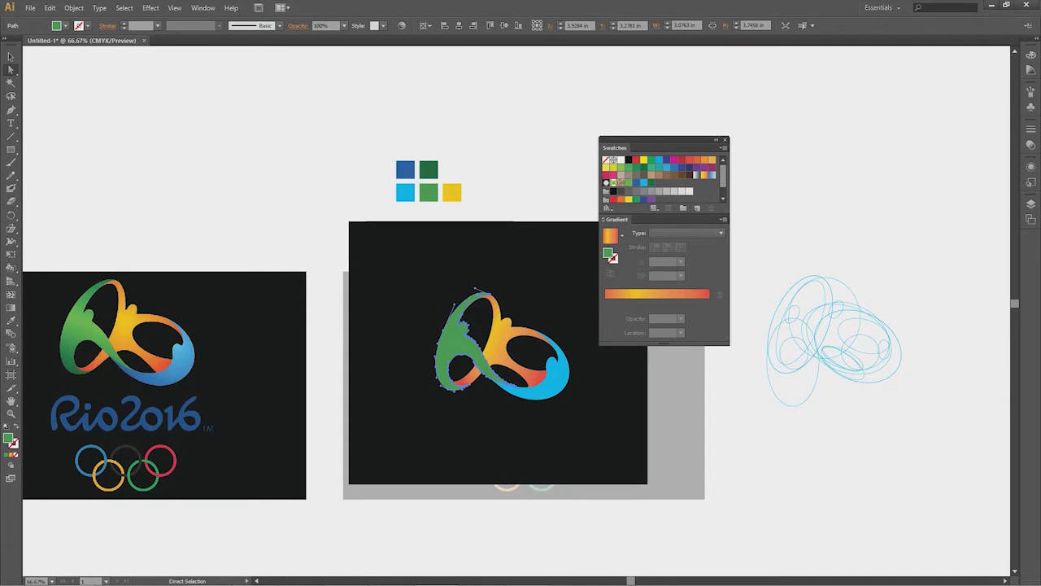
left_click(622, 236)
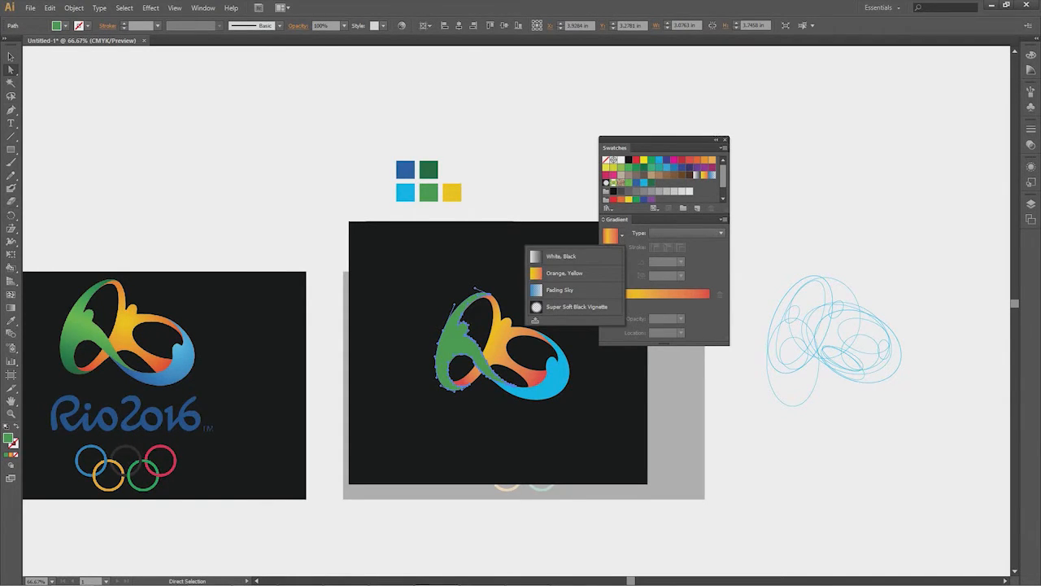
left_click(560, 256)
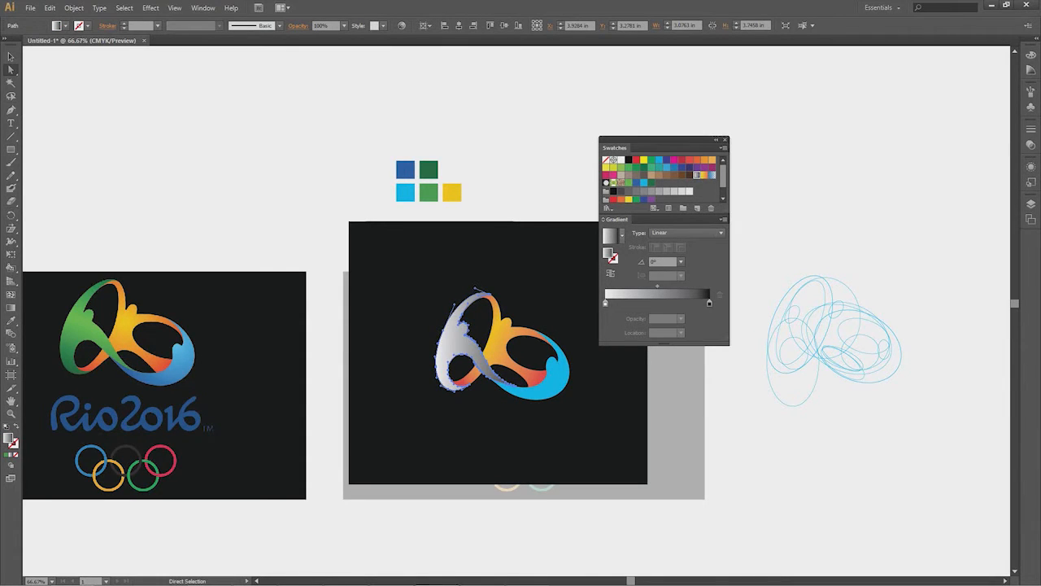
left_click(622, 235)
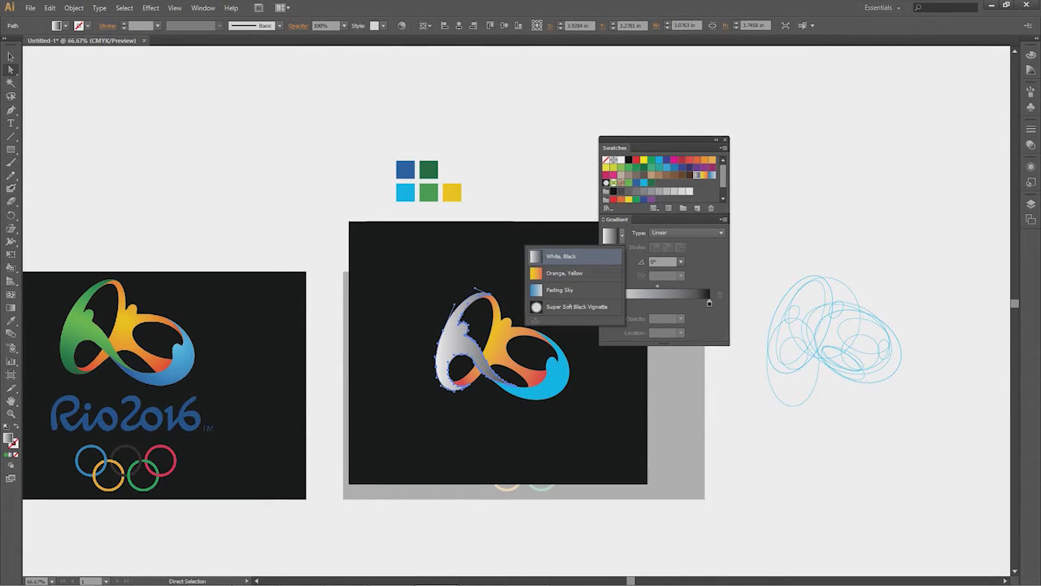
left_click(622, 235)
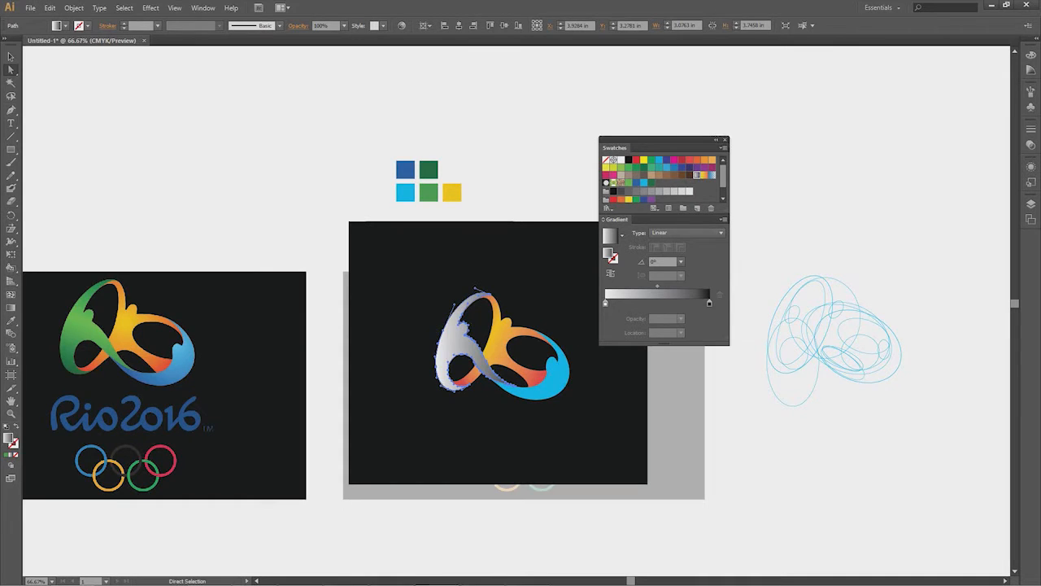
left_click_drag(652, 183, 709, 302)
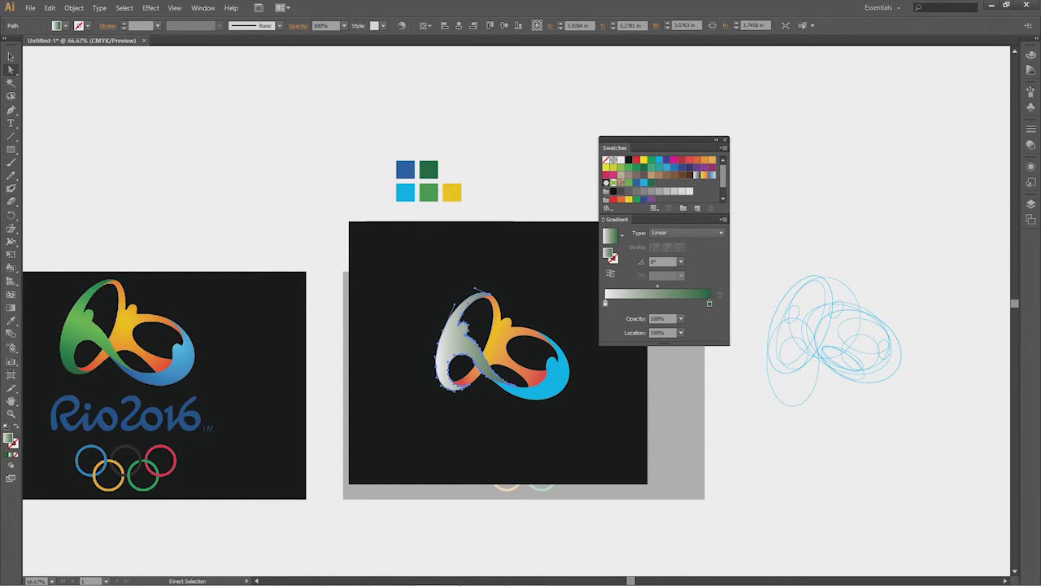
left_click_drag(629, 183, 606, 303)
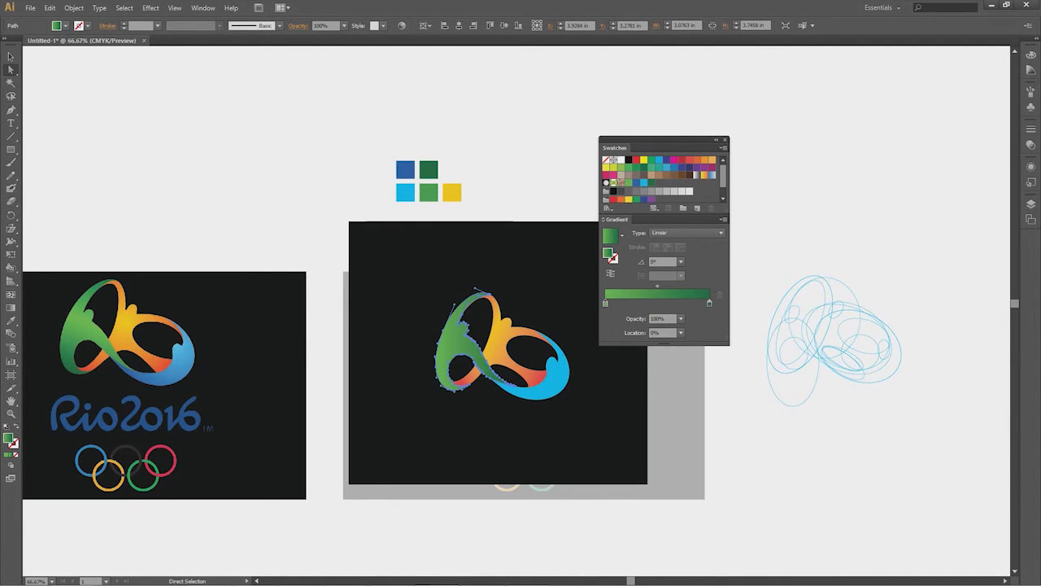
- Angle the green figure's gradient at 67.2°, with the light green stop at the middle and a second dark green stop at the start
key("g")
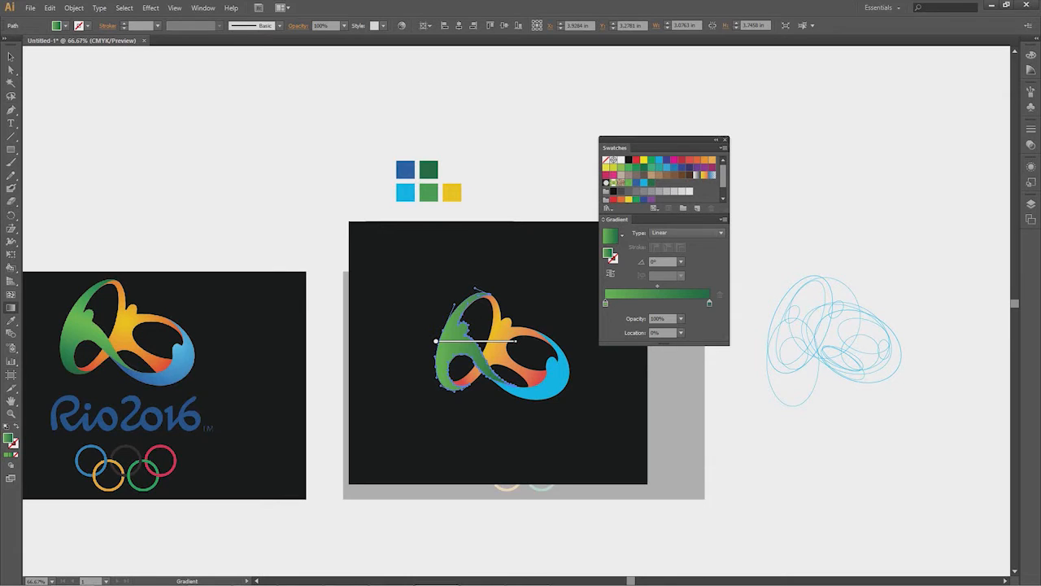
mouse_move(480, 362)
left_mouse_down()
mouse_move(491, 313)
mouse_move(512, 286)
left_mouse_up()
left_click_drag(475, 372, 505, 300)
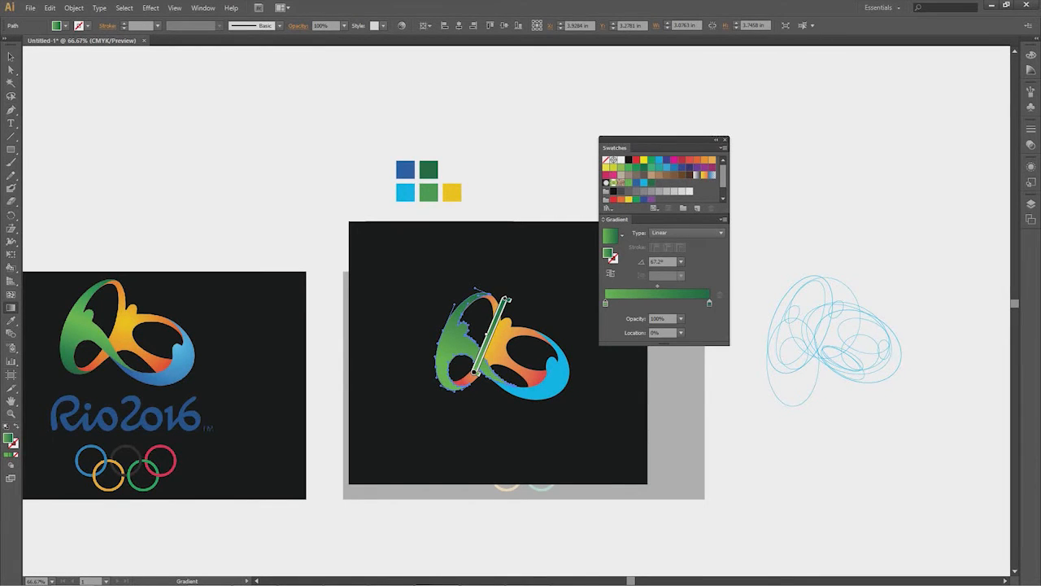
left_click_drag(478, 372, 493, 338)
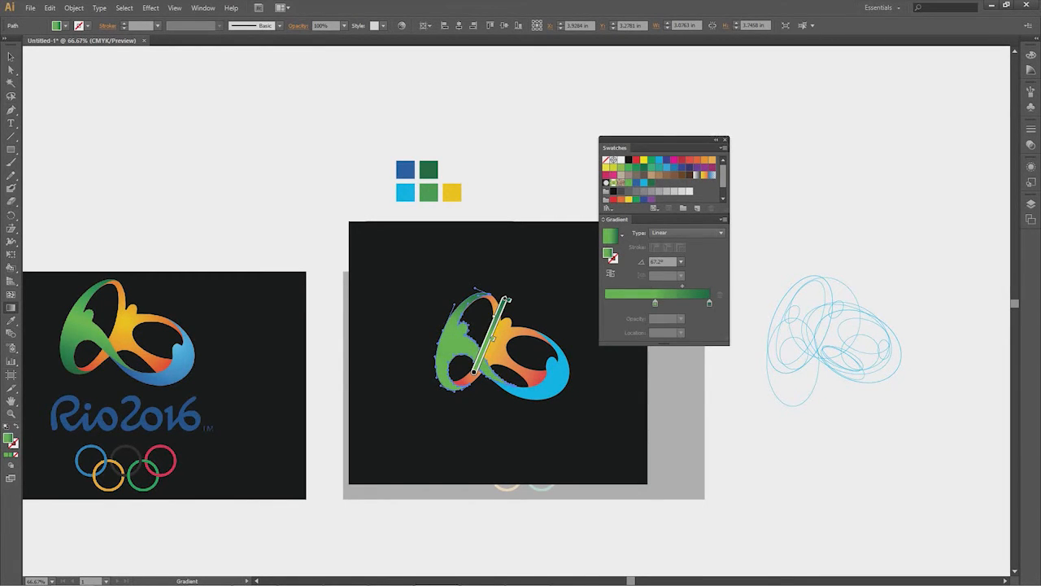
left_click_drag(504, 299, 507, 300)
left_click(477, 371)
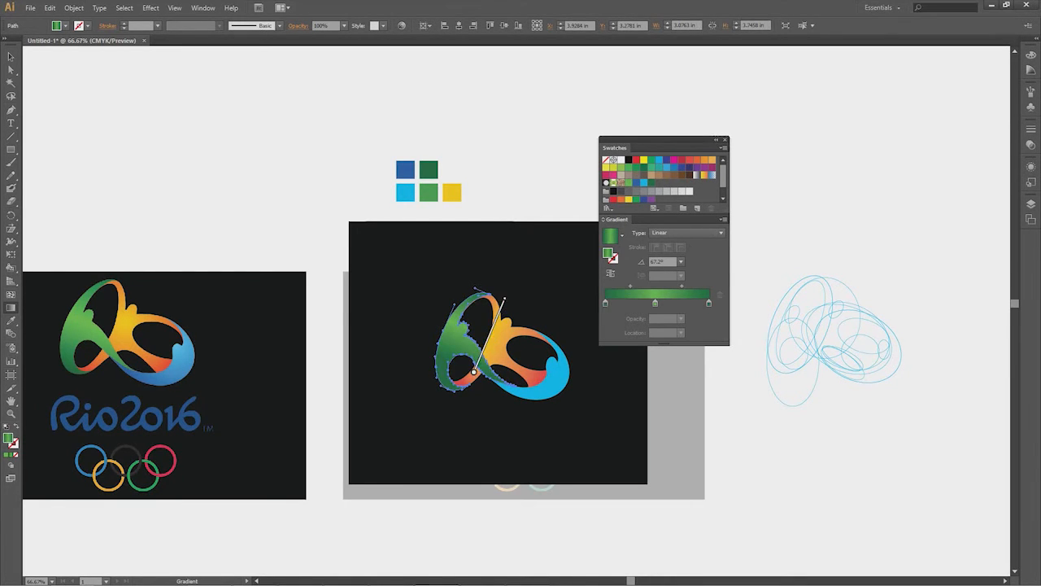
- Shift the green figure's gradient down toward its lower loop and move the light green stop slightly toward the start
left_click_drag(491, 338, 494, 320)
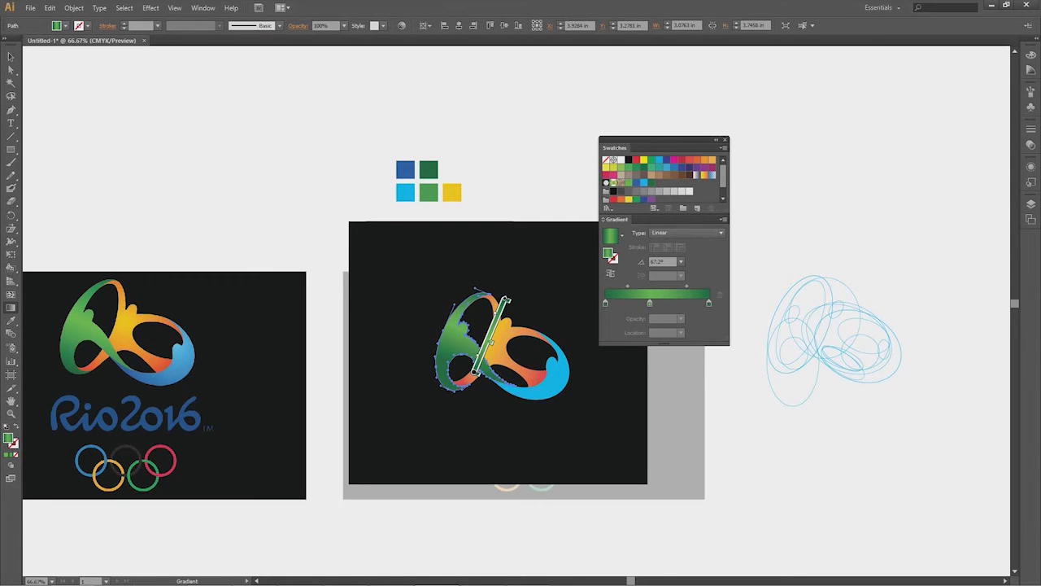
mouse_move(463, 368)
left_mouse_down()
mouse_move(492, 306)
mouse_move(496, 320)
left_mouse_up()
left_click_drag(472, 382, 468, 389)
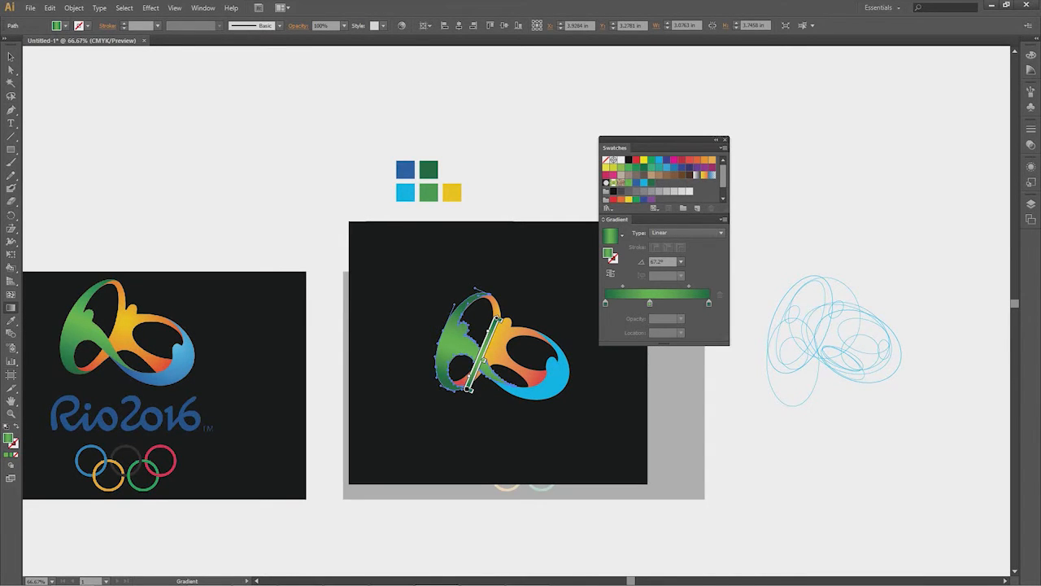
- Try moving the blend midpoint closer to the green gradient's light stop, and undo the adjustment
left_click_drag(487, 331, 480, 353)
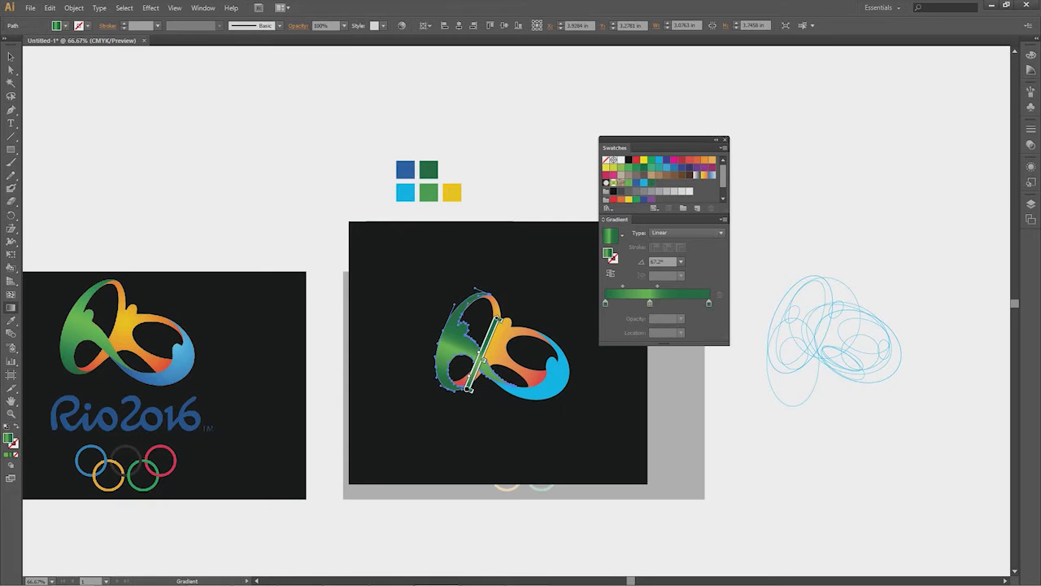
left_click_drag(485, 348, 481, 357)
key("a")
key("ctrl+z")
key("ctrl+z")
key("ctrl+z")
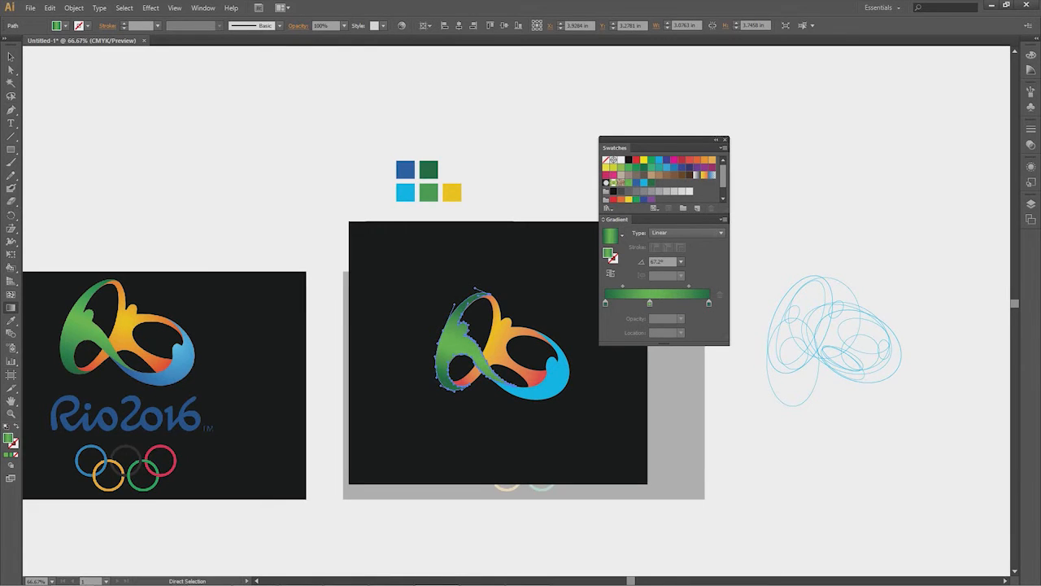
- Fill the blue figure with the White, Black linear gradient and recolour its start stop light blue and its end stop dark blue
key("ctrl+shift+a")
mouse_move(504, 350)
left_mouse_down()
mouse_move(448, 379)
mouse_move(510, 368)
left_mouse_up()
key("a")
left_click(572, 398)
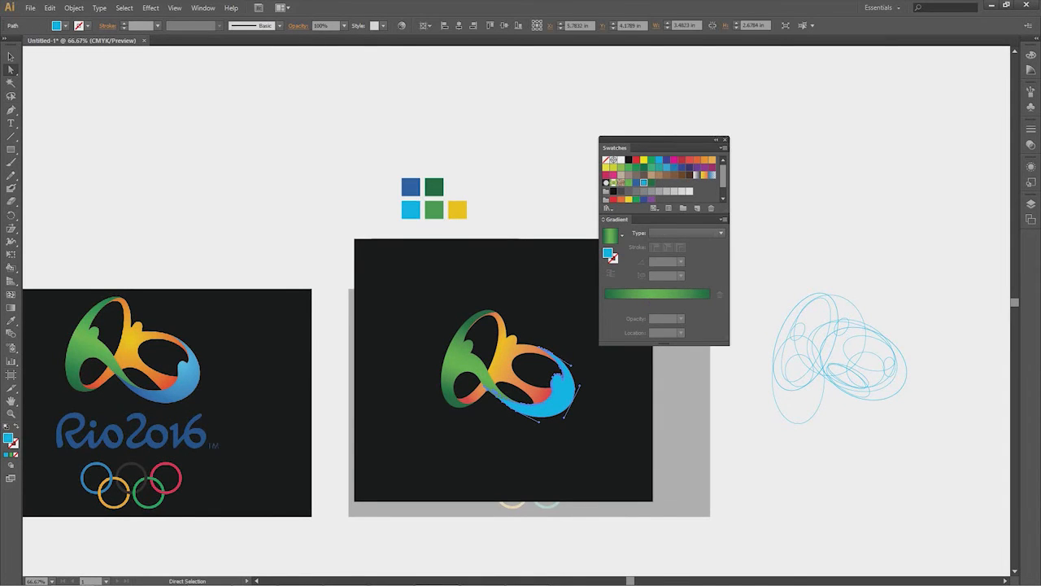
left_click(622, 235)
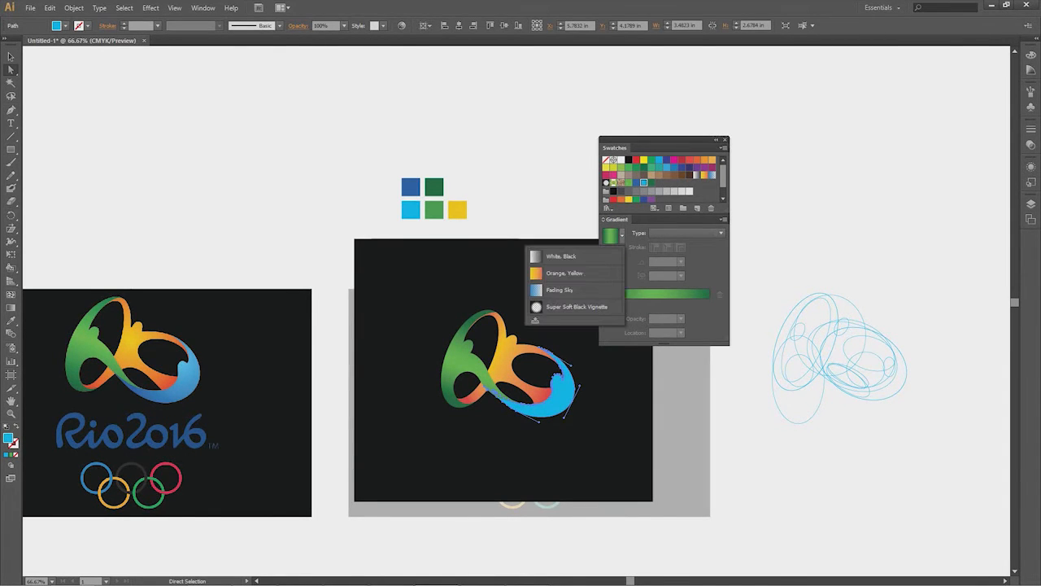
left_click(561, 256)
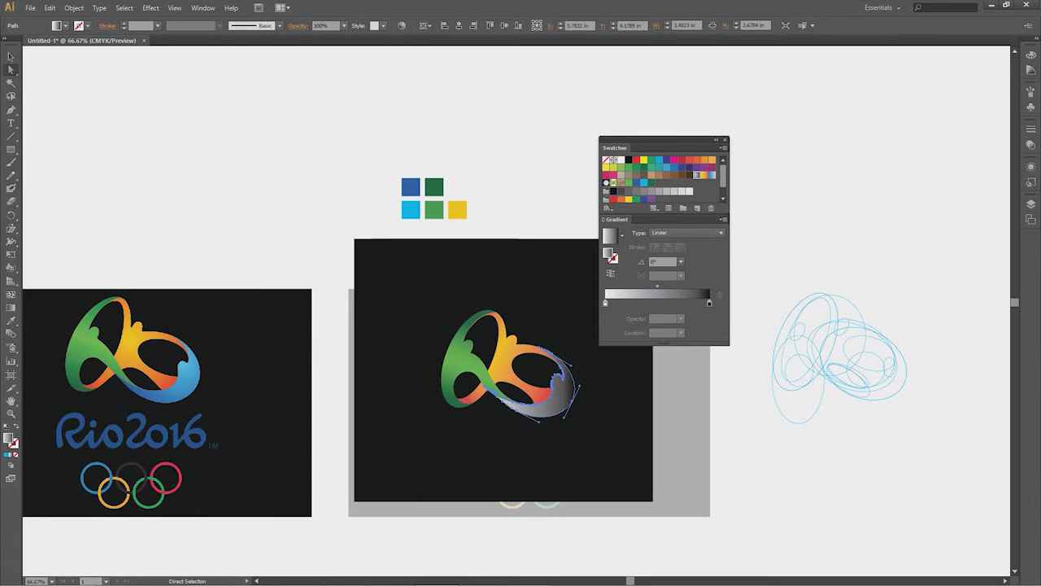
left_click_drag(643, 183, 605, 303)
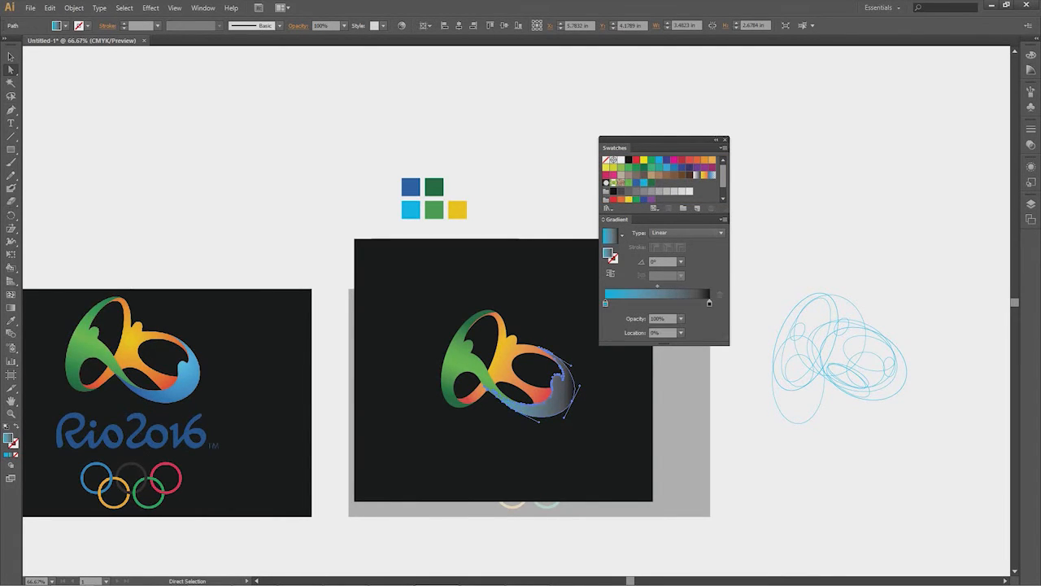
left_click_drag(636, 183, 709, 302)
left_click_drag(636, 183, 709, 302)
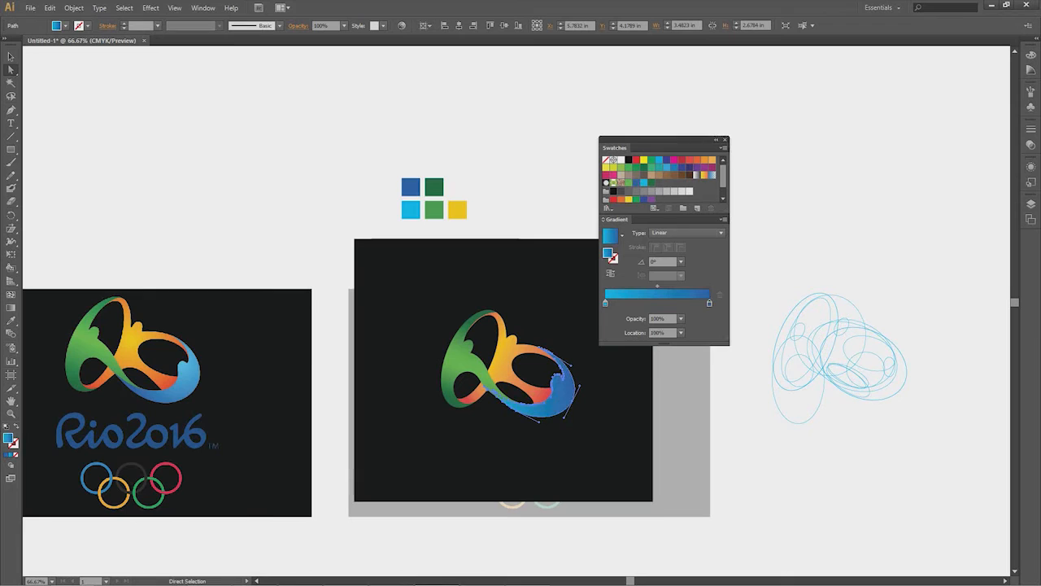
- Run the blue figure's gradient steeply downward across the shape, with the light blue stop at the middle and a dark blue stop at the start
key("g")
left_click_drag(542, 343, 520, 421)
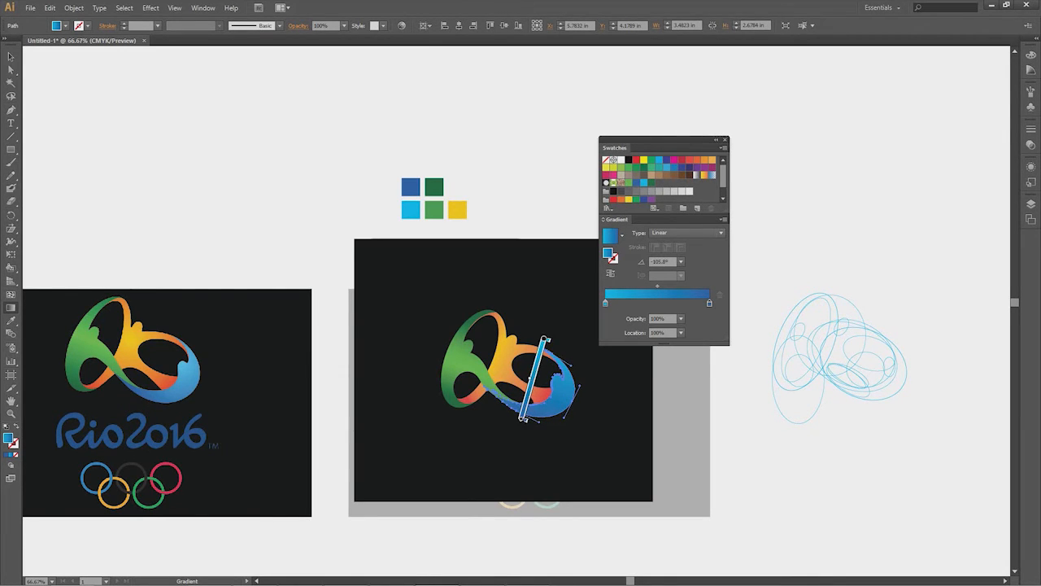
left_click_drag(544, 340, 537, 378)
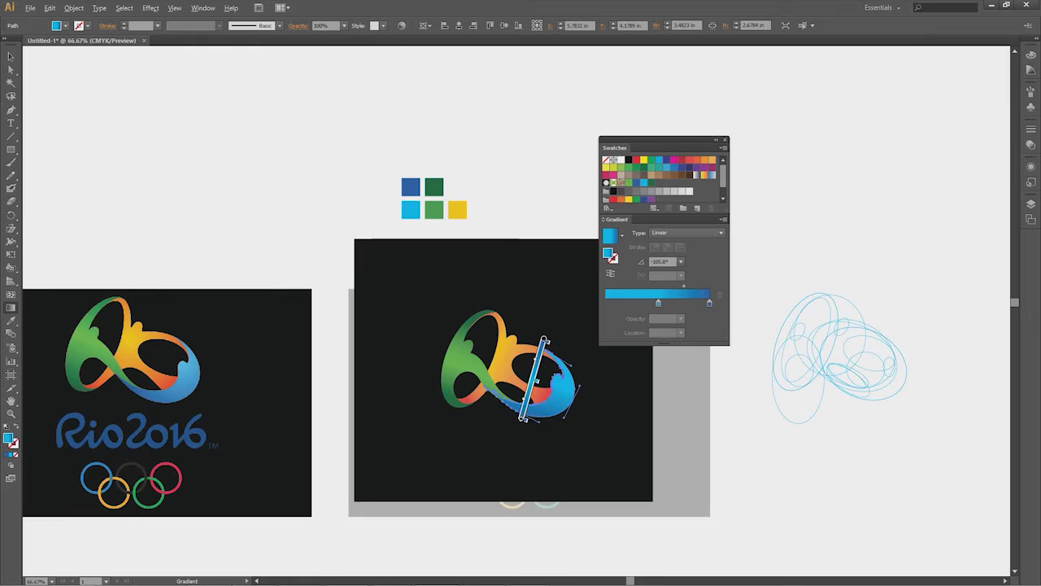
left_click(543, 342)
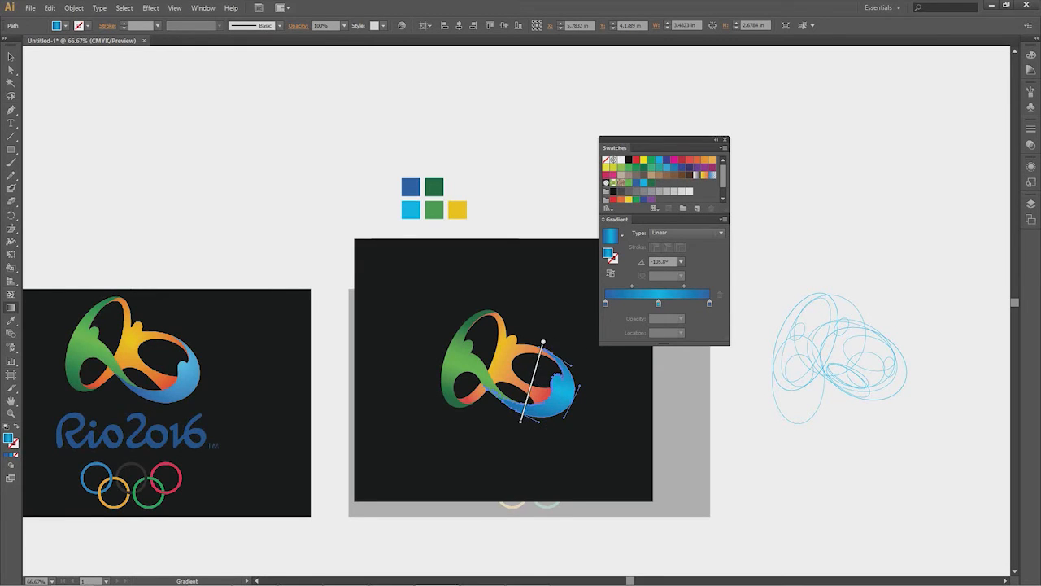
- Extend the blue figure's gradient past its lower edge and move the light blue stop slightly before the middle
left_click_drag(523, 422, 520, 429)
left_click_drag(531, 393, 528, 402)
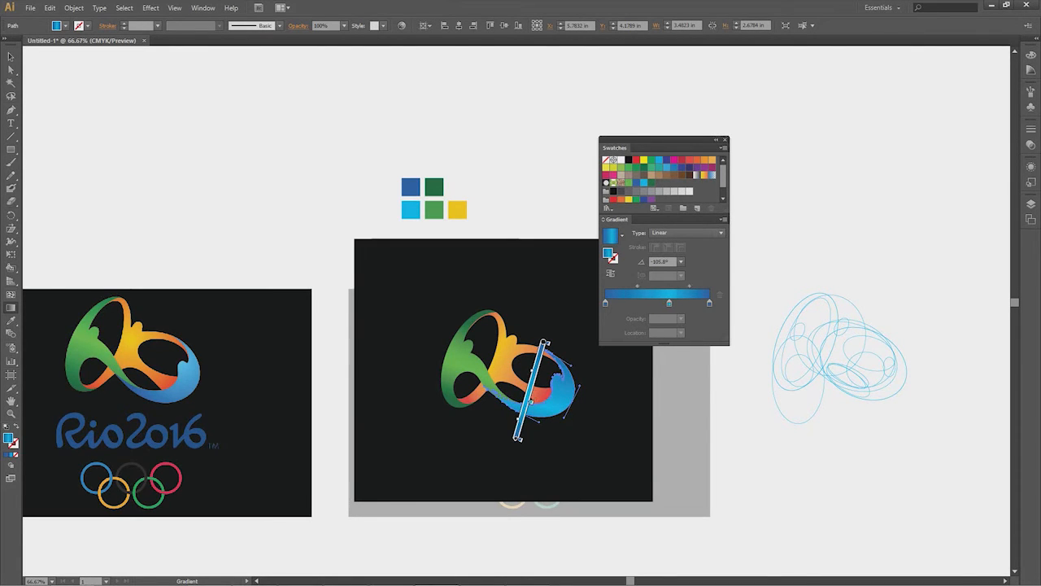
left_click_drag(528, 402, 536, 354)
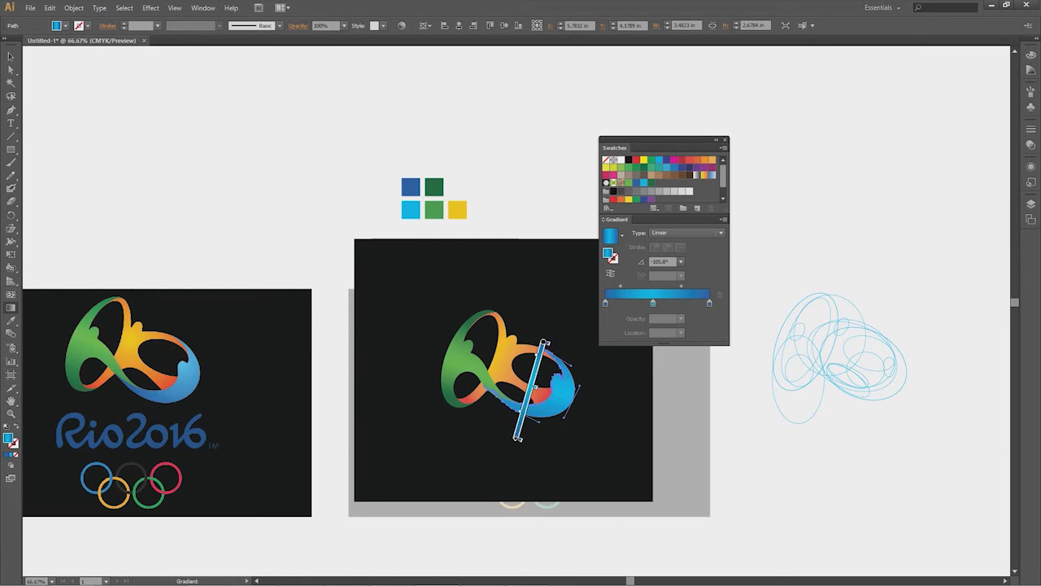
- Deselect the blue figure and hide Layer 2
key("ctrl+shift+a")
key("space")
left_click_drag(521, 358, 494, 393)
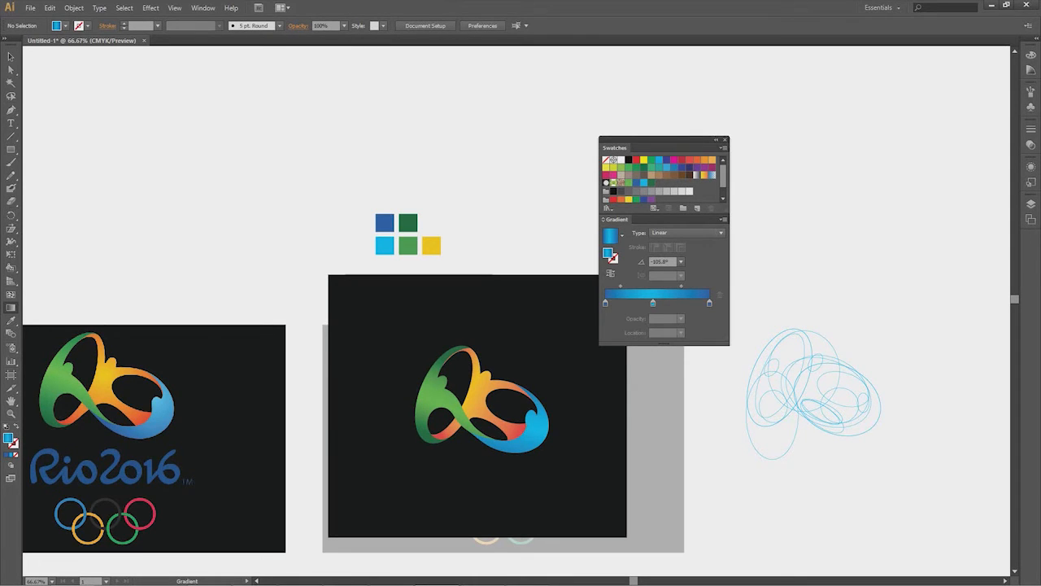
left_click_drag(671, 140, 751, 132)
key("space")
left_click_drag(521, 374, 543, 348)
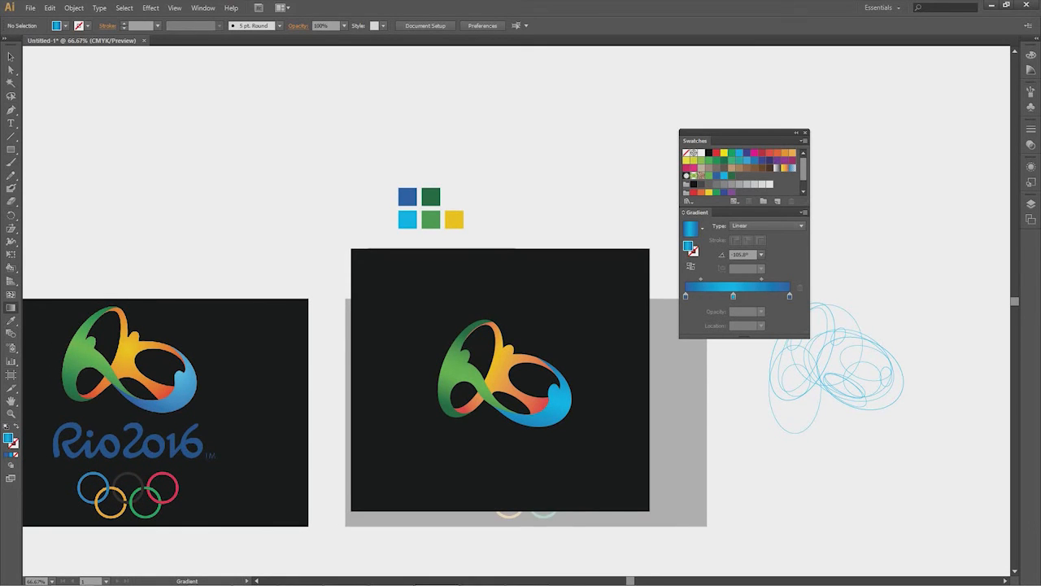
key("v")
mouse_move(521, 350)
left_mouse_down()
mouse_move(480, 335)
mouse_move(521, 343)
left_mouse_up()
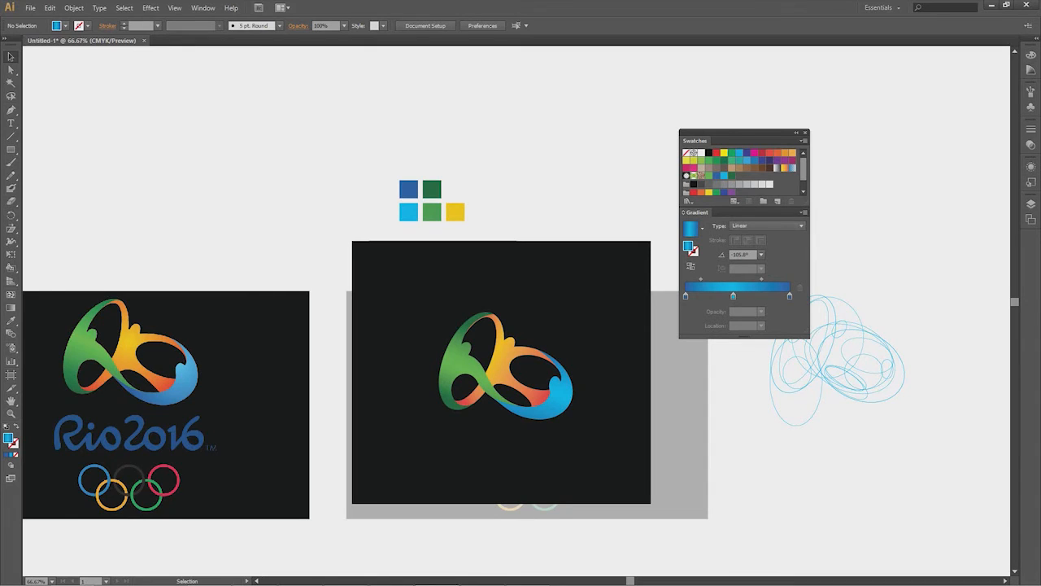
left_click(1031, 204)
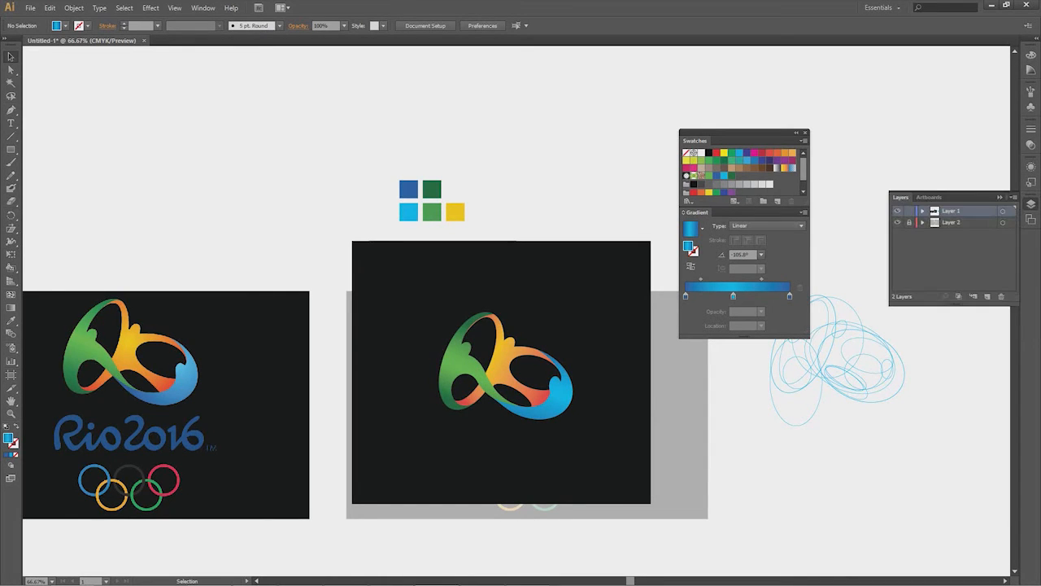
left_click(898, 221)
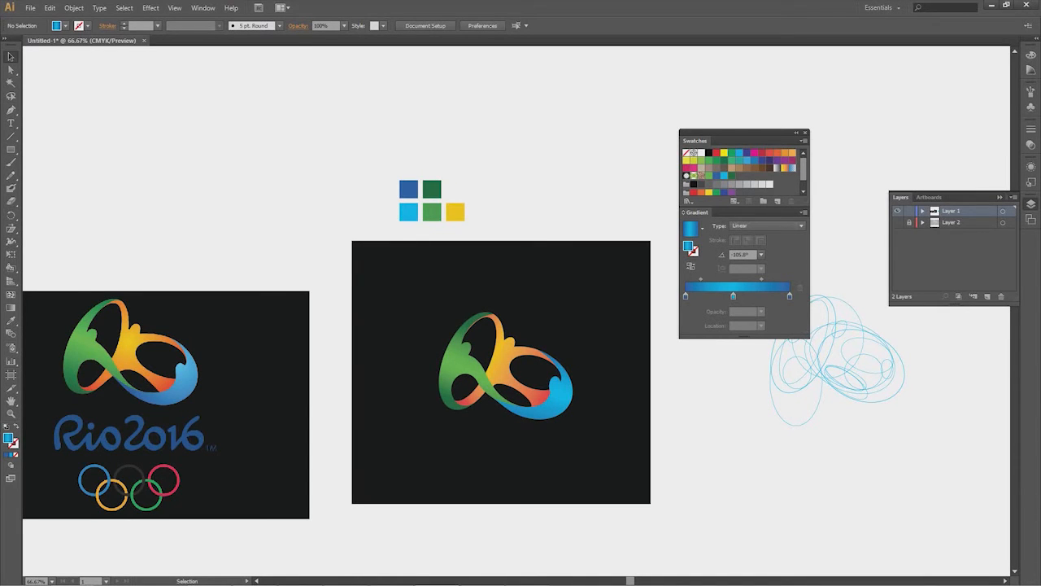
- Delete the construction ellipses, the colour sample squares and the reference logo from around the rebuilt artwork
left_click_drag(955, 325, 787, 362)
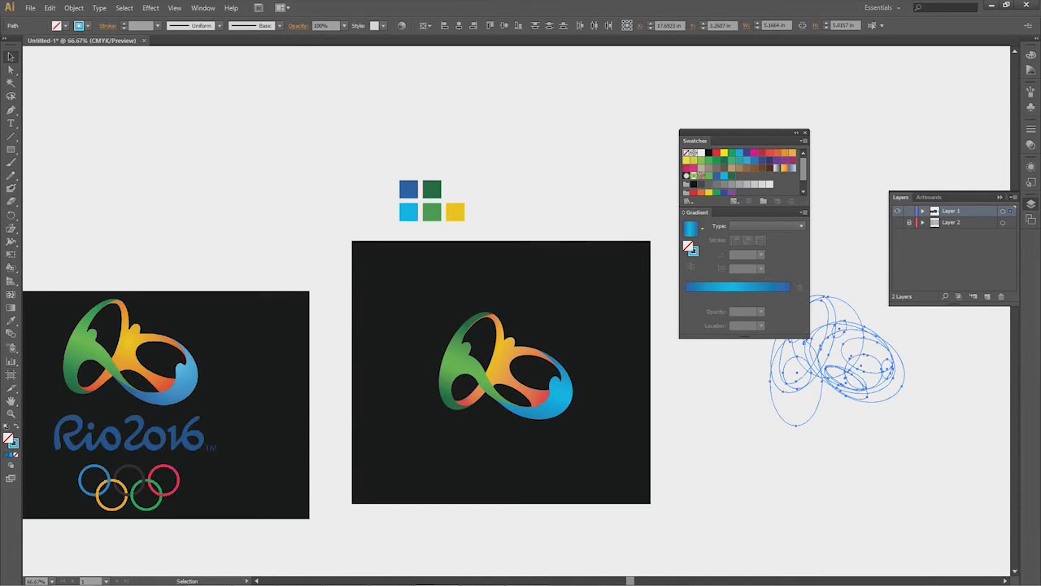
key("Delete")
left_click_drag(363, 157, 501, 231)
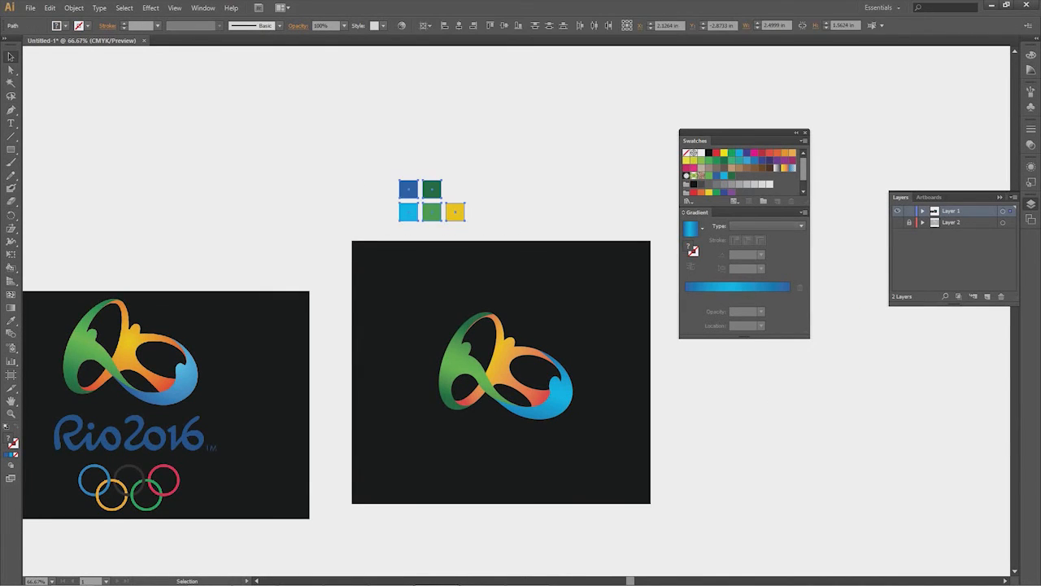
key("ctrl+x")
left_click_drag(326, 277, 180, 473)
key("Delete")
- Show the artboard boundaries around the black background and the logo
left_click_drag(521, 341, 275, 371)
key("ctrl+shift+h")
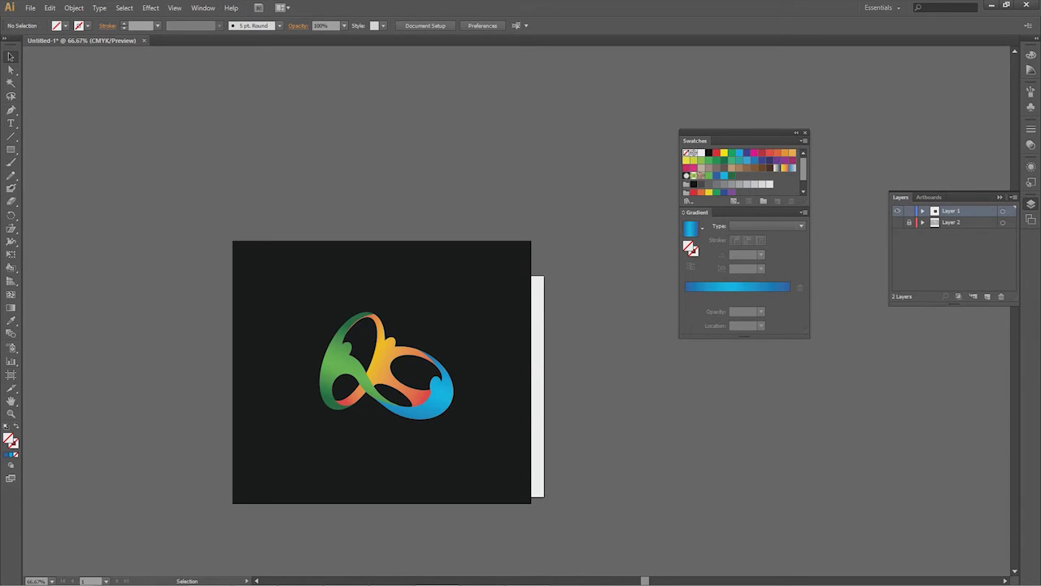
key("ctrl+shift+h")
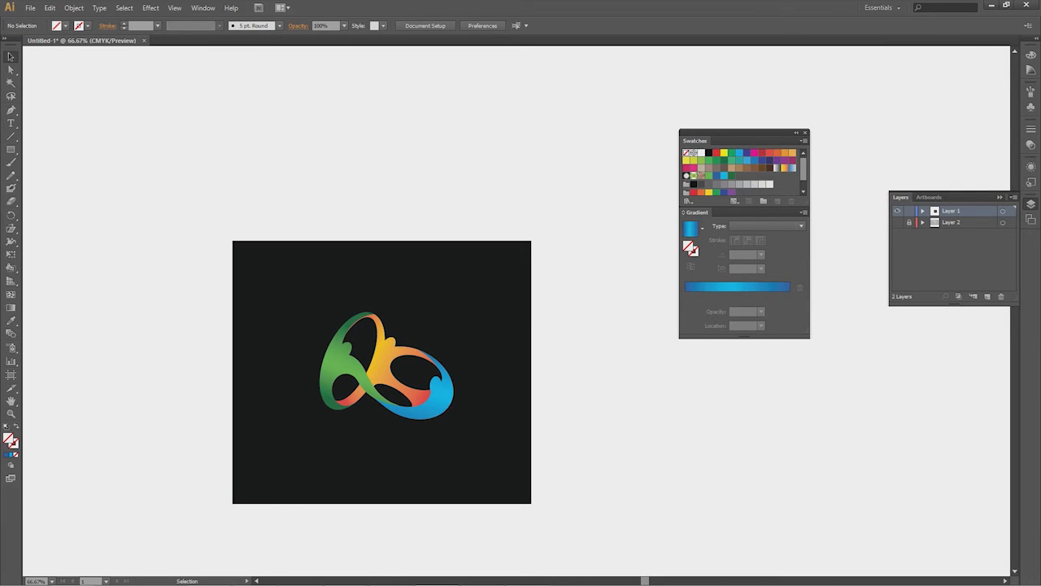
key("ctrl+shift+h")
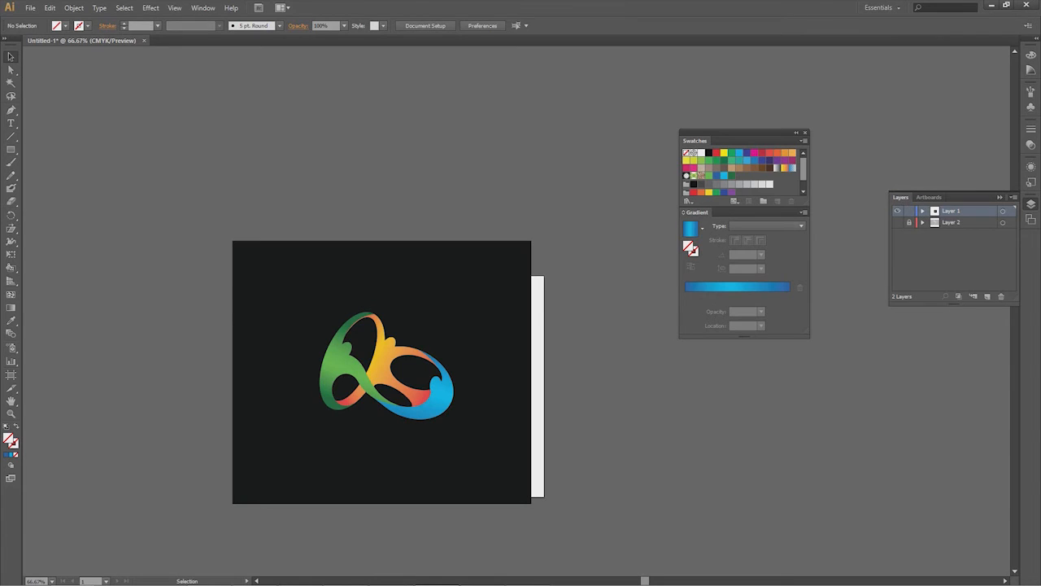
left_click_drag(382, 370, 372, 344)
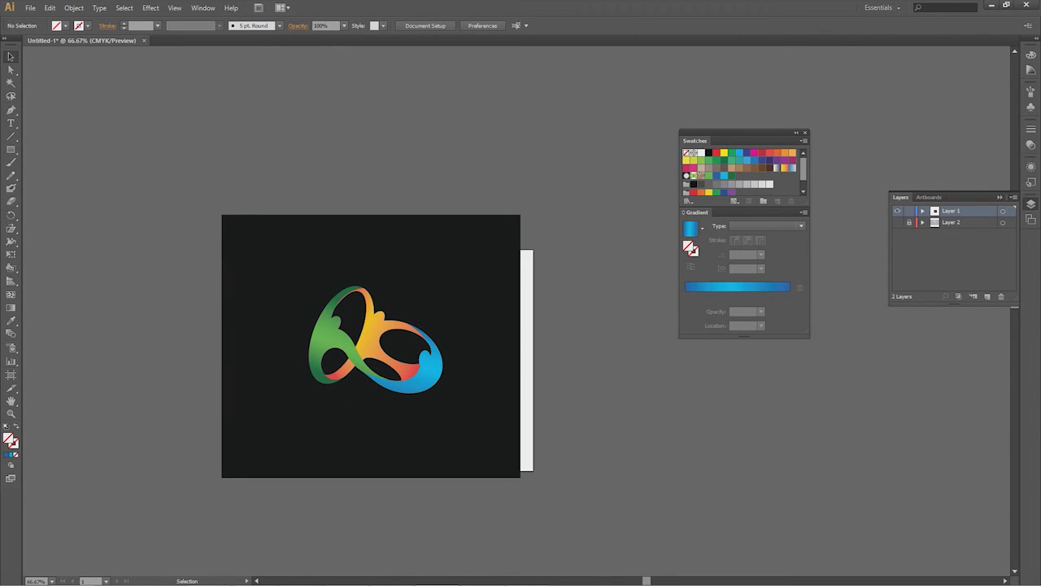
- Free Transform the black background rectangle to match the artboard's four edges in outline view, 11 in wide, and return to preview
left_click(443, 275)
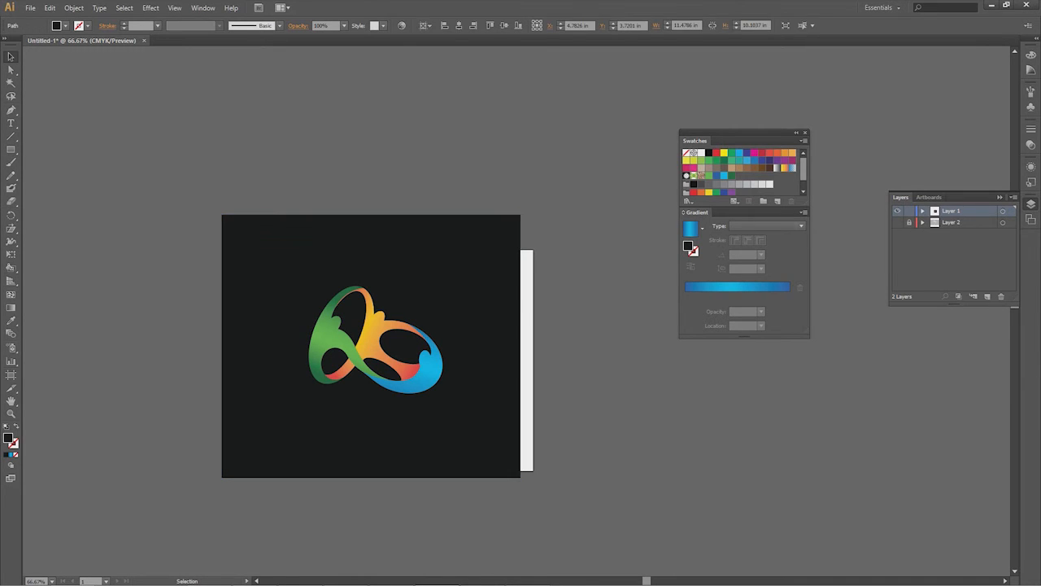
key("e")
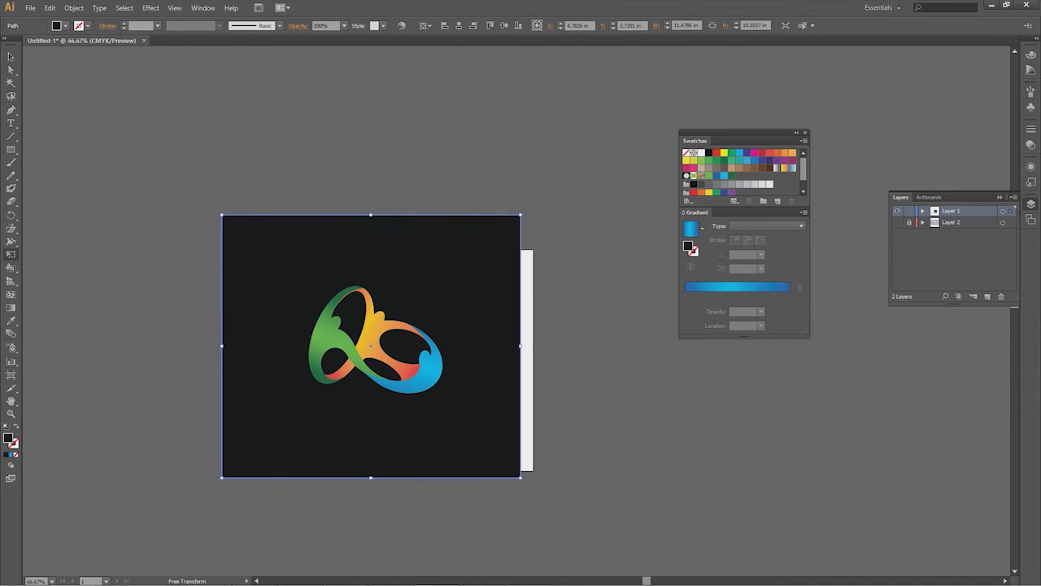
left_click_drag(521, 346, 543, 345)
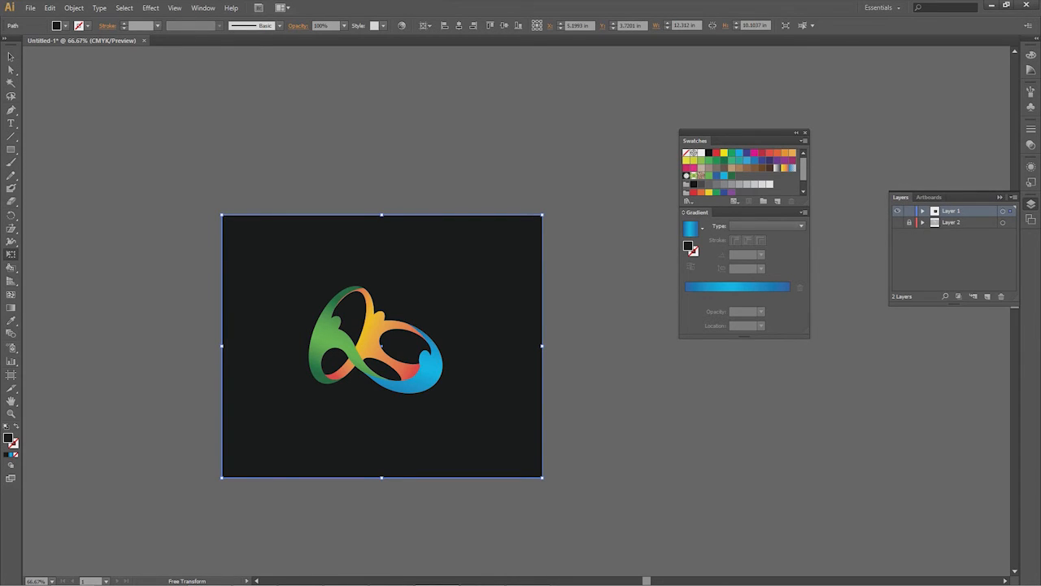
key("ctrl+y")
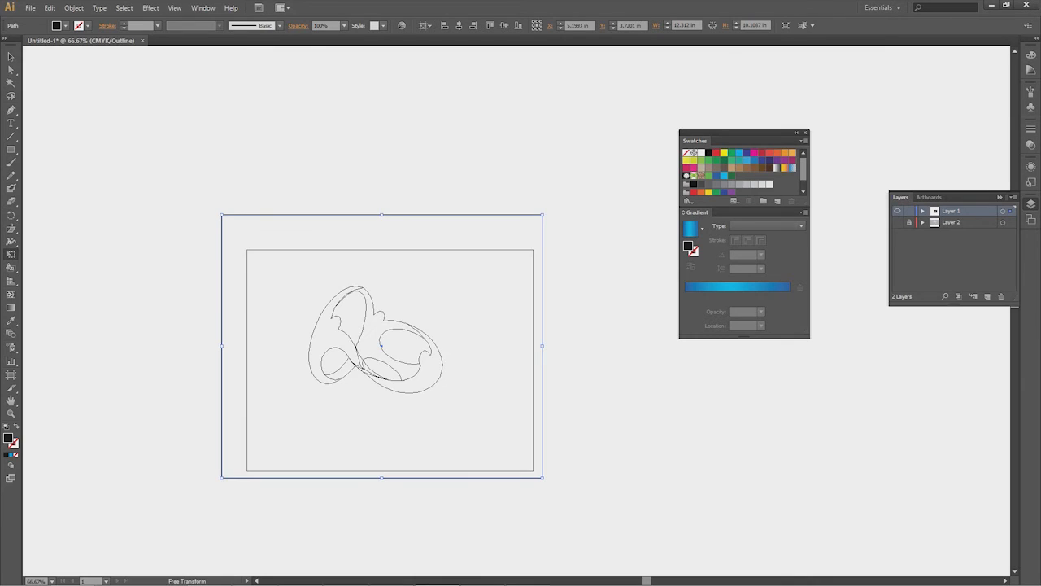
left_click_drag(381, 215, 381, 251)
left_click_drag(221, 364, 248, 363)
left_click_drag(543, 363, 534, 363)
left_click_drag(389, 478, 390, 471)
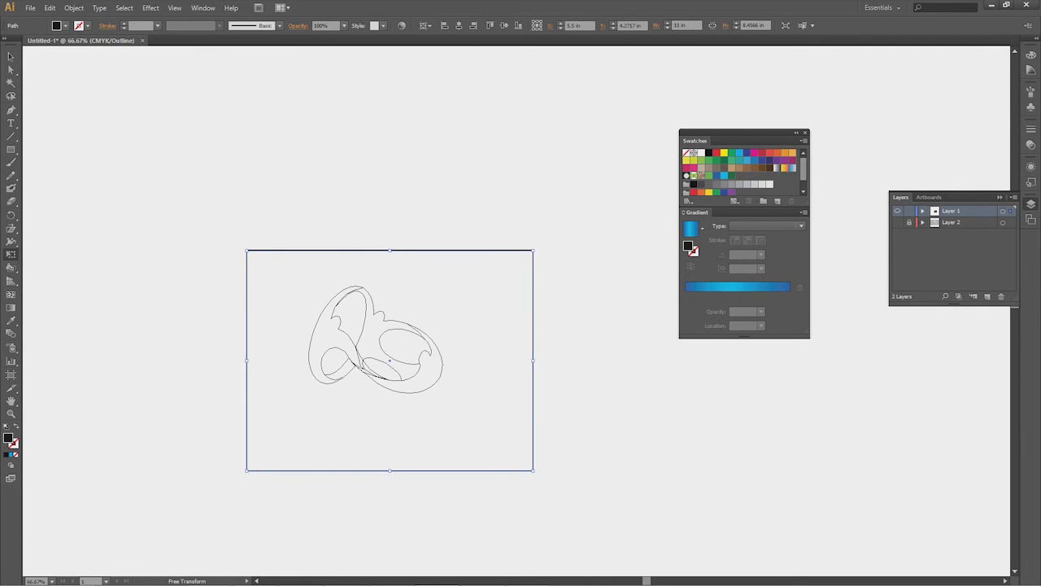
key("v")
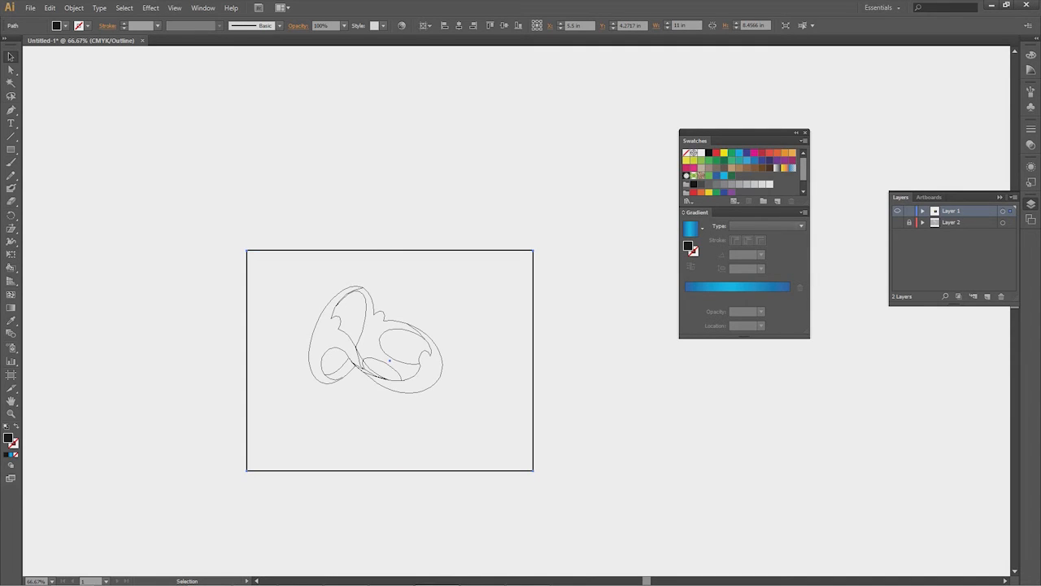
key("ctrl+y")
key("m")
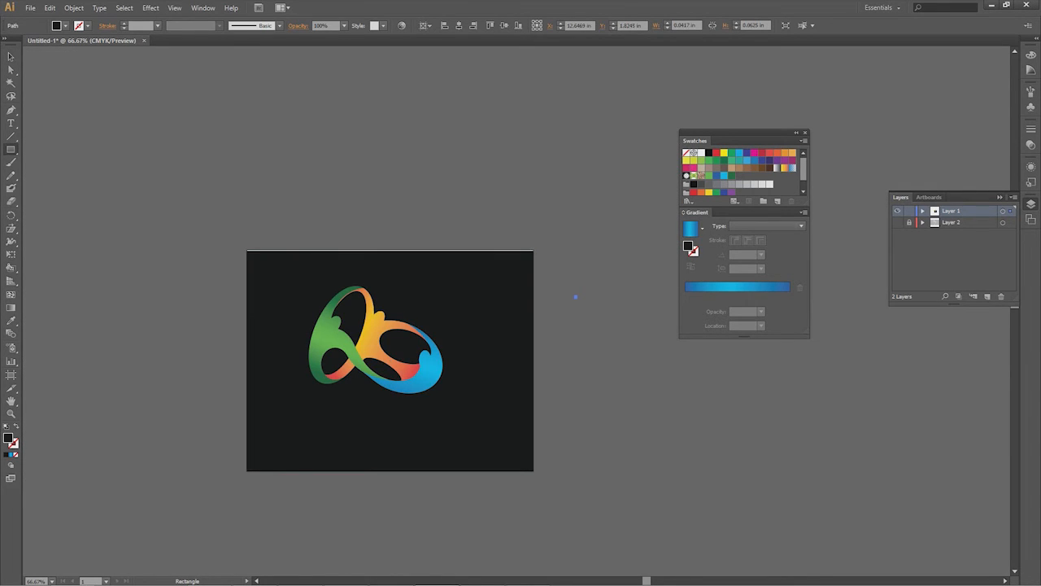
left_click(285, 292)
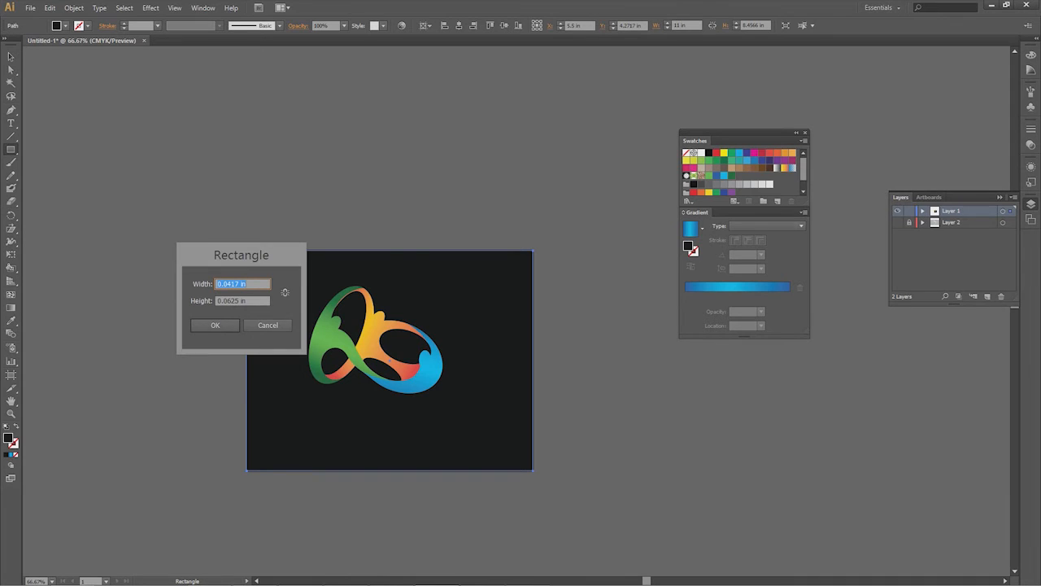
left_click(268, 324)
key("v")
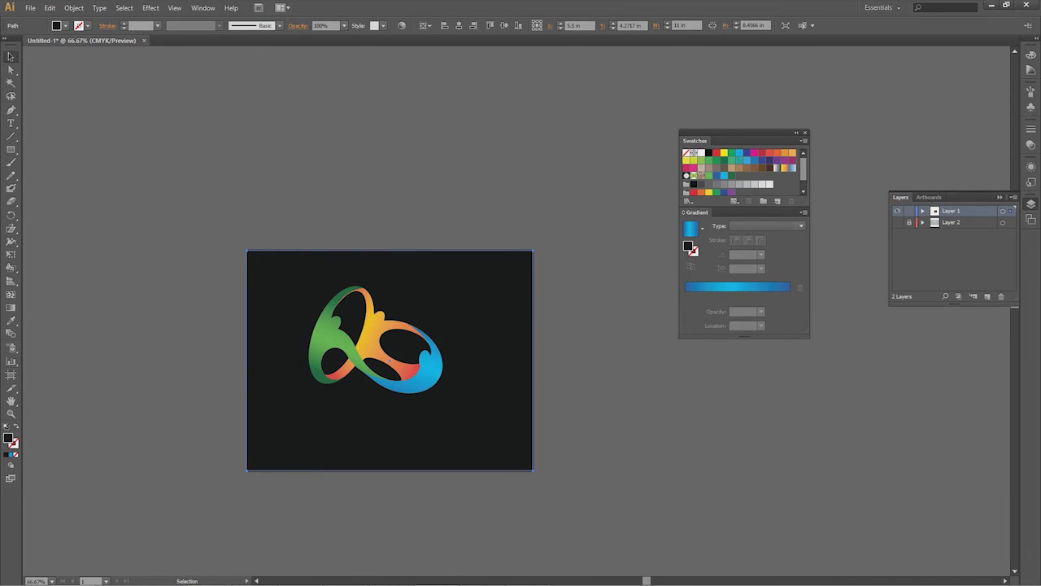
- Shift the black background slightly upward and stretch its lower edge to the artboard's lower edge
key("ctrl+shift+a")
left_click(285, 309)
left_click_drag(285, 309, 285, 307)
key("e")
left_click_drag(391, 468, 390, 471)
key("v")
key("ctrl+shift+a")
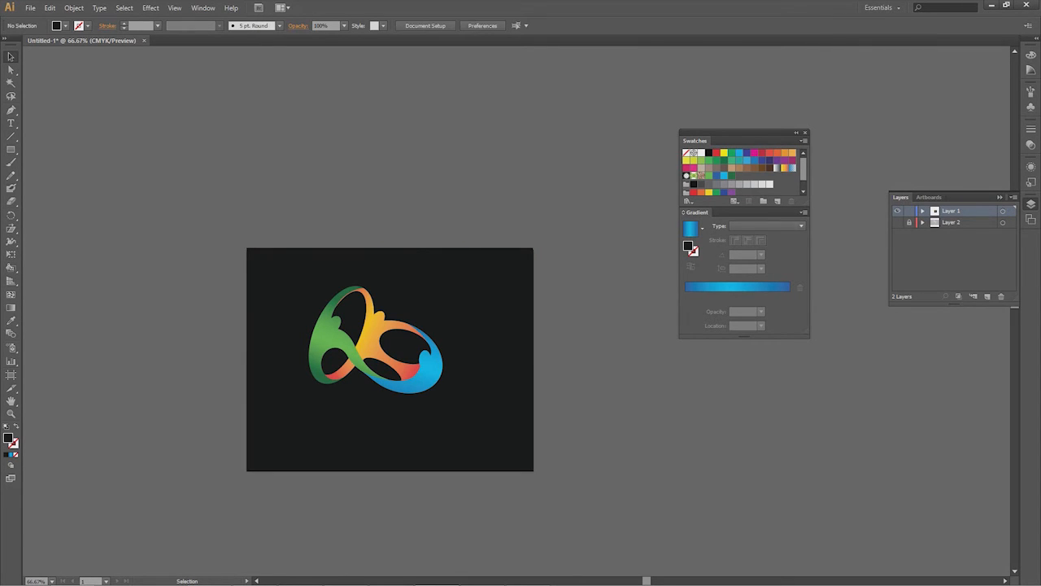
- Move all the logo figures together toward the artboard's centre and group them
left_click(407, 342)
key("ctrl+z")
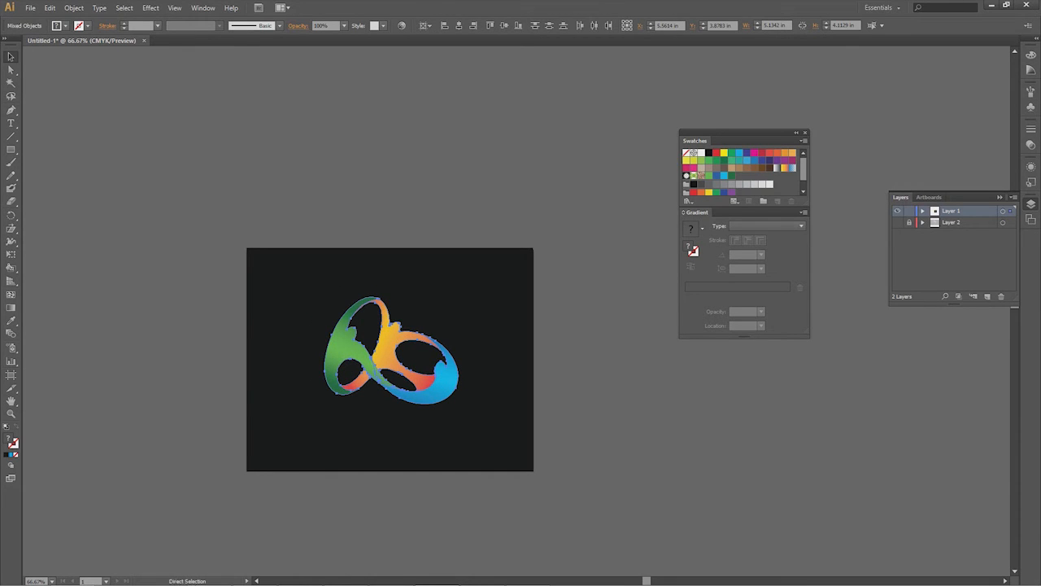
key("ctrl+g")
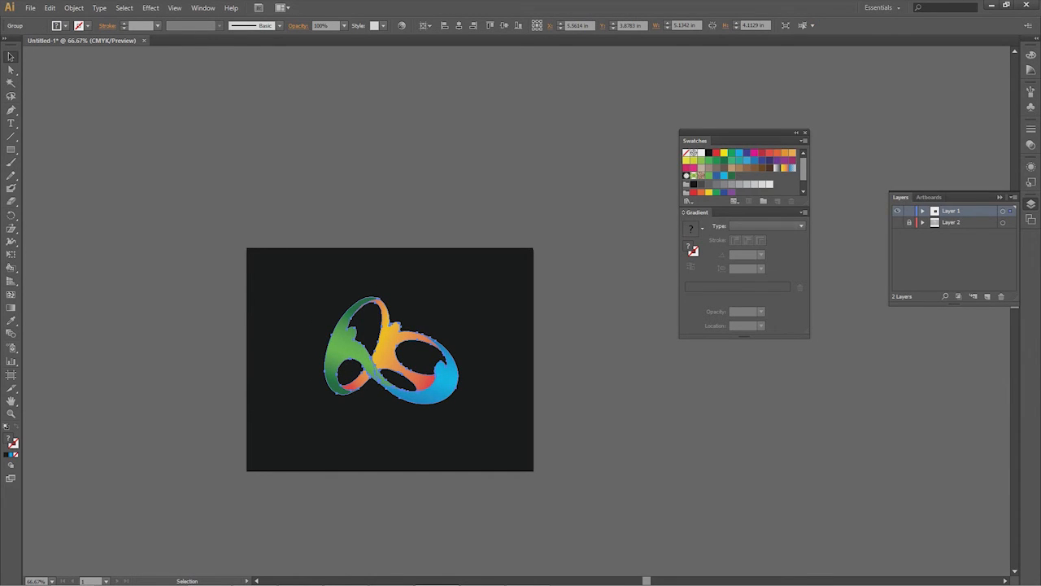
- Centre the logo group horizontally and vertically on the artboard using Align to Artboard
key("shift+F7")
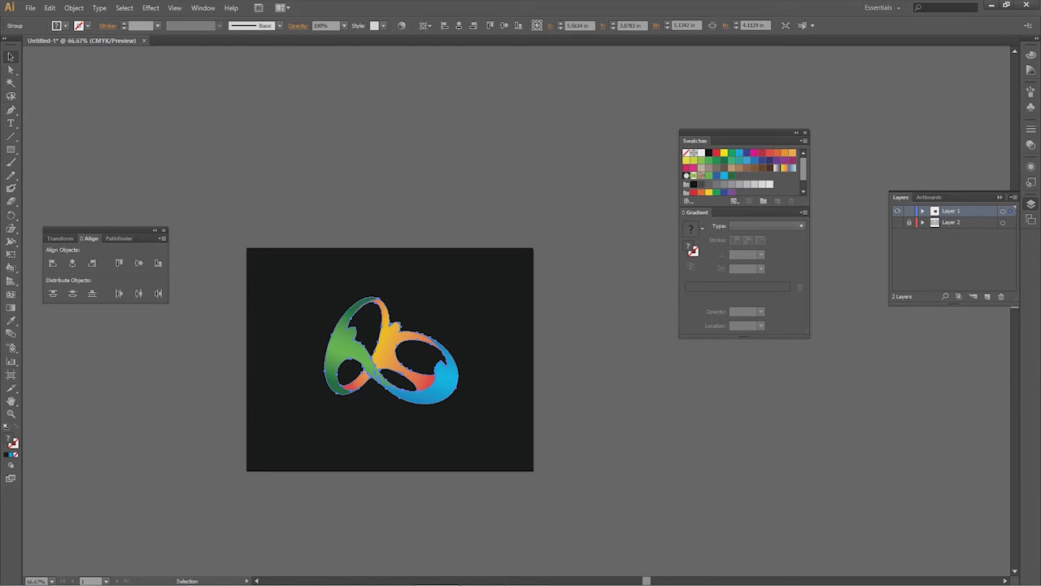
left_click_drag(150, 238, 441, 206)
left_click(452, 206)
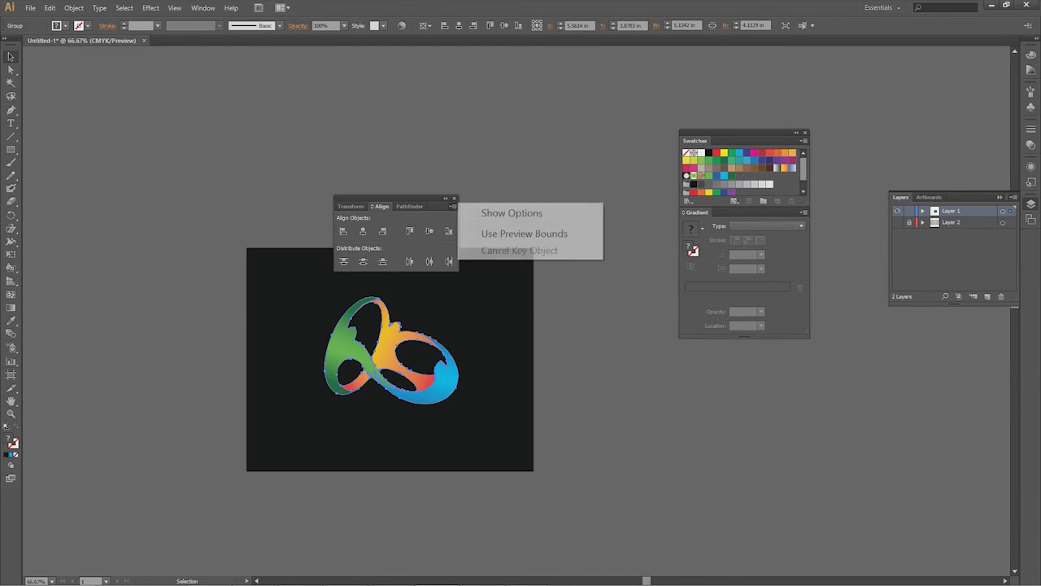
left_click(512, 212)
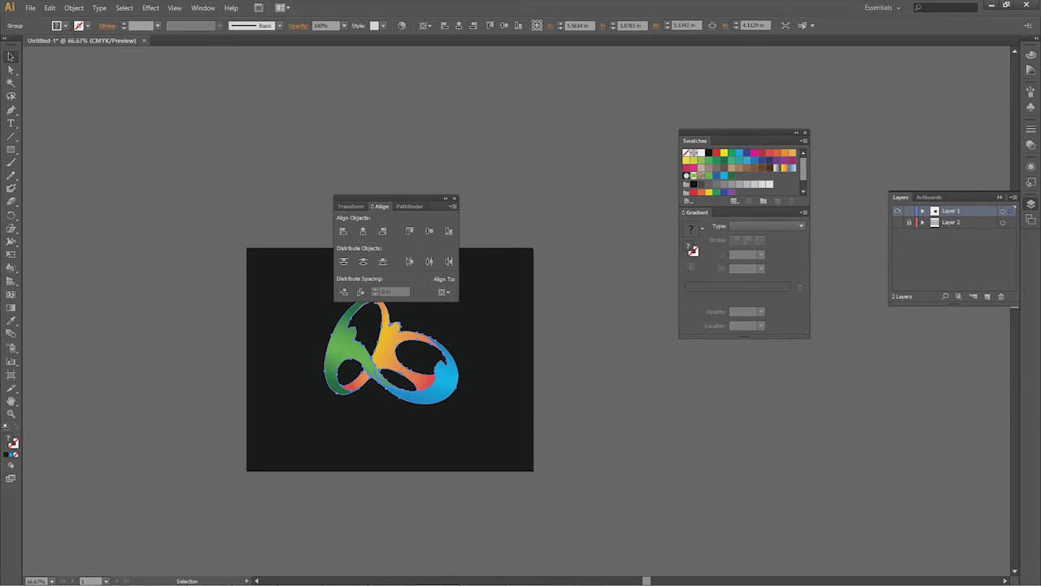
left_click(444, 291)
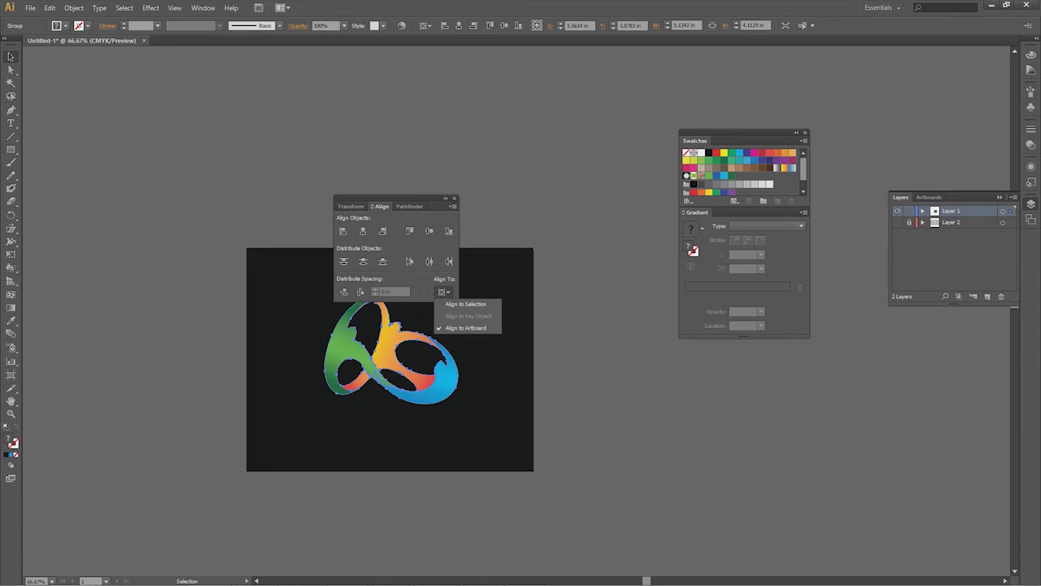
left_click(465, 328)
left_click(363, 230)
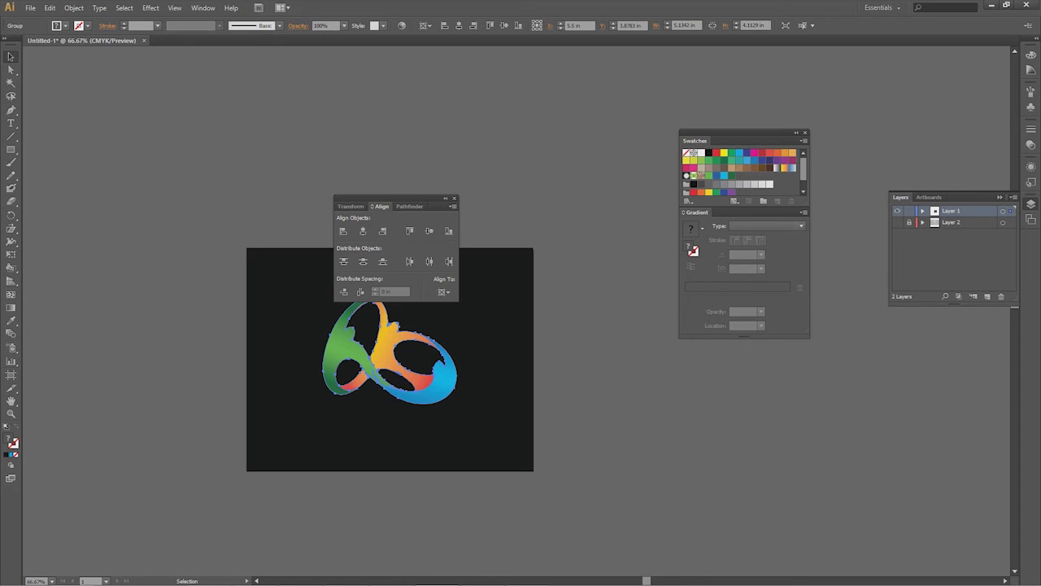
left_click(429, 230)
left_click_drag(431, 198, 459, 122)
key("ctrl+shift+a")
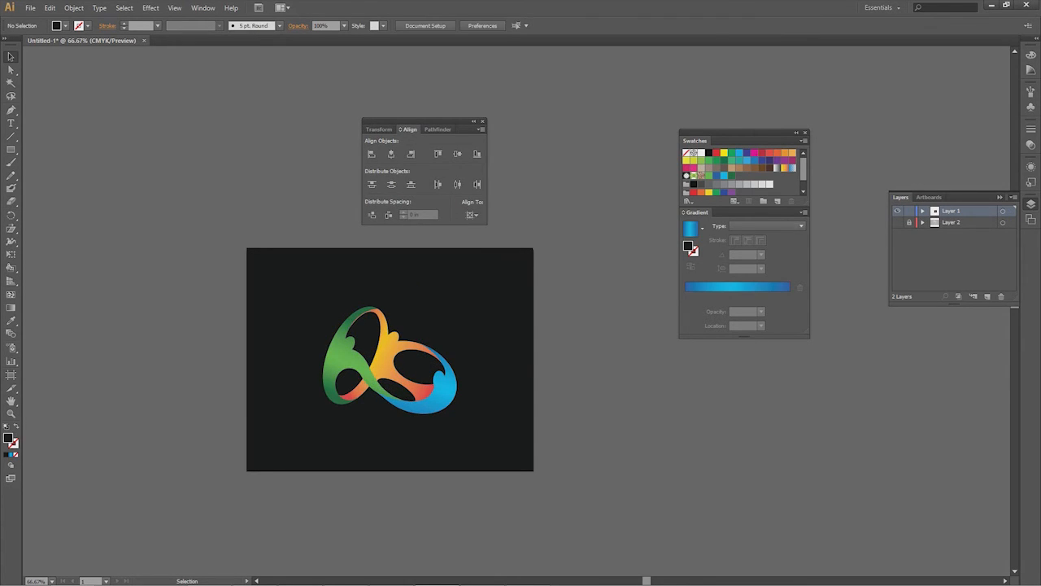
- Try orange, brown, dark grey and black swatch fills on the background rectangle
left_click(480, 301)
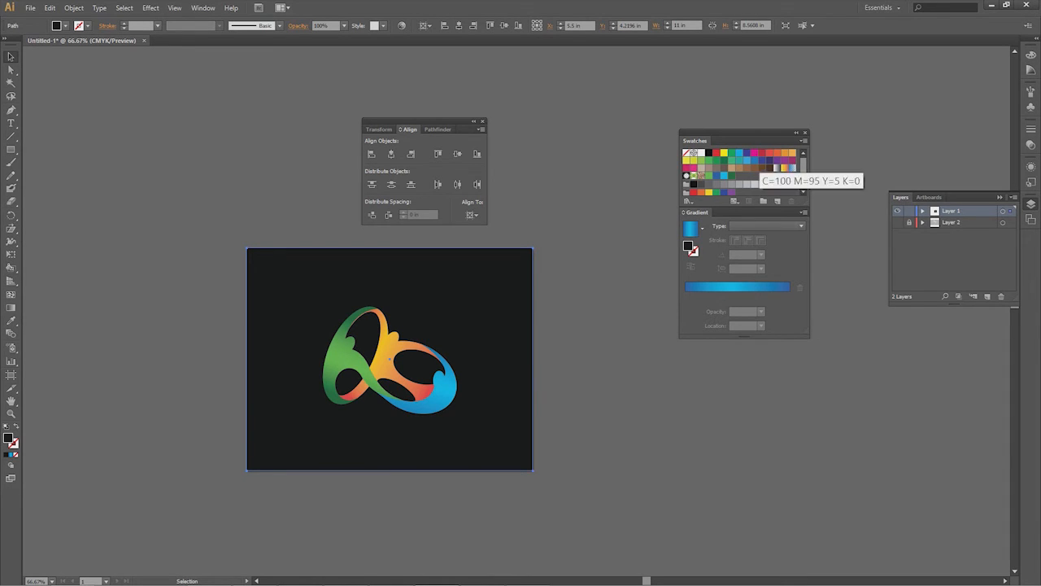
left_click(785, 153)
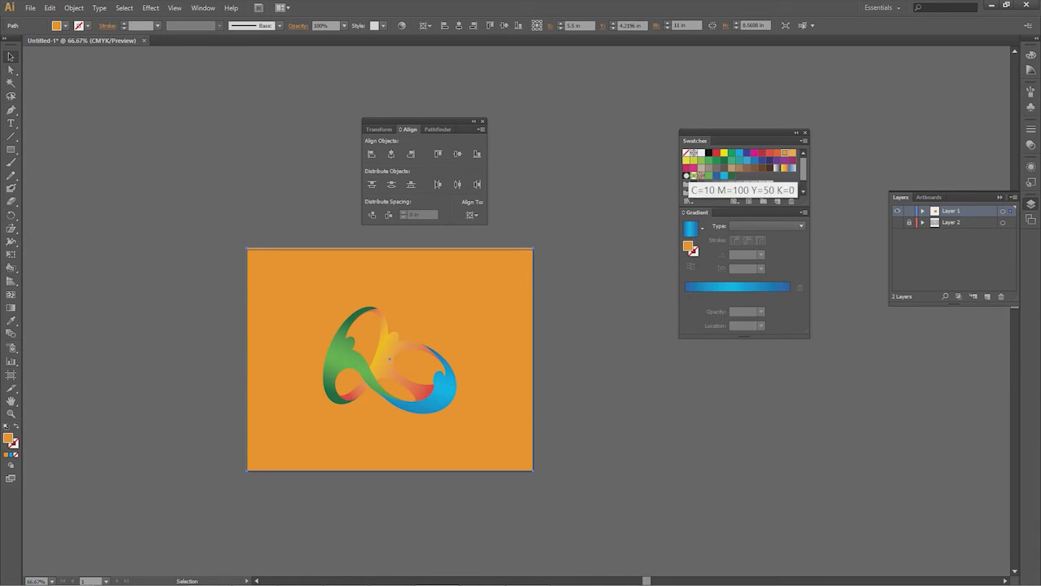
left_click_drag(804, 169, 804, 179)
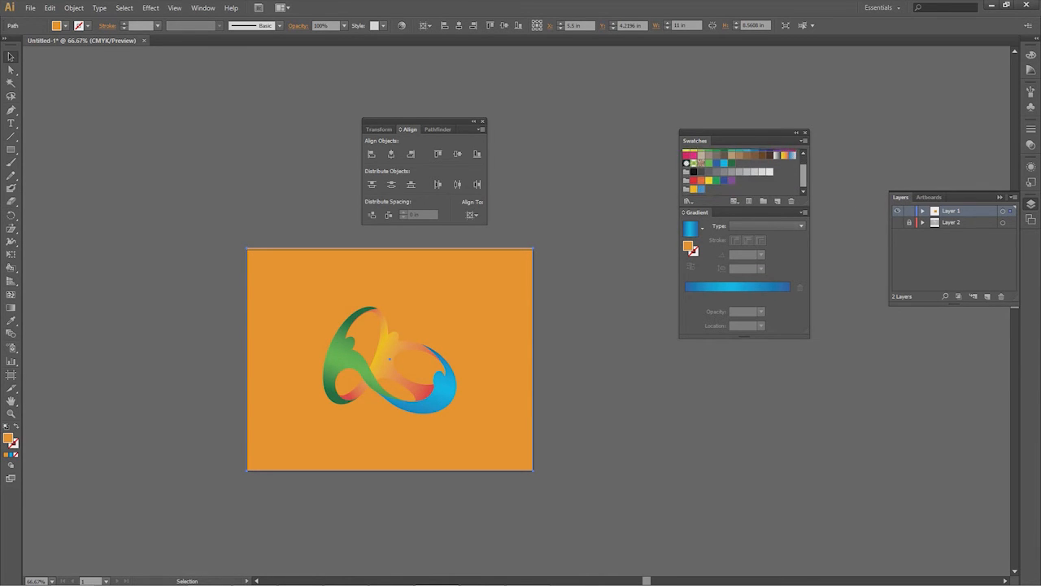
left_click(754, 155)
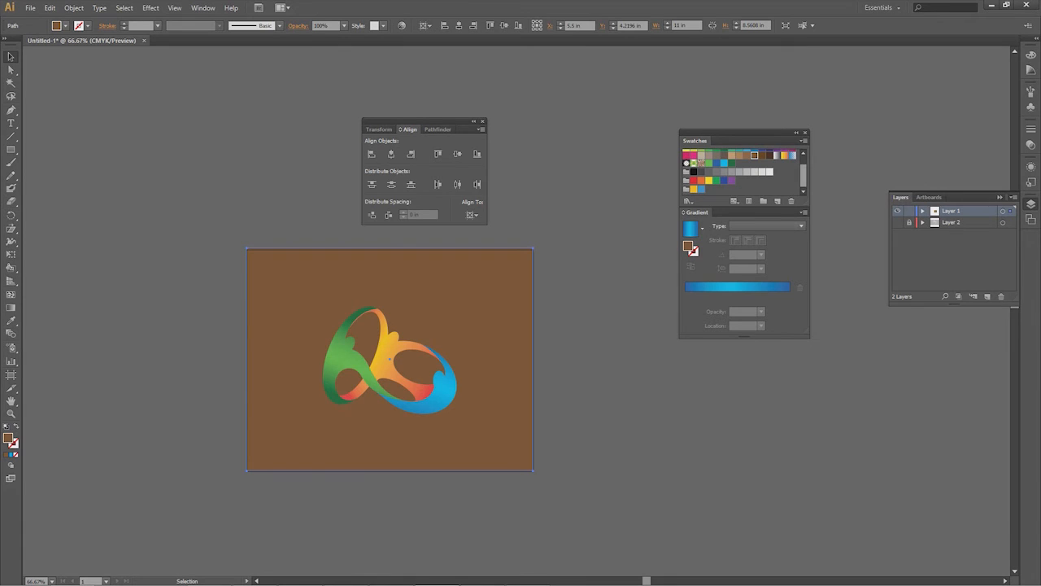
left_click(708, 172)
left_click(694, 172)
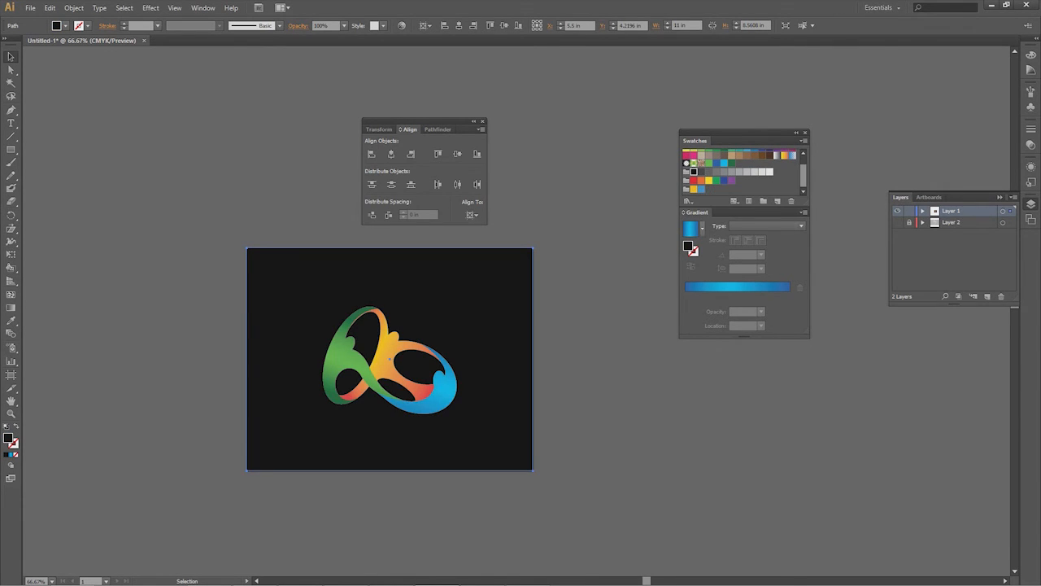
- Fill the background rectangle with a radial gradient from dark grey to black, with its midpoint at about 41%
left_click(702, 228)
left_click(641, 249)
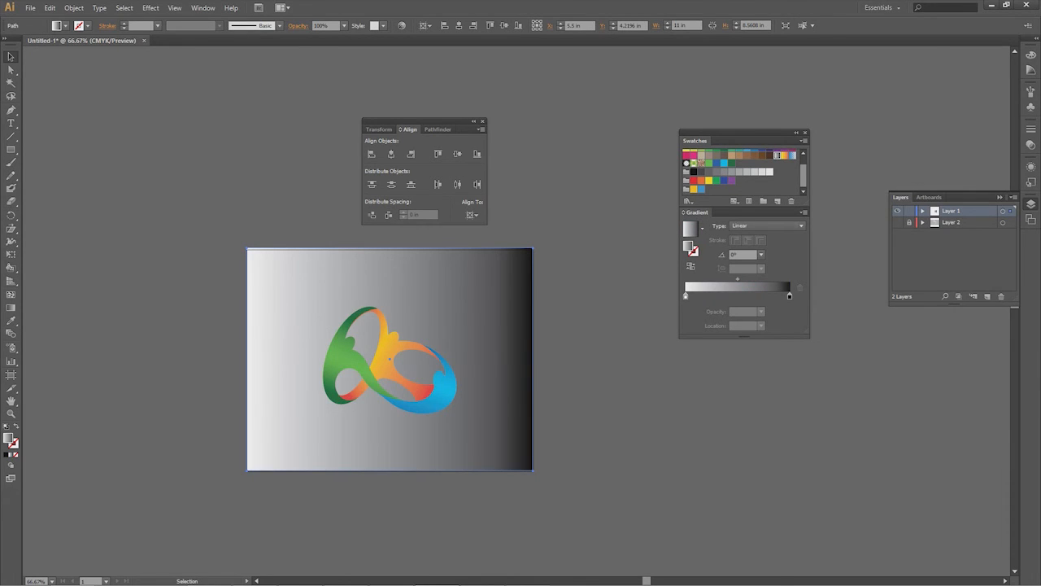
left_click(767, 225)
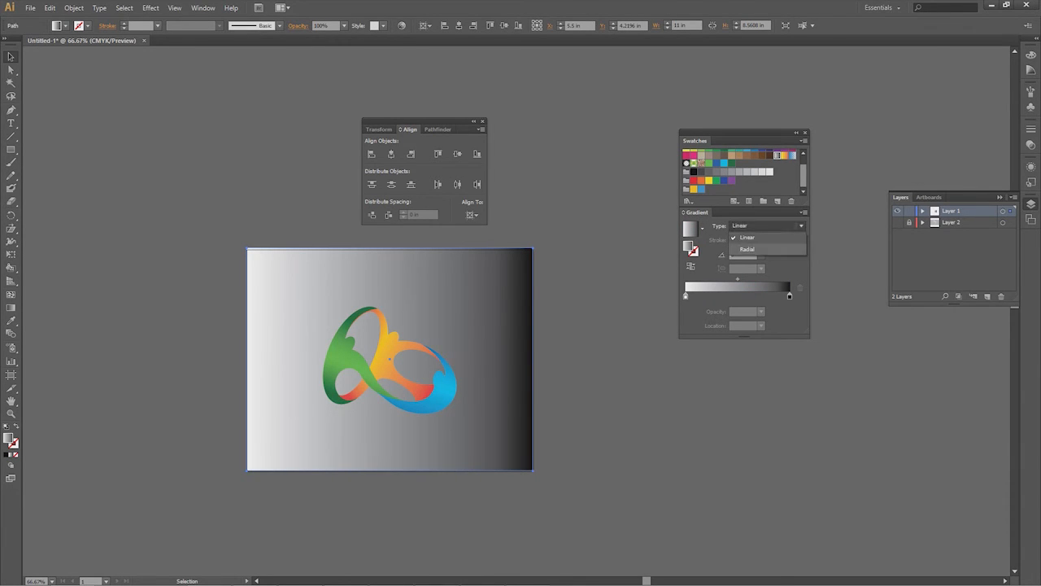
left_click(749, 247)
mouse_move(737, 279)
left_mouse_down()
mouse_move(699, 279)
mouse_move(727, 295)
left_mouse_up()
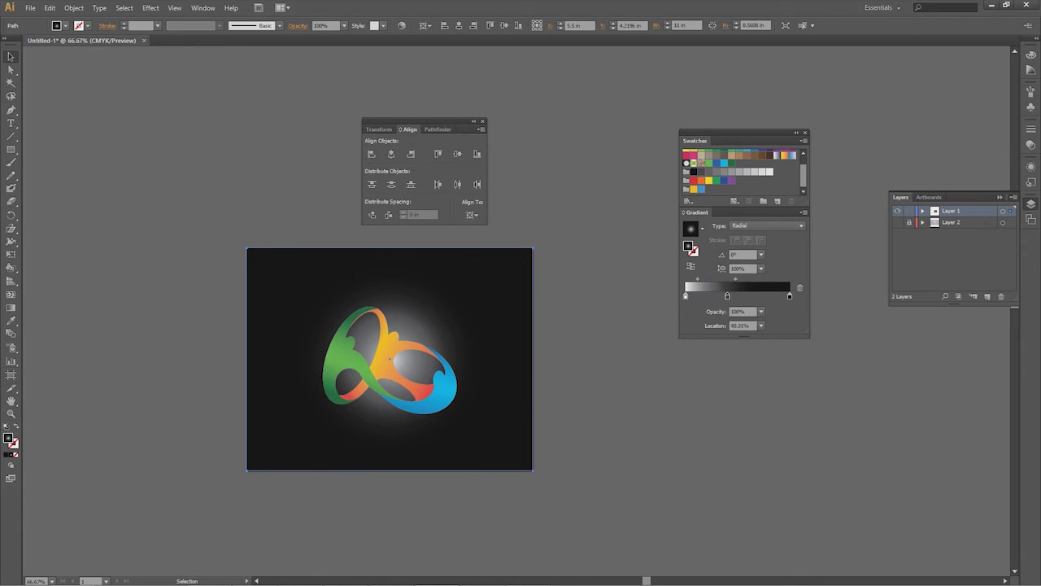
mouse_move(728, 295)
left_mouse_down()
mouse_move(685, 295)
mouse_move(722, 279)
left_mouse_up()
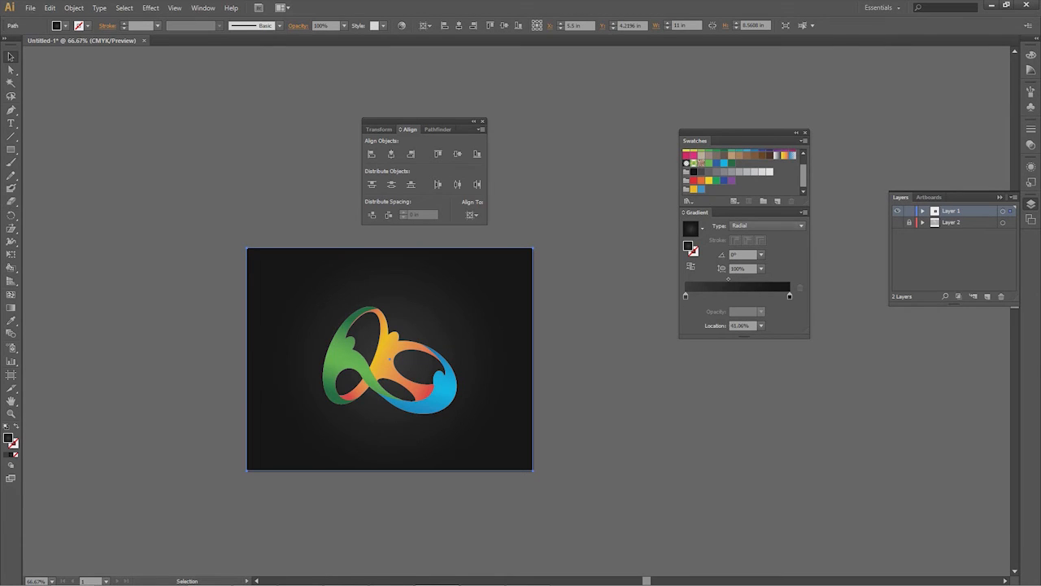
- Move the logo group slightly up and add the text "rio 2016" below it
left_click_drag(390, 358, 389, 338)
key("ctrl+shift+a")
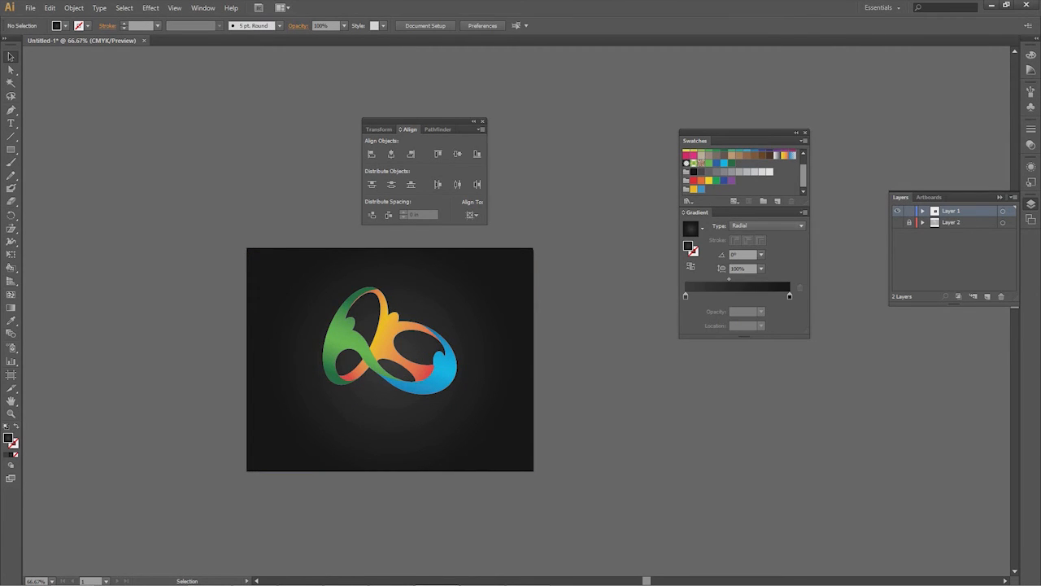
key("t")
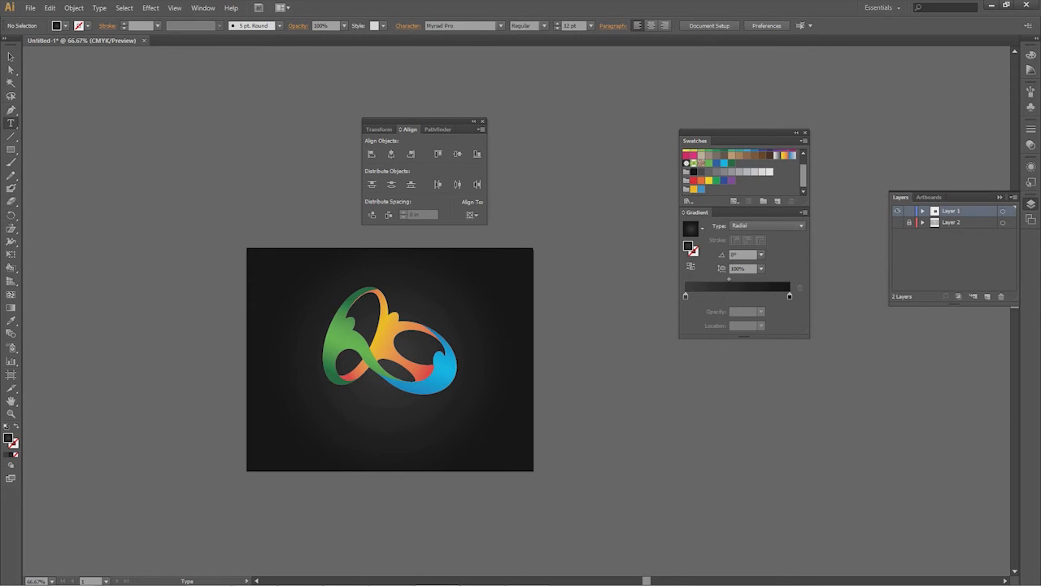
left_click(350, 421)
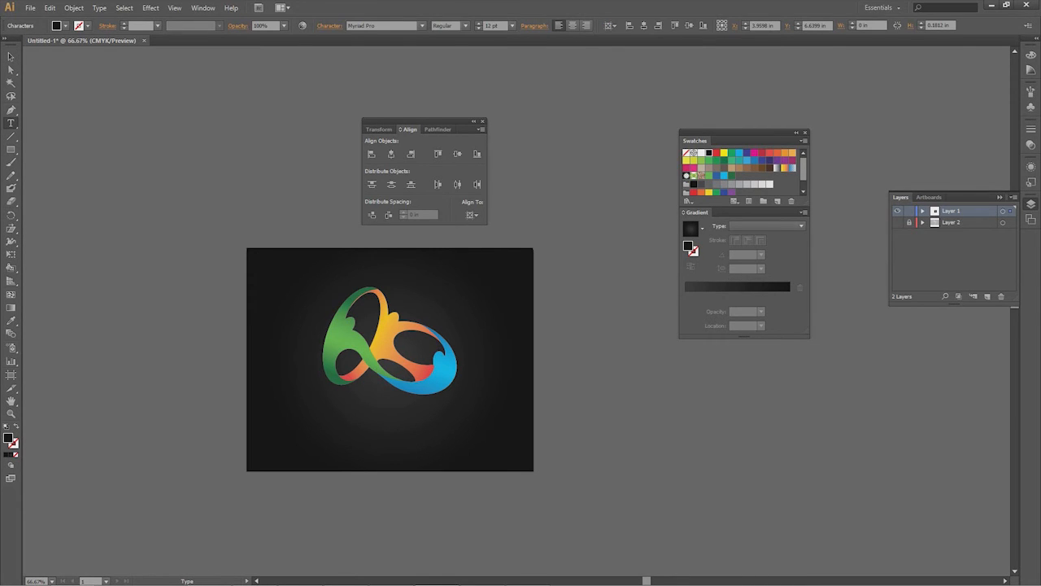
type("r")
key("Escape")
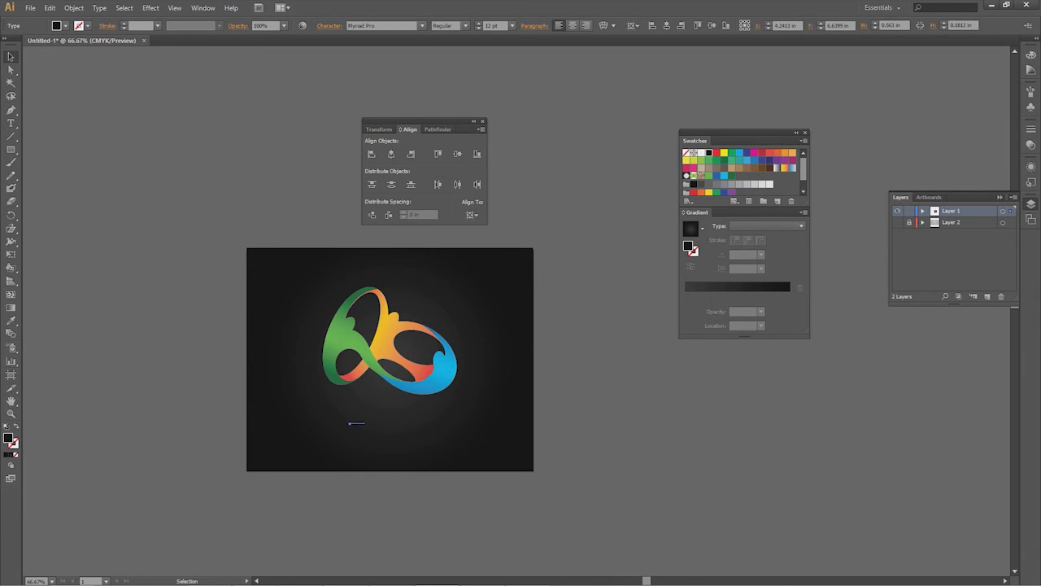
- Scale the "rio 2016" text up to about 118 pt and position it centred beneath the logo
key("e")
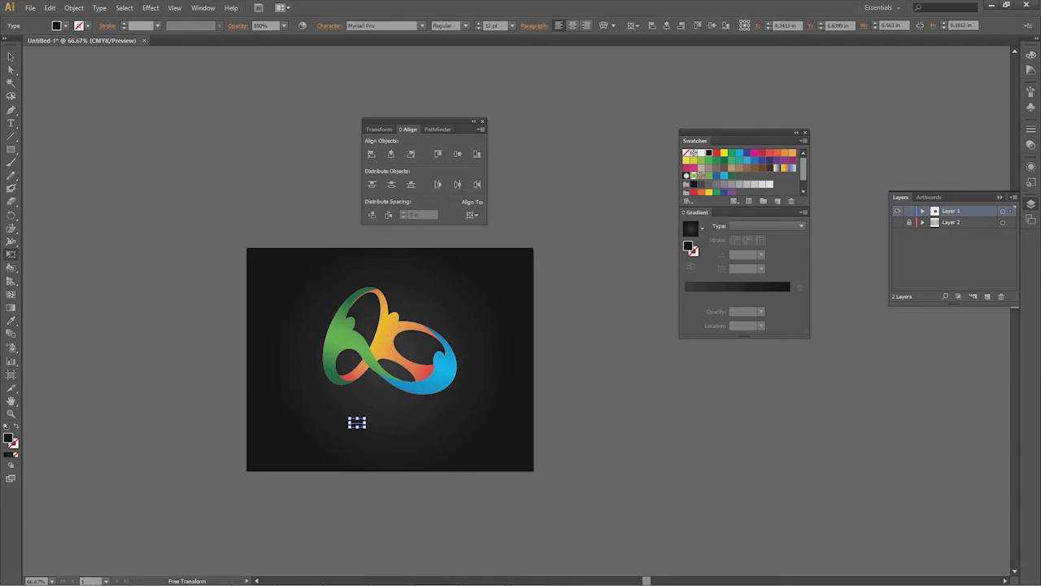
left_click_drag(366, 417, 494, 361)
left_click_drag(421, 384, 389, 424)
key("v")
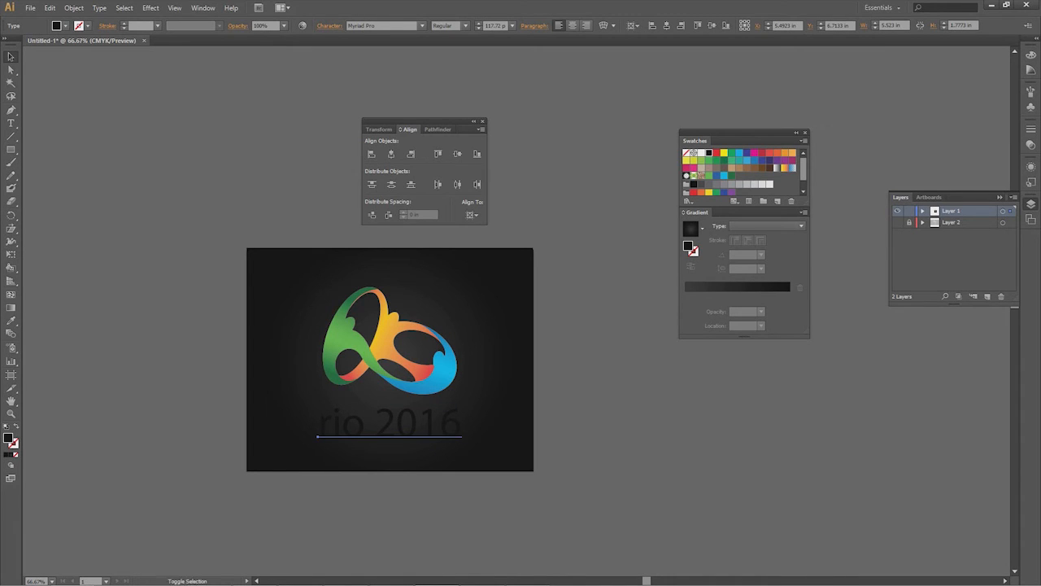
- Give the "rio 2016" text a white fill and no stroke
key("i")
key("d")
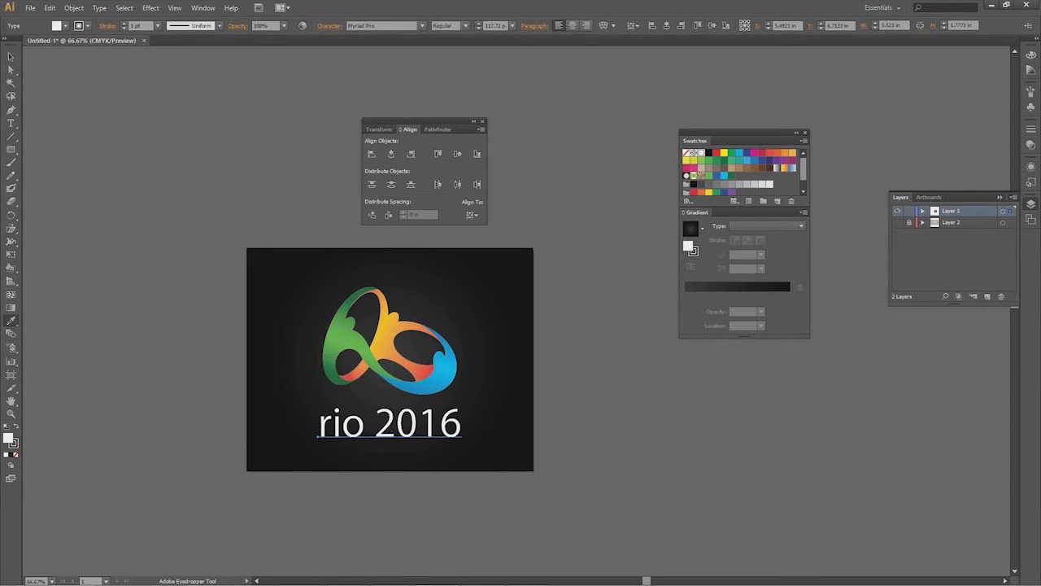
key("x")
key("x")
key("x")
key("x")
key("x")
key("x")
key("x")
key("slash")
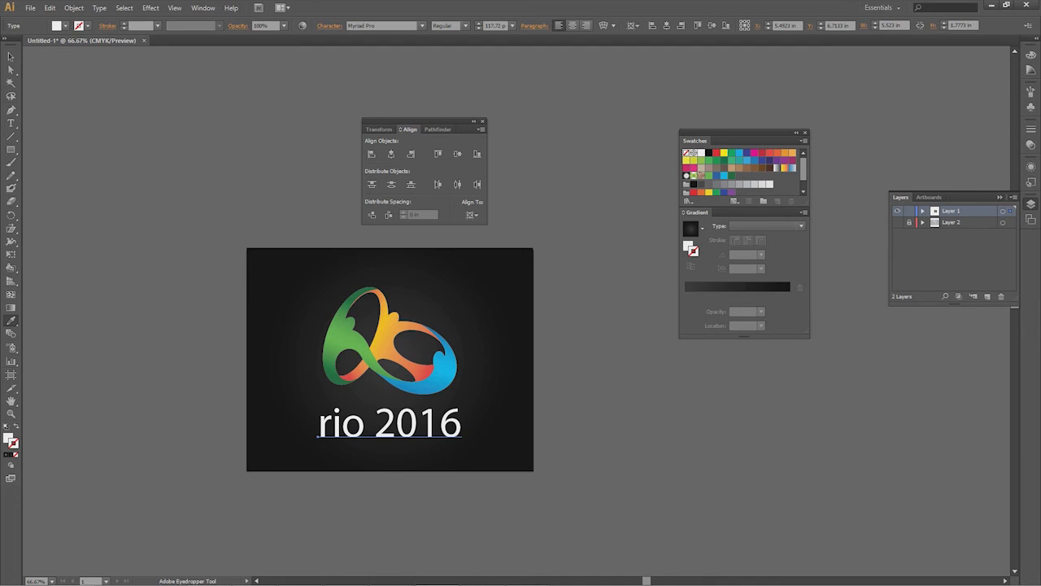
key("x")
- Change the case of the "rio 2016" text to uppercase
key("t")
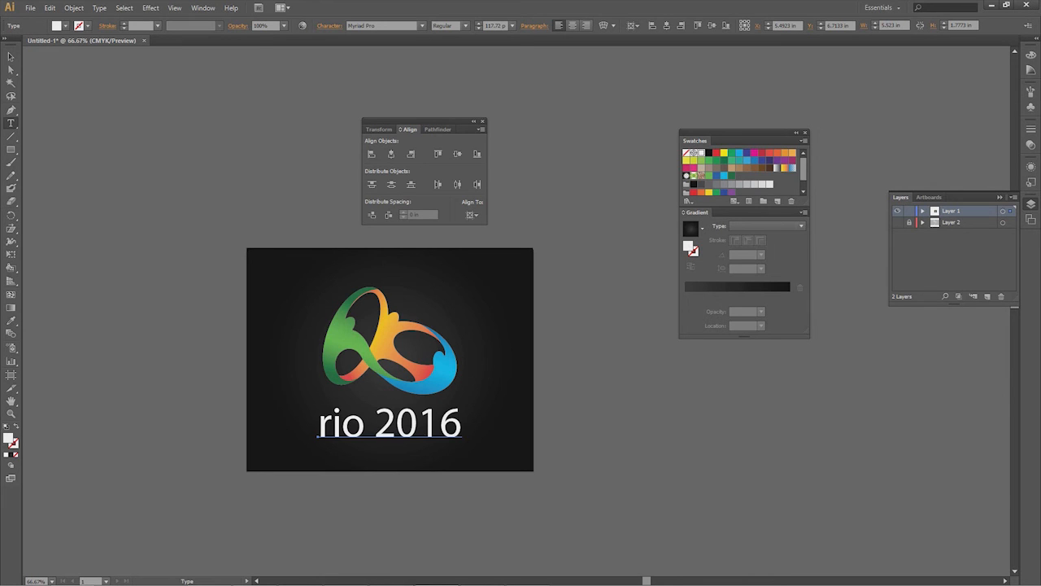
left_click(99, 8)
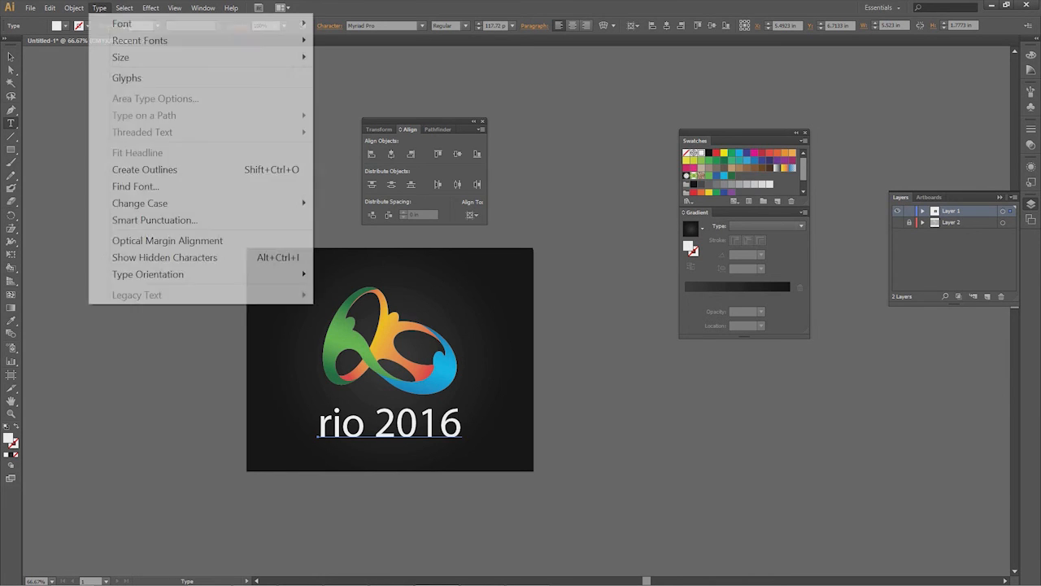
mouse_move(130, 23)
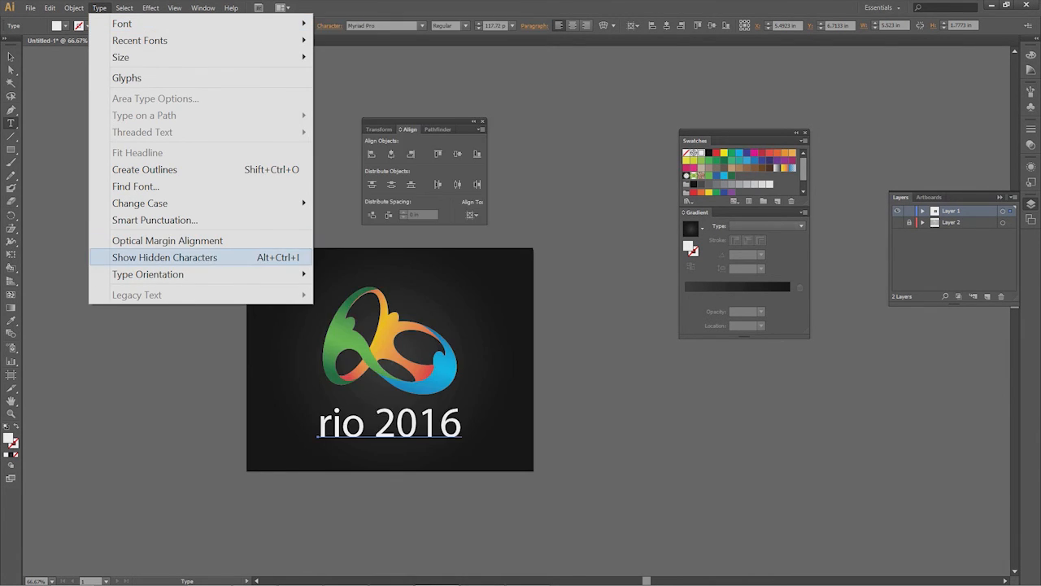
mouse_move(140, 202)
left_click(358, 203)
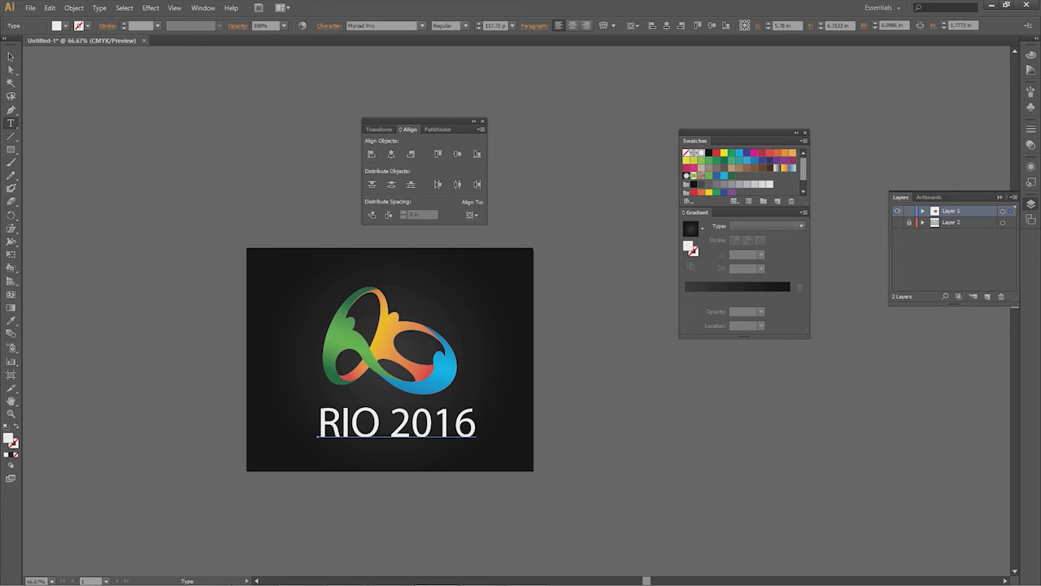
- Fill the RIO 2016 text with the light blue swatch and nudge it slightly left
left_click(724, 176)
key("v")
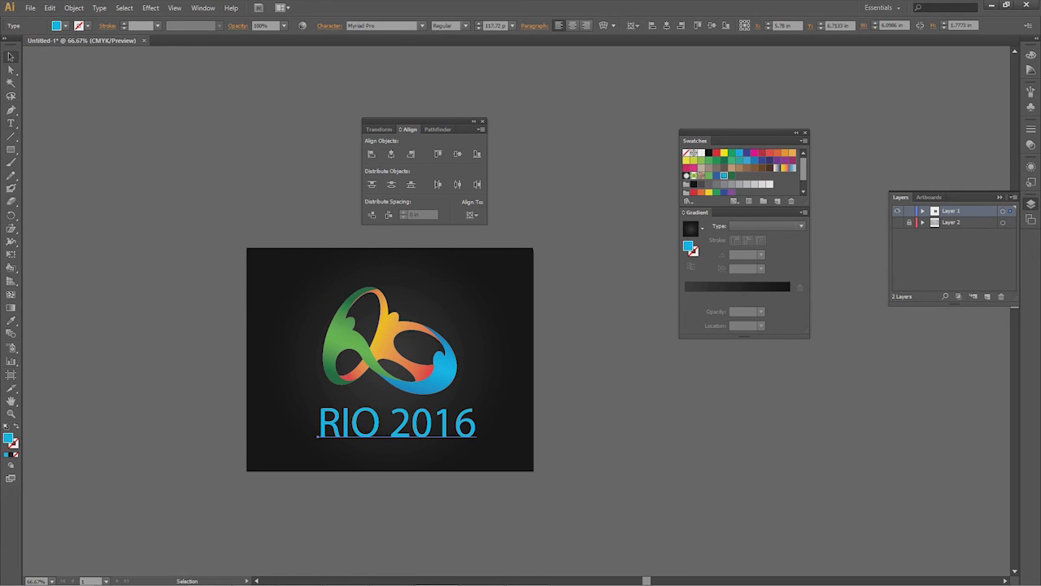
left_click_drag(397, 423, 393, 423)
- Set the RIO 2016 text in Brush Script Std Medium and shift it left to centre it under the logo
left_click(382, 26)
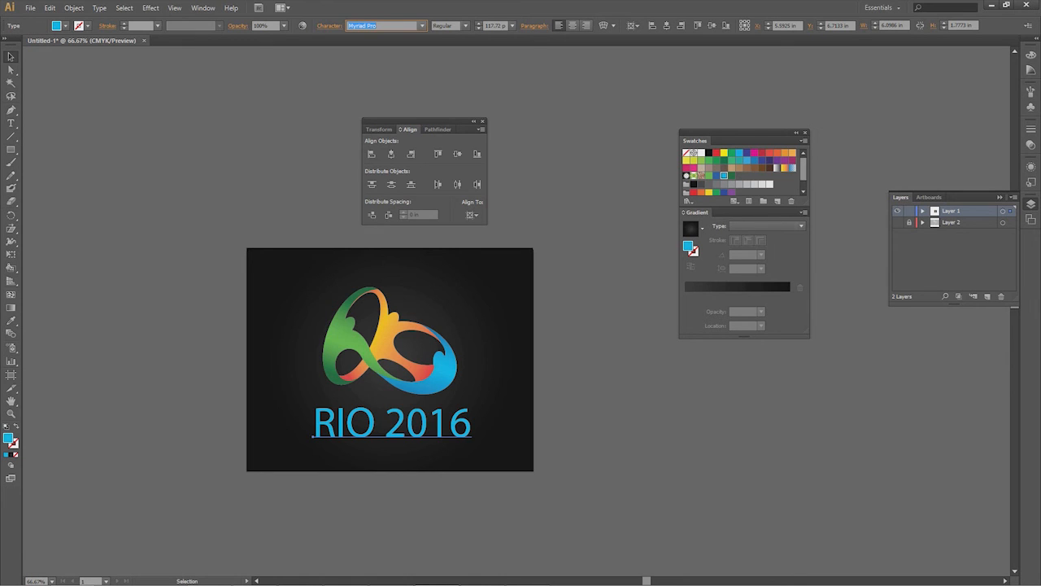
left_click(99, 8)
mouse_move(122, 23)
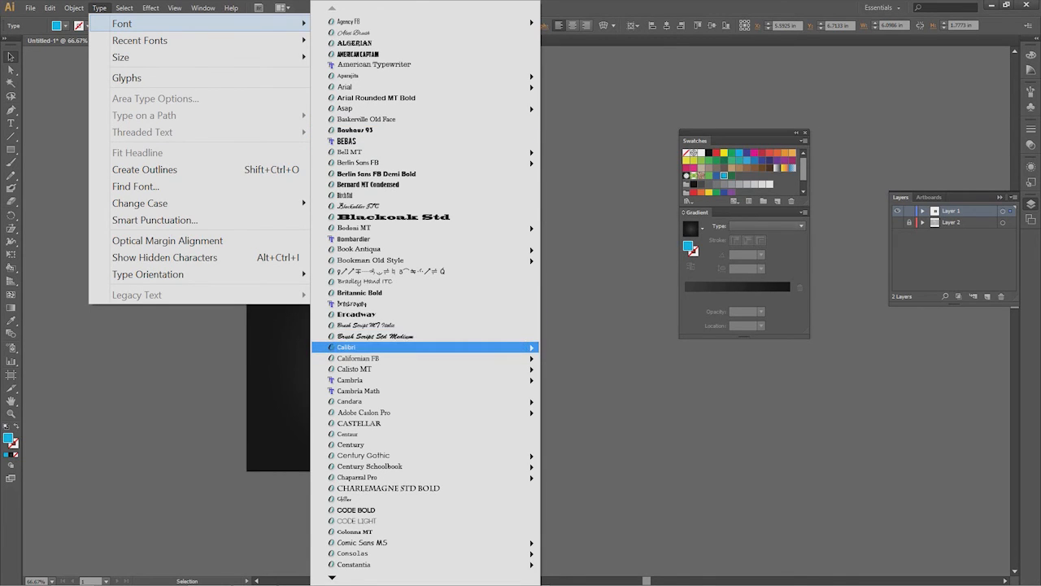
mouse_move(366, 346)
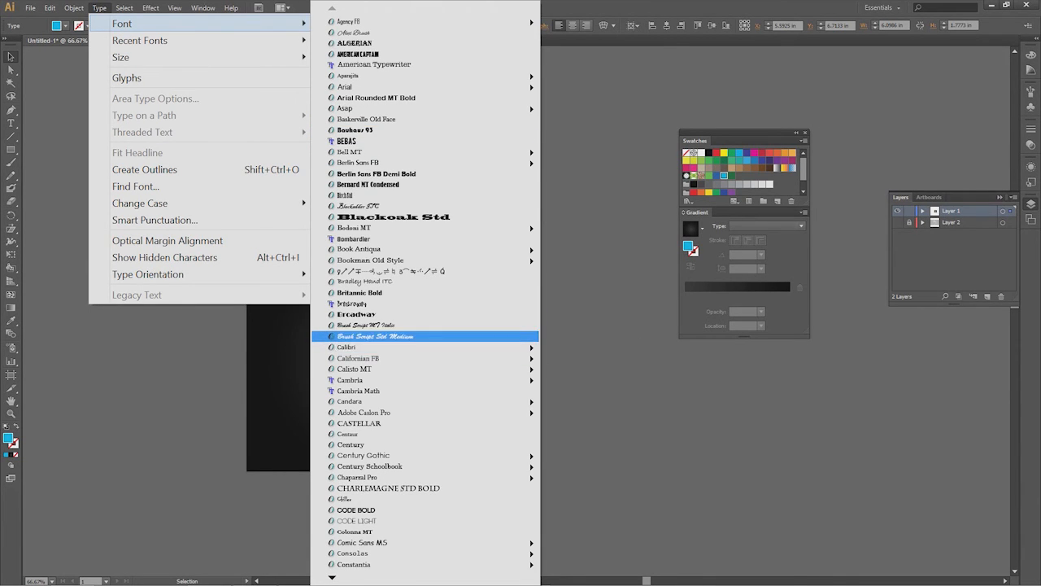
left_click(374, 336)
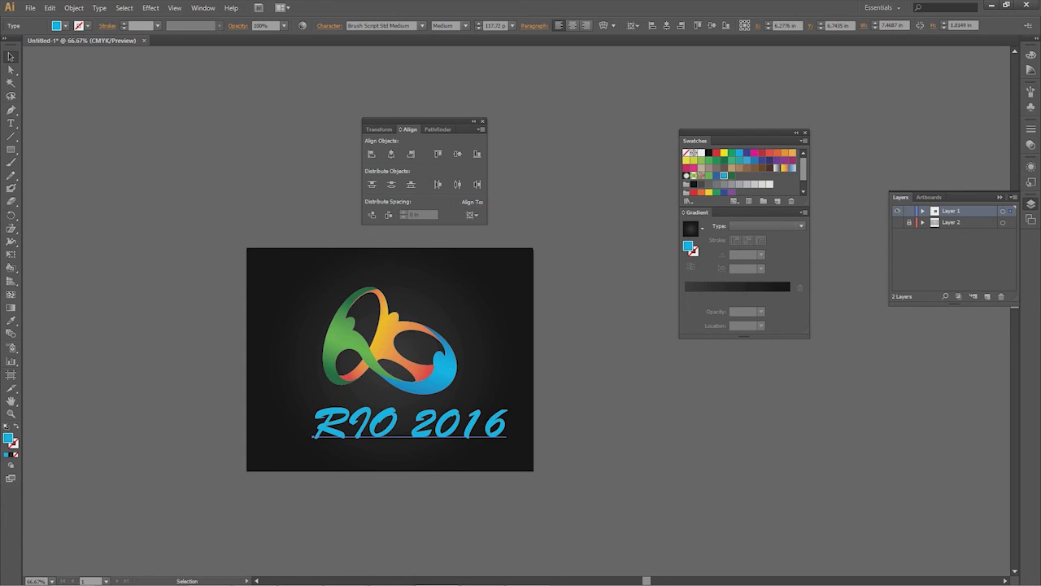
left_click_drag(394, 424, 374, 425)
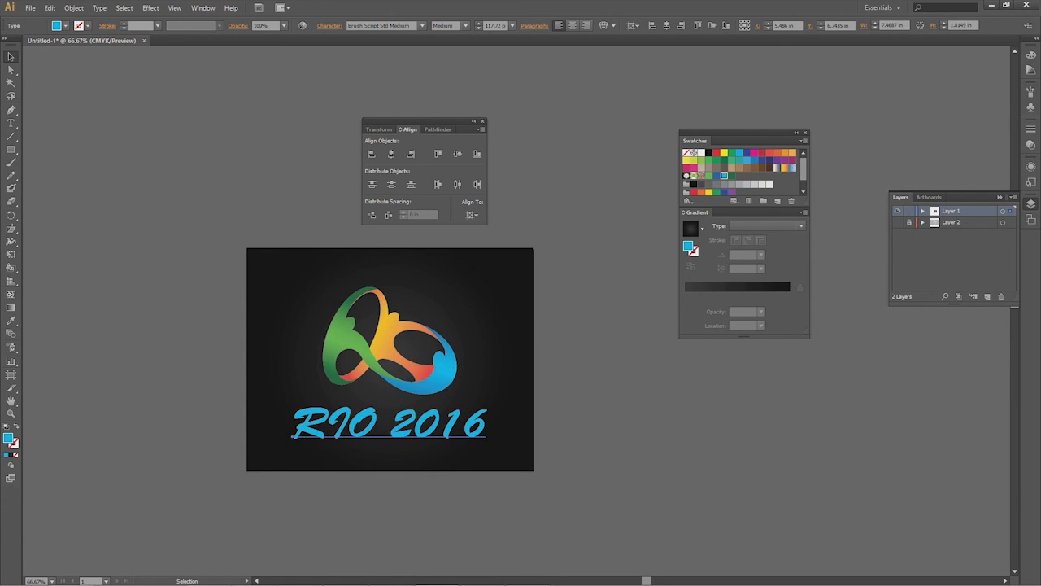
key("ctrl+shift+a")
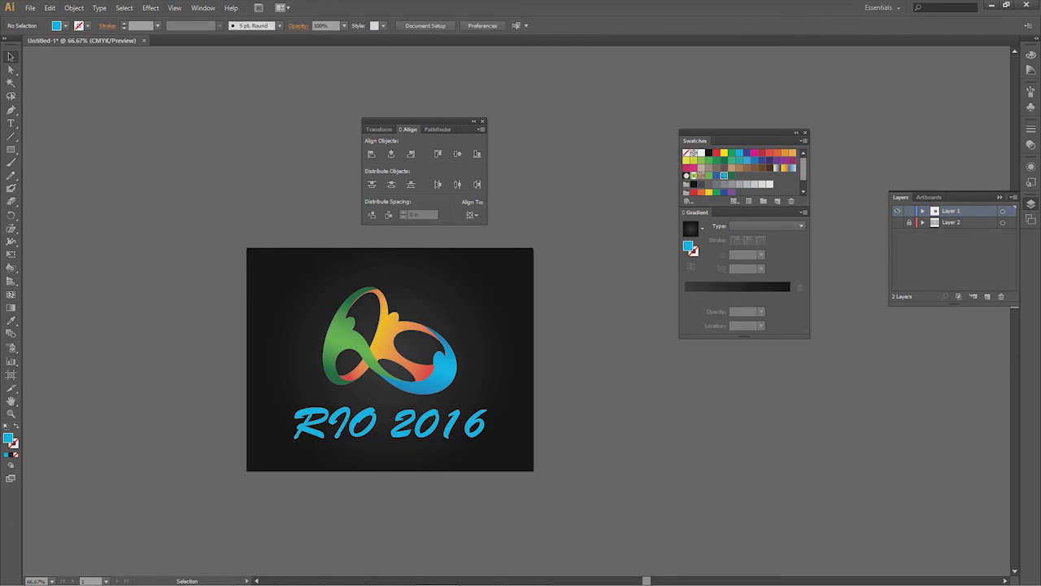
- Add a small "TM" text beside the logo's right side at 12 pt in Arial Regular with the light blue fill
key("t")
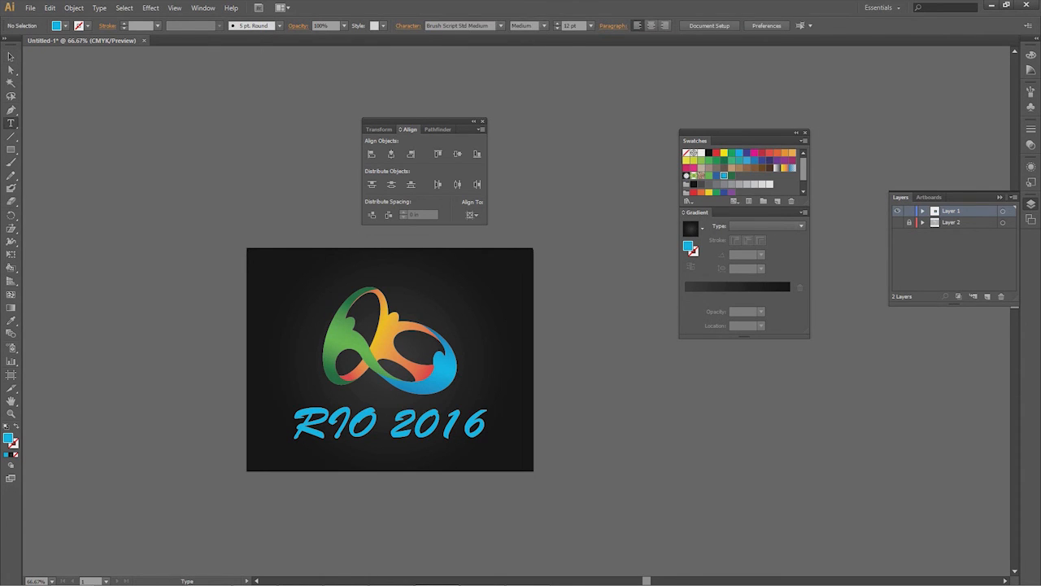
left_click(482, 369)
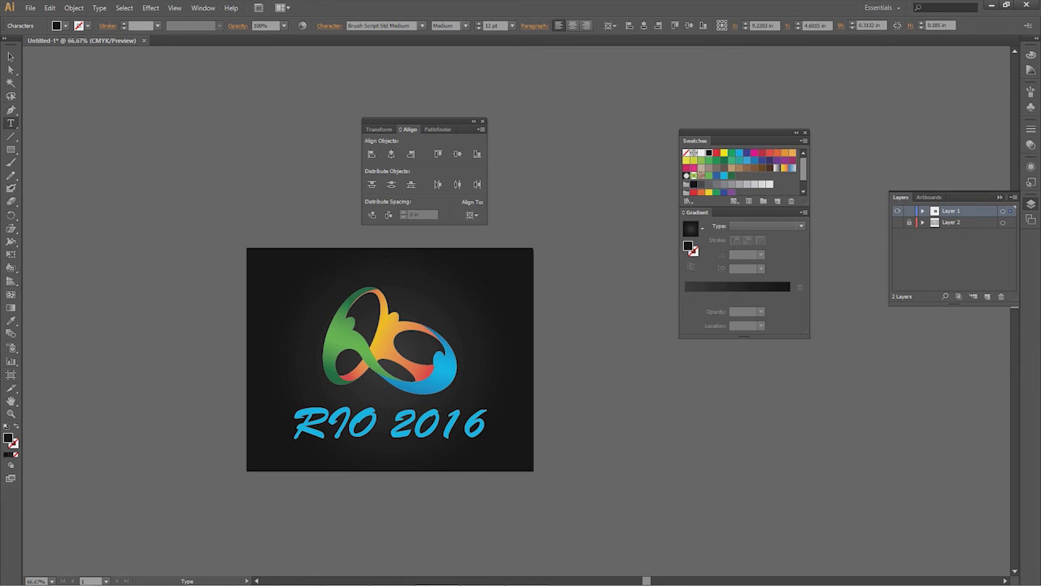
key("Escape")
left_click(380, 26)
type("Arial")
key("Return")
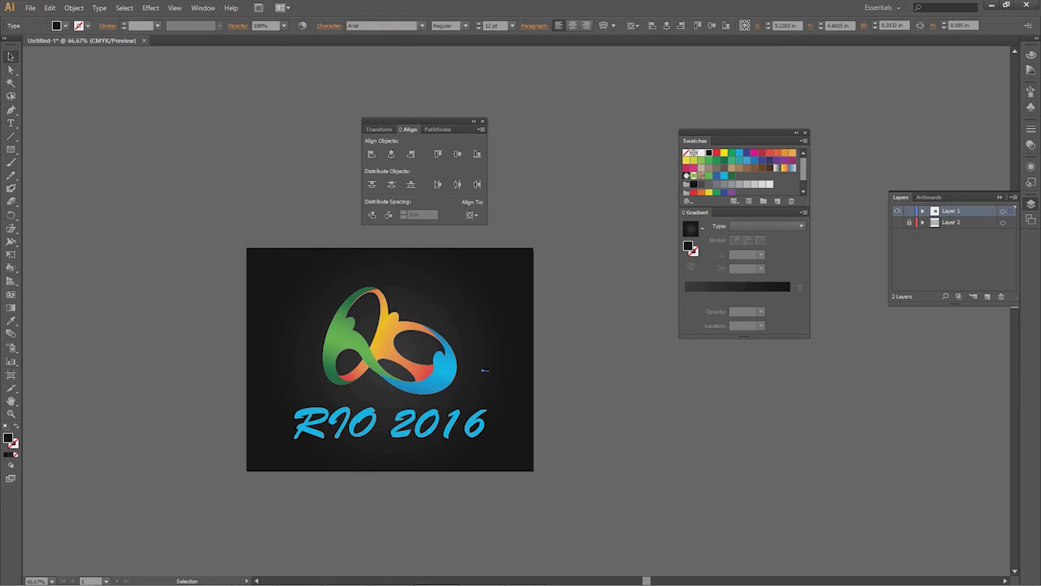
left_click(724, 176)
key("ctrl+shift+a")
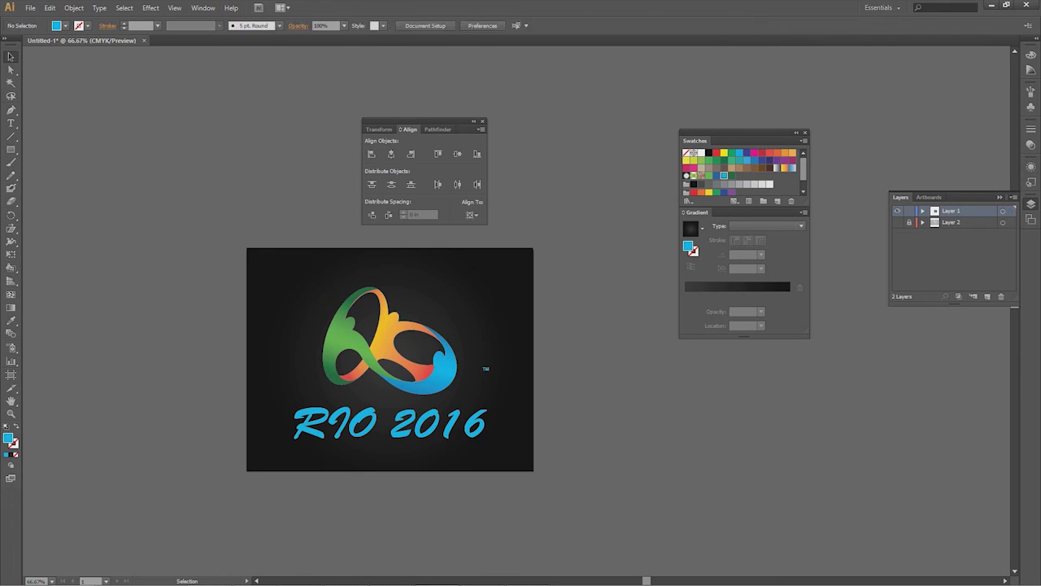
- Move the TM mark to the upper-right corner of the RIO 2016 text and close the Align panel
left_click(260, 460)
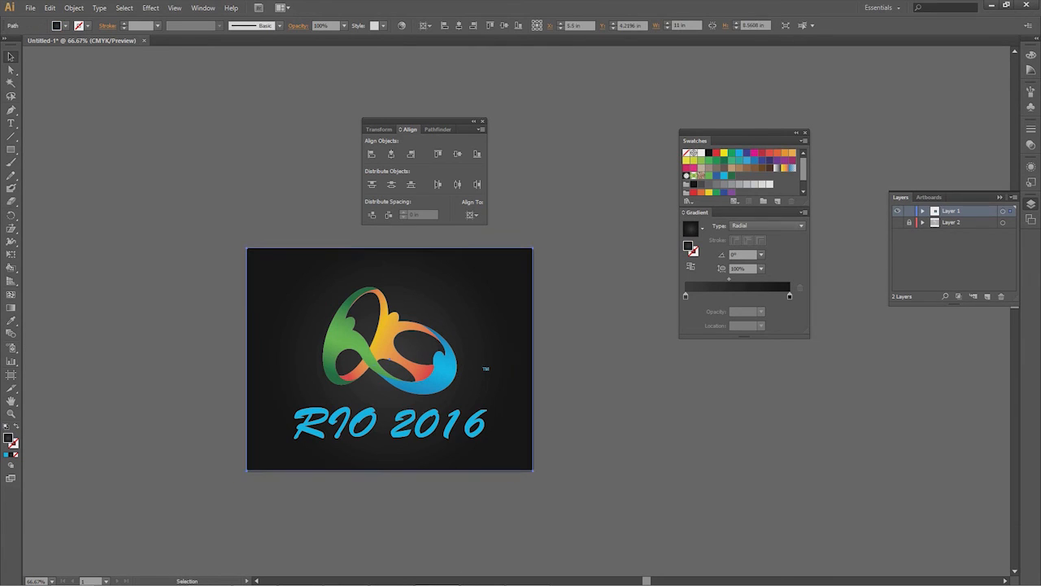
left_click_drag(485, 368, 493, 409)
key("ctrl+shift+a")
left_click_drag(390, 423, 435, 442)
key("space")
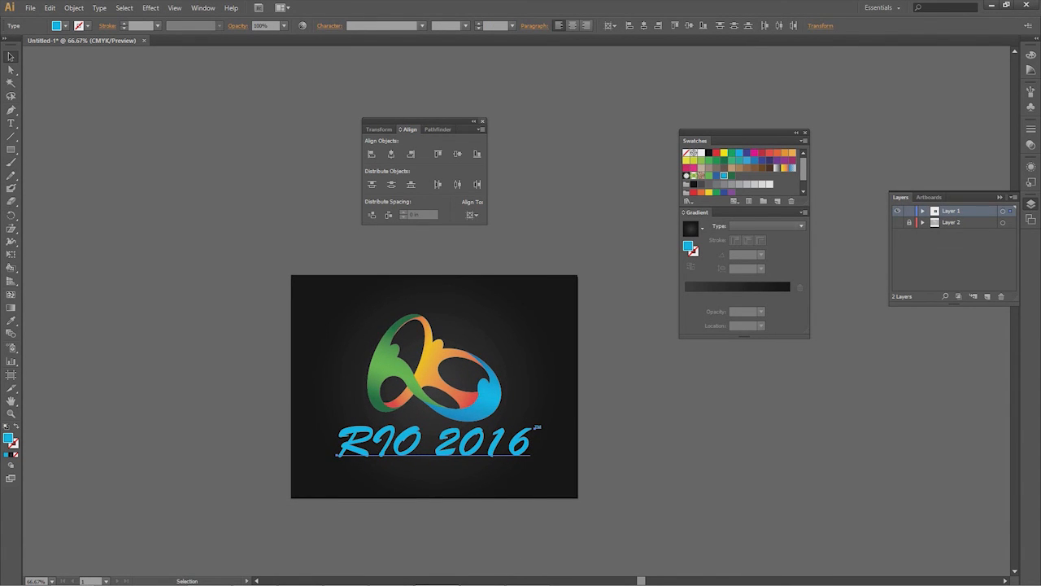
left_click(482, 120)
key("space")
left_click_drag(488, 391, 452, 314)
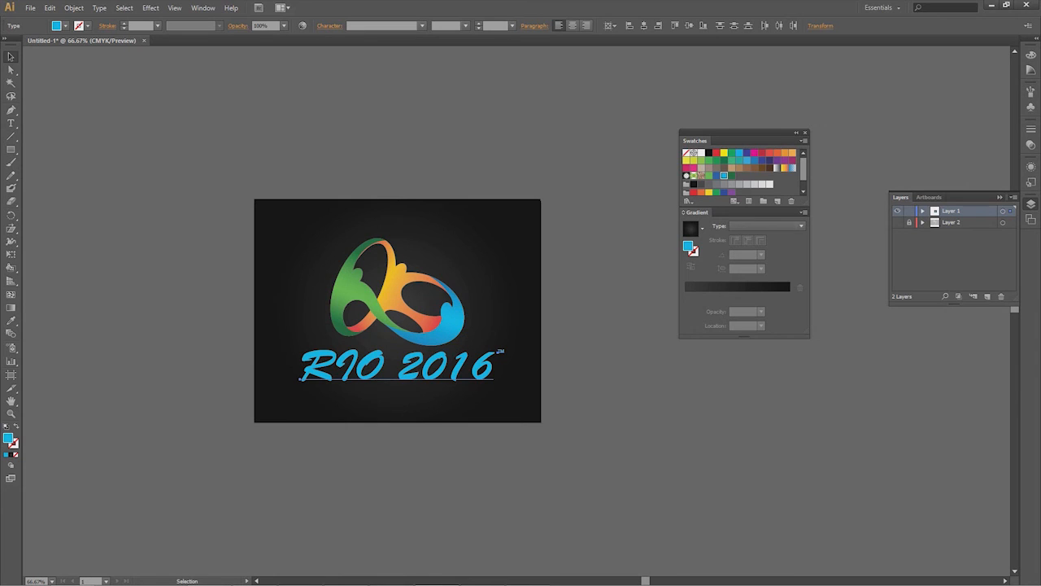
key("ctrl+shift+a")
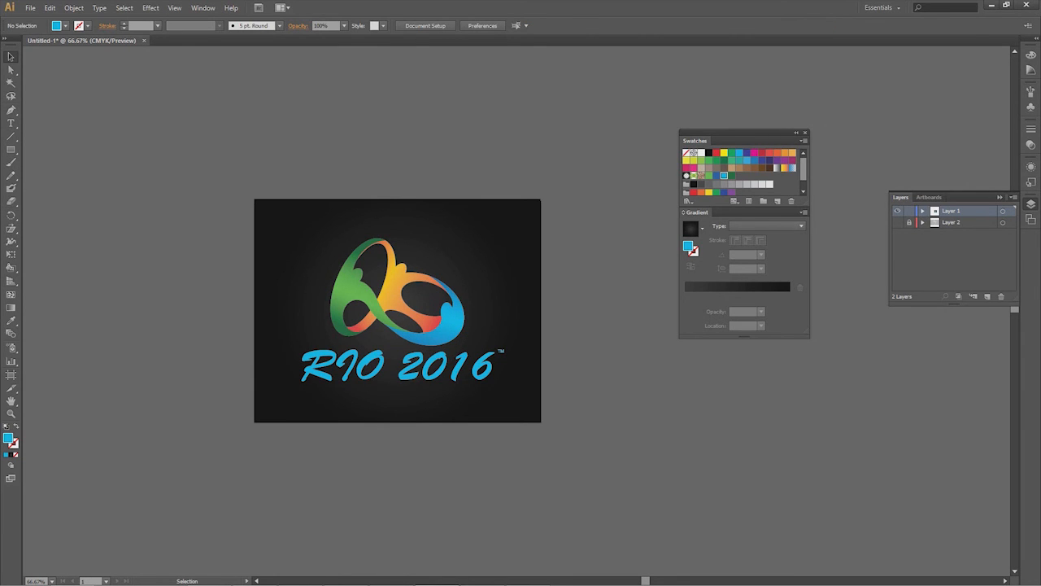
- Move the RIO 2016 text and the TM mark together slightly down, away from the logo
left_click(305, 370)
left_click_drag(300, 379, 302, 390)
key("ctrl+shift+a")
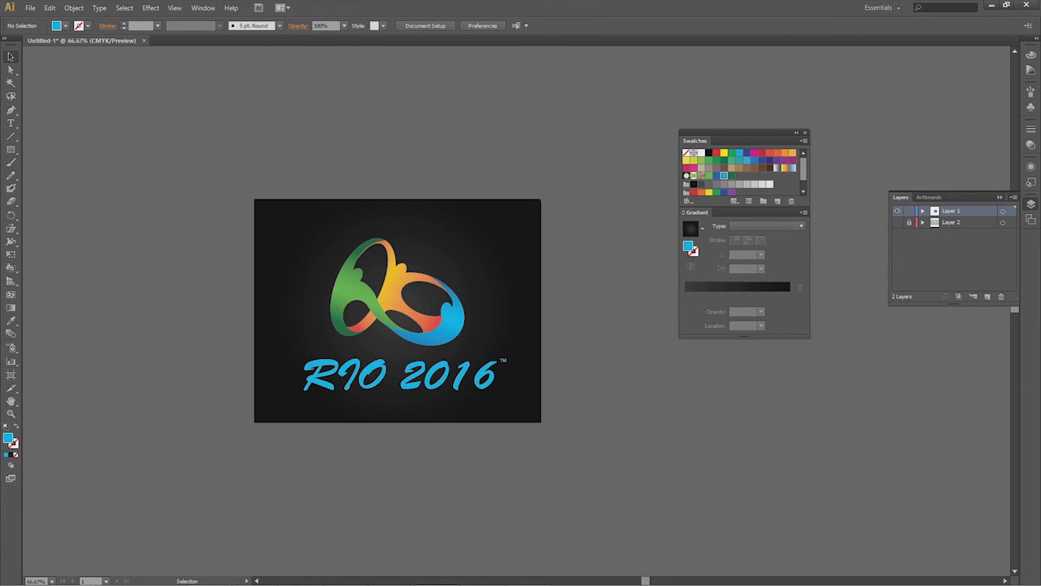
key("b")
mouse_move(398, 309)
left_mouse_down()
mouse_move(396, 340)
mouse_move(409, 321)
mouse_move(396, 370)
mouse_move(432, 305)
left_mouse_up()
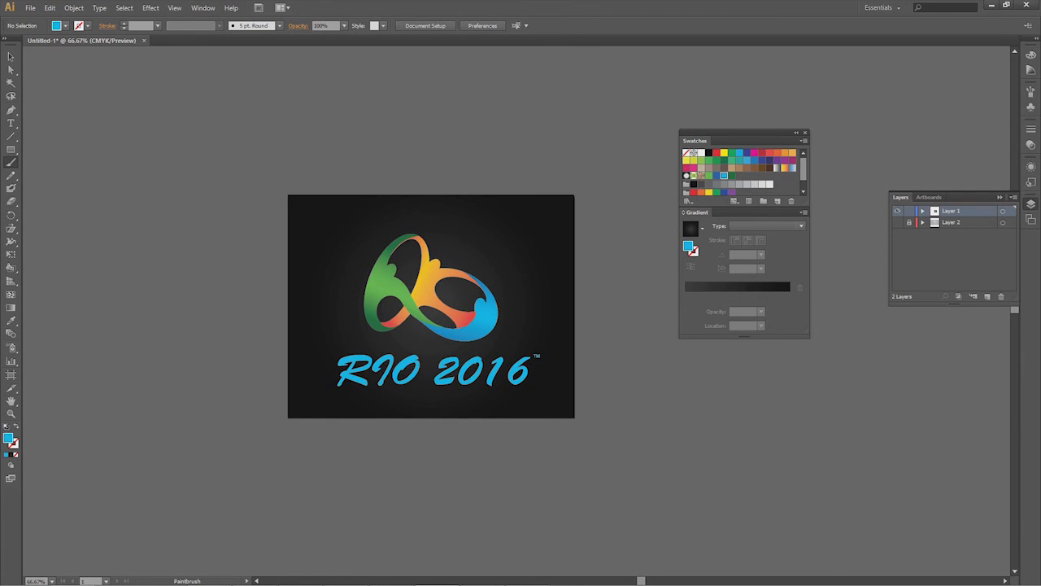
mouse_move(432, 305)
left_mouse_down()
mouse_move(402, 351)
mouse_move(422, 288)
left_mouse_up()
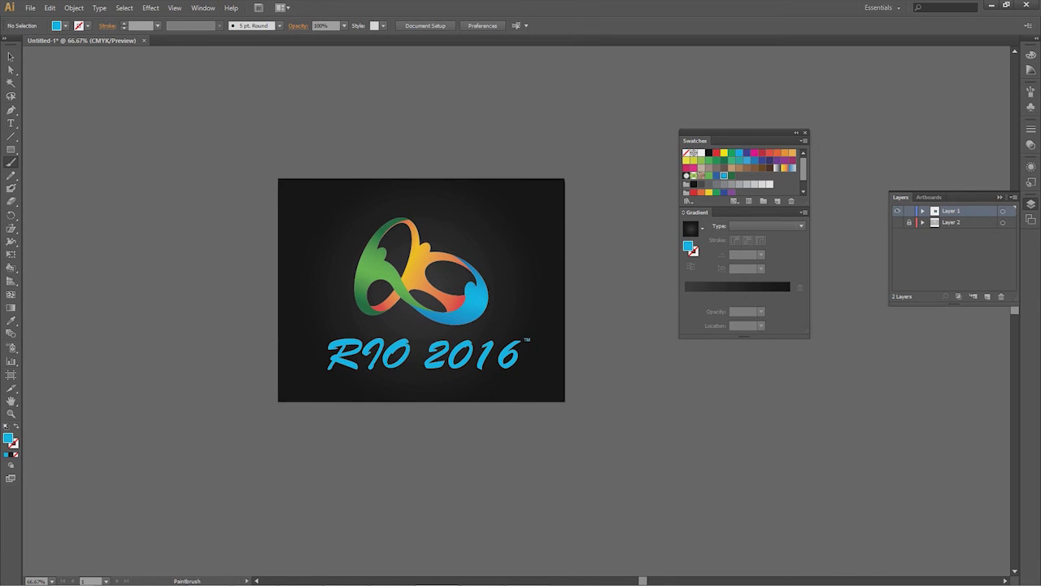
mouse_move(422, 288)
left_mouse_down()
mouse_move(404, 292)
mouse_move(416, 293)
left_mouse_up()
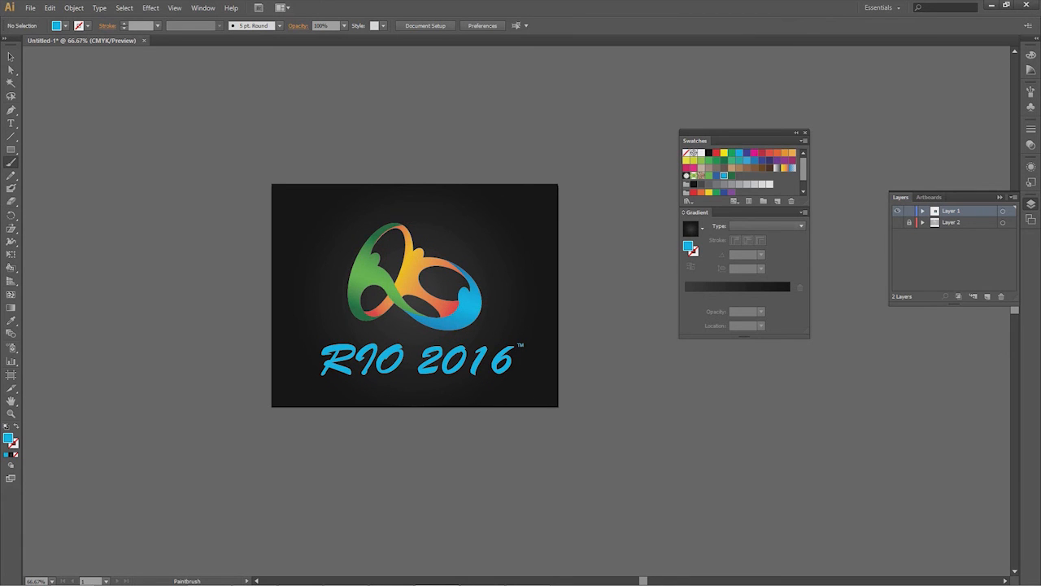